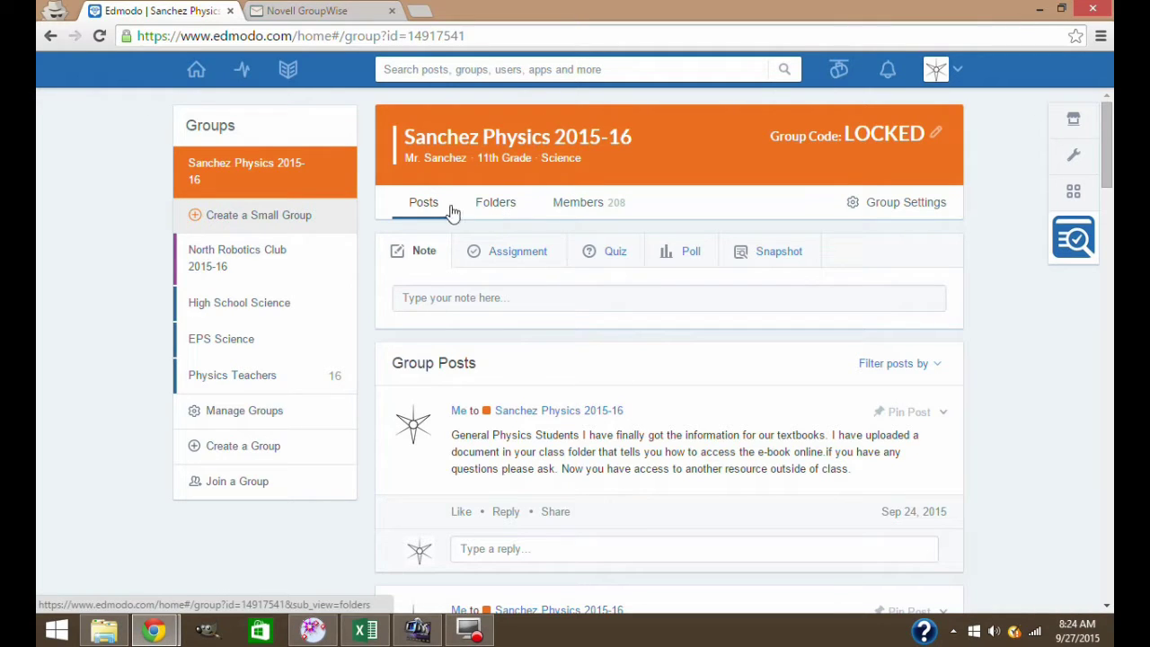
Show the group's folders, scroll down, and open the Lab Materials folder
{"action": "left_click", "coordinate": [505, 209]}
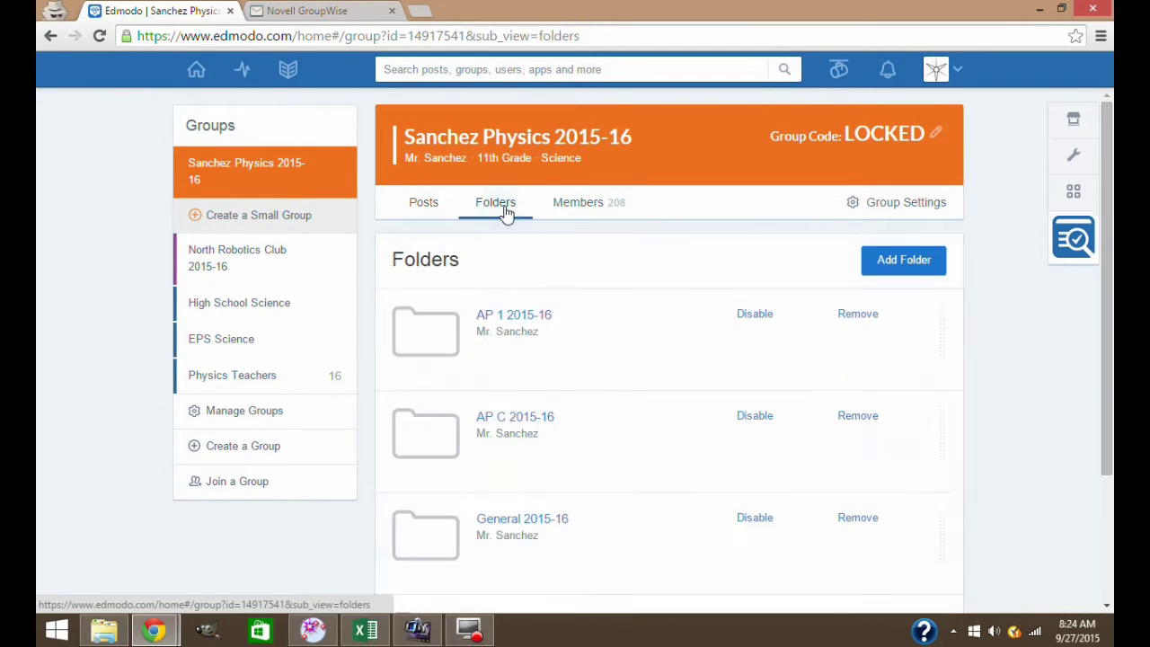
{"action": "scroll", "coordinate": [644, 341], "scroll_direction": "down", "scroll_amount": 2}
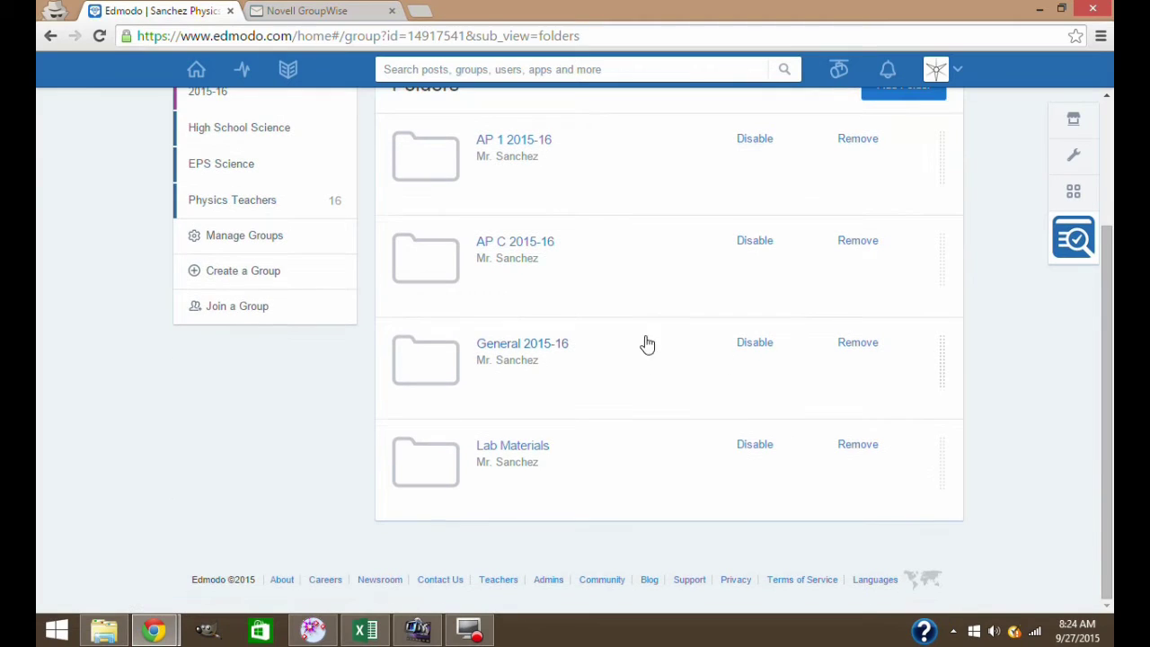
{"action": "left_click", "coordinate": [501, 447]}
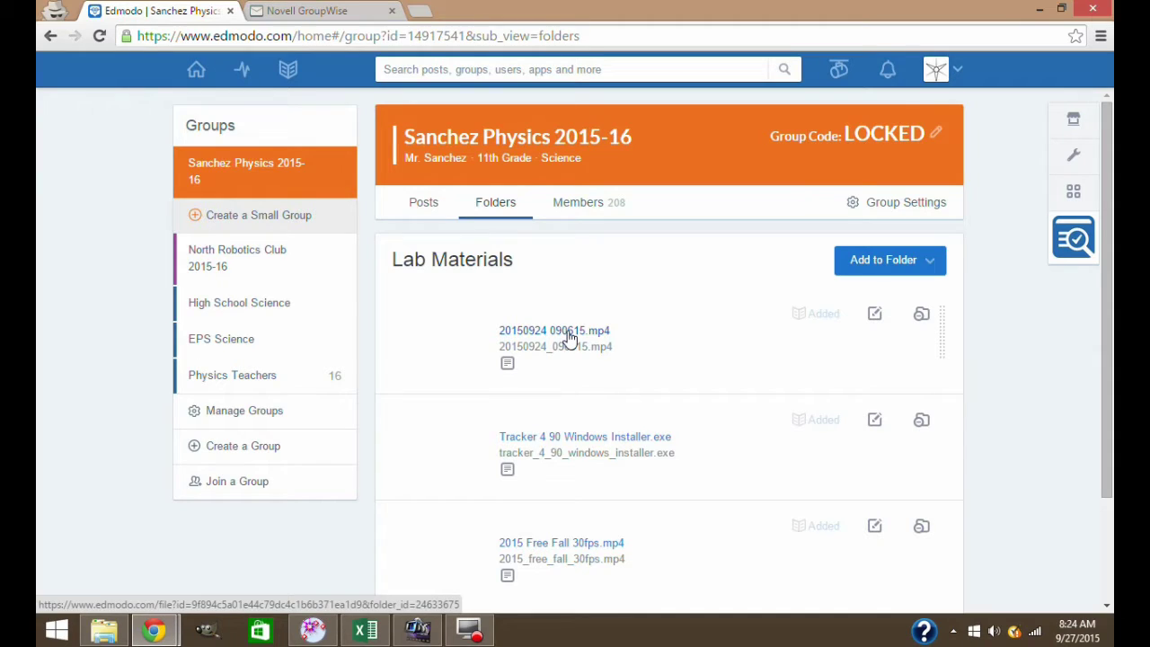
Save the 20150924_090615.mp4 link into the Desktop's lab06 folder with Save link as
{"action": "right_click", "coordinate": [569, 336]}
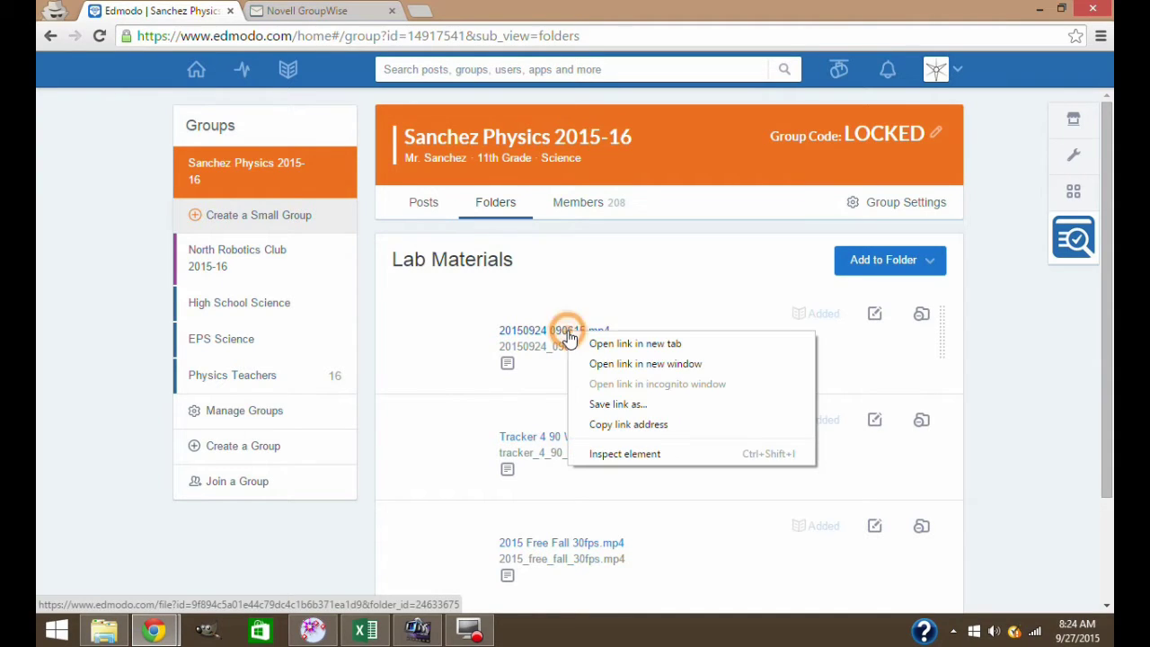
{"action": "left_click", "coordinate": [619, 405]}
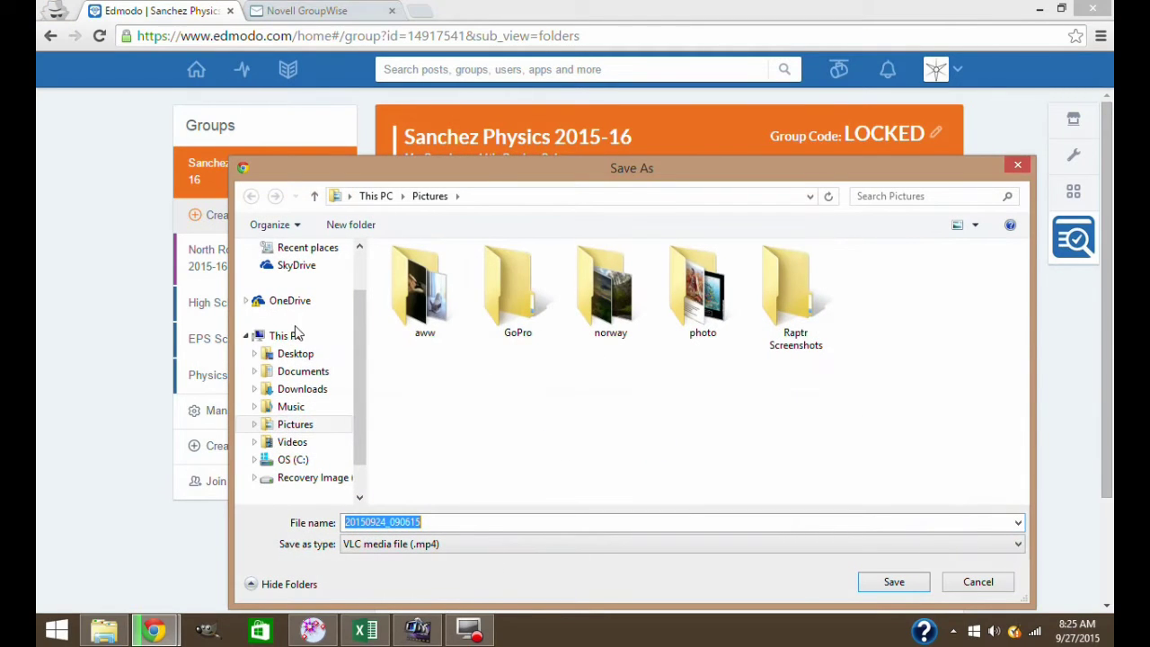
{"action": "left_click", "coordinate": [291, 342]}
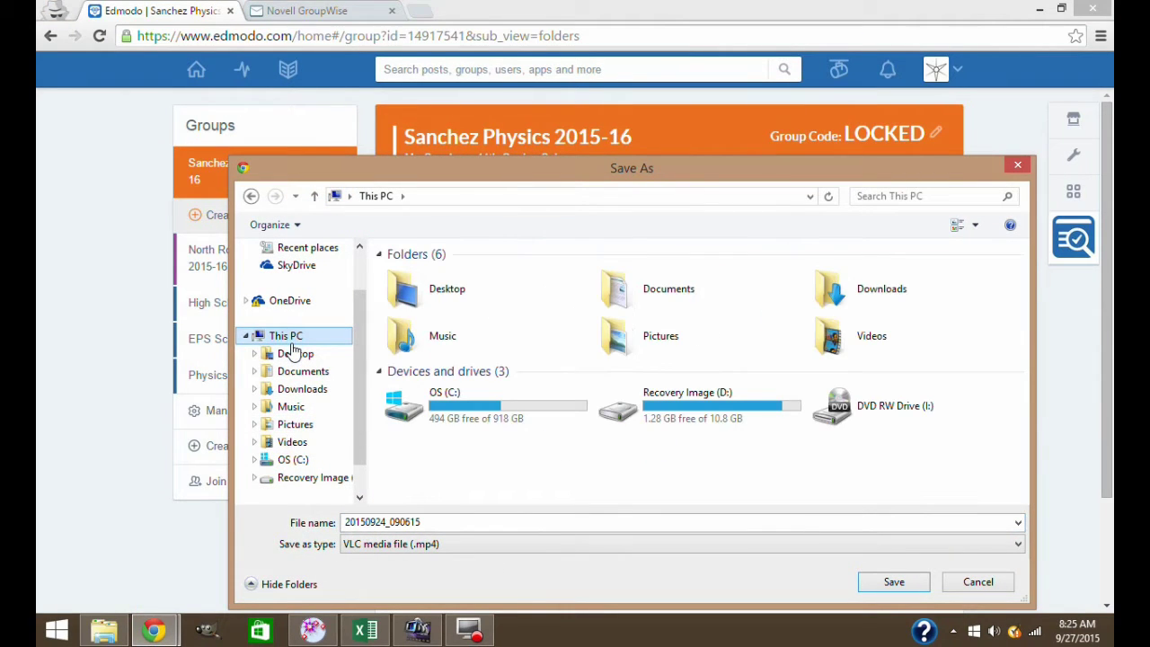
{"action": "double_click", "coordinate": [400, 289]}
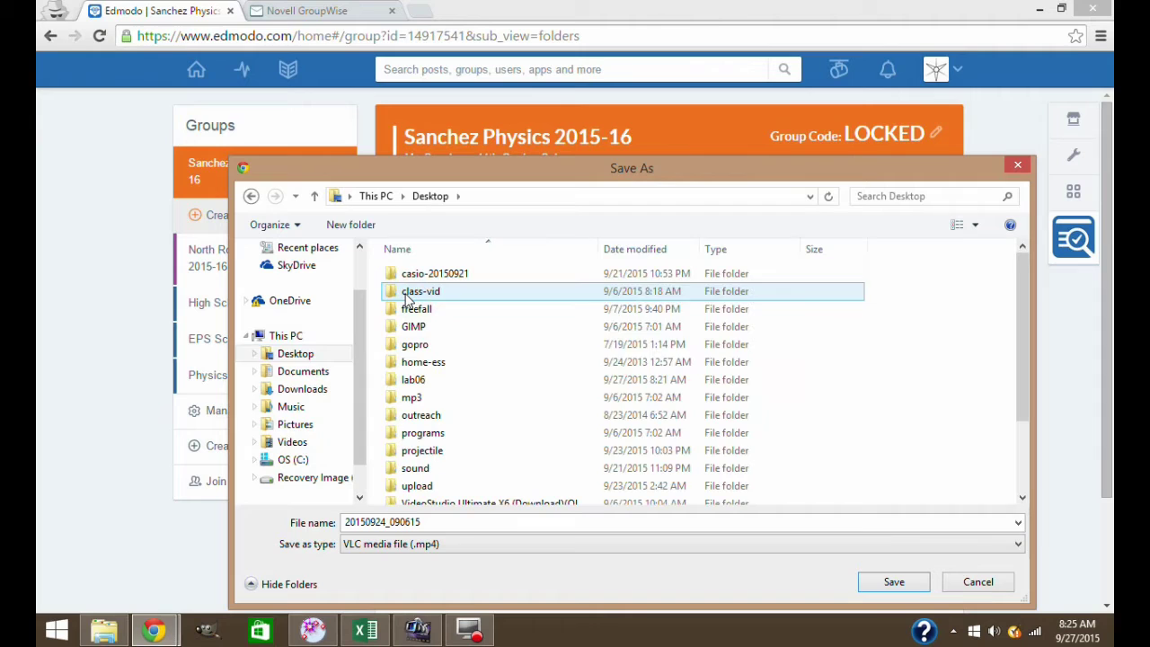
{"action": "left_click", "coordinate": [542, 424]}
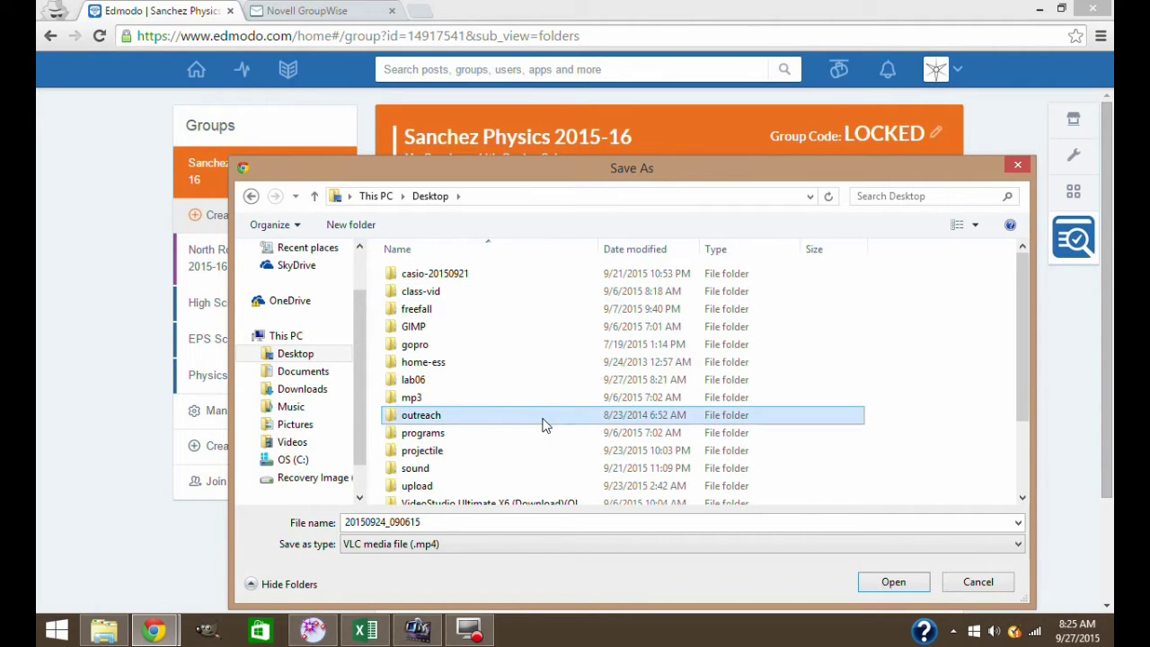
{"action": "double_click", "coordinate": [503, 388]}
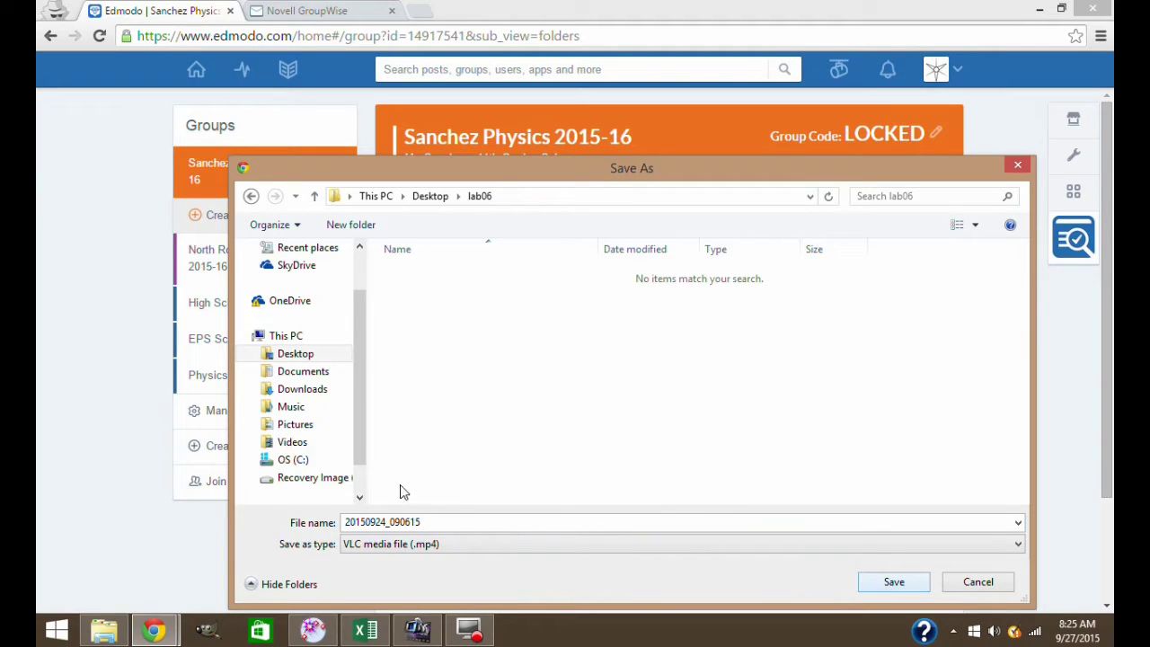
{"action": "left_click", "coordinate": [866, 582]}
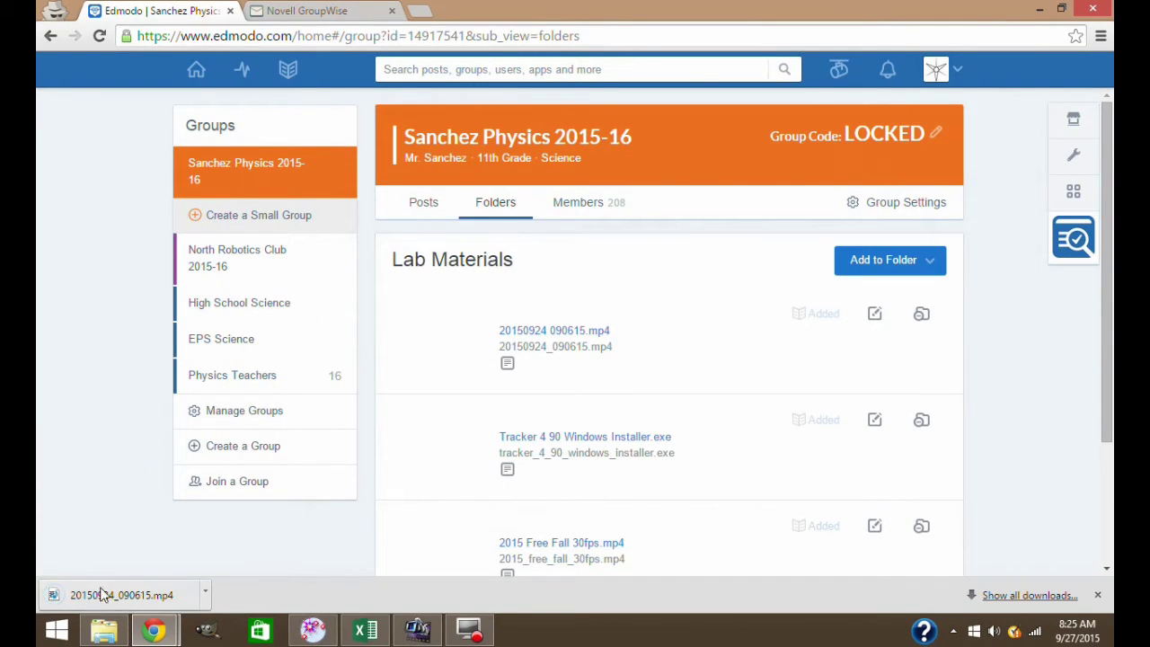
Minimize Chrome and import 20150924_090615.mp4 from Desktop > lab06 as Tracker's video
{"action": "left_click", "coordinate": [1042, 9]}
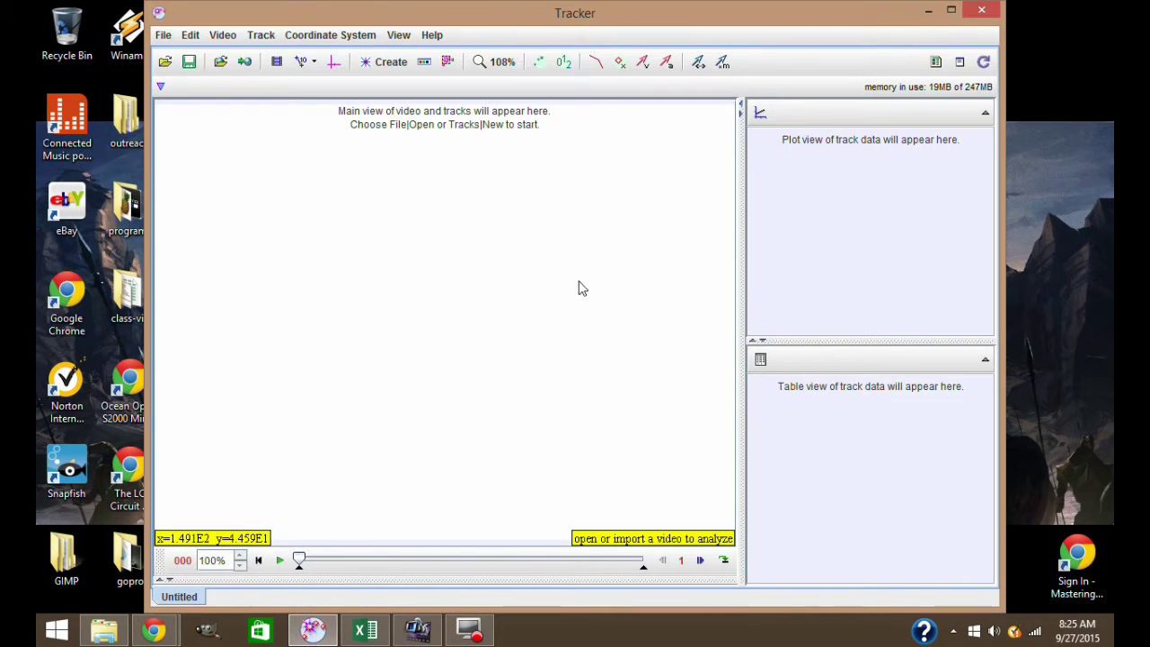
{"action": "left_click", "coordinate": [162, 36]}
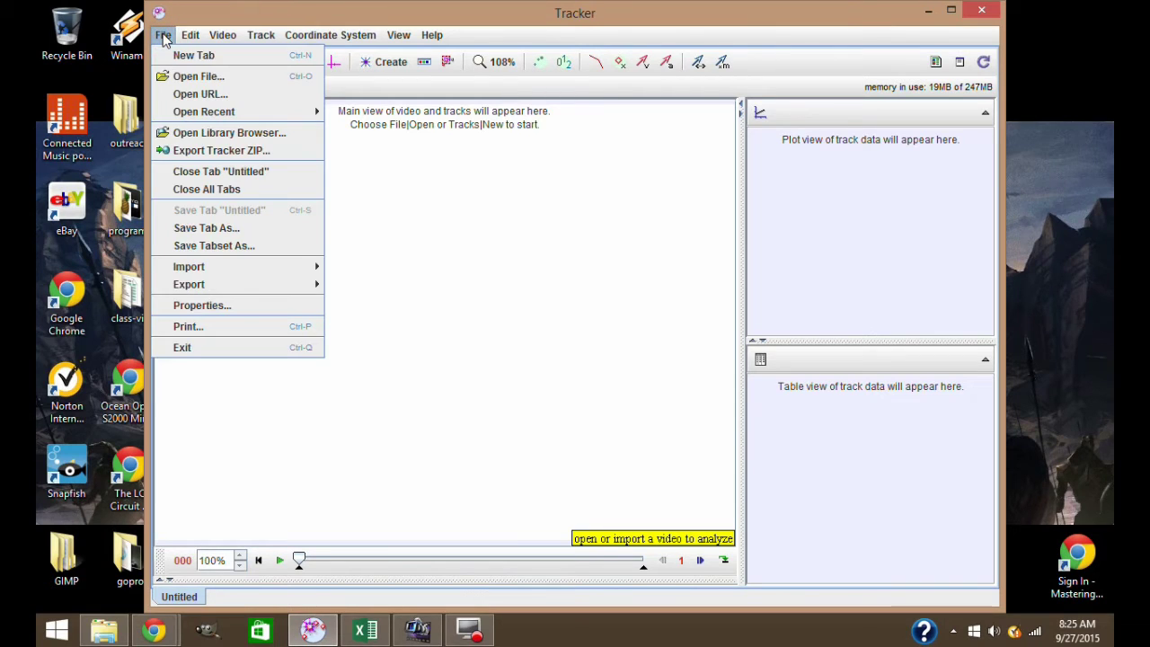
{"action": "mouse_move", "coordinate": [209, 269]}
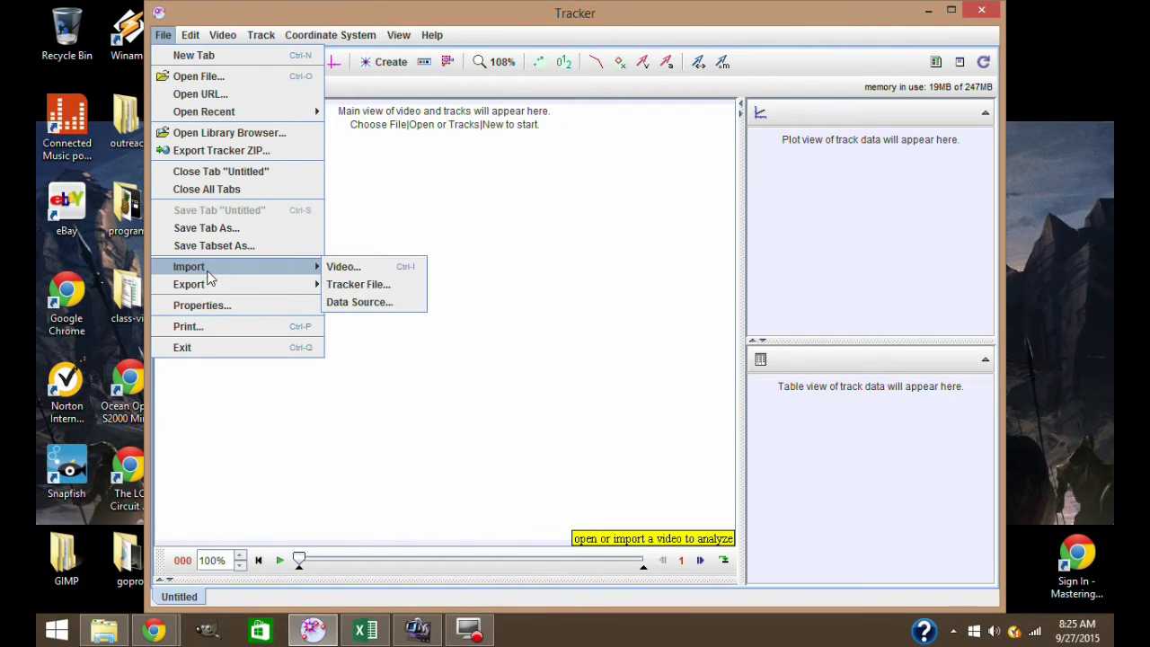
{"action": "left_click", "coordinate": [366, 271]}
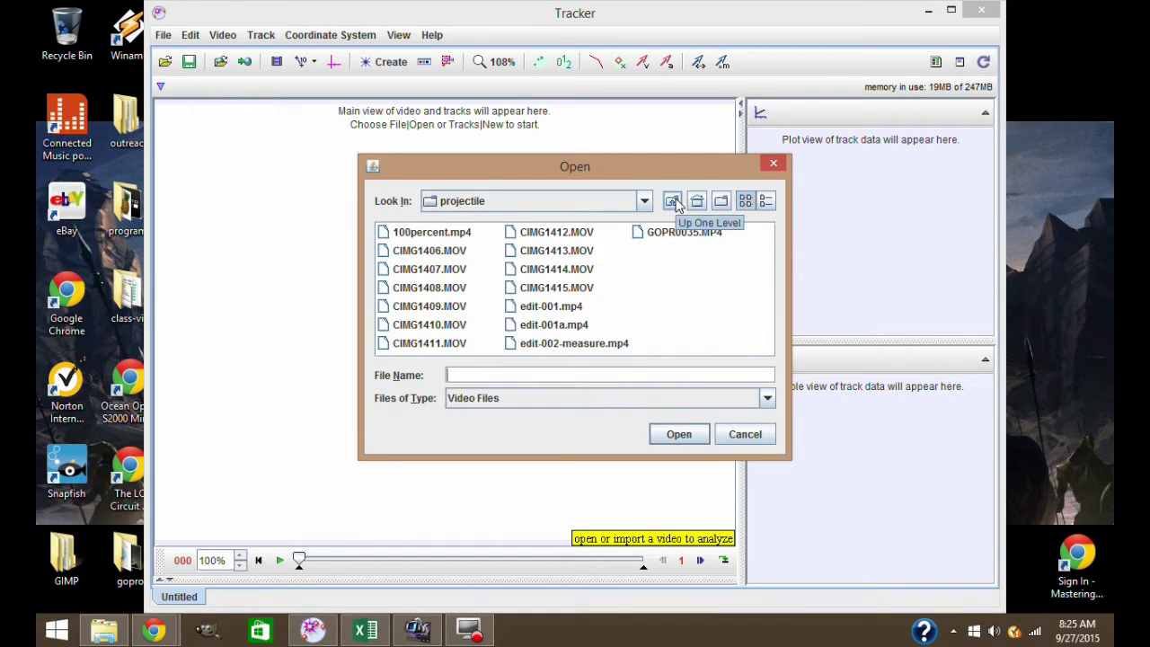
{"action": "left_click", "coordinate": [672, 200]}
{"action": "left_click_drag", "start_coordinate": [539, 348], "coordinate": [504, 362]}
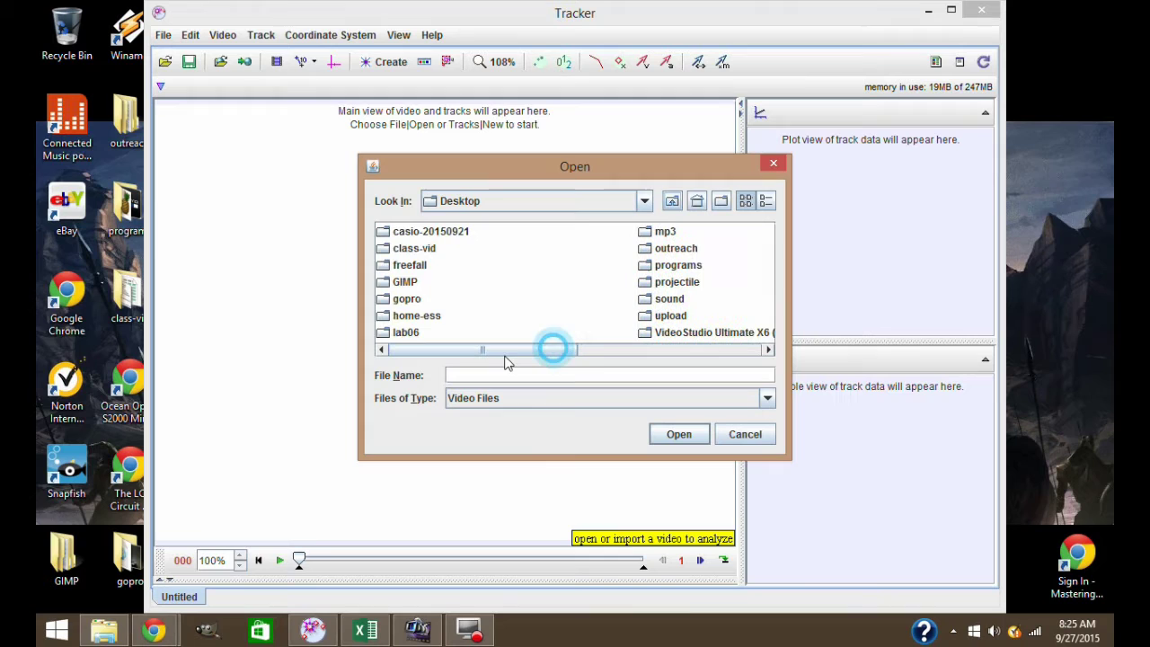
{"action": "double_click", "coordinate": [405, 333]}
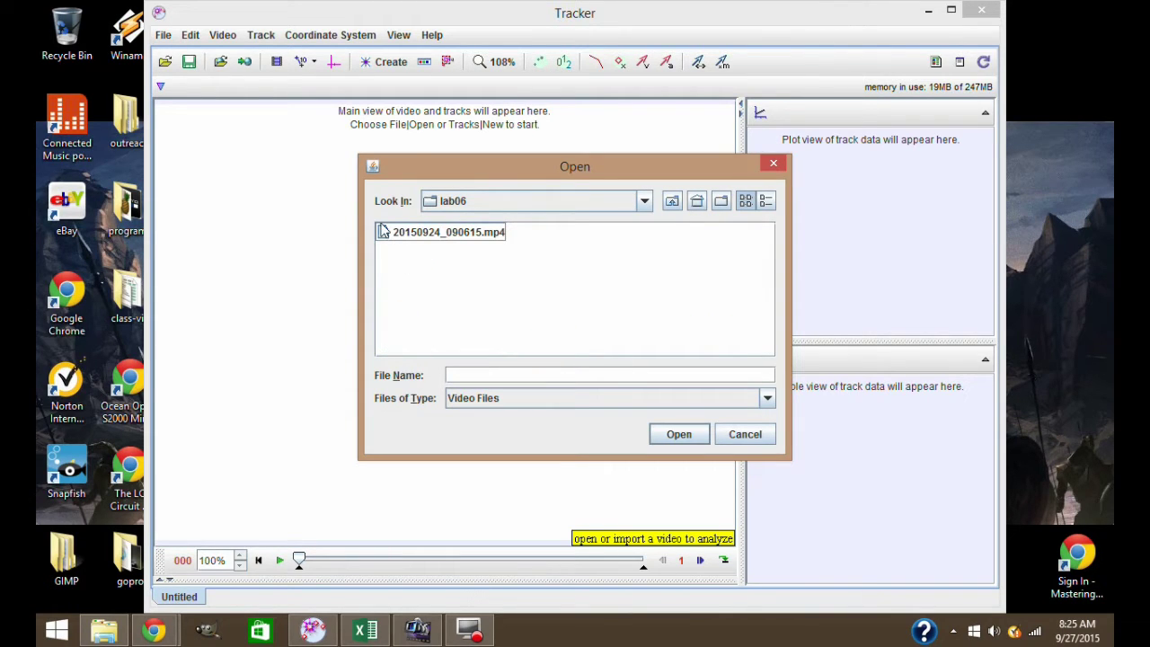
{"action": "double_click", "coordinate": [385, 235]}
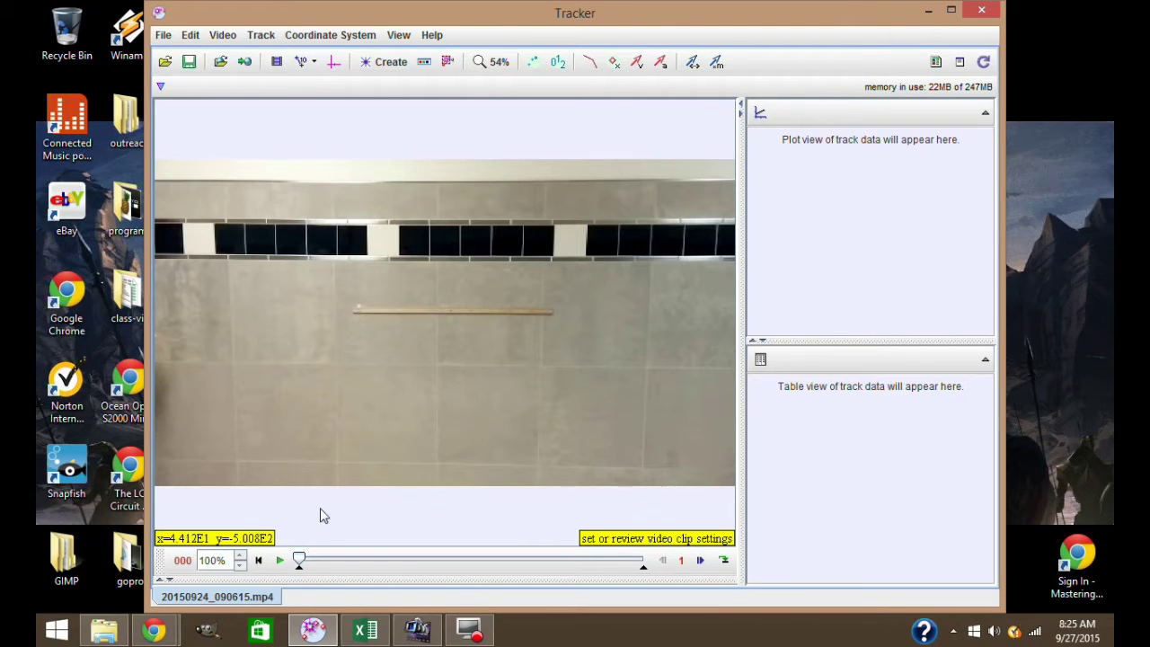
Play through the video, then scrub and step to frame 90, where the ball enters
{"action": "left_click", "coordinate": [279, 561]}
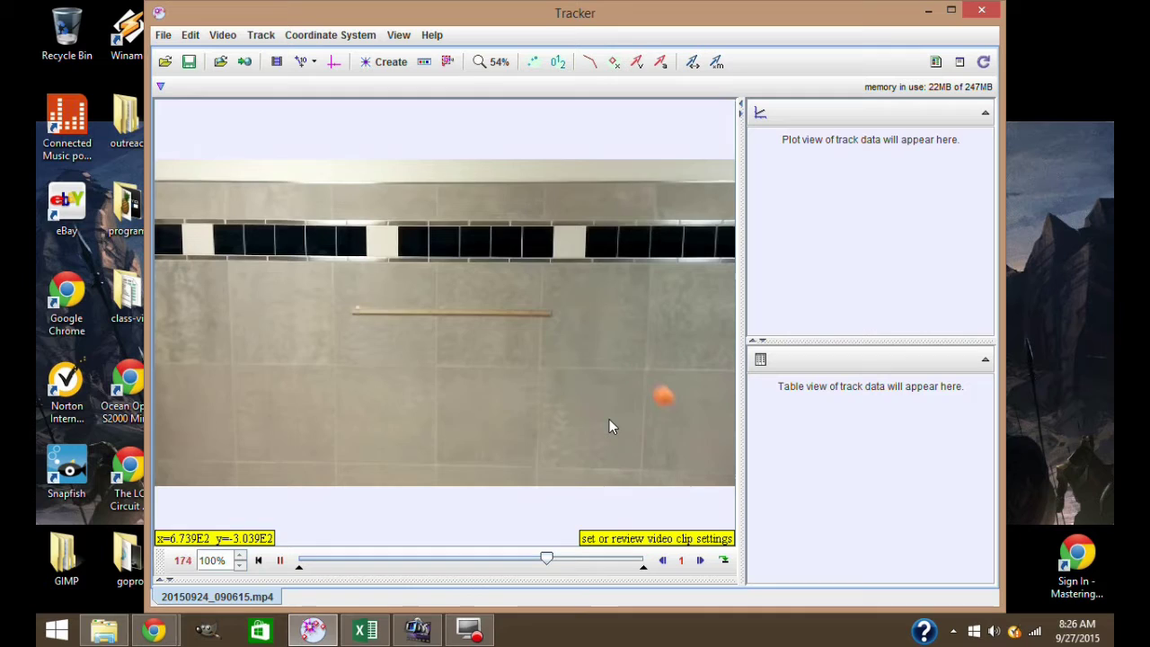
{"action": "left_click", "coordinate": [280, 560]}
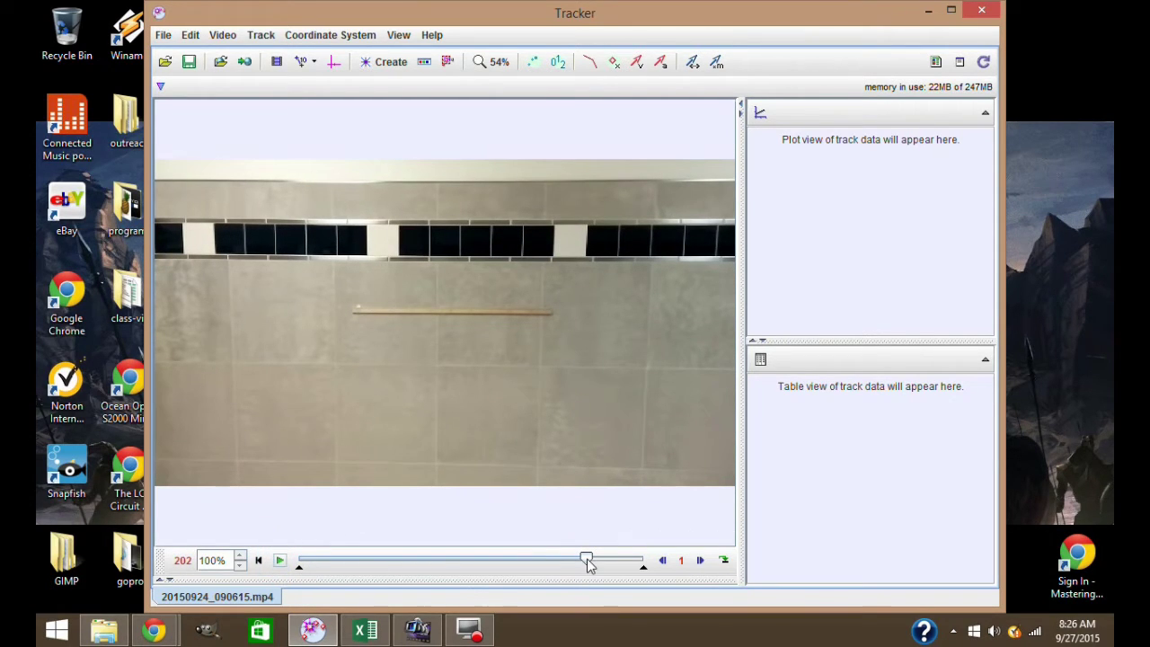
{"action": "left_click_drag", "start_coordinate": [587, 559], "coordinate": [428, 562]}
{"action": "left_click", "coordinate": [400, 560]}
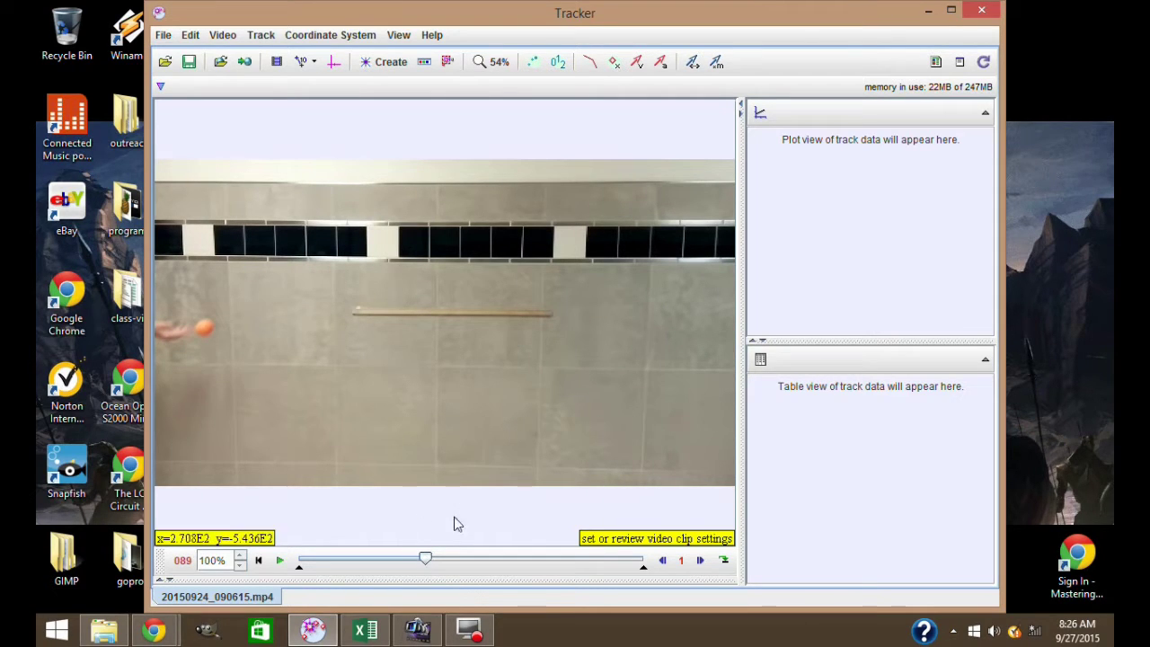
{"action": "left_click", "coordinate": [701, 560]}
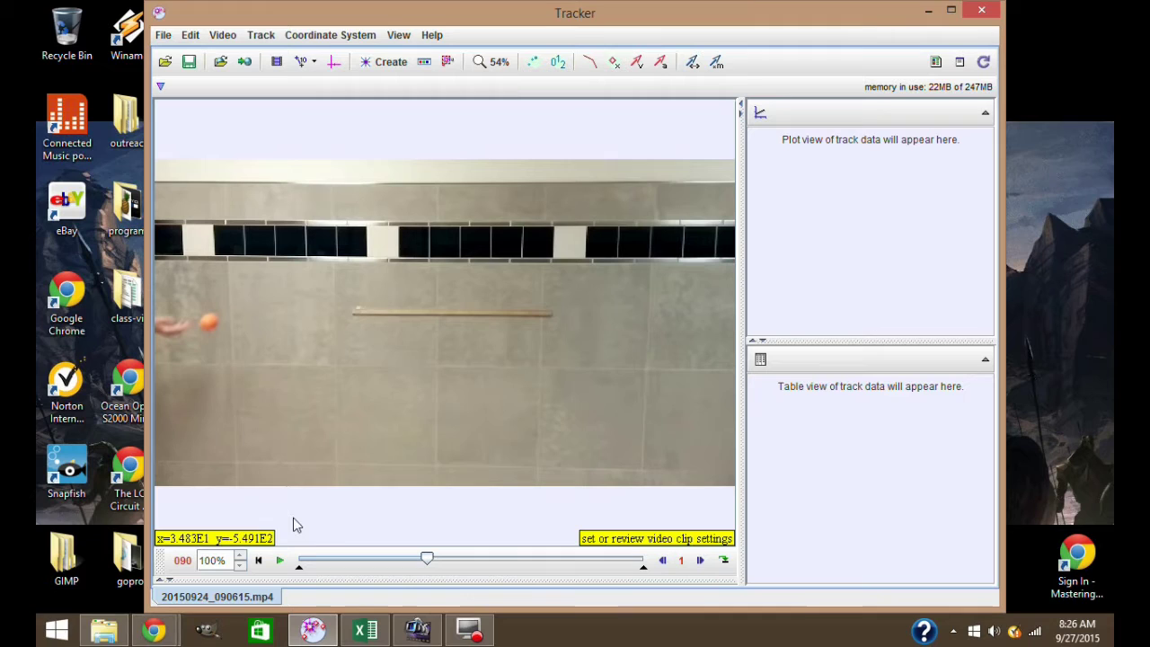
Set the clip's start frame to 90 and end frame to 180, then recheck the settings
{"action": "left_click", "coordinate": [277, 61]}
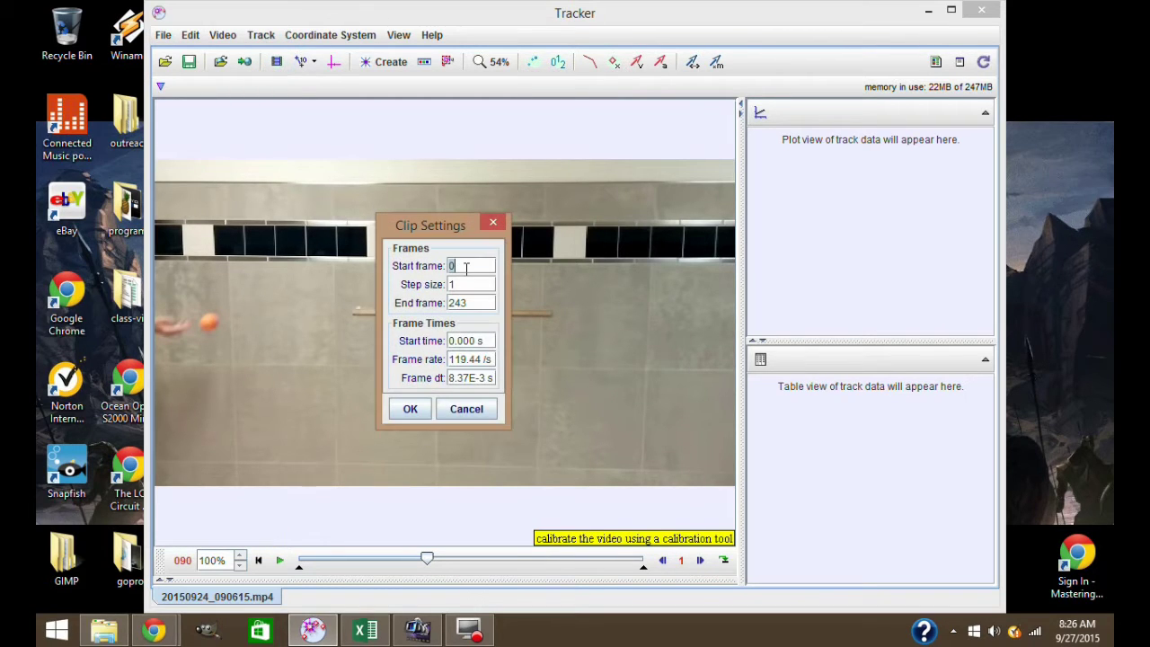
{"action": "type", "text": "90"}
{"action": "double_click", "coordinate": [479, 303]}
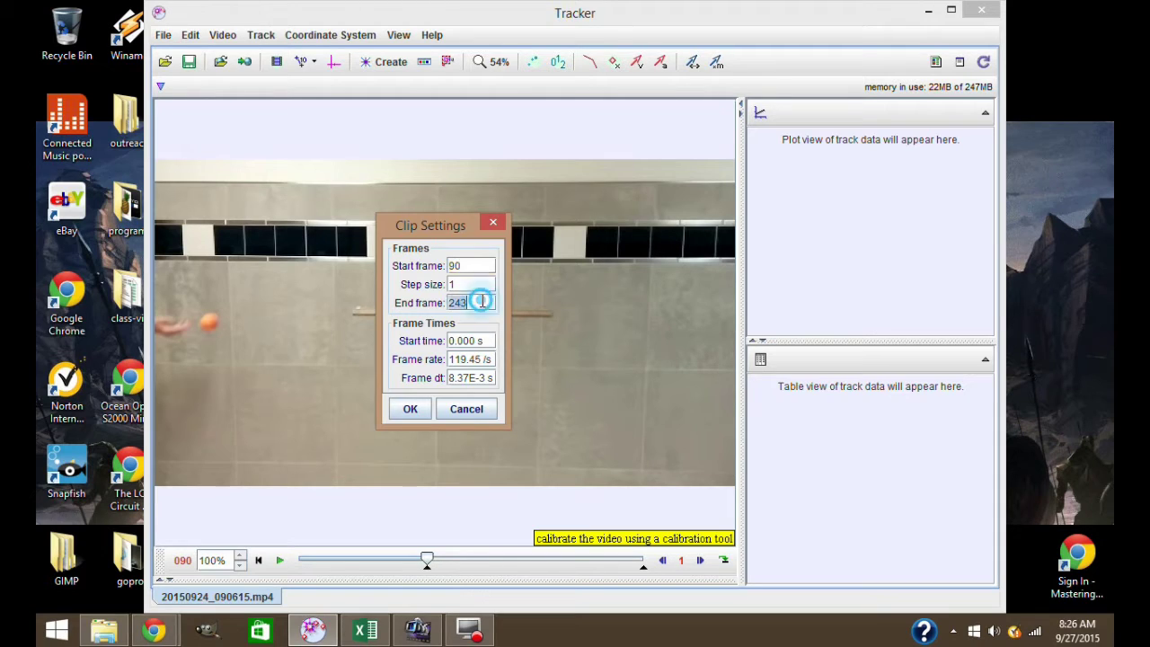
{"action": "type", "text": "180"}
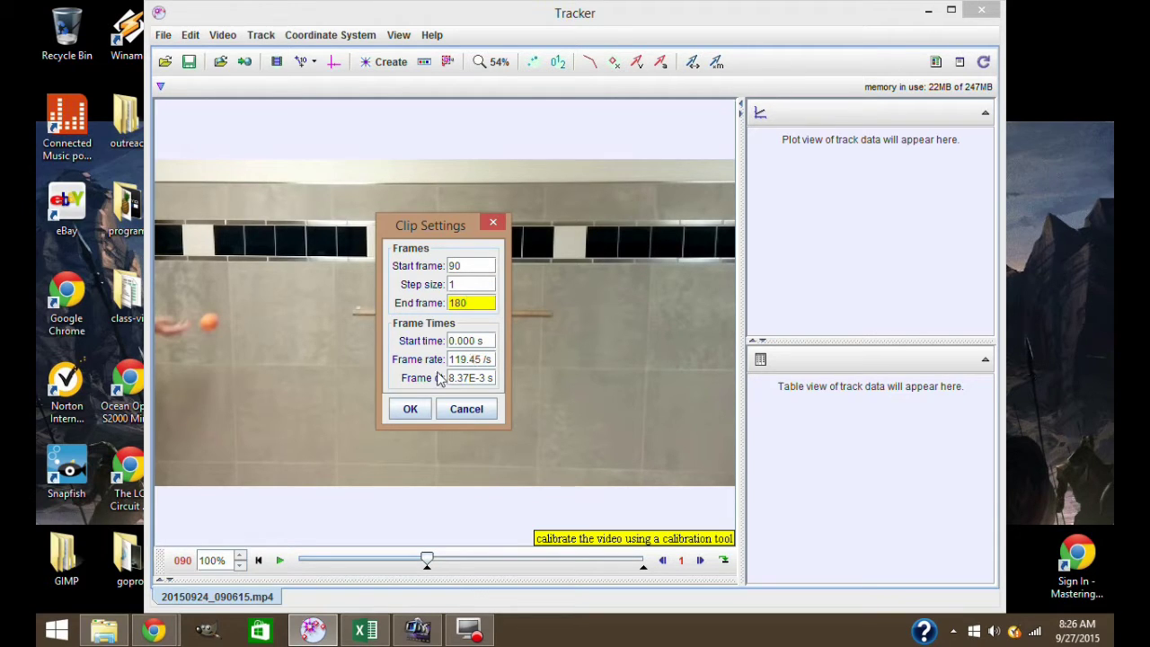
{"action": "left_click", "coordinate": [412, 410]}
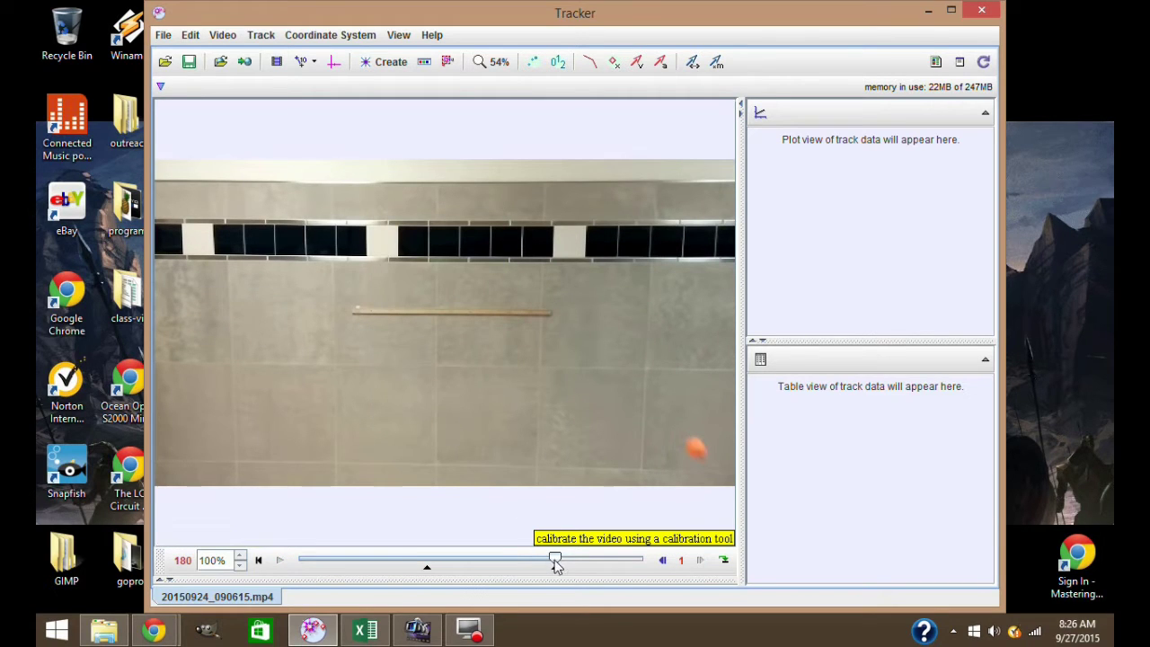
{"action": "left_click_drag", "start_coordinate": [555, 559], "coordinate": [424, 568]}
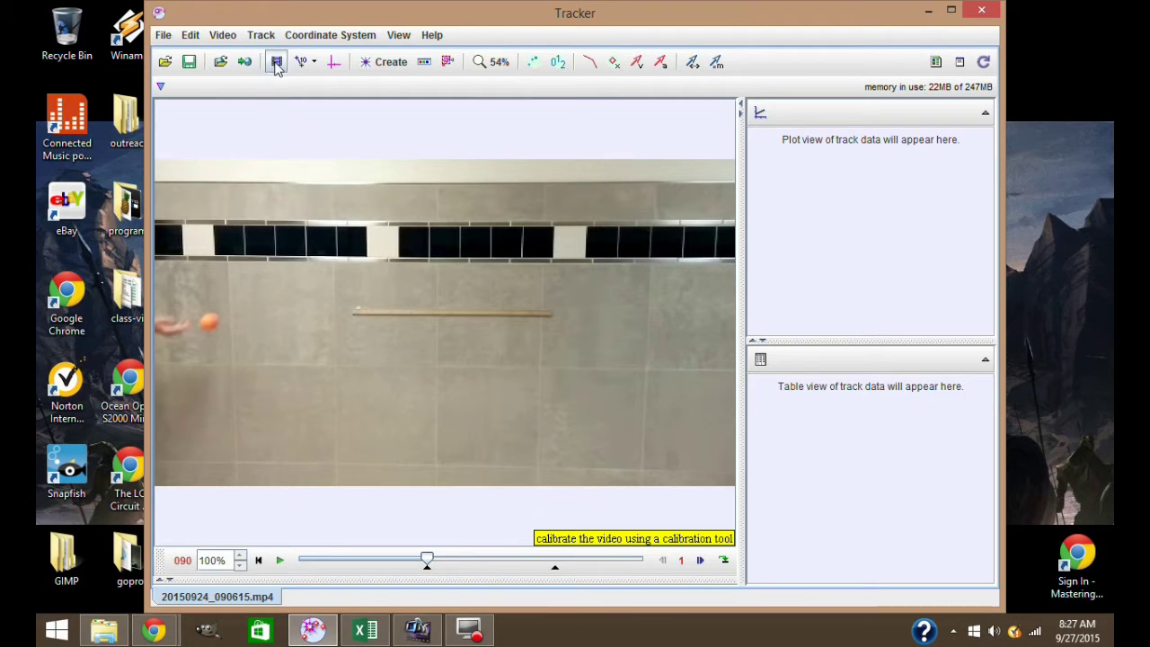
{"action": "left_click", "coordinate": [277, 62]}
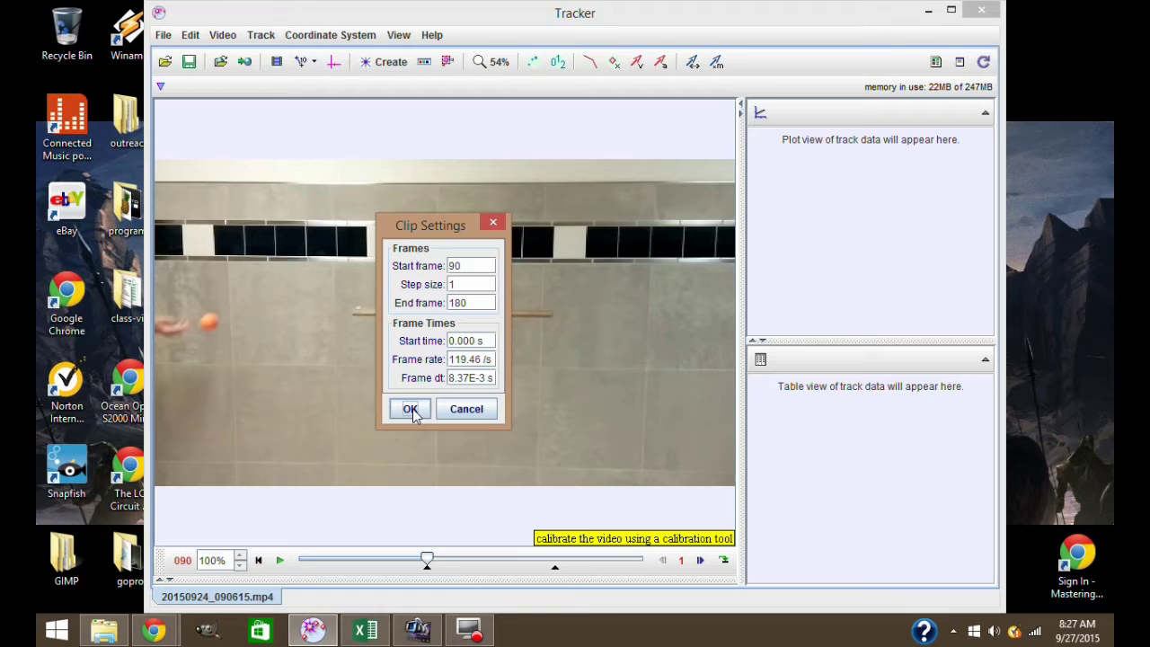
{"action": "left_click", "coordinate": [410, 409]}
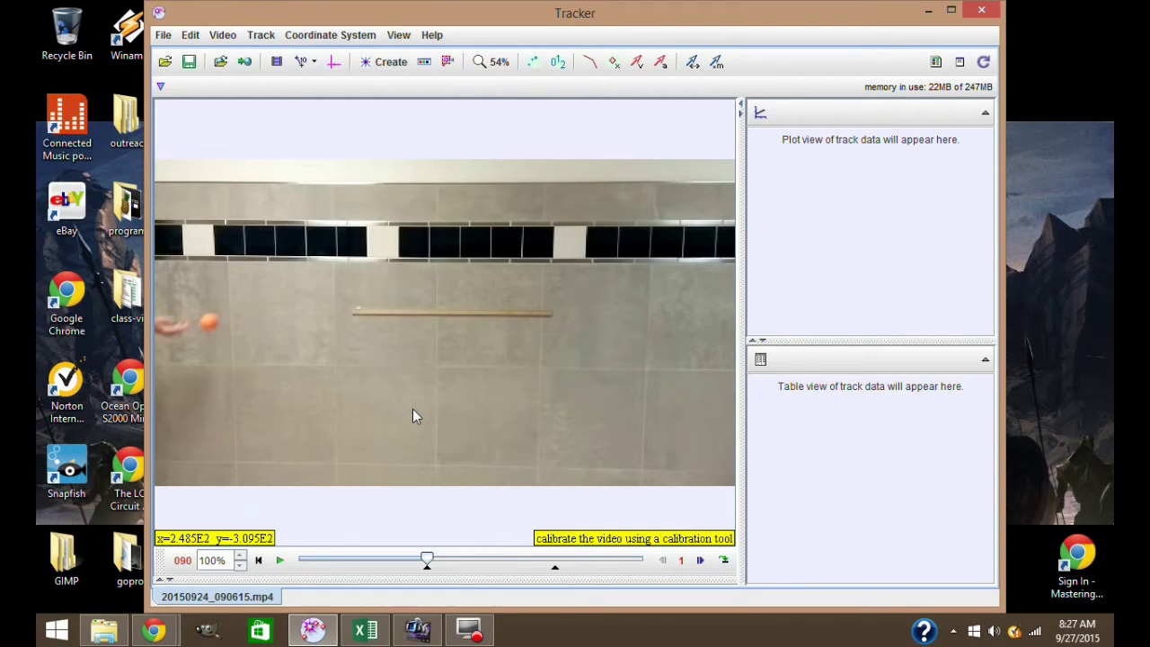
Add a calibration stick, stretch it along the wooden rod, and set its length to 1.00
{"action": "left_click", "coordinate": [297, 63]}
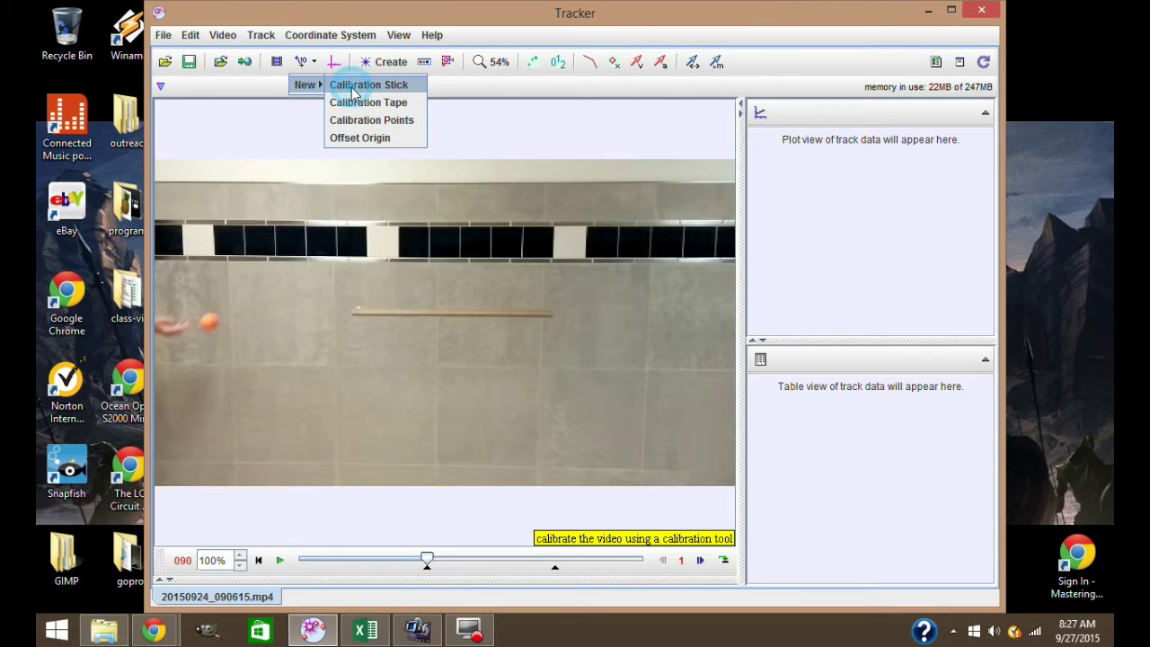
{"action": "left_click", "coordinate": [352, 92]}
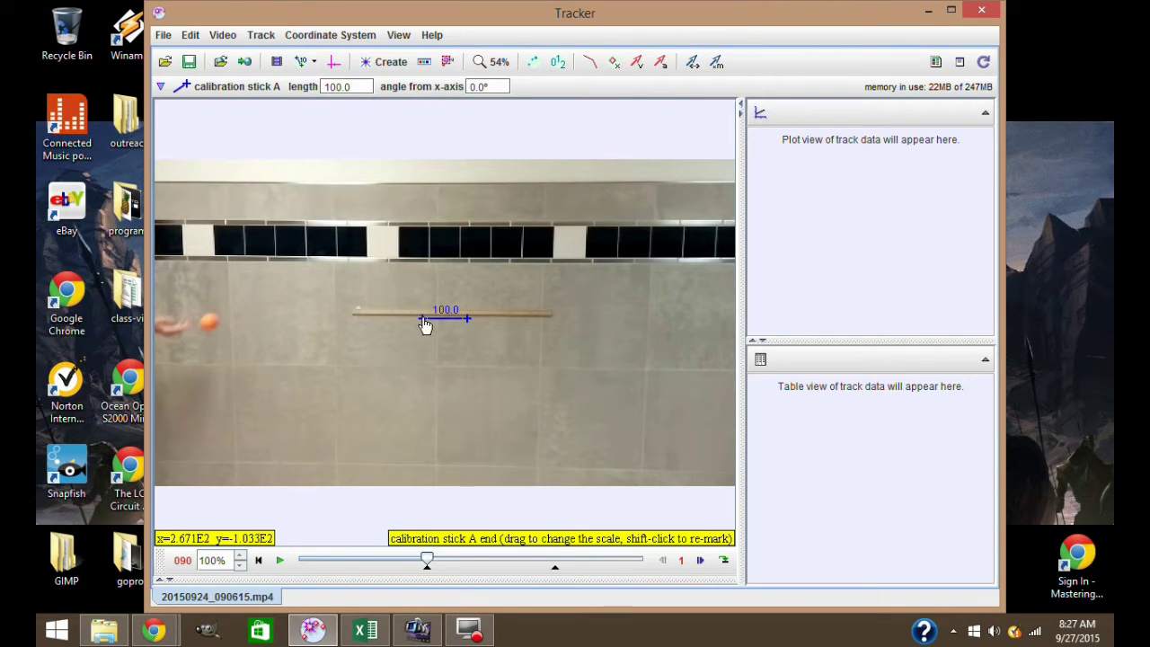
{"action": "left_click_drag", "start_coordinate": [423, 318], "coordinate": [350, 313]}
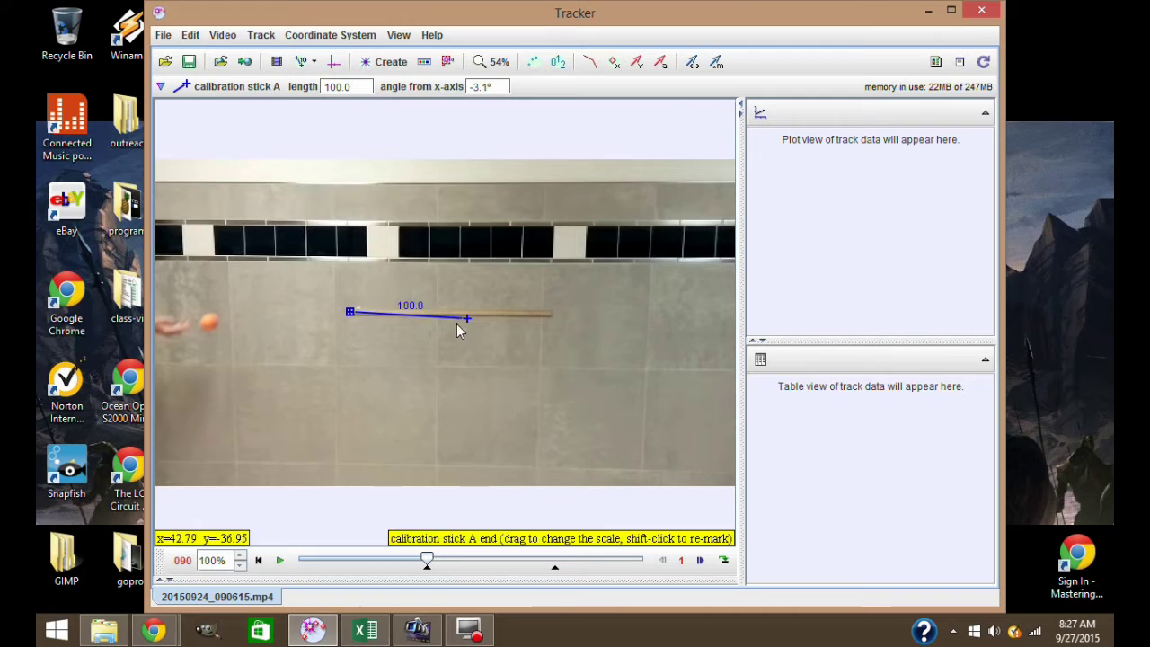
{"action": "left_click_drag", "start_coordinate": [466, 318], "coordinate": [553, 314]}
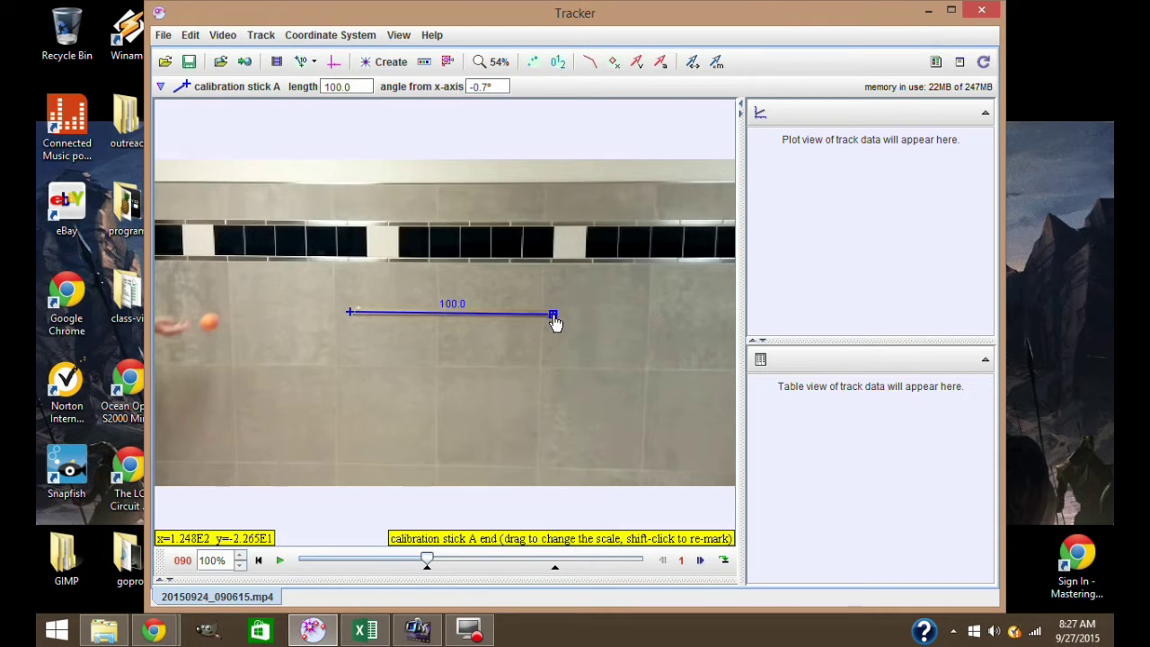
{"action": "left_click", "coordinate": [363, 86]}
{"action": "type", "text": "1.00"}
{"action": "key", "text": "Return"}
Zoom in and fine-tune the stick's left end onto the rod
{"action": "scroll", "coordinate": [359, 316], "scroll_direction": "up", "scroll_amount": 5}
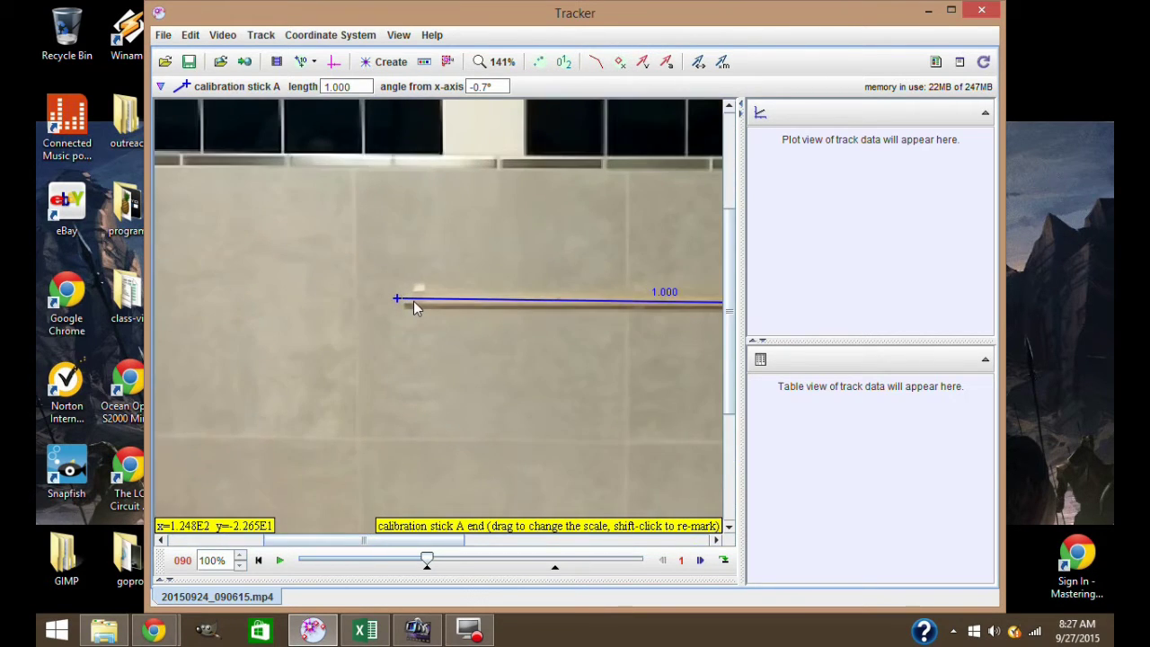
{"action": "scroll", "coordinate": [410, 303], "scroll_direction": "up", "scroll_amount": 9}
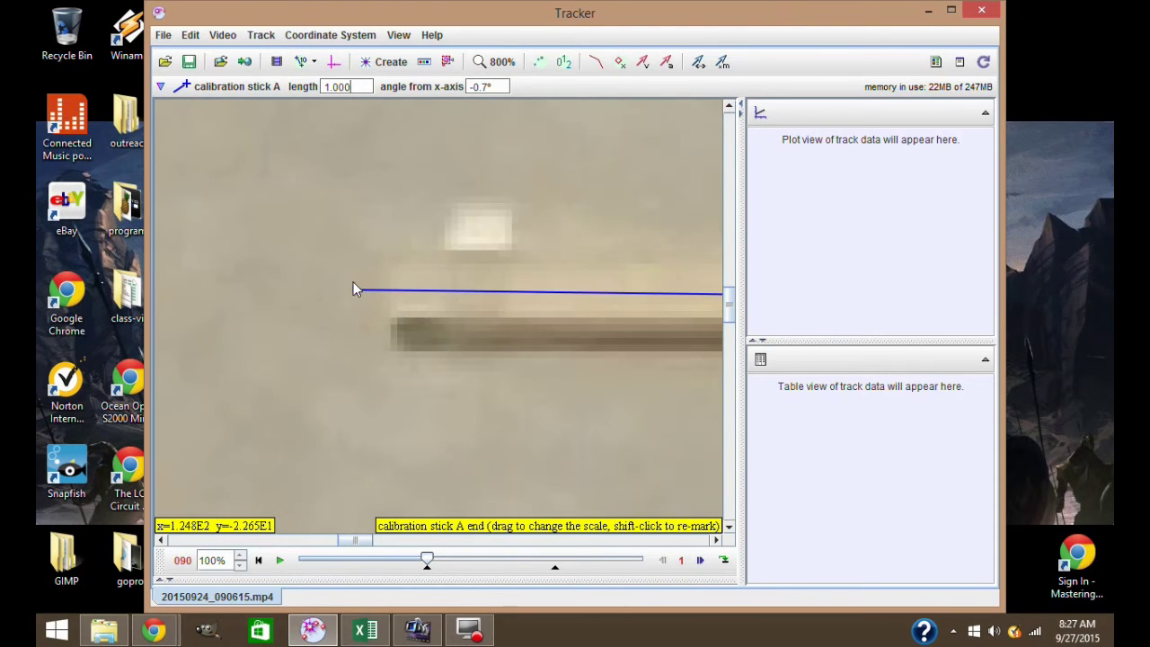
{"action": "left_click_drag", "start_coordinate": [355, 292], "coordinate": [392, 297]}
{"action": "scroll", "coordinate": [391, 297], "scroll_direction": "down", "scroll_amount": 2}
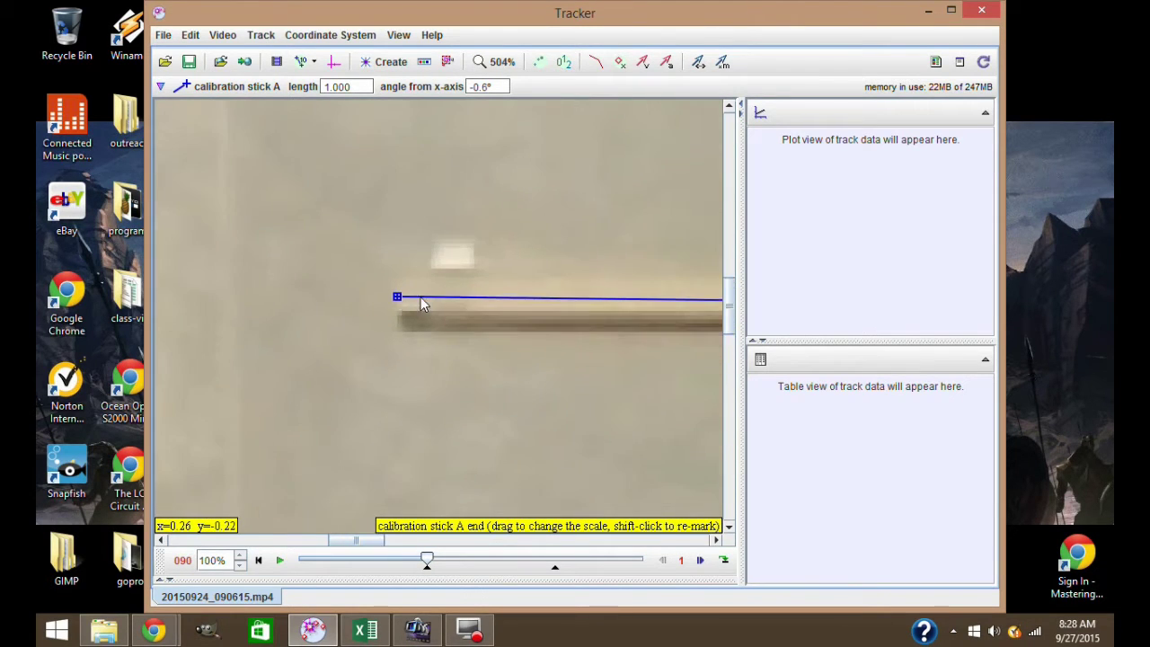
{"action": "scroll", "coordinate": [422, 303], "scroll_direction": "down", "scroll_amount": 12}
{"action": "scroll", "coordinate": [579, 316], "scroll_direction": "up", "scroll_amount": 2}
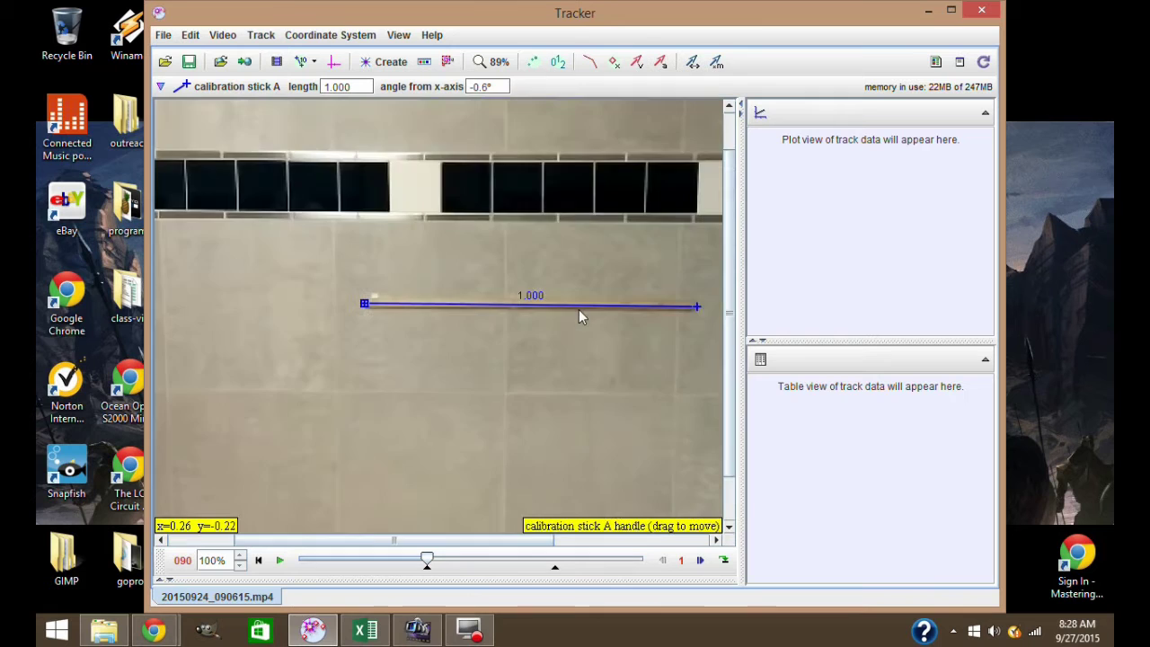
{"action": "scroll", "coordinate": [578, 316], "scroll_direction": "up", "scroll_amount": 2}
{"action": "scroll", "coordinate": [688, 317], "scroll_direction": "down", "scroll_amount": 8}
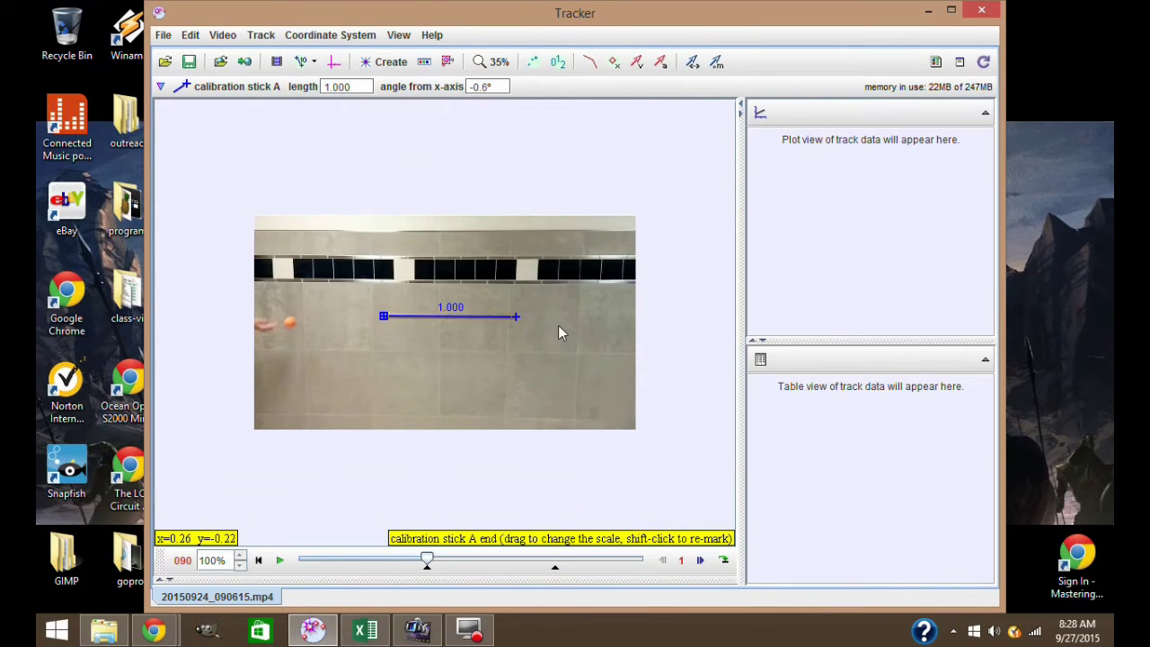
{"action": "scroll", "coordinate": [550, 312], "scroll_direction": "up", "scroll_amount": 10}
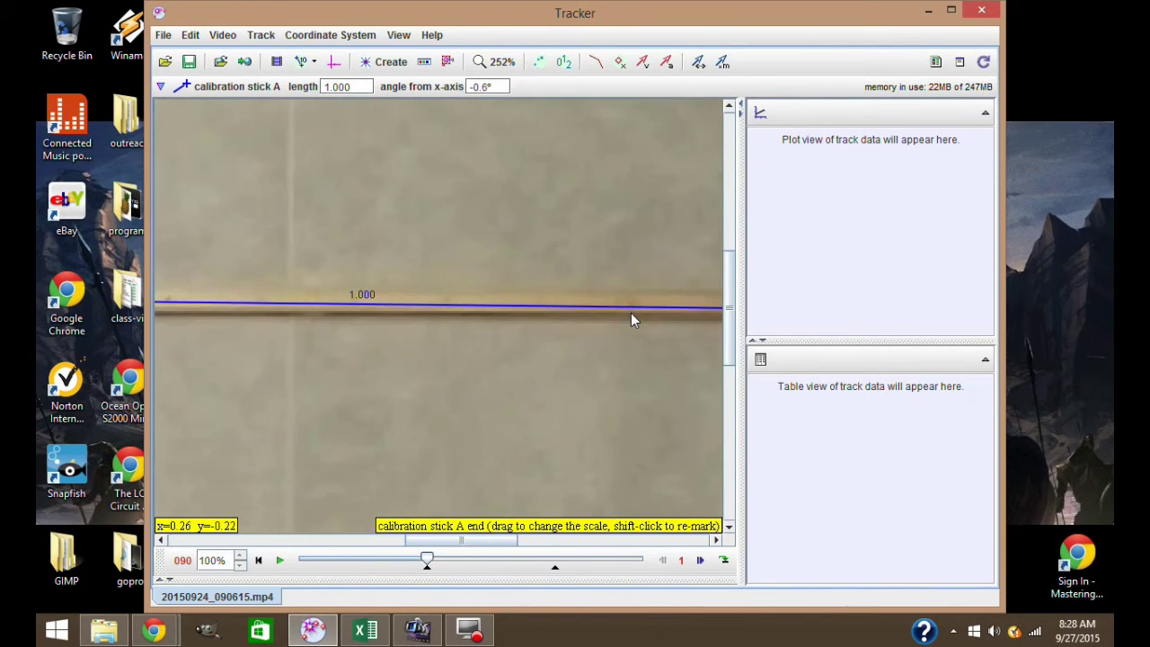
{"action": "scroll", "coordinate": [630, 316], "scroll_direction": "up", "scroll_amount": 1}
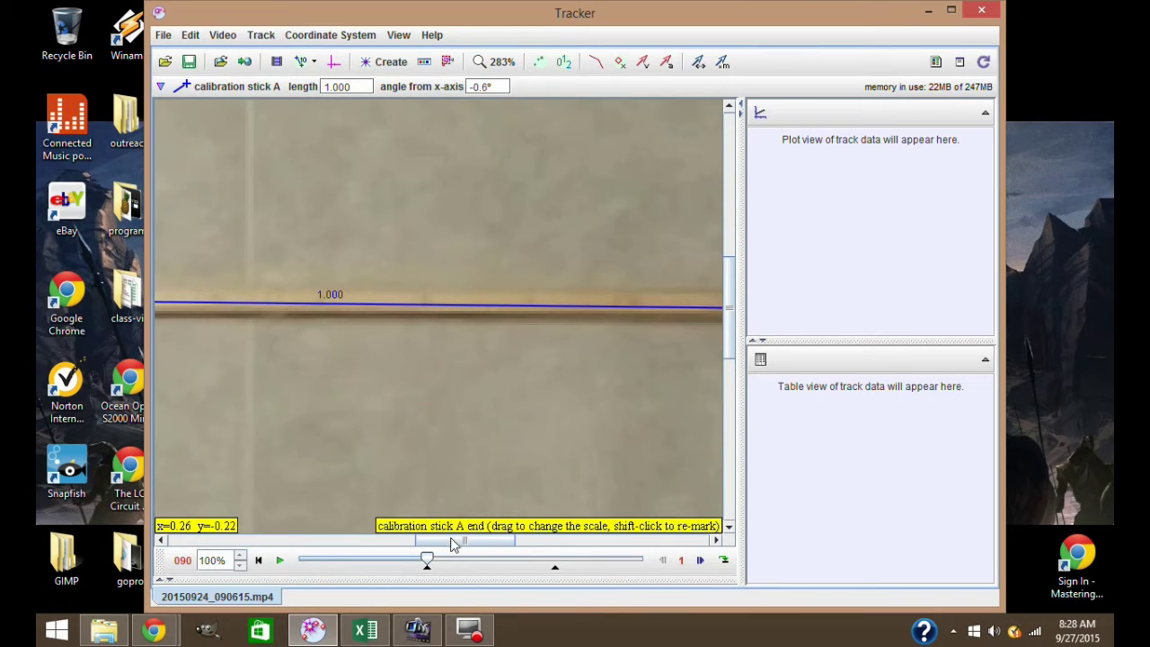
Fine-tune the stick's right end onto the rod tip, then deselect the stick
{"action": "left_click_drag", "start_coordinate": [453, 544], "coordinate": [524, 544]}
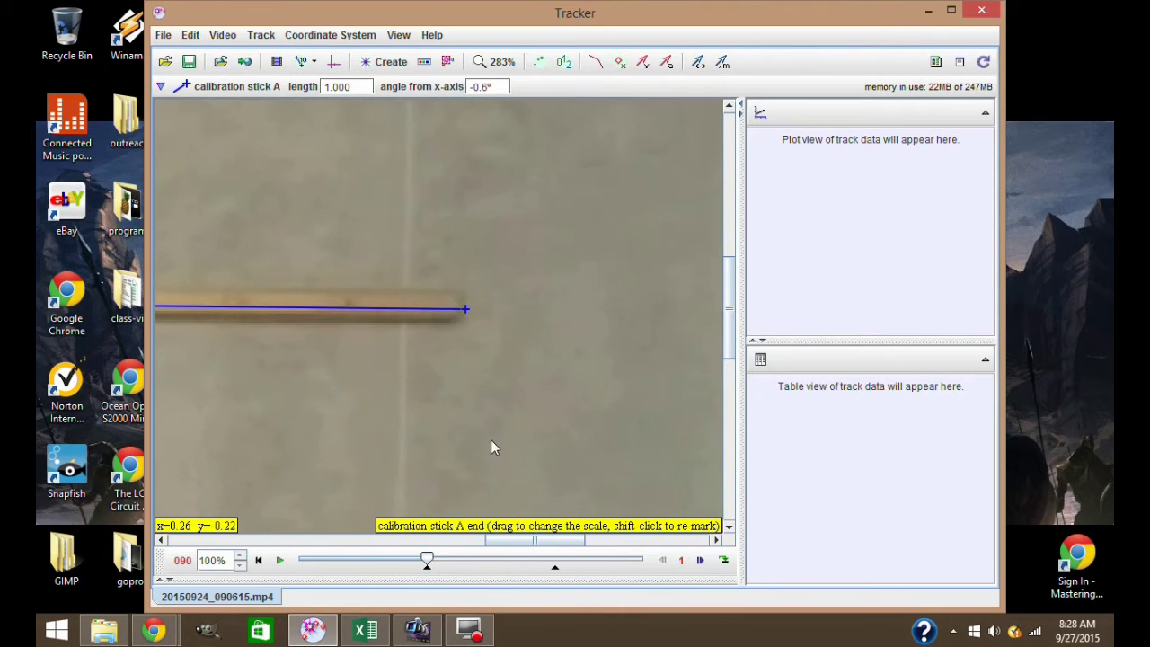
{"action": "left_click_drag", "start_coordinate": [466, 309], "coordinate": [460, 303]}
{"action": "scroll", "coordinate": [489, 374], "scroll_direction": "down", "scroll_amount": 10}
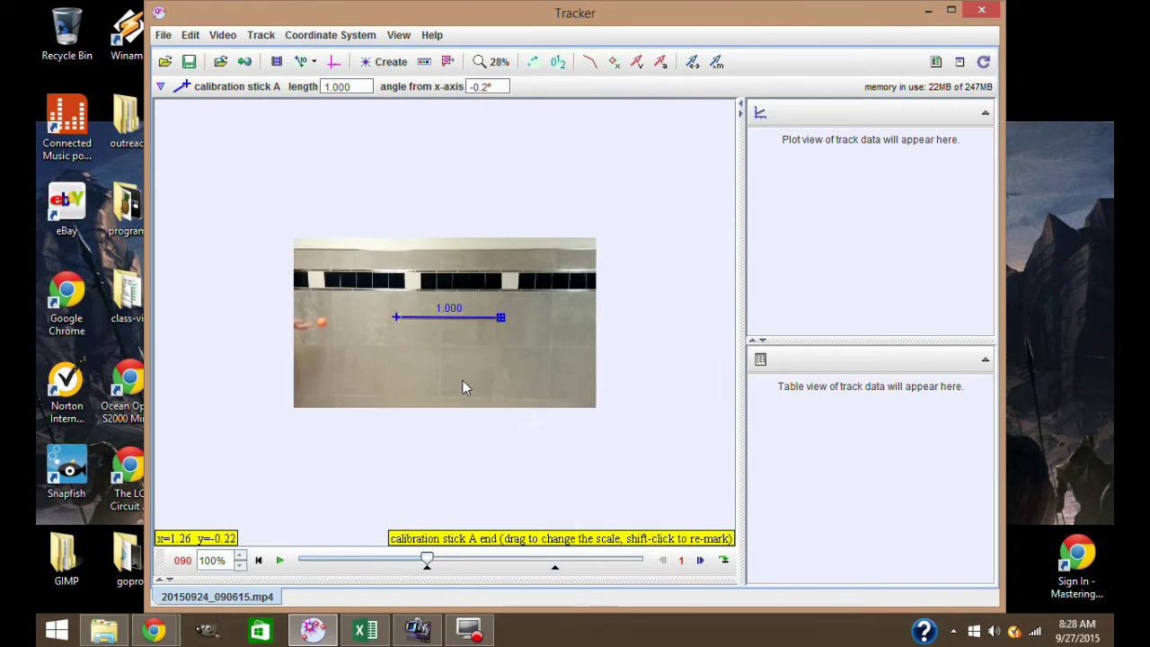
{"action": "scroll", "coordinate": [462, 380], "scroll_direction": "down", "scroll_amount": 1}
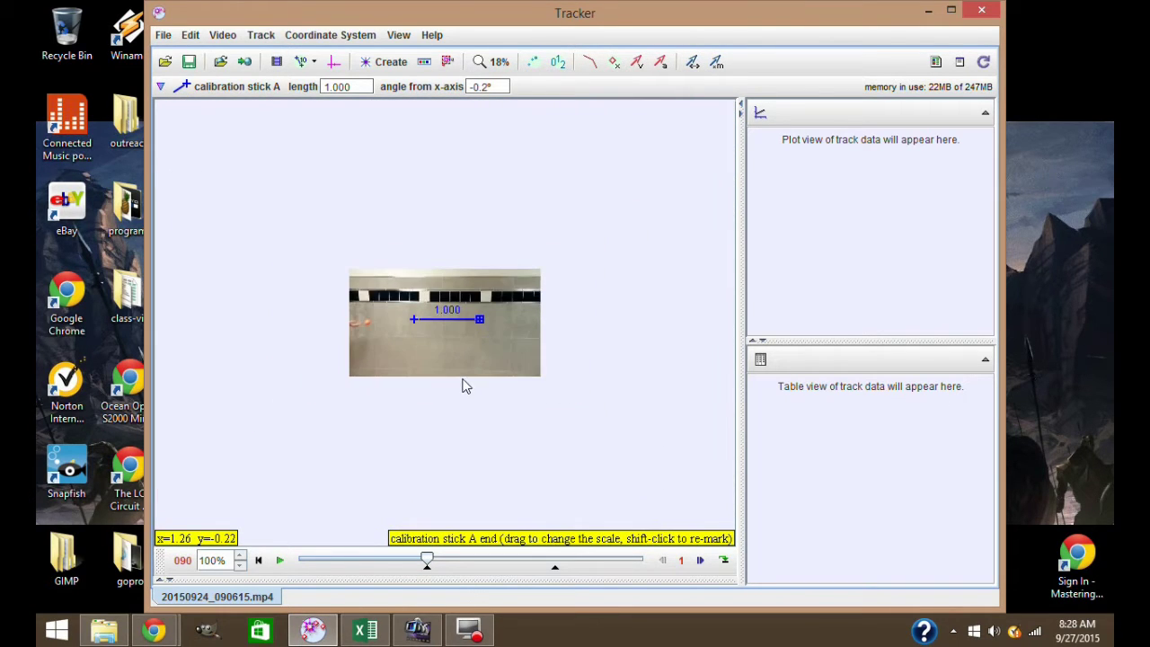
{"action": "scroll", "coordinate": [458, 349], "scroll_direction": "up", "scroll_amount": 4}
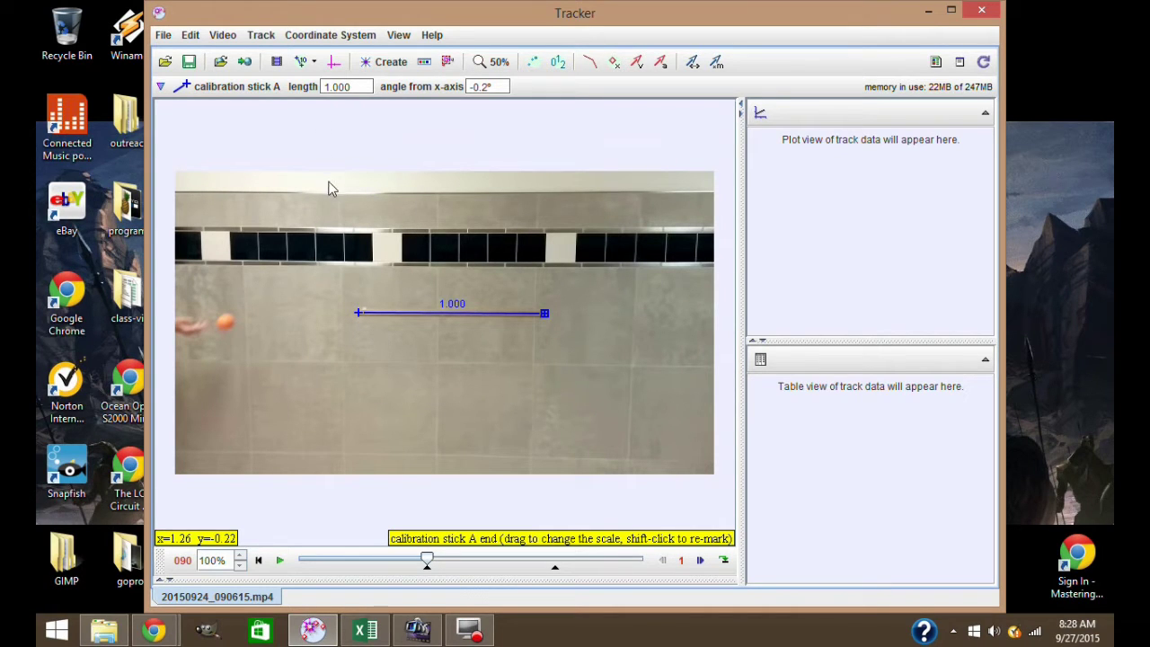
{"action": "scroll", "coordinate": [421, 368], "scroll_direction": "up", "scroll_amount": 2}
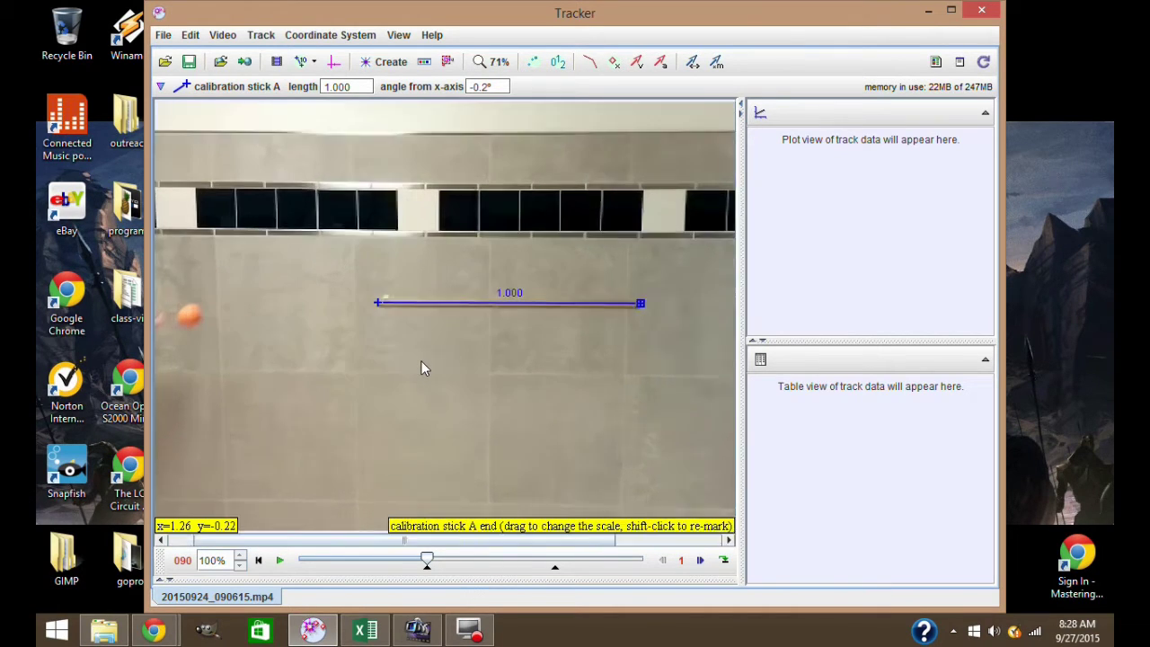
{"action": "scroll", "coordinate": [422, 361], "scroll_direction": "up", "scroll_amount": 1}
{"action": "scroll", "coordinate": [421, 359], "scroll_direction": "down", "scroll_amount": 3}
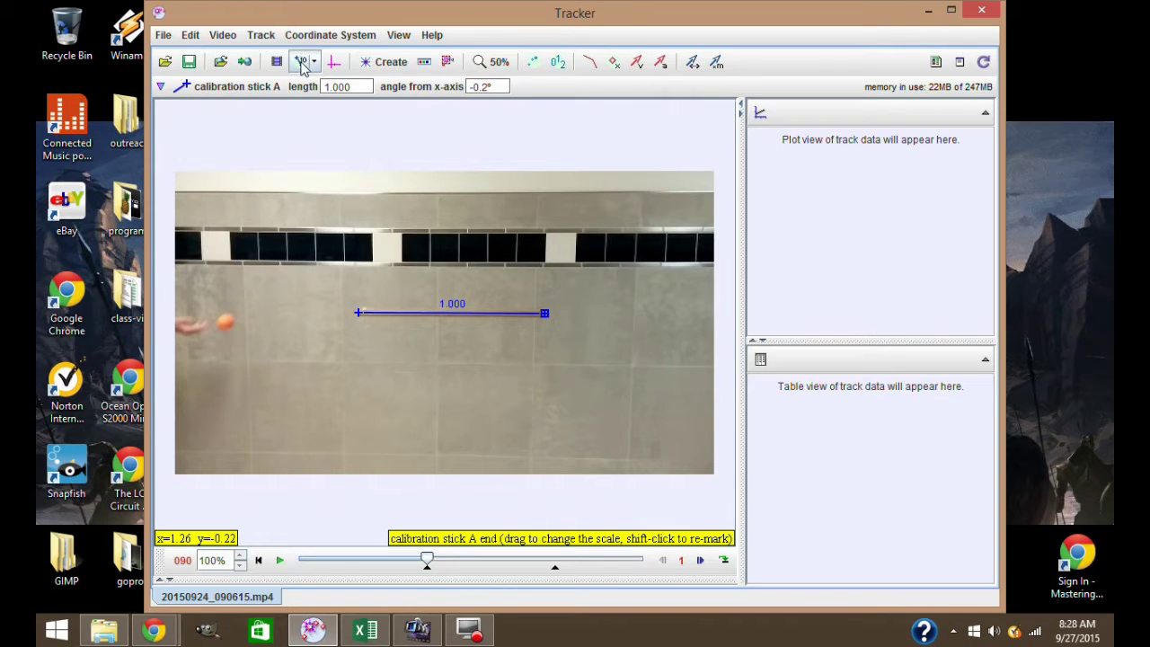
{"action": "left_click", "coordinate": [303, 70]}
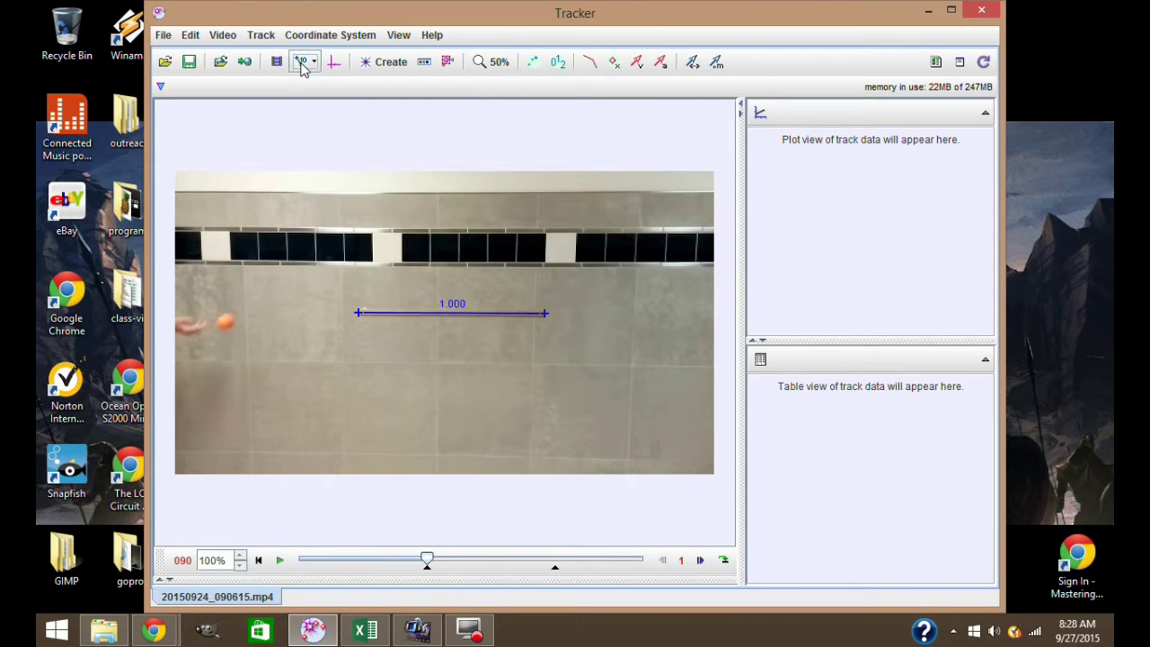
Hide the calibration stick, drag the axes origin onto the ball at 117, 364, and hide the axes
{"action": "left_click", "coordinate": [303, 70]}
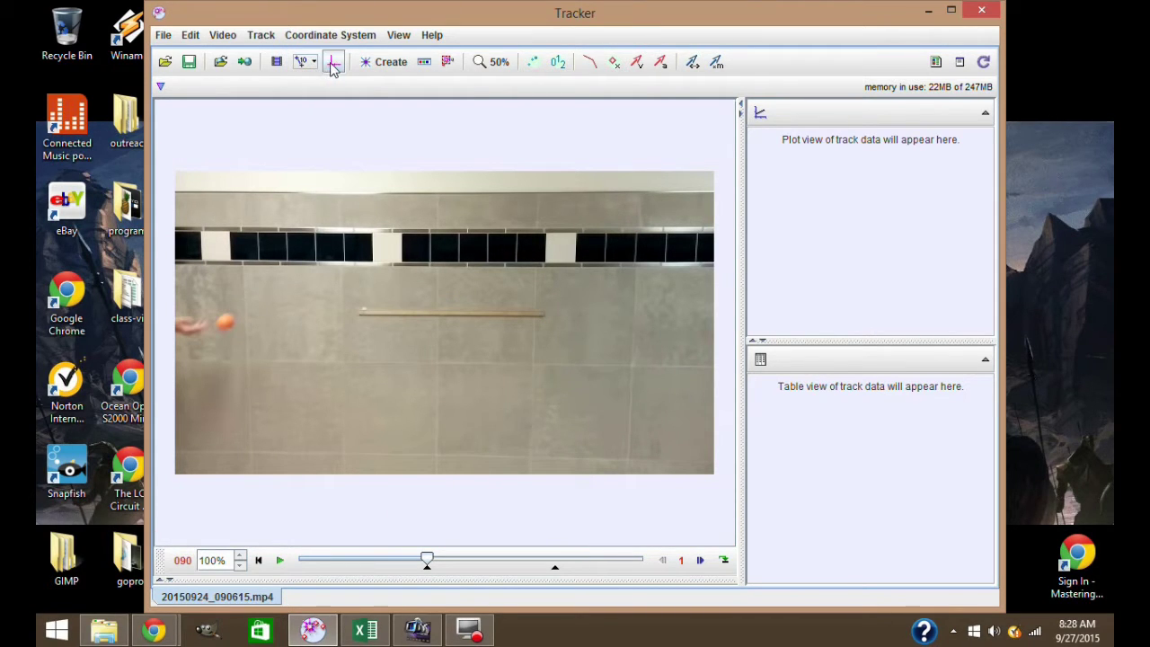
{"action": "left_click", "coordinate": [332, 63]}
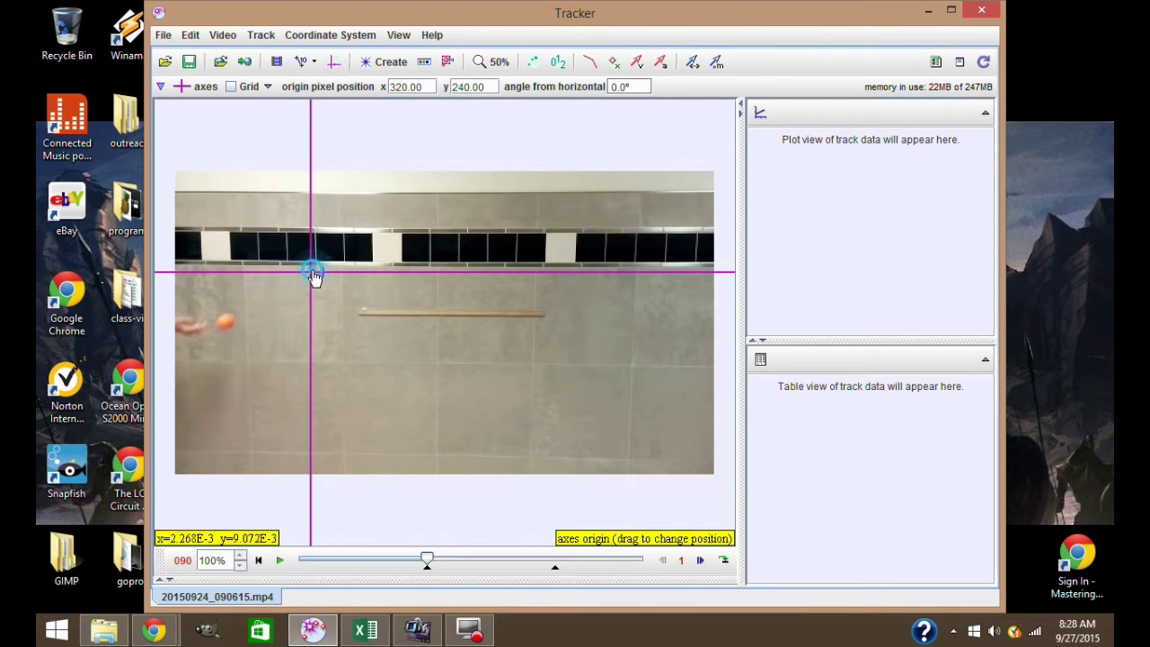
{"action": "left_click_drag", "start_coordinate": [311, 271], "coordinate": [227, 330]}
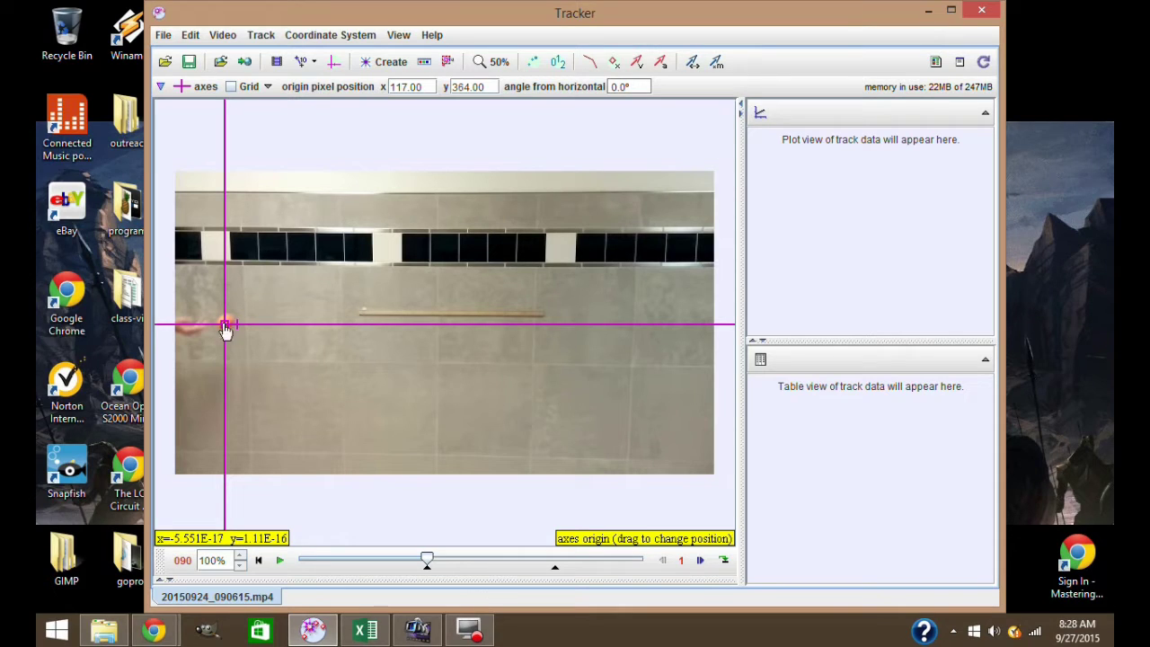
{"action": "left_click", "coordinate": [335, 65]}
{"action": "left_click", "coordinate": [335, 65]}
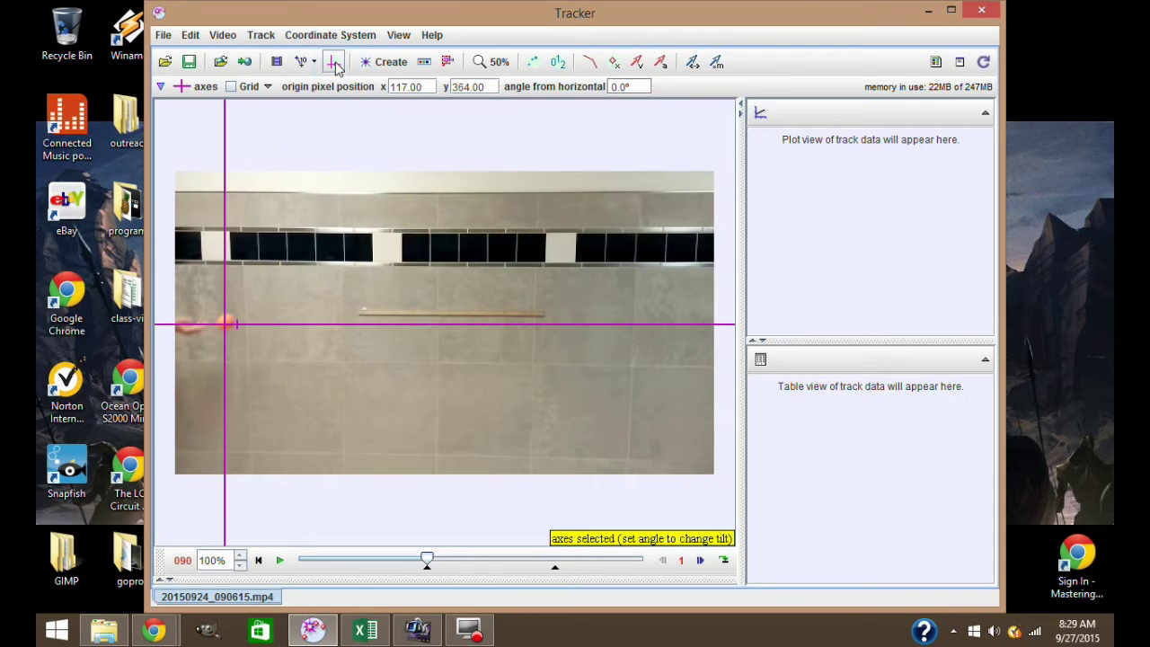
{"action": "left_click", "coordinate": [335, 64]}
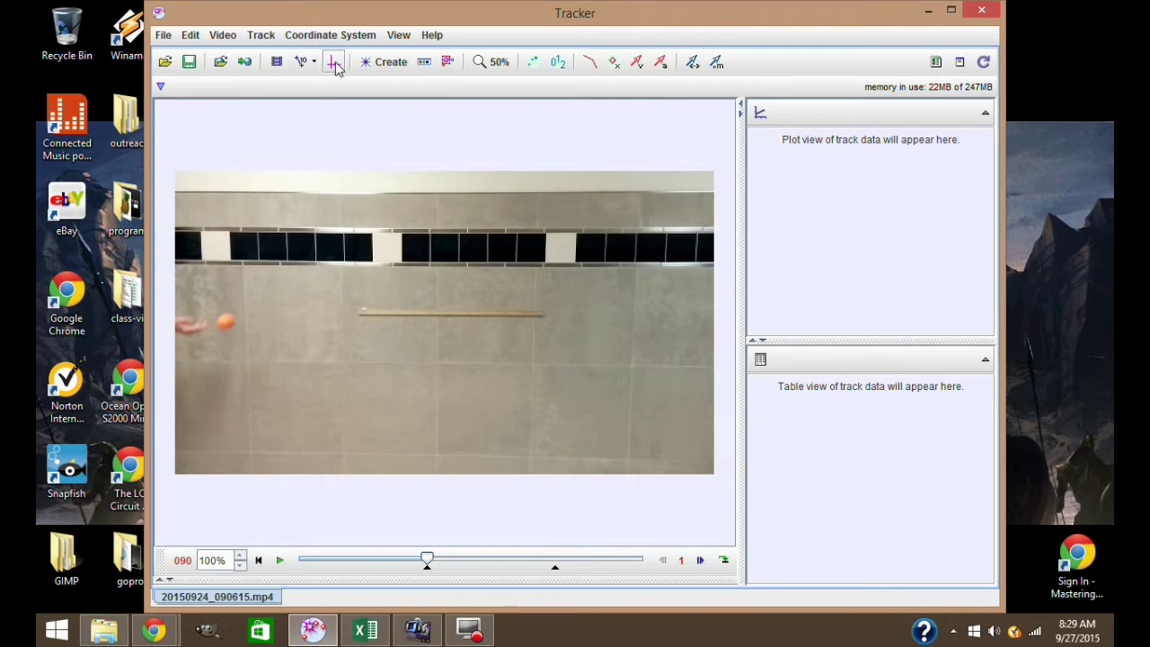
Create a Point Mass track, mass A, and focus the video ready for marking the ball
{"action": "left_click", "coordinate": [385, 63]}
{"action": "left_click", "coordinate": [388, 87]}
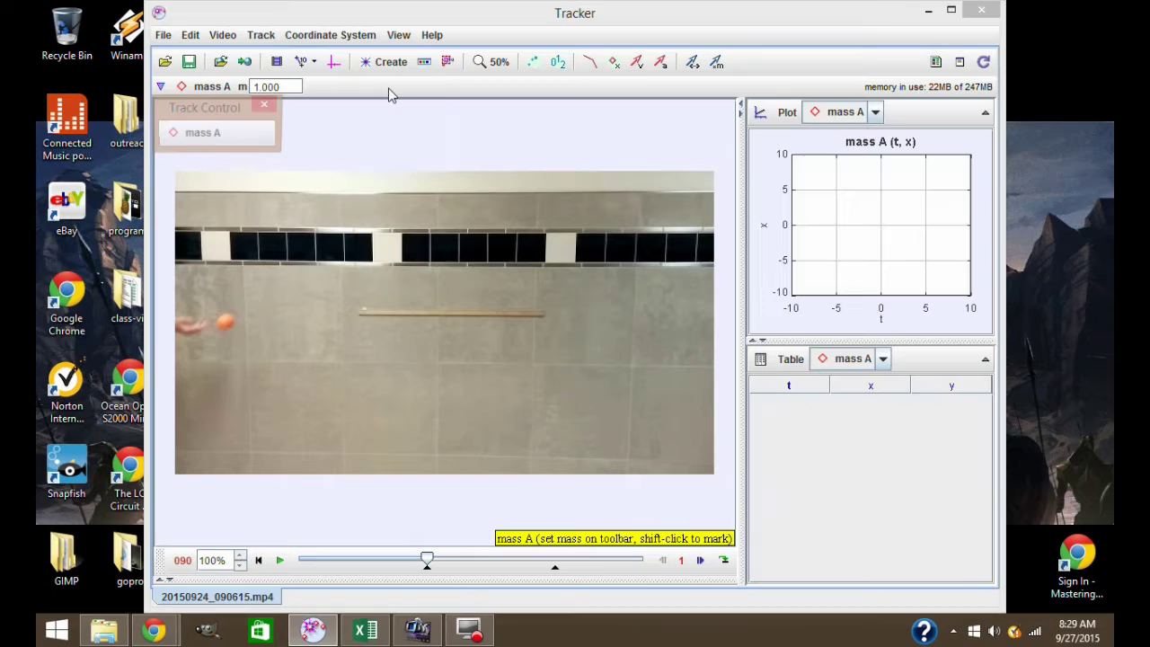
{"action": "left_click", "coordinate": [352, 268]}
{"action": "key", "text": "shift"}
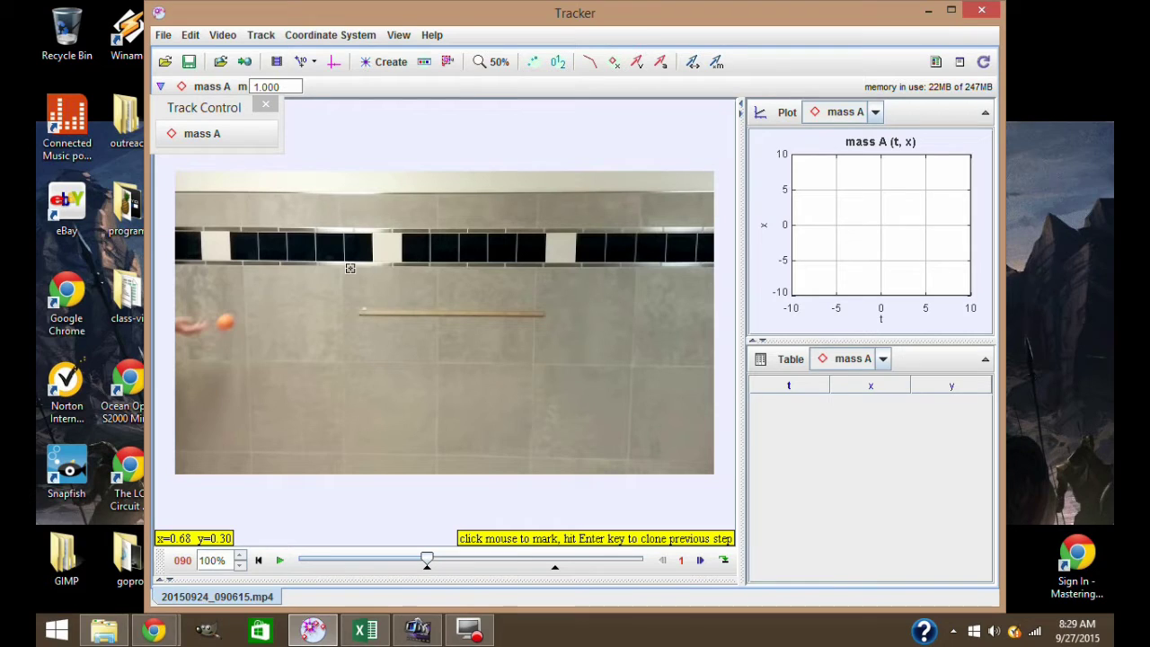
Mark the ball at frame 90 as mass A's autotrack key frame and move the Autotracker aside
{"action": "left_click", "coordinate": [225, 322], "text": "ctrl+shift"}
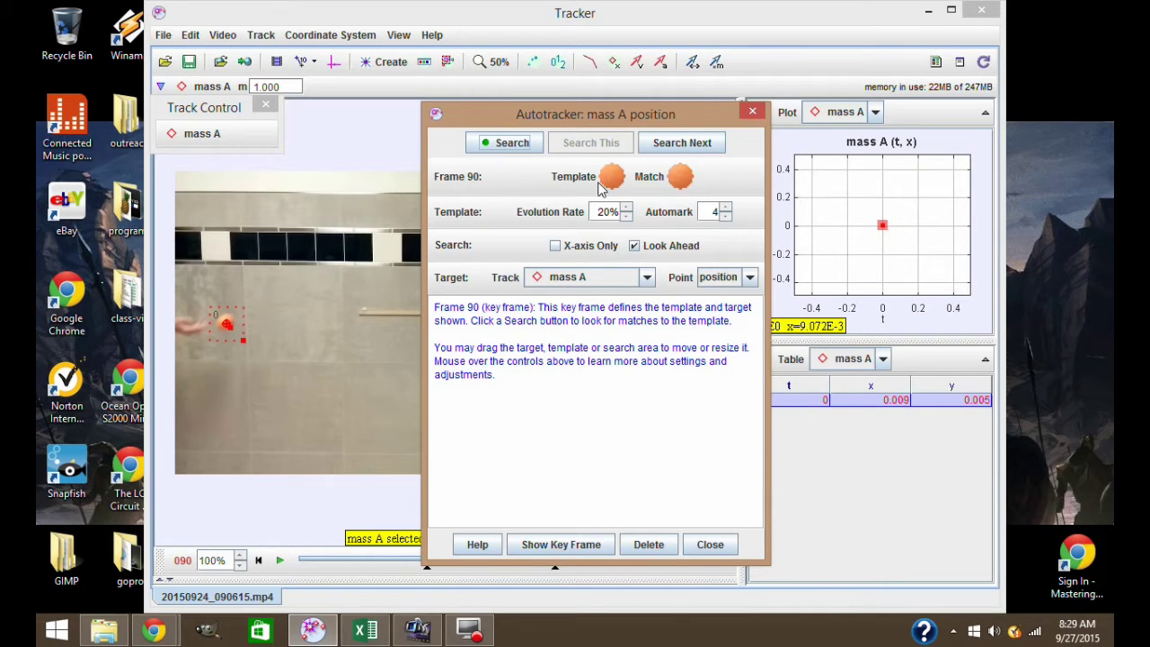
{"action": "mouse_move", "coordinate": [614, 177]}
{"action": "left_click_drag", "start_coordinate": [518, 128], "coordinate": [832, 332]}
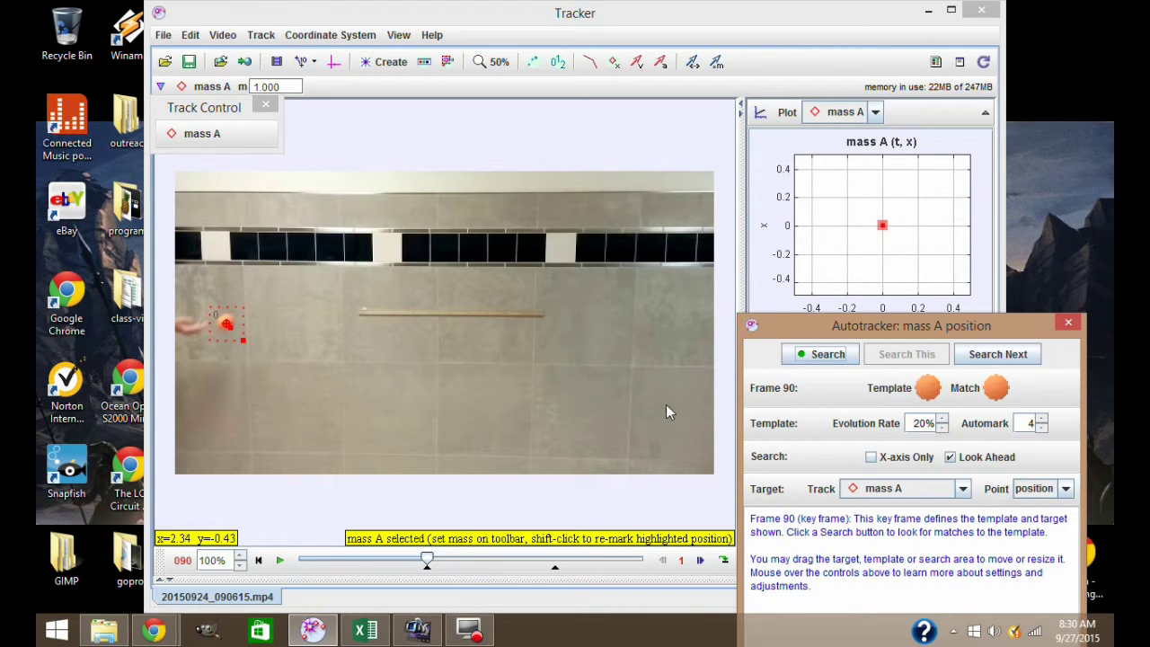
Run the Autotracker search on mass A through frame 180, then close the Autotracker
{"action": "left_click", "coordinate": [831, 355]}
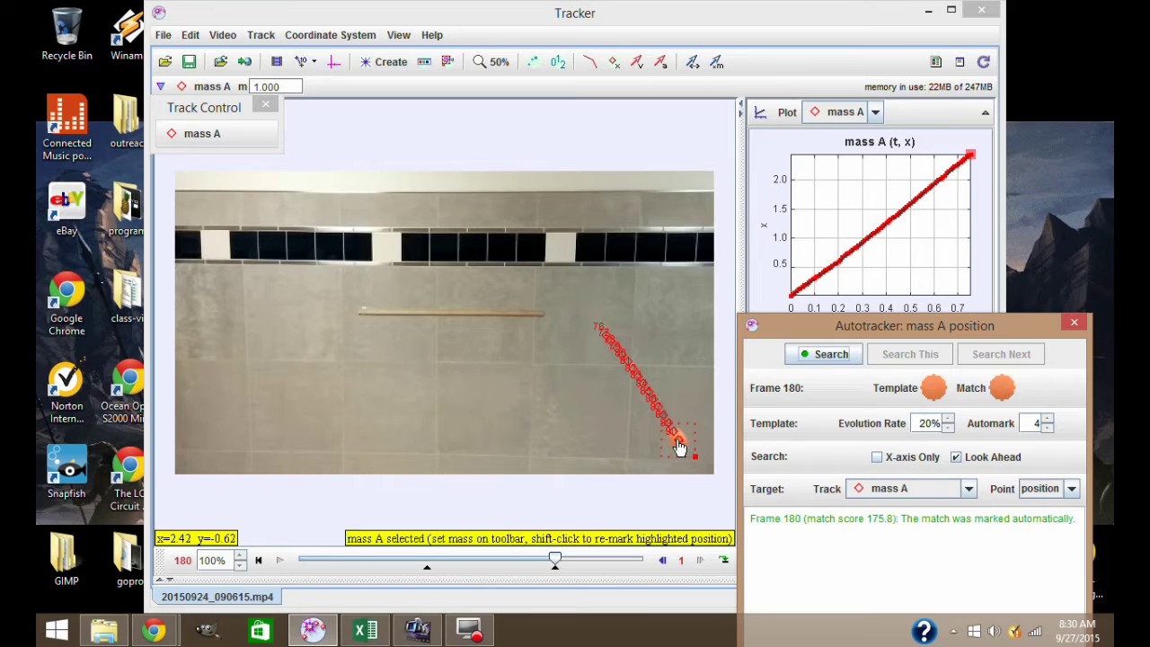
{"action": "left_click", "coordinate": [678, 449]}
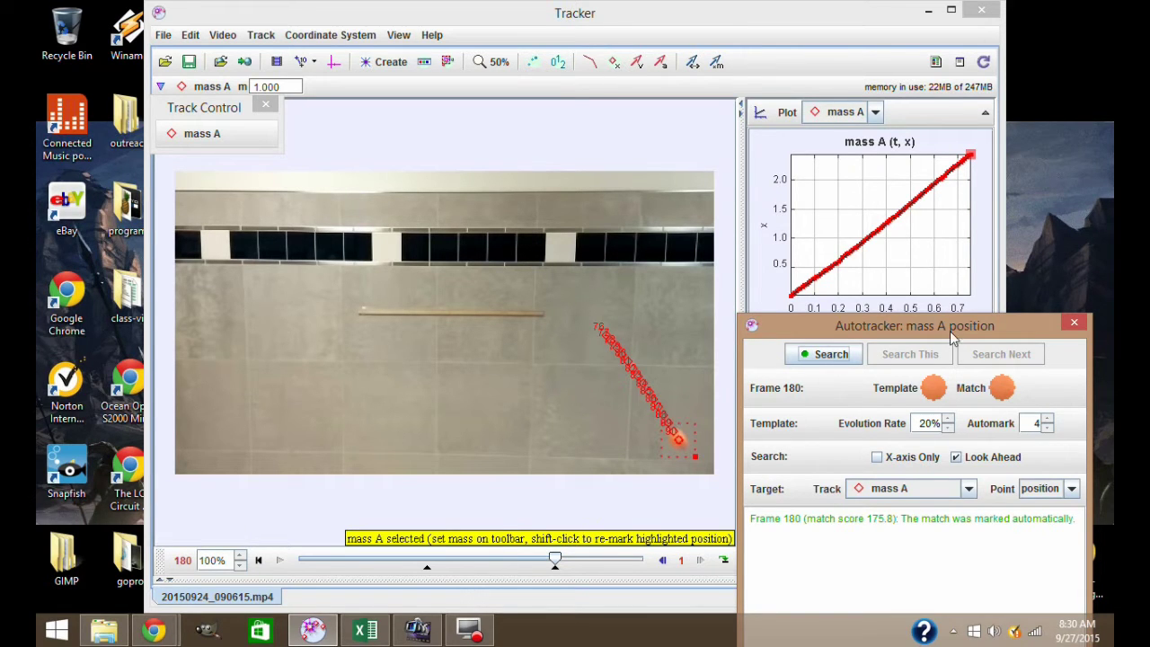
{"action": "left_click_drag", "start_coordinate": [950, 330], "coordinate": [898, 91]}
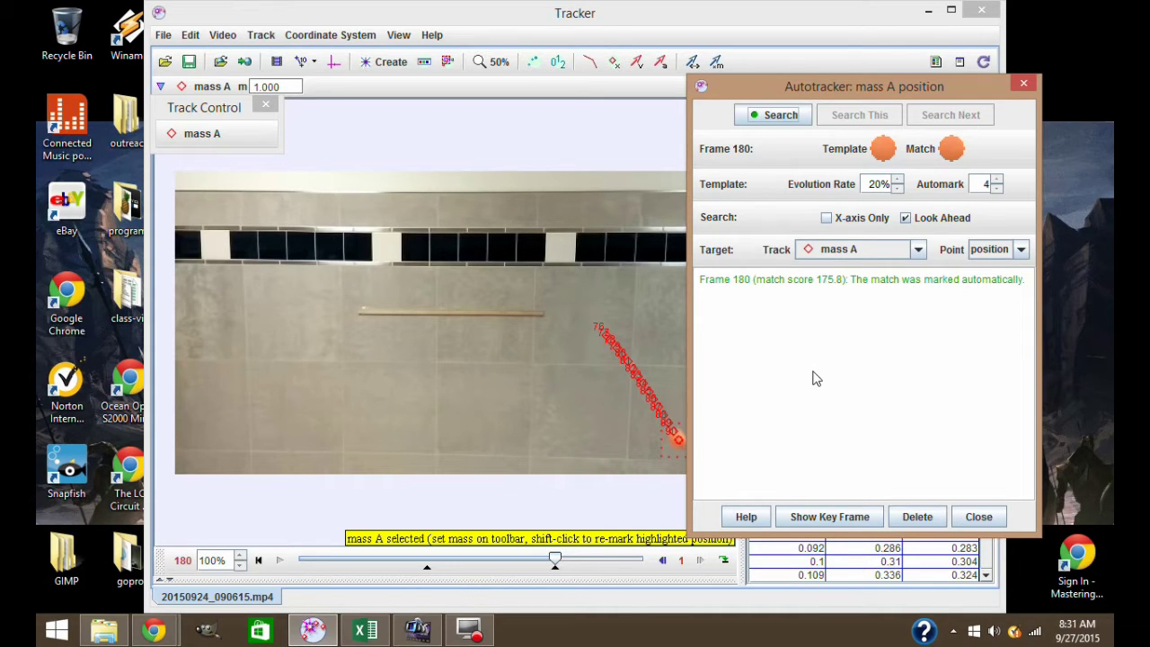
{"action": "left_click", "coordinate": [975, 515]}
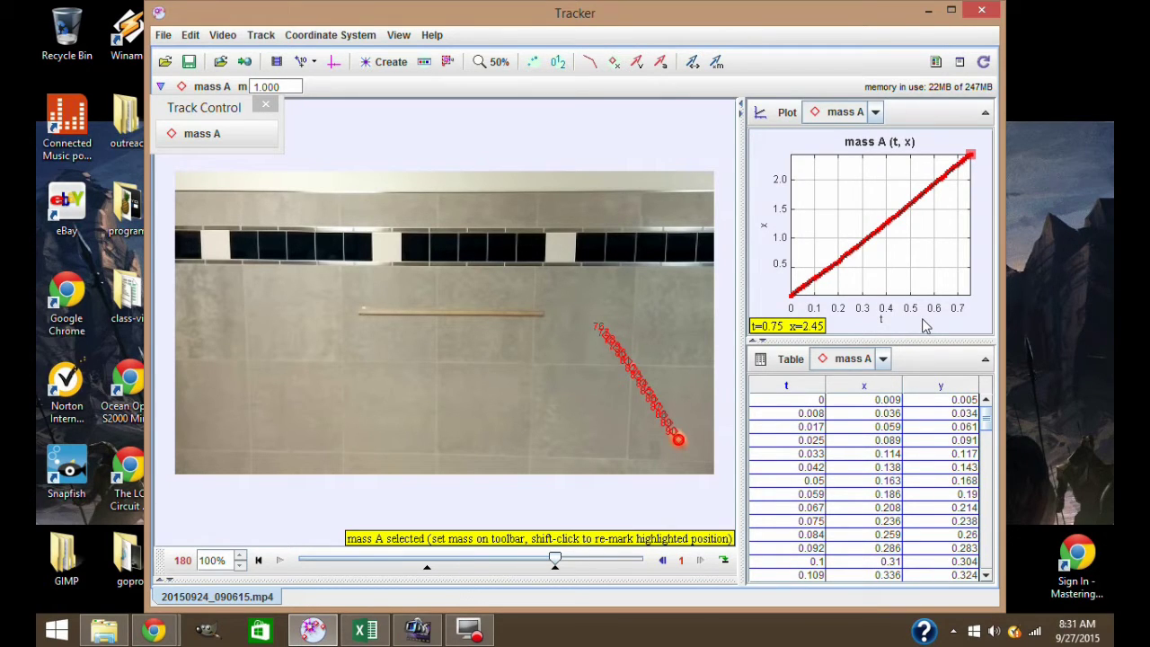
Plot mass A's vertical position y against time, after briefly switching back to x
{"action": "left_click", "coordinate": [762, 229]}
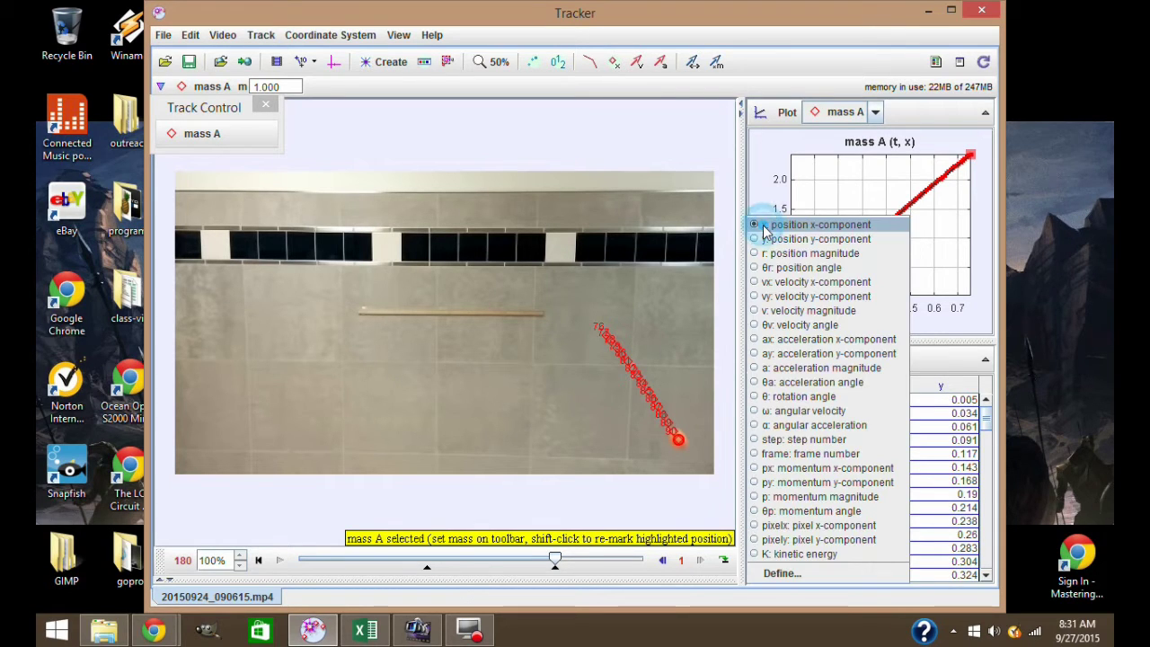
{"action": "left_click", "coordinate": [774, 240]}
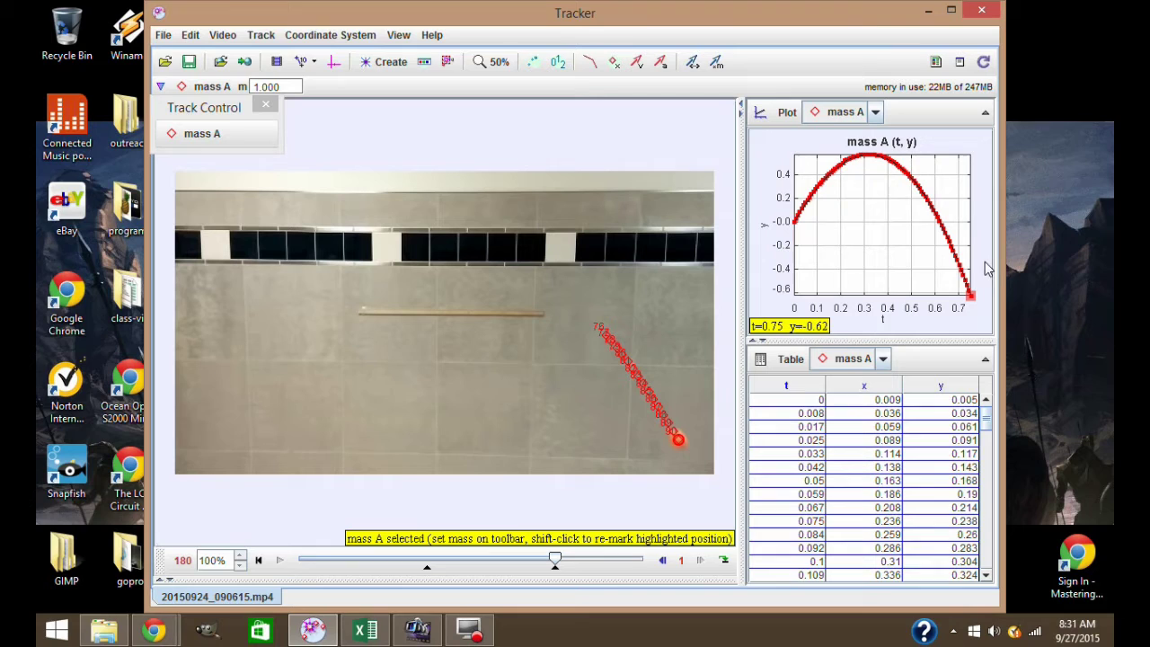
{"action": "left_click", "coordinate": [763, 229]}
{"action": "left_click", "coordinate": [766, 222]}
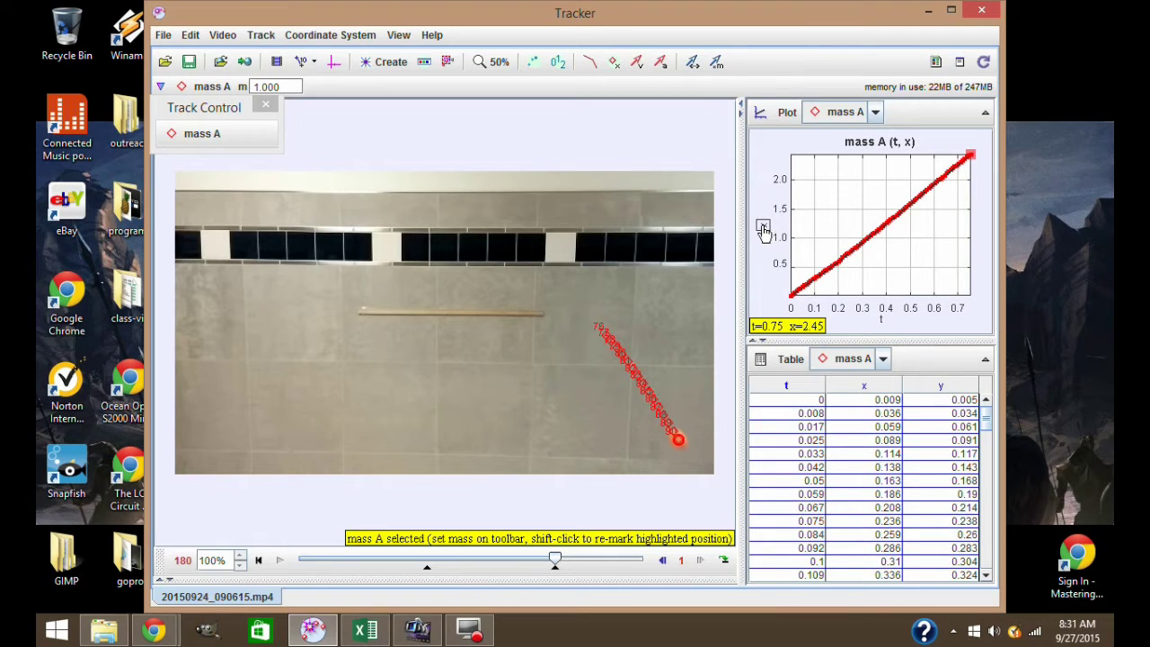
{"action": "left_click", "coordinate": [762, 228]}
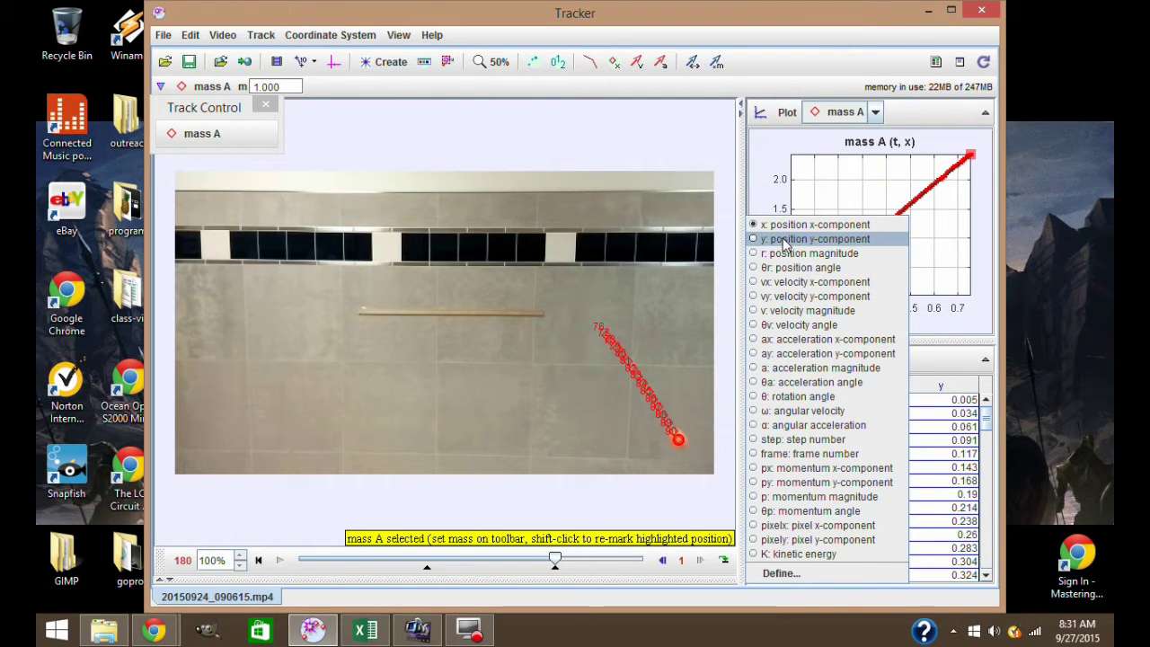
{"action": "left_click", "coordinate": [785, 239]}
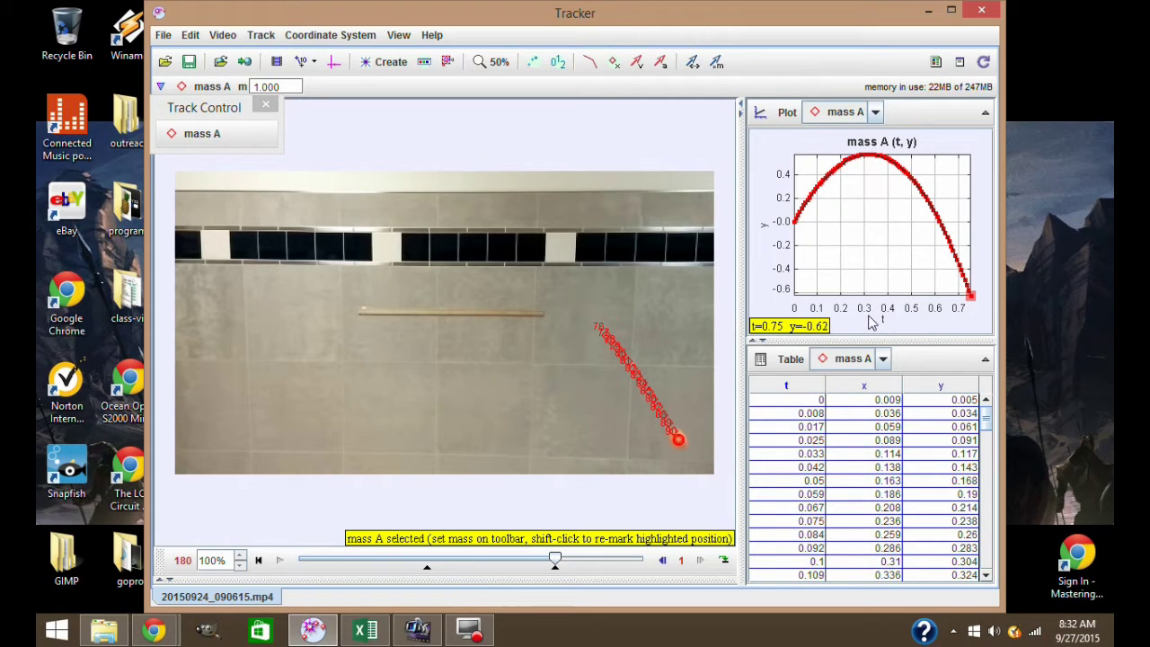
{"action": "left_click", "coordinate": [784, 301]}
Try horizontal position x on the horizontal axis, then set it back to time t
{"action": "left_click", "coordinate": [884, 325]}
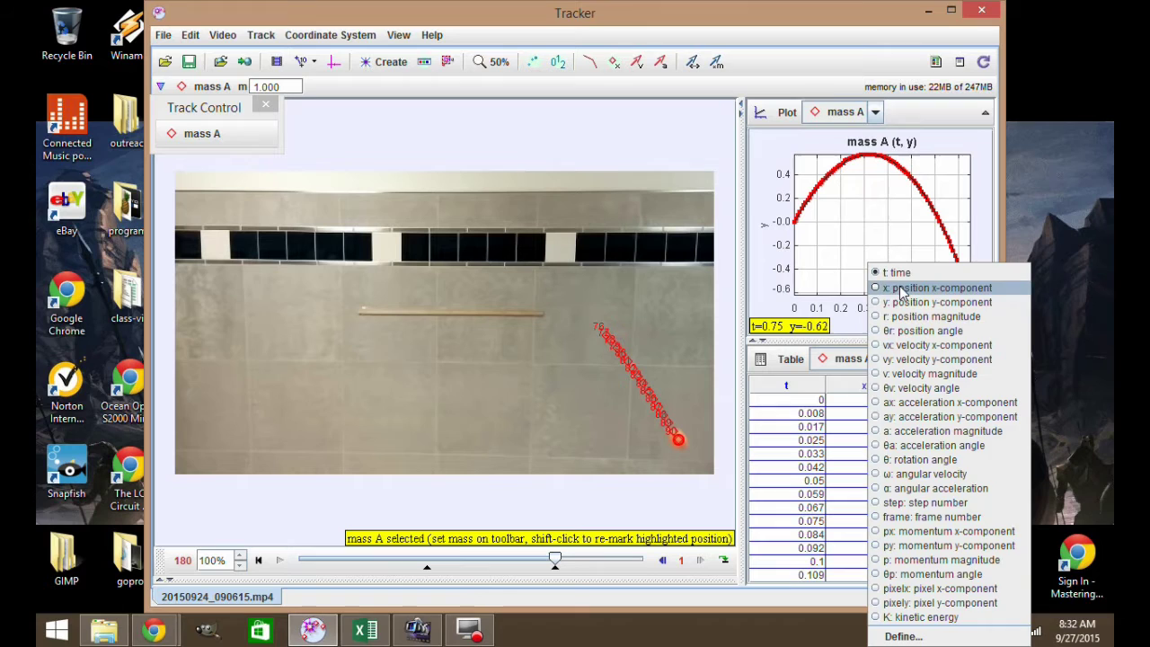
{"action": "left_click", "coordinate": [898, 285]}
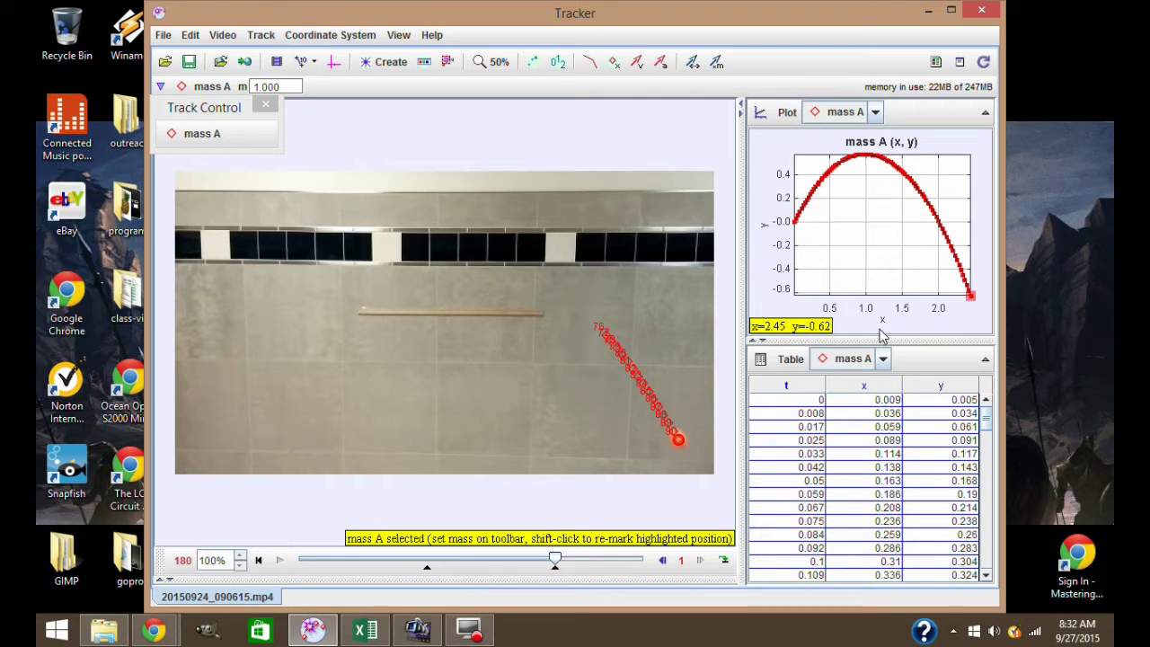
{"action": "left_click", "coordinate": [882, 321]}
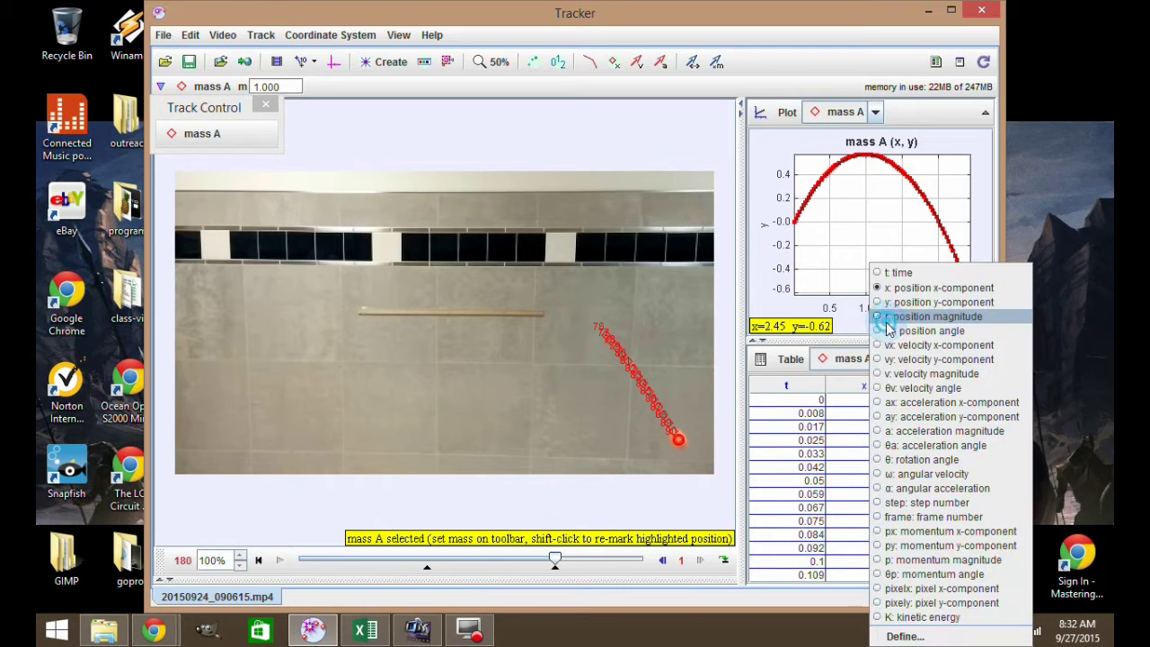
{"action": "left_click", "coordinate": [898, 272]}
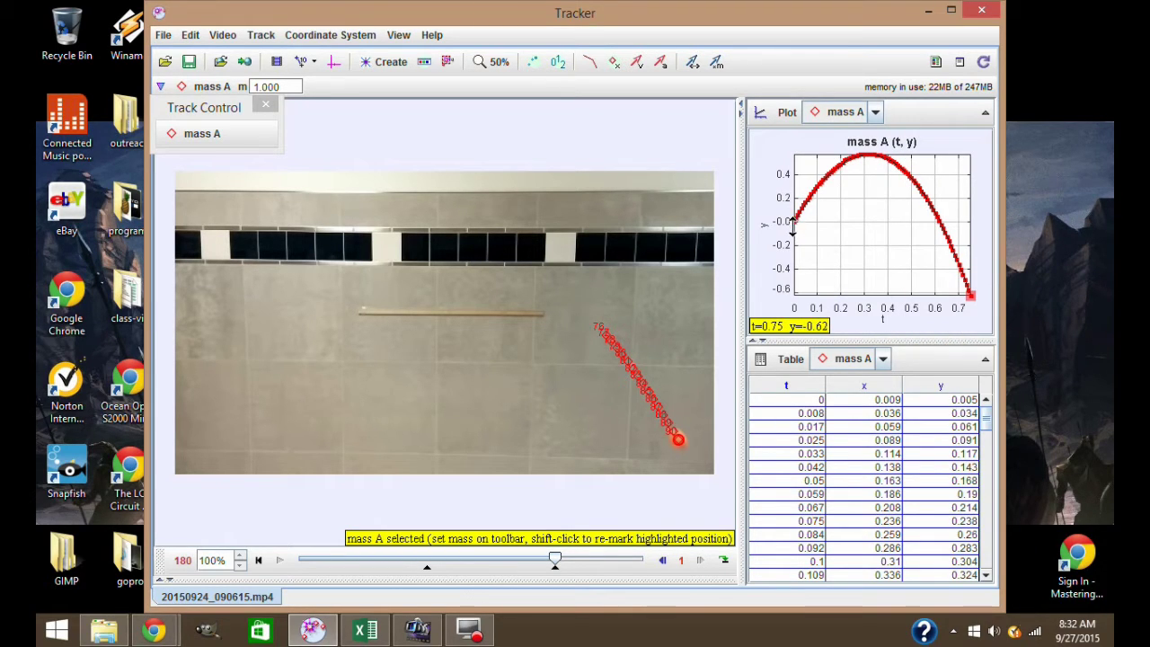
{"action": "left_click", "coordinate": [882, 322]}
{"action": "left_click", "coordinate": [914, 289]}
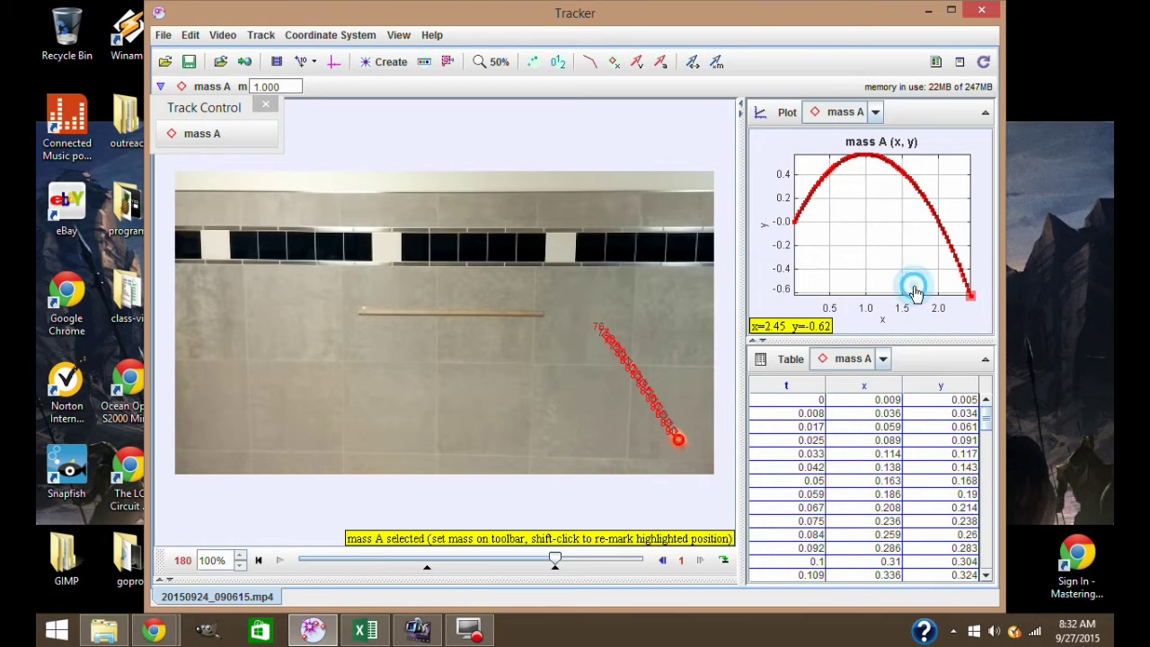
{"action": "mouse_move", "coordinate": [834, 310]}
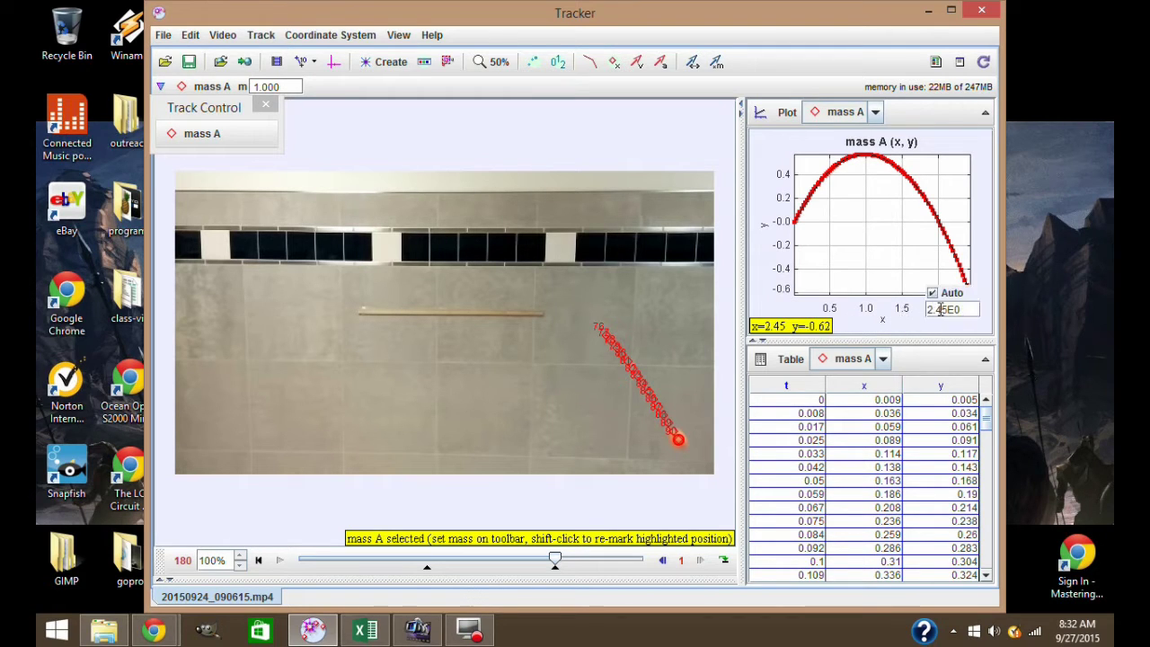
{"action": "left_click", "coordinate": [884, 321]}
{"action": "left_click", "coordinate": [895, 273]}
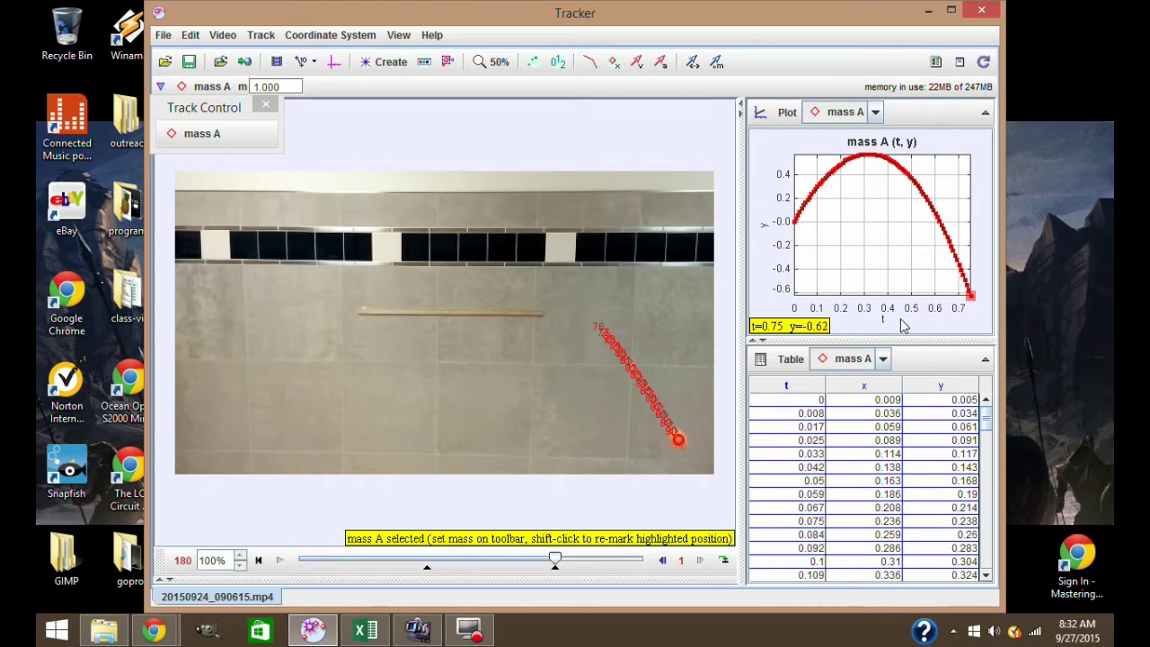
Select every row of mass A's t, x and y data table
{"action": "left_click", "coordinate": [808, 400]}
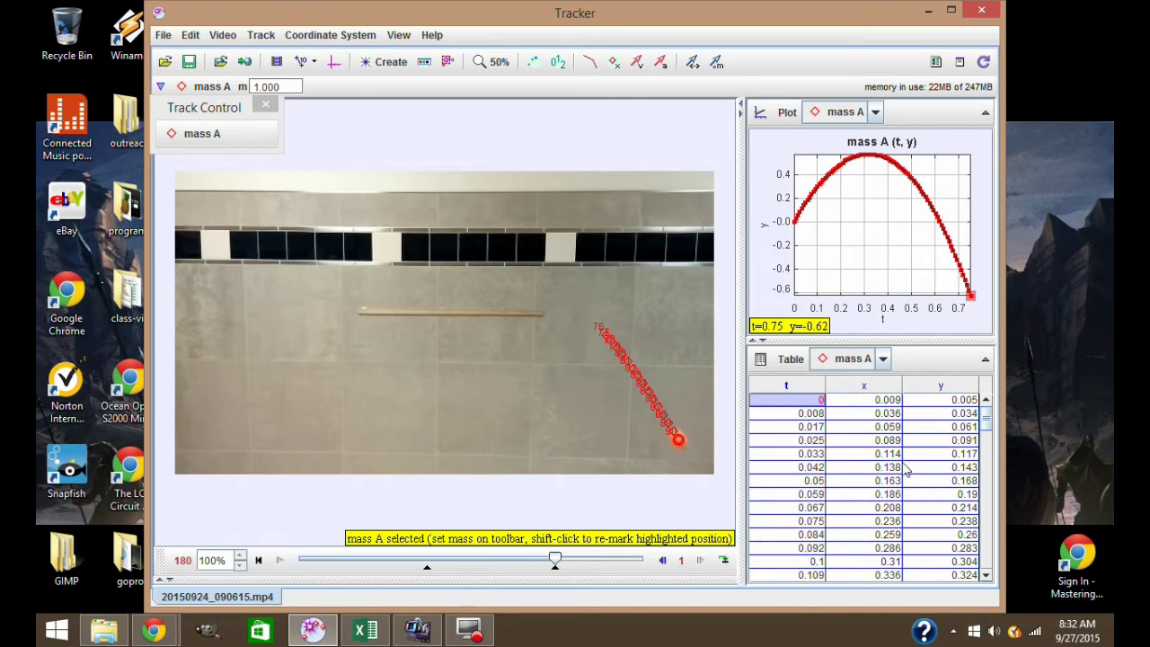
{"action": "scroll", "coordinate": [909, 473], "scroll_direction": "down", "scroll_amount": 12}
{"action": "scroll", "coordinate": [909, 473], "scroll_direction": "up", "scroll_amount": 10}
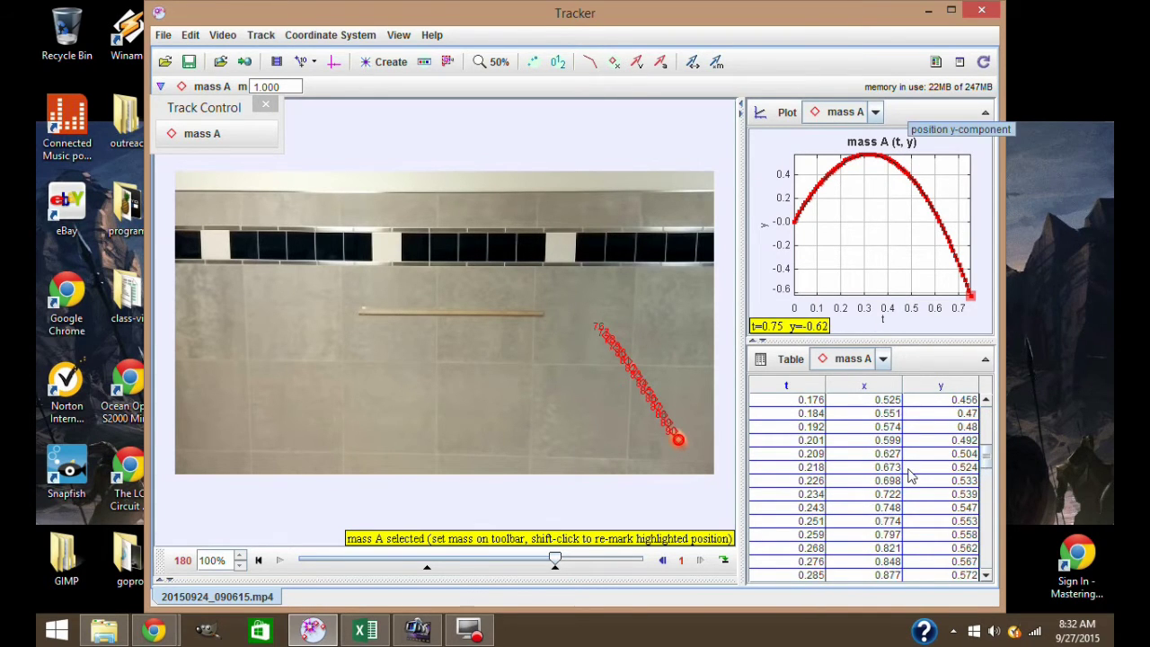
{"action": "scroll", "coordinate": [909, 474], "scroll_direction": "up", "scroll_amount": 2}
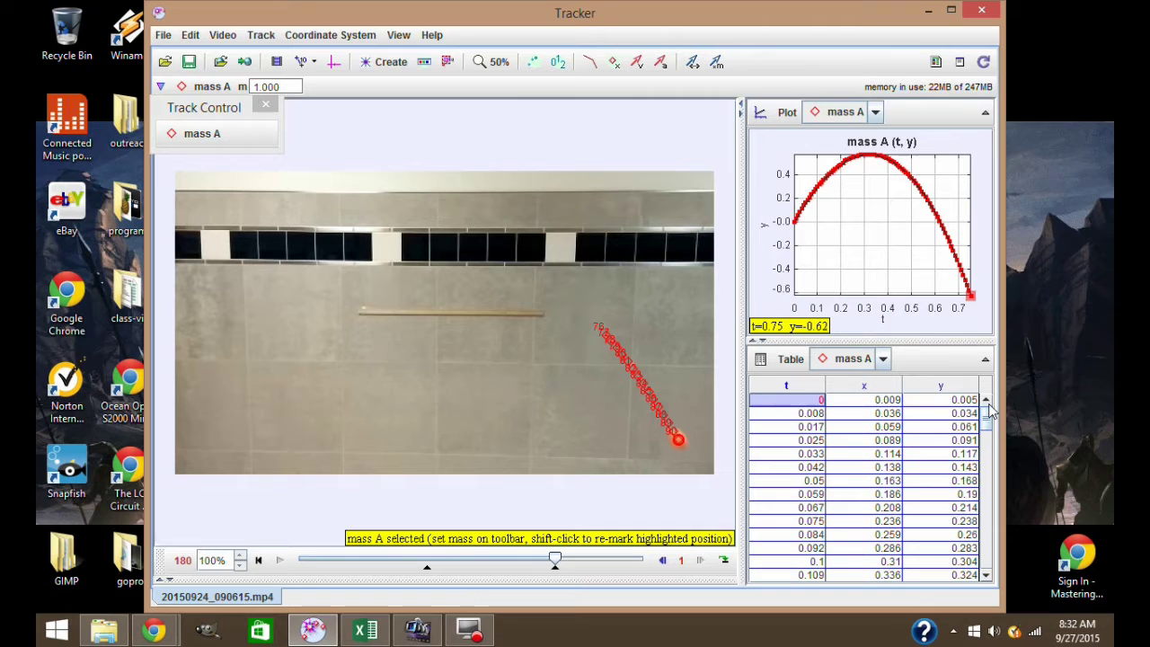
{"action": "left_click_drag", "start_coordinate": [985, 424], "coordinate": [988, 579]}
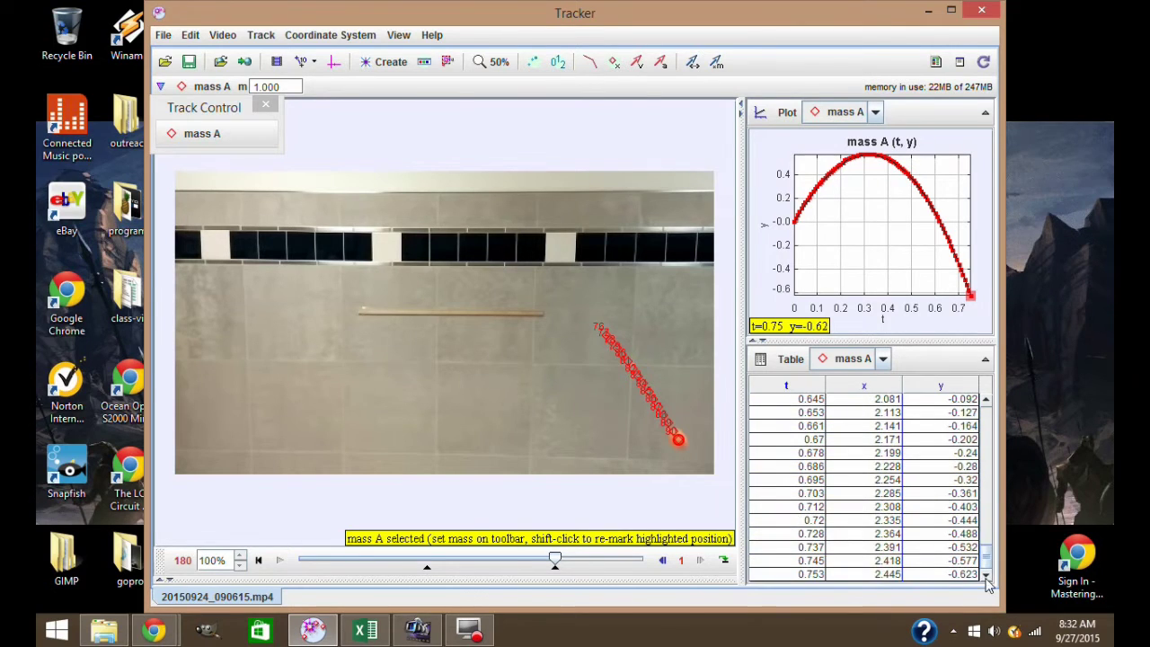
{"action": "left_click", "coordinate": [943, 574], "text": "shift"}
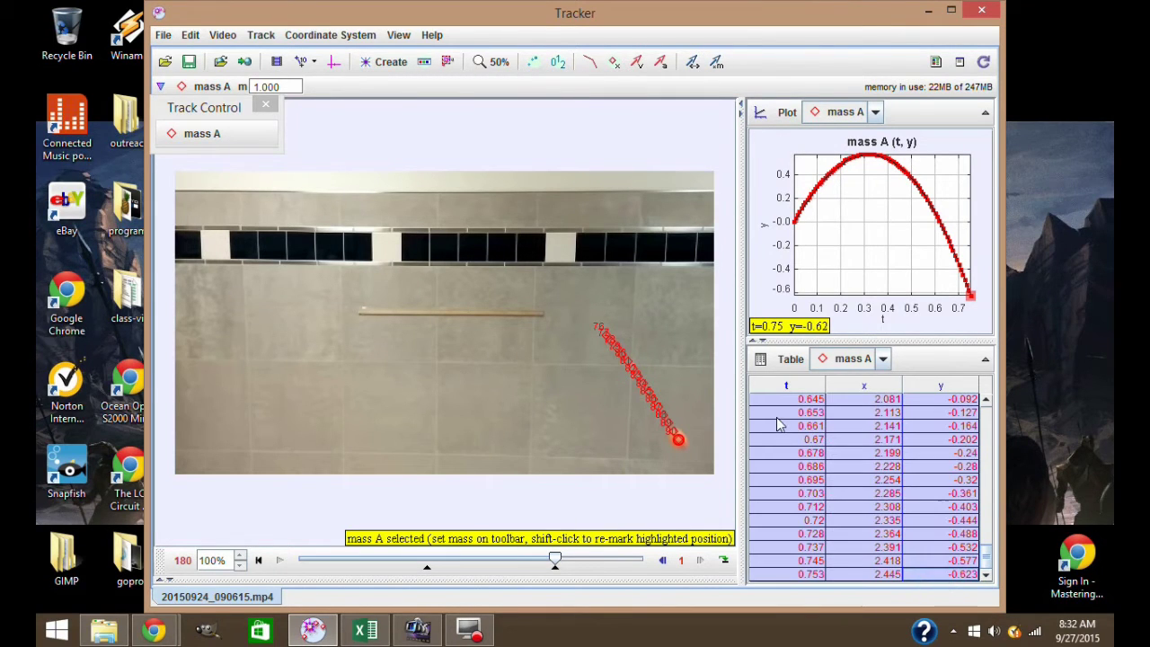
Copy the selected cells at Full Precision and bring the blank Excel workbook forward
{"action": "right_click", "coordinate": [774, 485]}
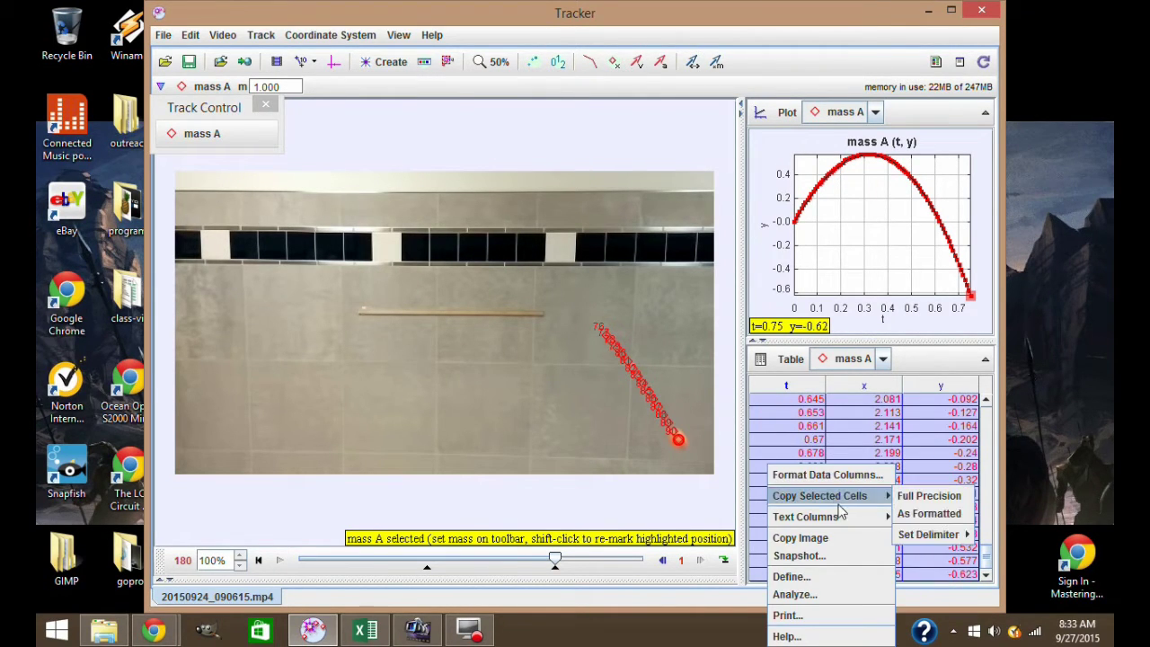
{"action": "left_click", "coordinate": [928, 495]}
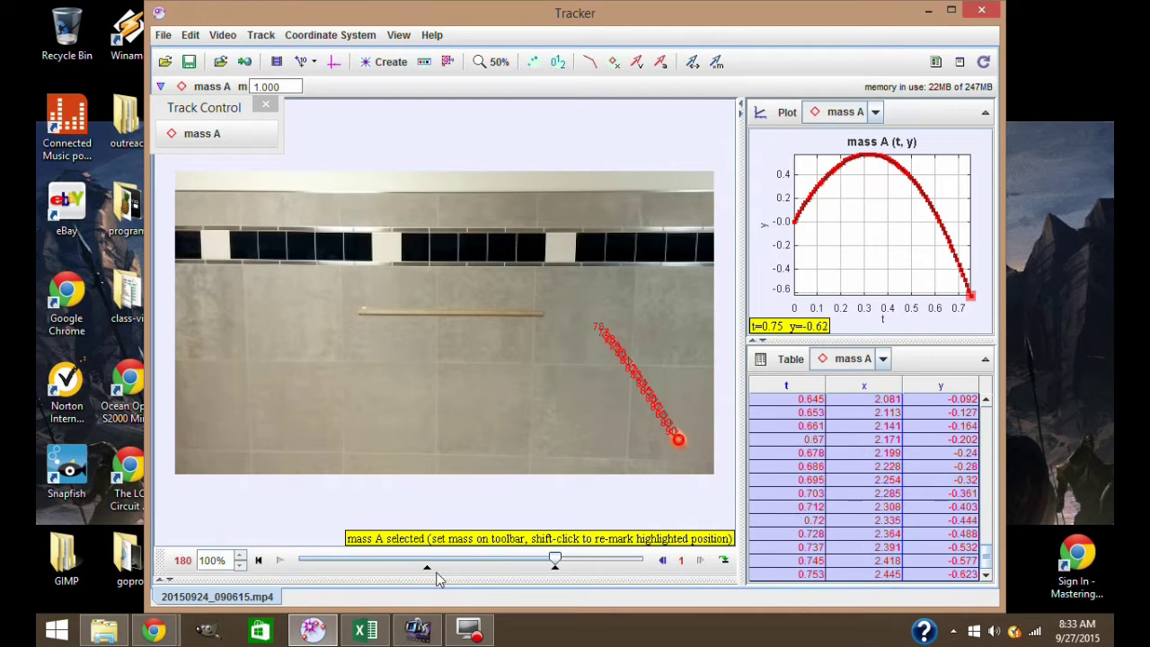
{"action": "left_click", "coordinate": [364, 632]}
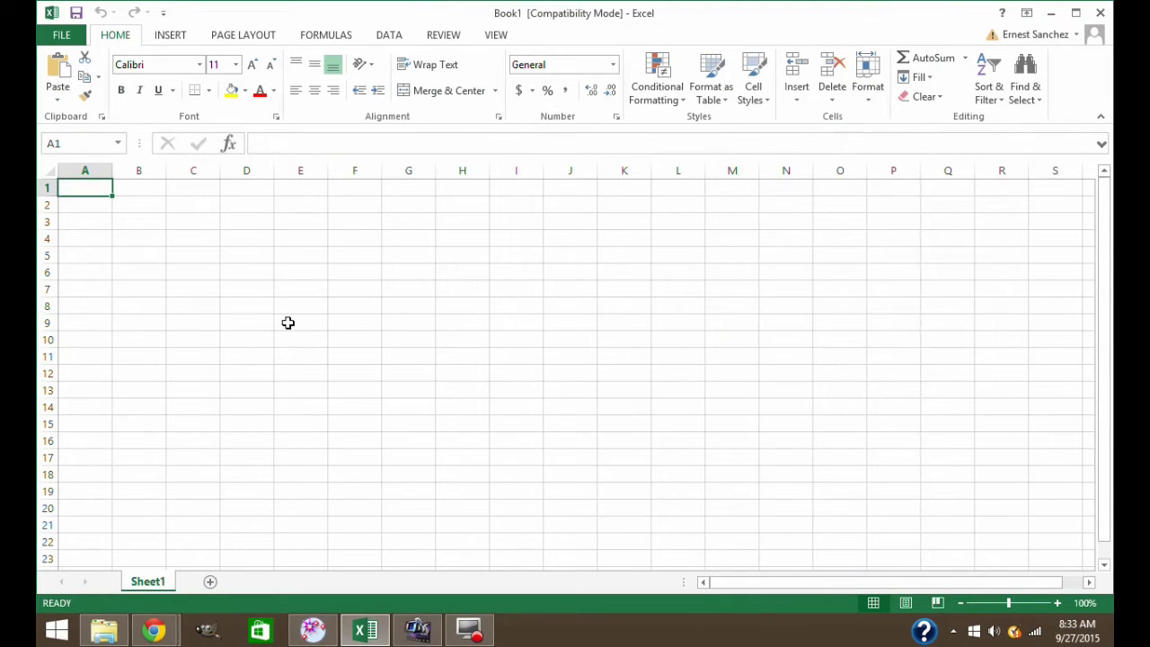
Paste the Tracker data at cell A1, filling t, x and y columns through row 93
{"action": "left_click", "coordinate": [92, 205]}
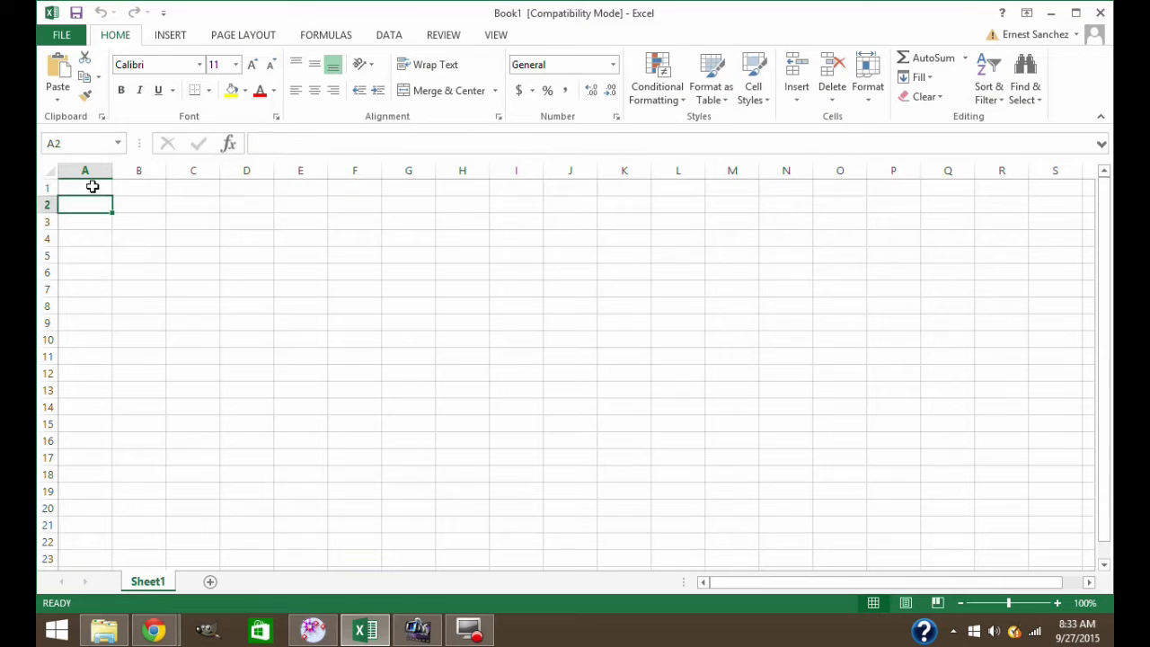
{"action": "left_click", "coordinate": [93, 186]}
{"action": "key", "text": "ctrl+v"}
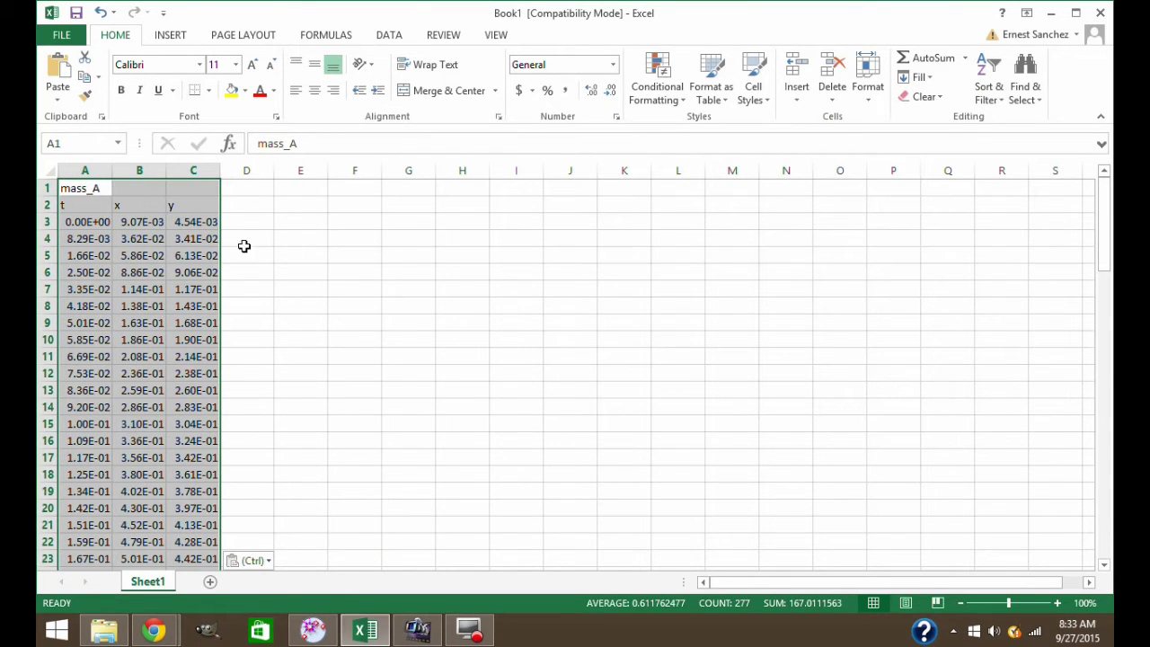
{"action": "scroll", "coordinate": [267, 233], "scroll_direction": "down", "scroll_amount": 18}
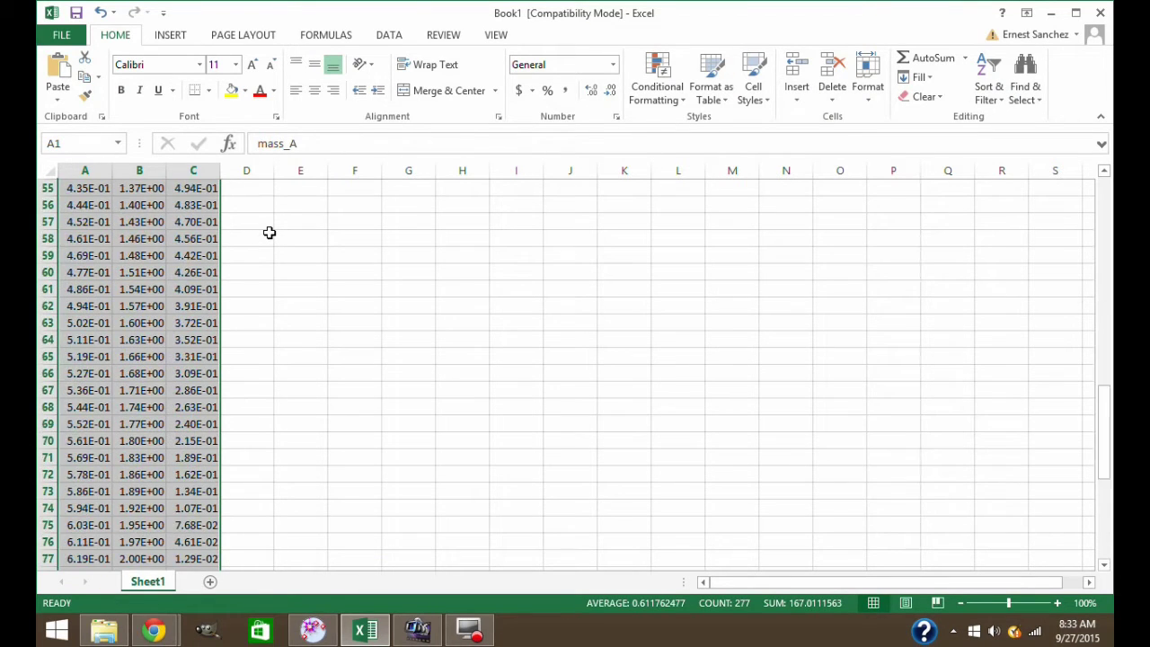
{"action": "scroll", "coordinate": [269, 232], "scroll_direction": "down", "scroll_amount": 10}
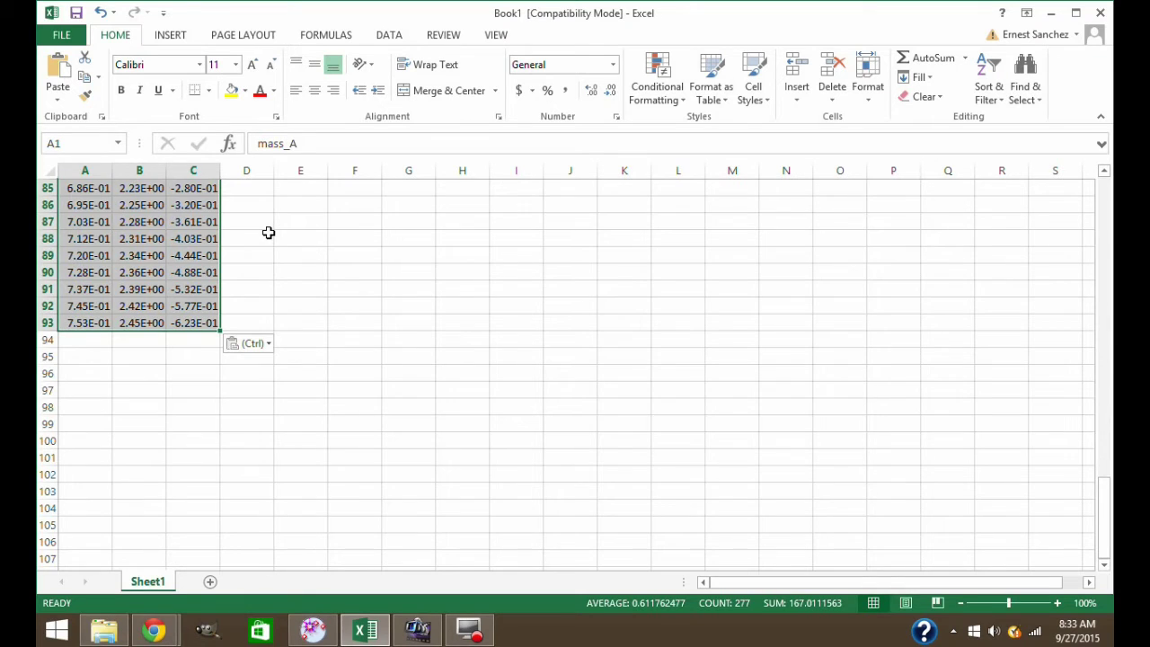
{"action": "scroll", "coordinate": [268, 232], "scroll_direction": "up", "scroll_amount": 20}
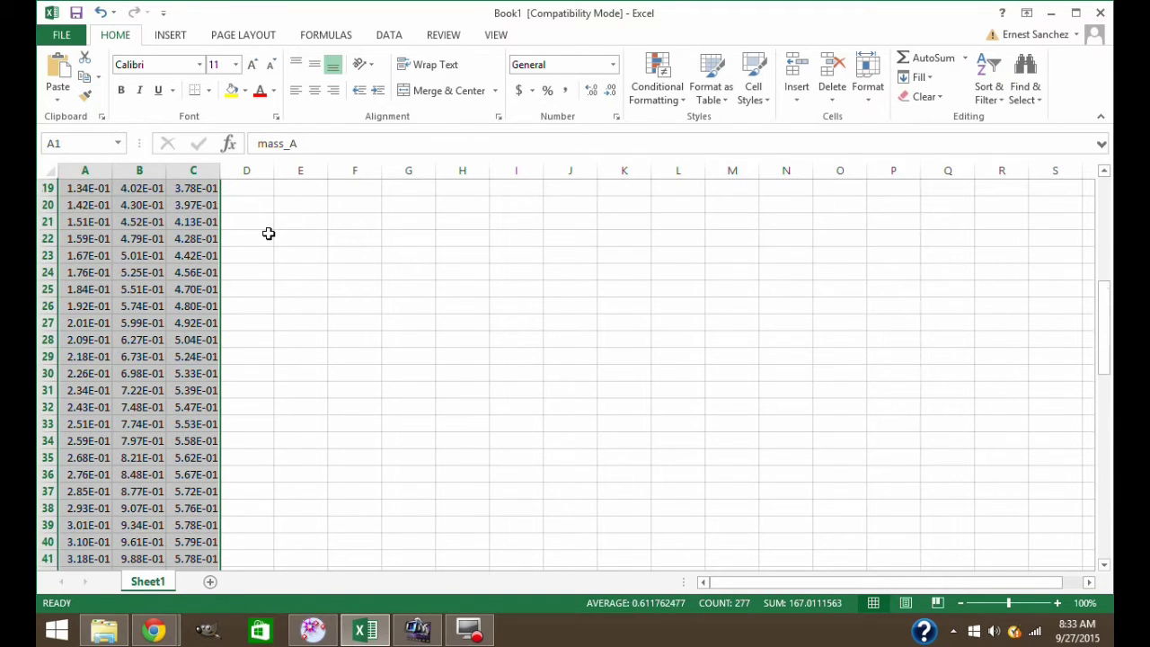
{"action": "scroll", "coordinate": [269, 233], "scroll_direction": "up", "scroll_amount": 6}
{"action": "left_click", "coordinate": [134, 188]}
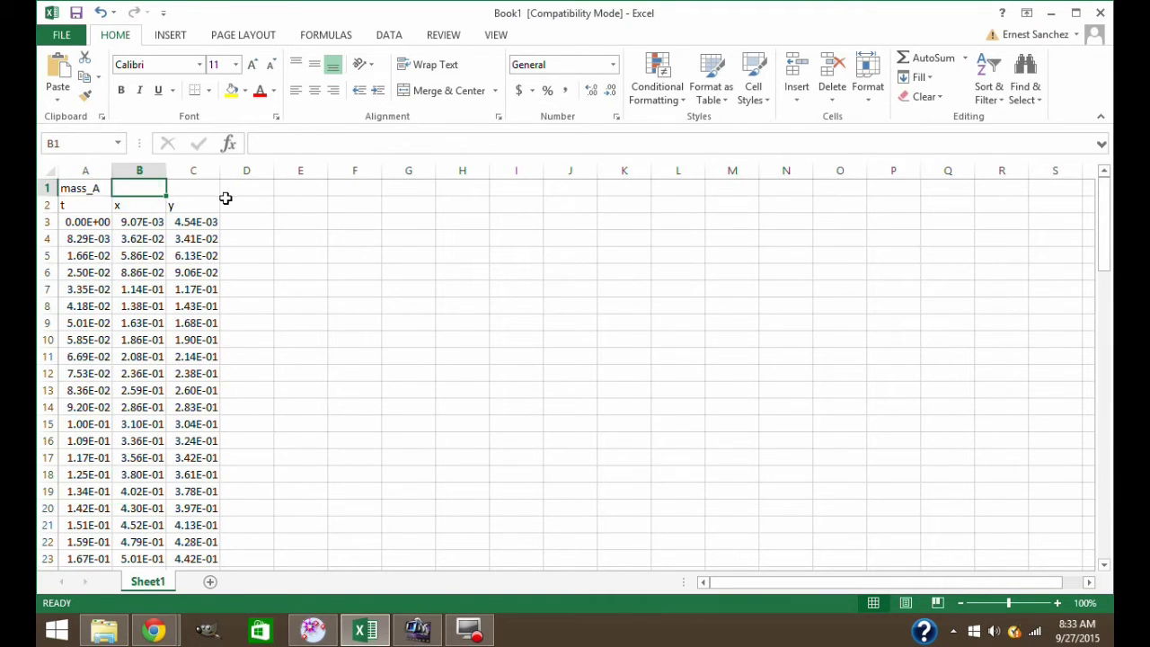
{"action": "left_click", "coordinate": [255, 203]}
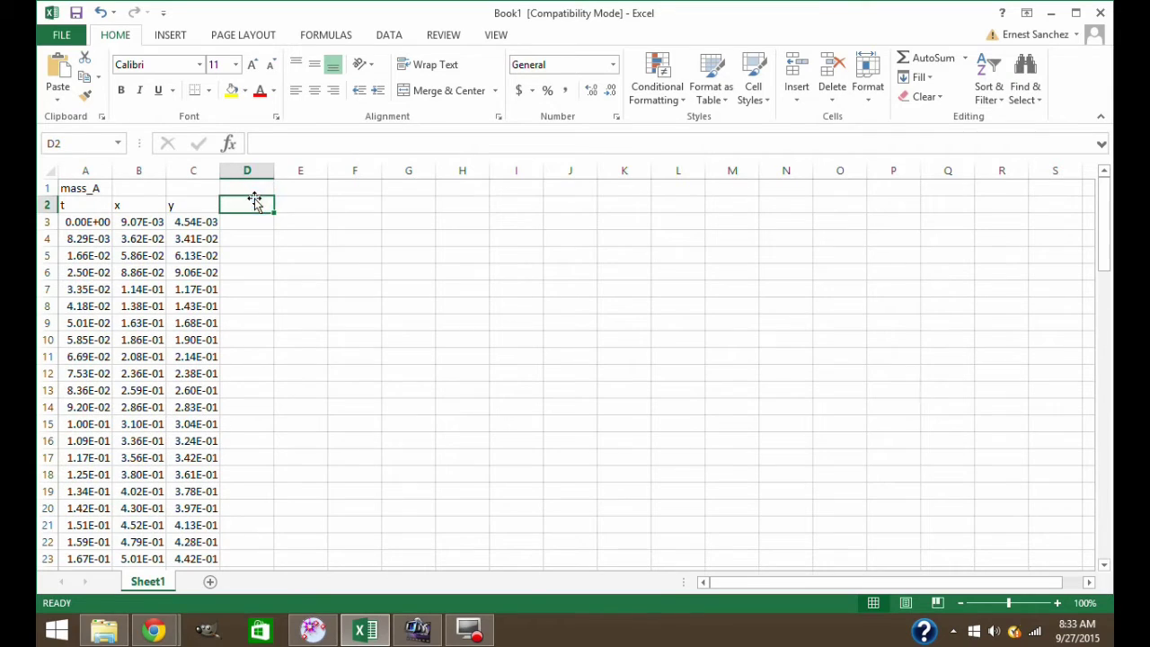
Insert a plain scatter chart of the data and position it beside the columns
{"action": "left_click", "coordinate": [170, 35]}
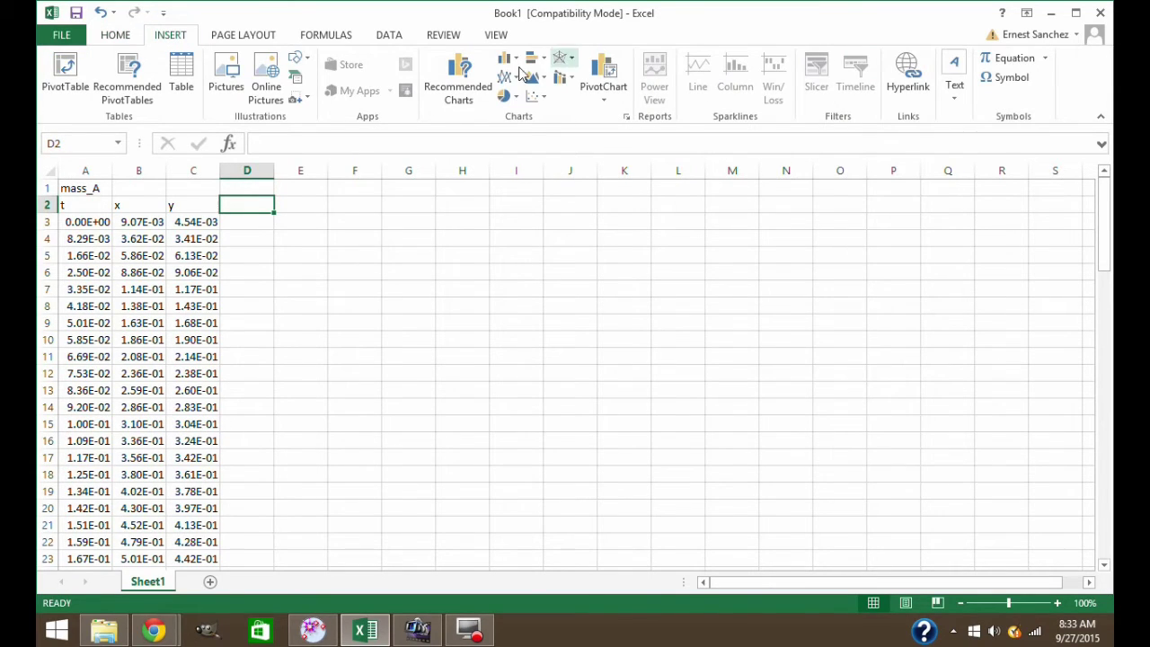
{"action": "left_click", "coordinate": [537, 99]}
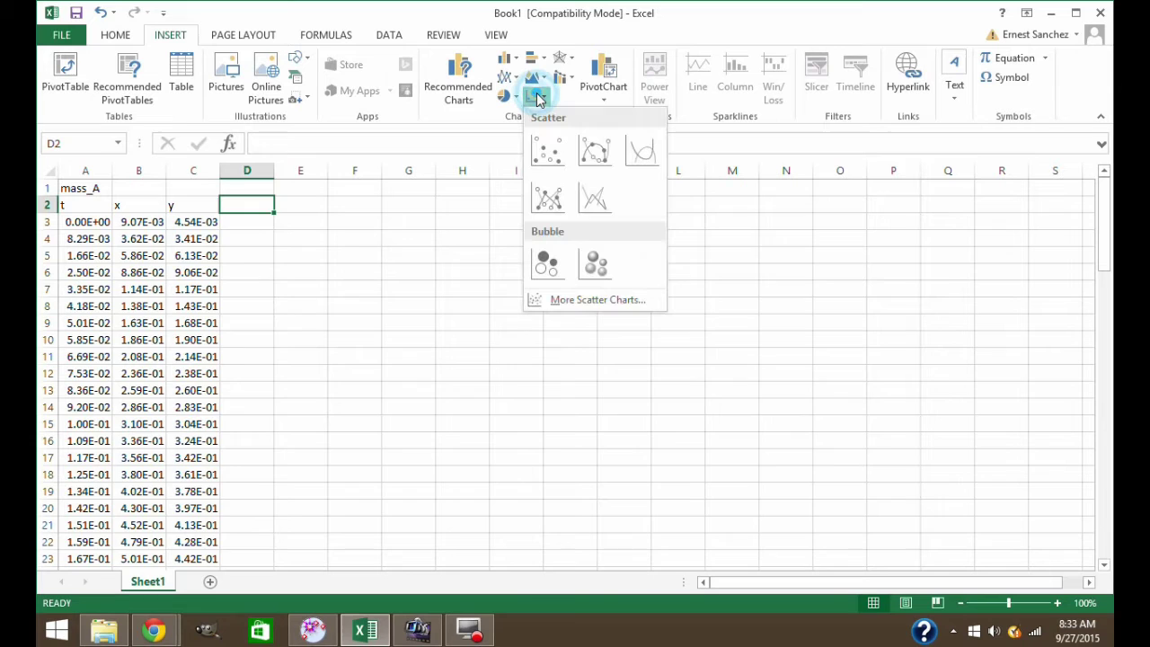
{"action": "left_click", "coordinate": [551, 159]}
{"action": "left_click_drag", "start_coordinate": [509, 278], "coordinate": [428, 221]}
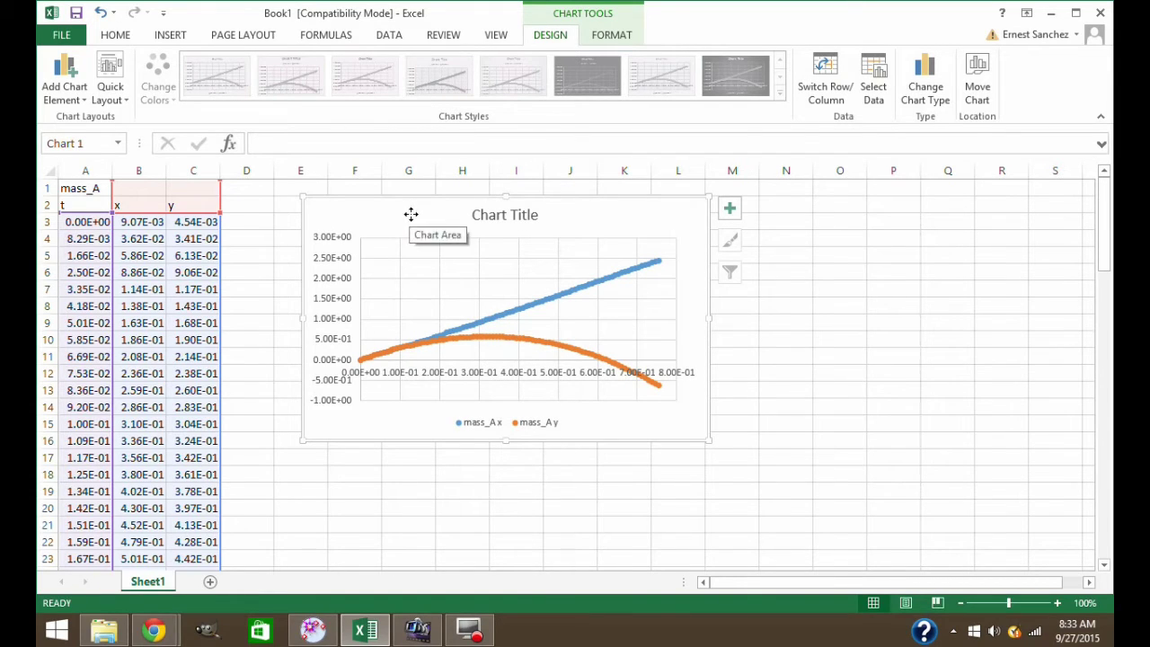
{"action": "left_click_drag", "start_coordinate": [412, 217], "coordinate": [461, 231]}
Open Select Data for the chart from the mass_A y series
{"action": "left_click", "coordinate": [567, 329]}
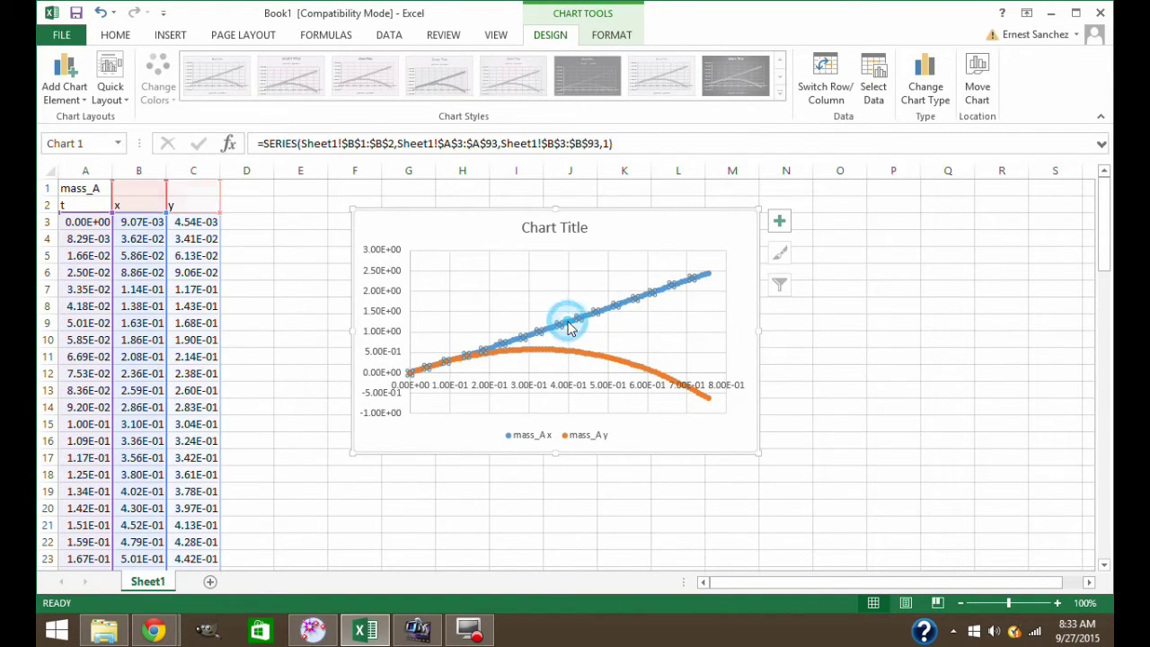
{"action": "left_click", "coordinate": [572, 357]}
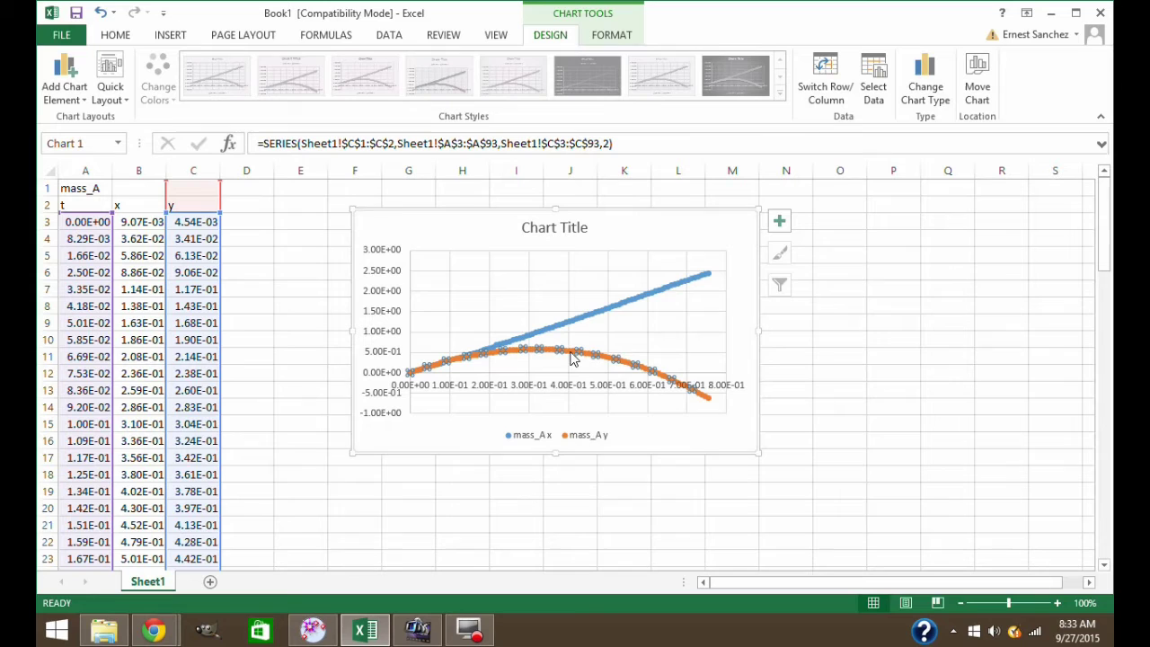
{"action": "right_click", "coordinate": [572, 358]}
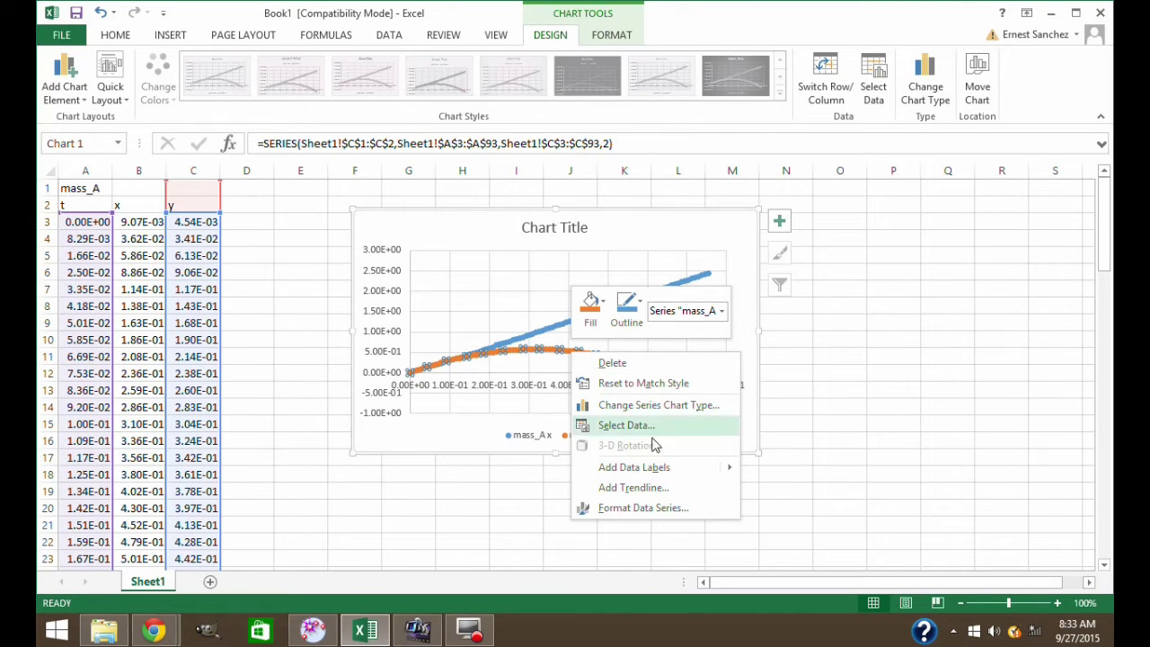
{"action": "left_click", "coordinate": [626, 425]}
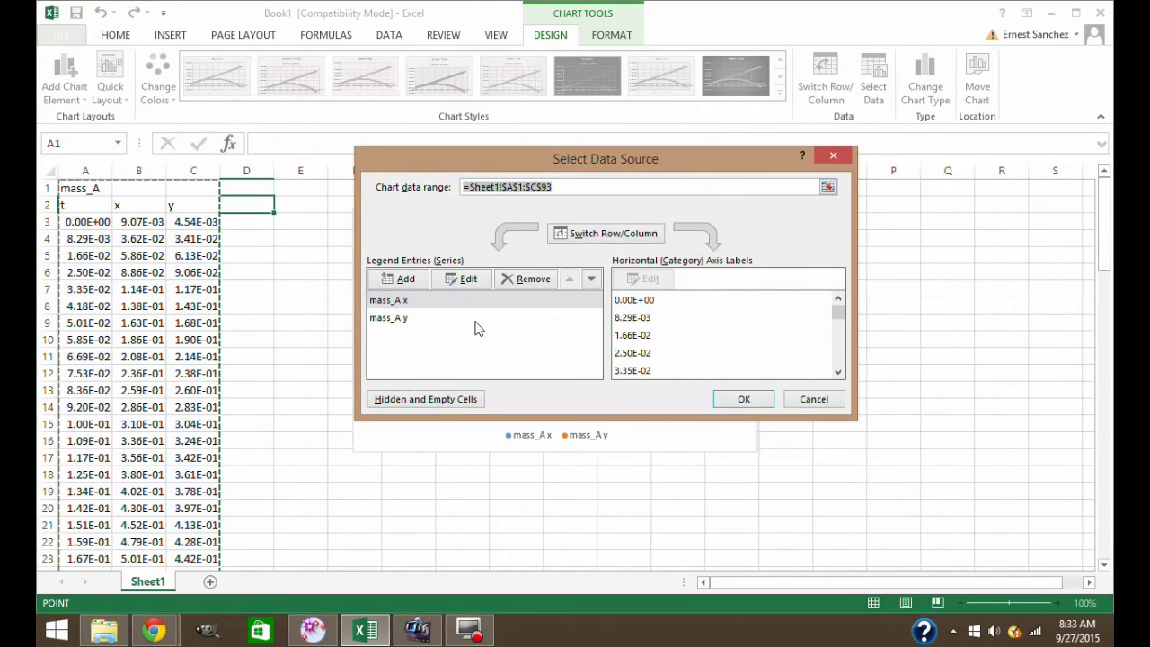
Remove the mass_A y series from the chart data, then select the whole worksheet
{"action": "left_click", "coordinate": [398, 304]}
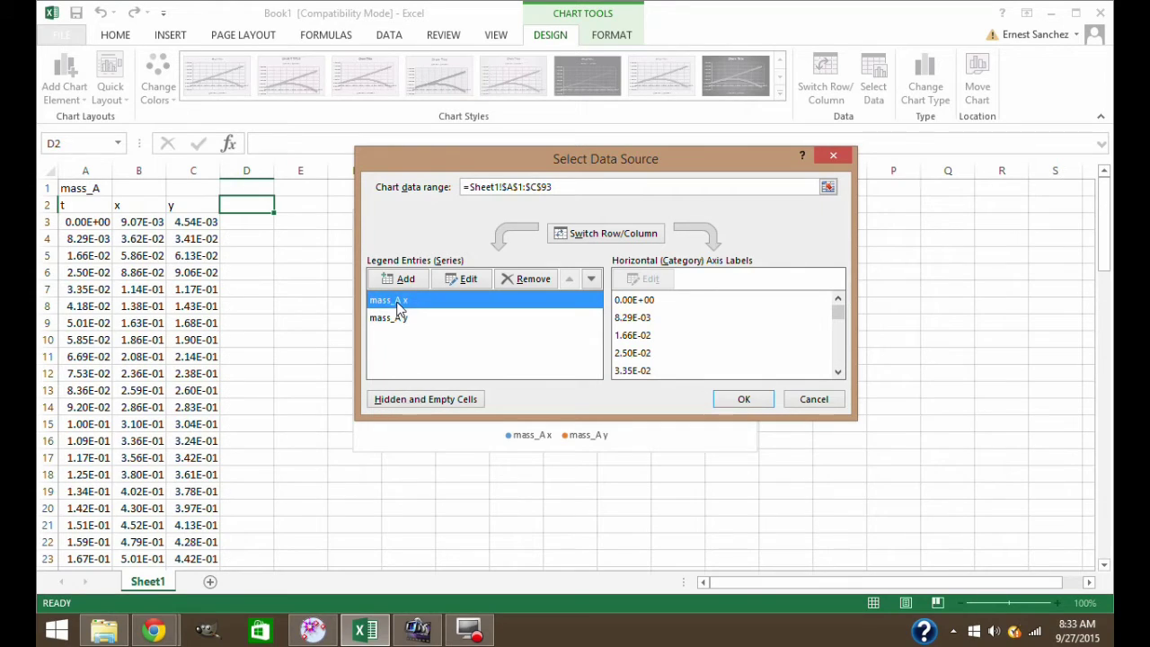
{"action": "left_click", "coordinate": [395, 321]}
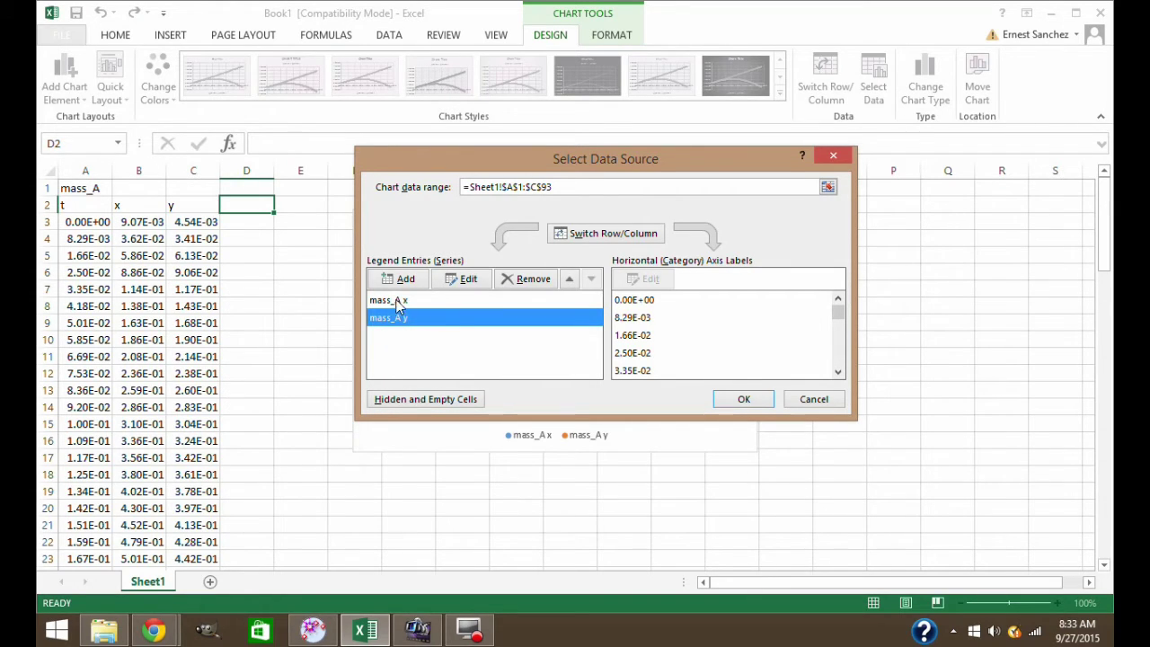
{"action": "left_click", "coordinate": [526, 282]}
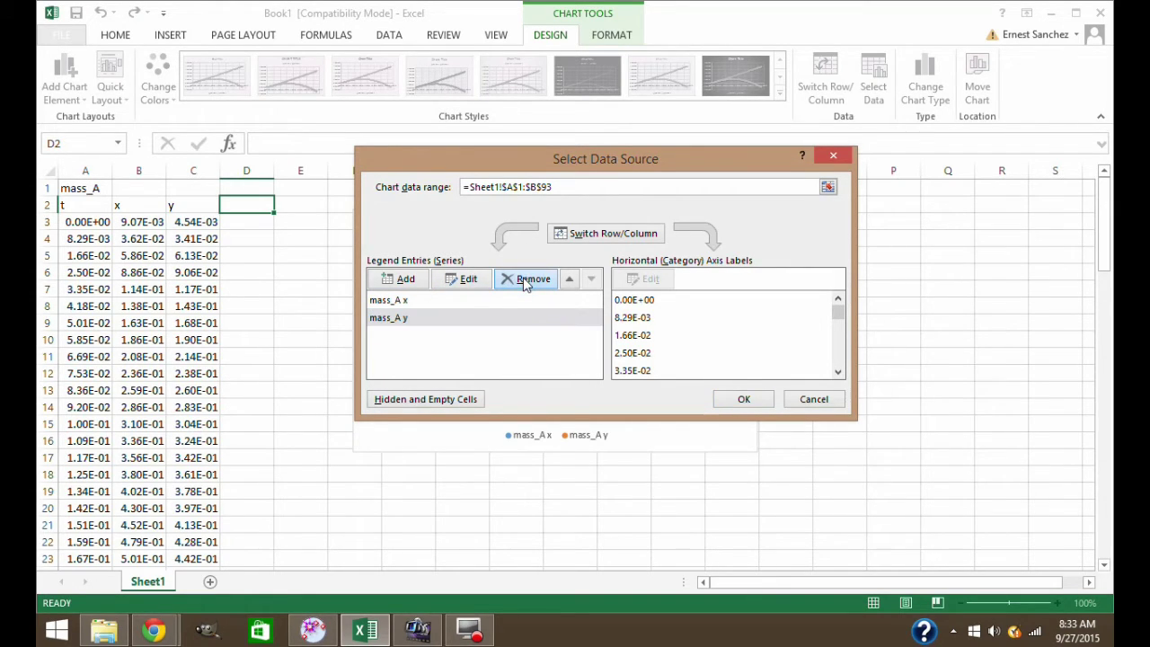
{"action": "left_click", "coordinate": [744, 399]}
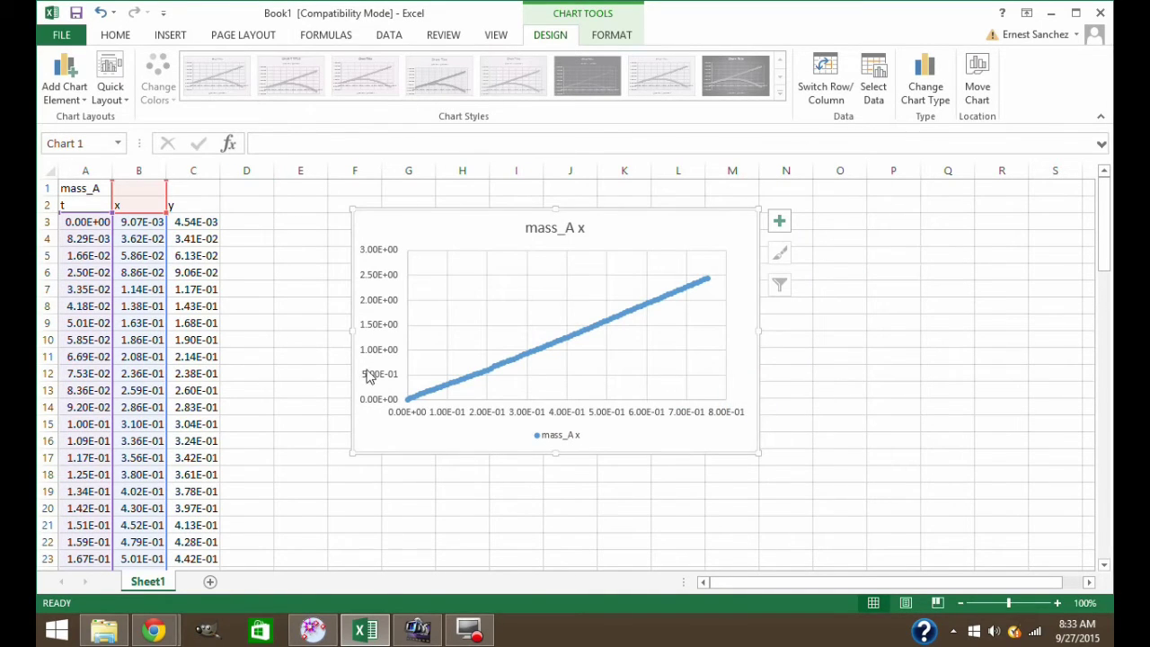
{"action": "left_click", "coordinate": [286, 264]}
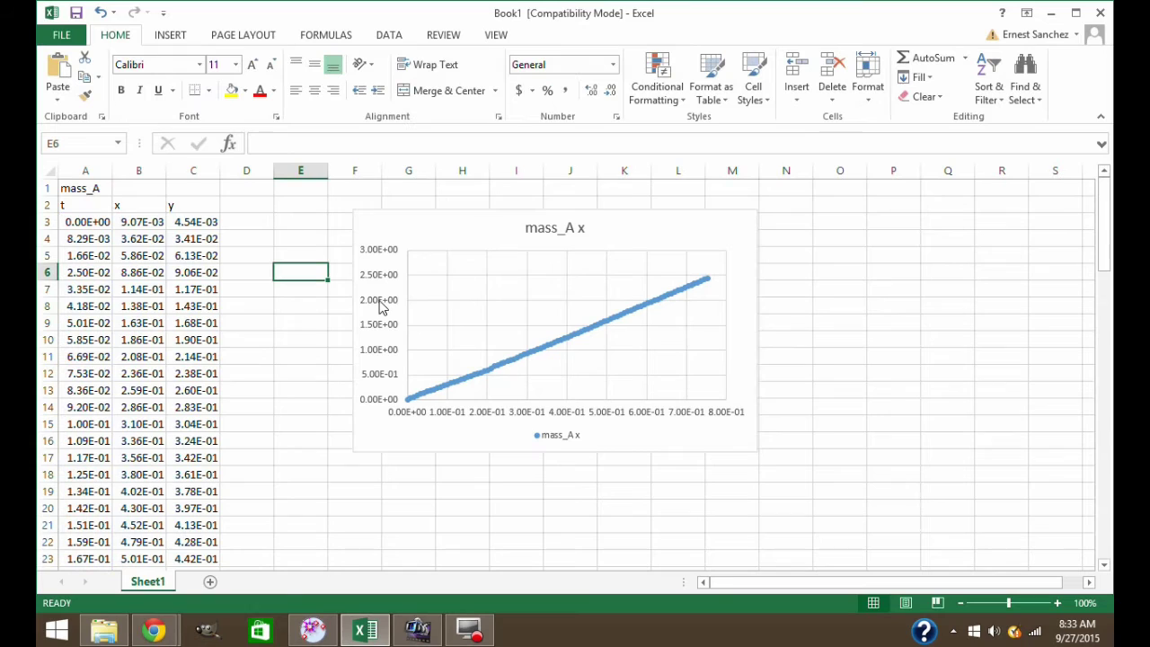
{"action": "left_click", "coordinate": [51, 172]}
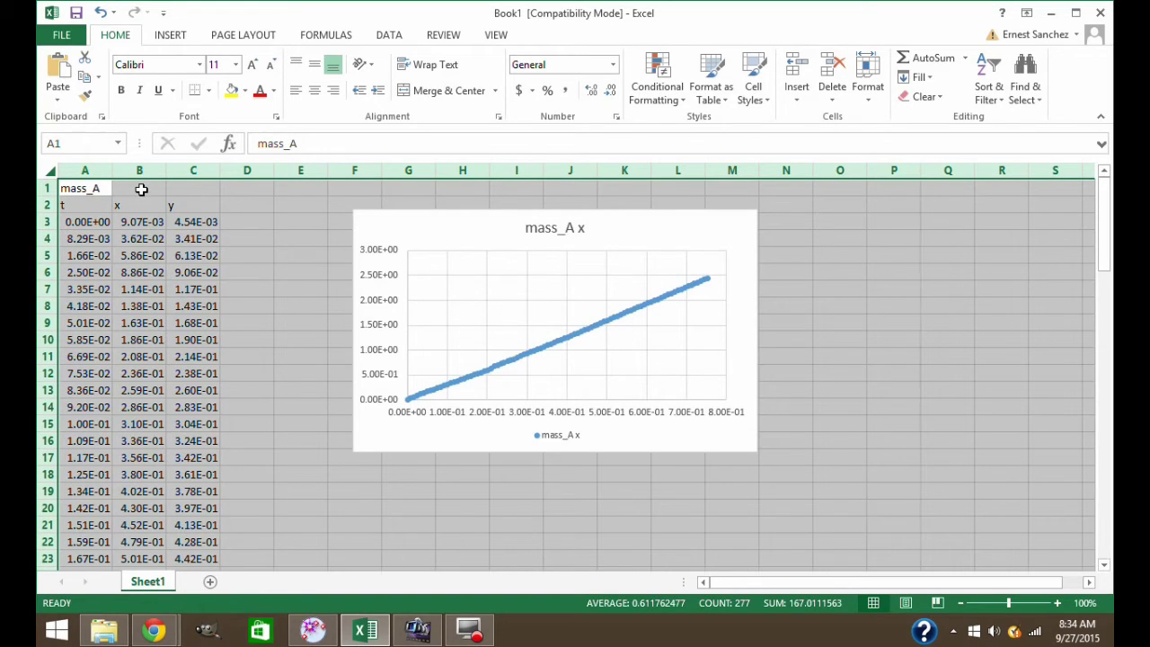
Format all cells as Number with 1 decimal place, after first trying 3
{"action": "right_click", "coordinate": [140, 188]}
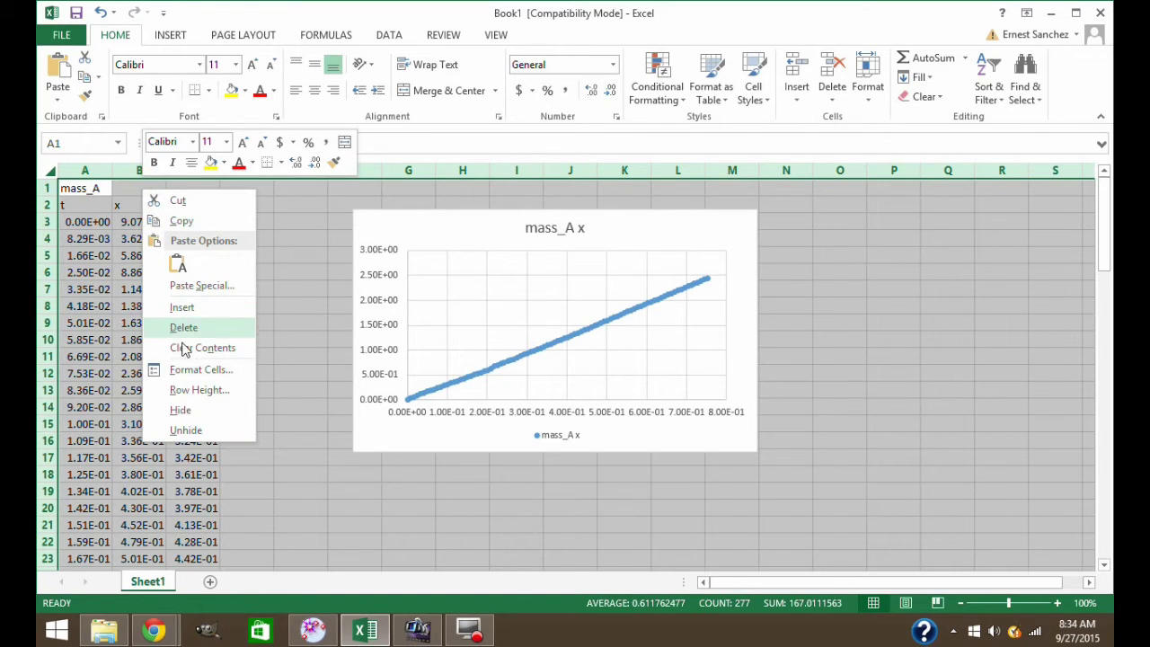
{"action": "left_click", "coordinate": [204, 369]}
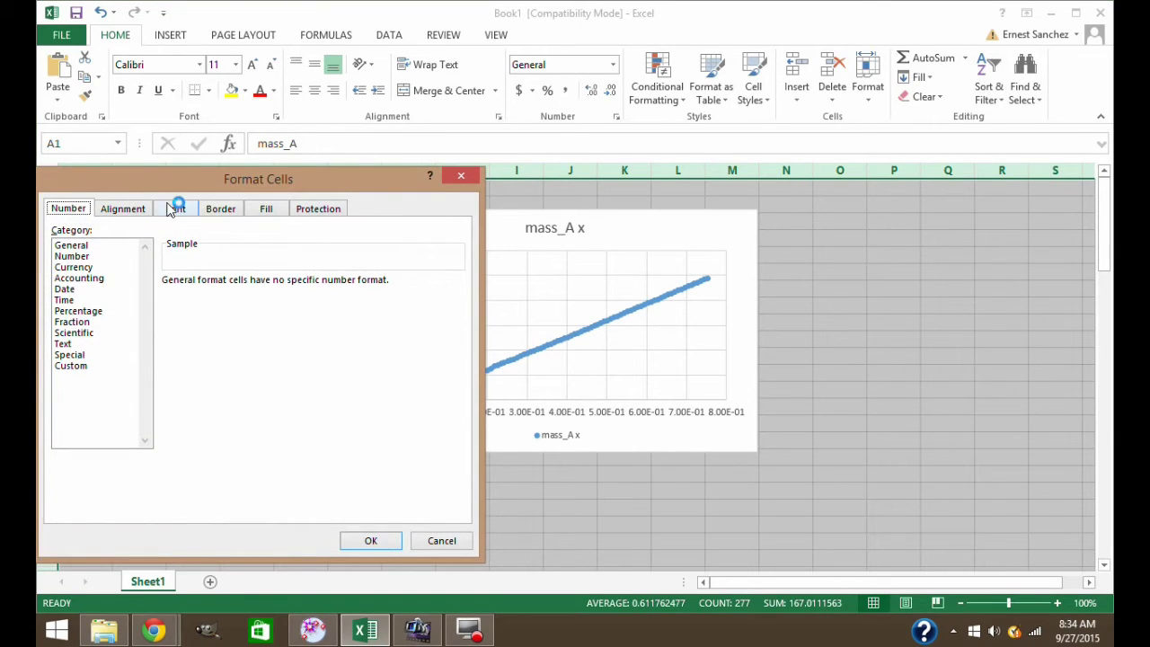
{"action": "left_click", "coordinate": [76, 256]}
{"action": "left_click", "coordinate": [277, 278]}
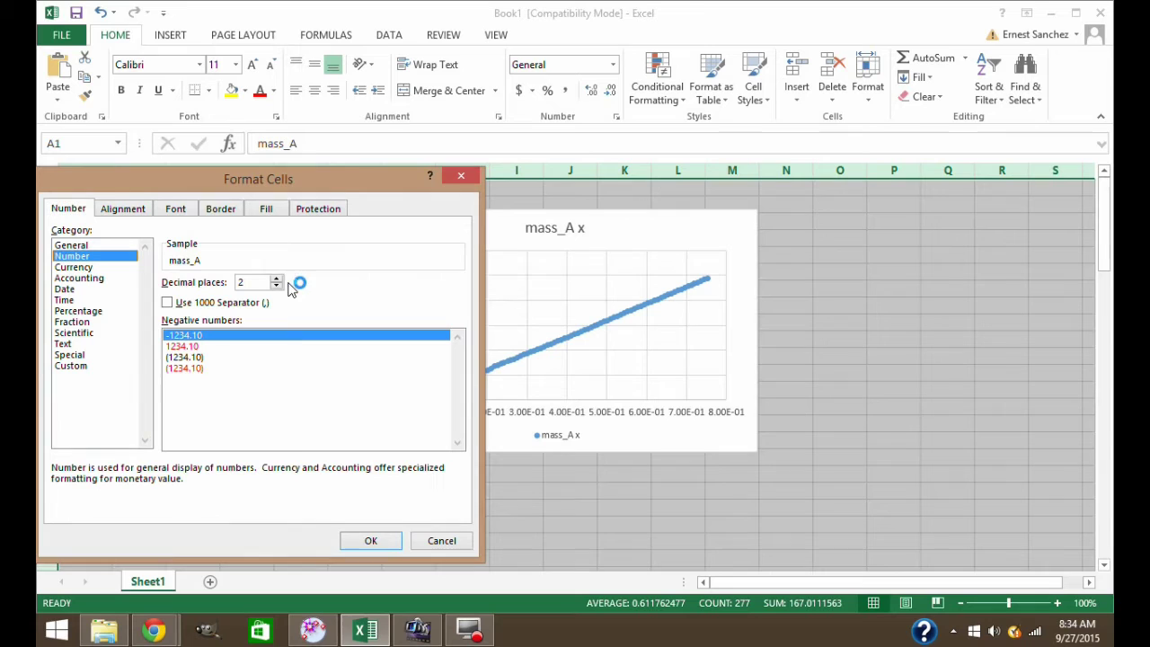
{"action": "left_click", "coordinate": [374, 542]}
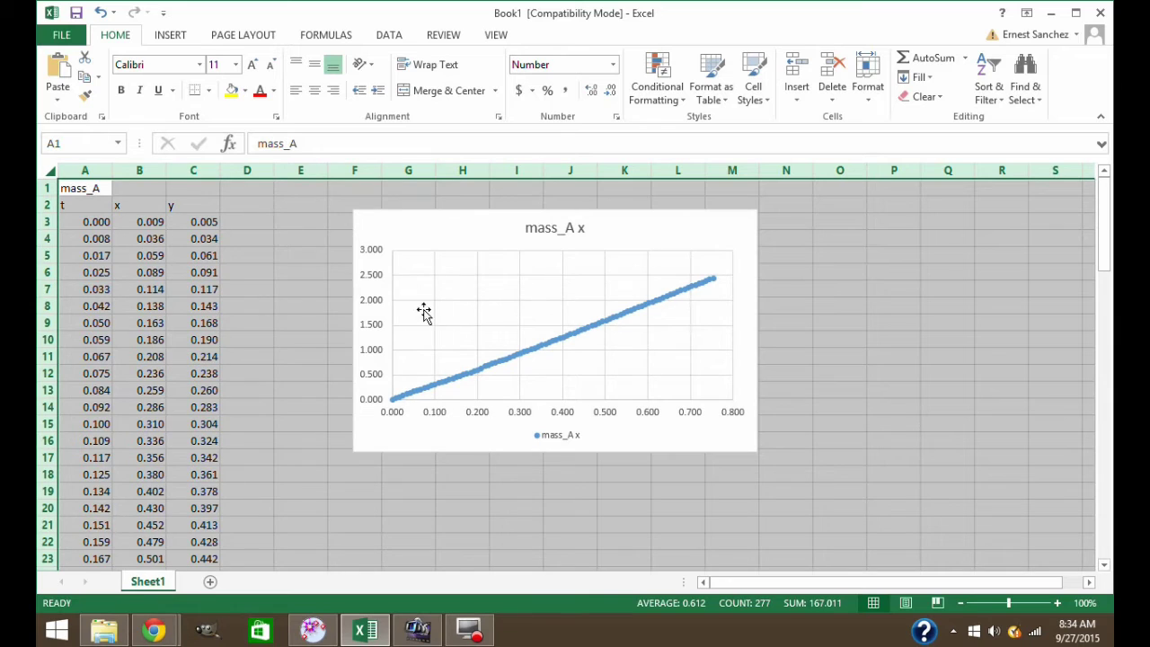
{"action": "right_click", "coordinate": [251, 225]}
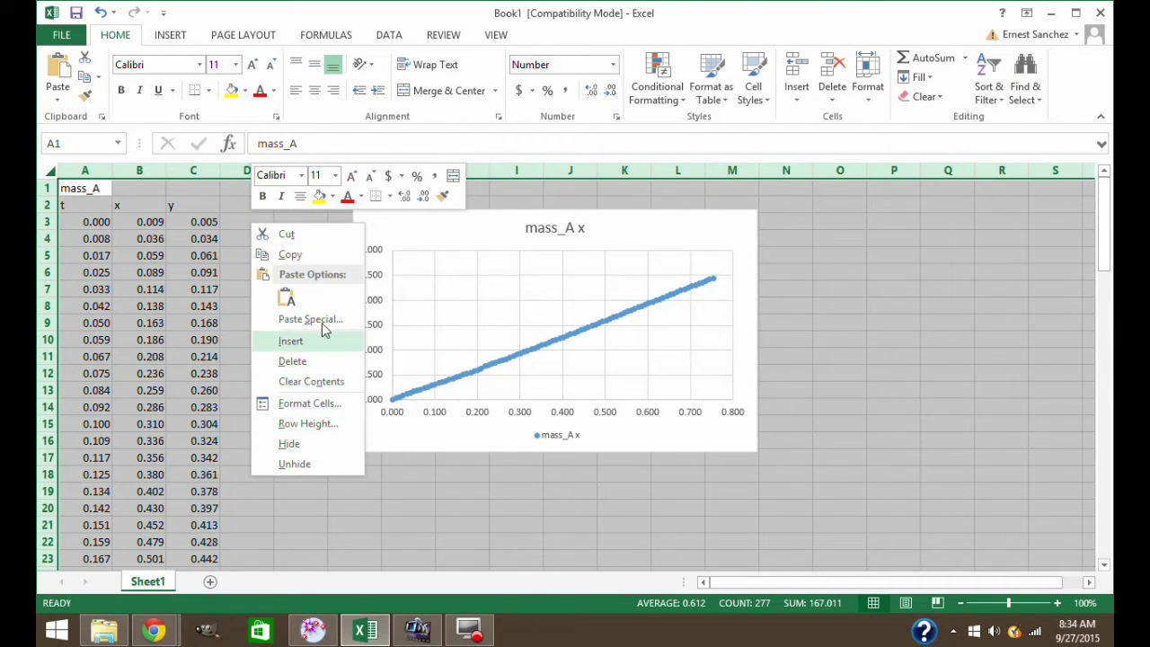
{"action": "left_click", "coordinate": [316, 404]}
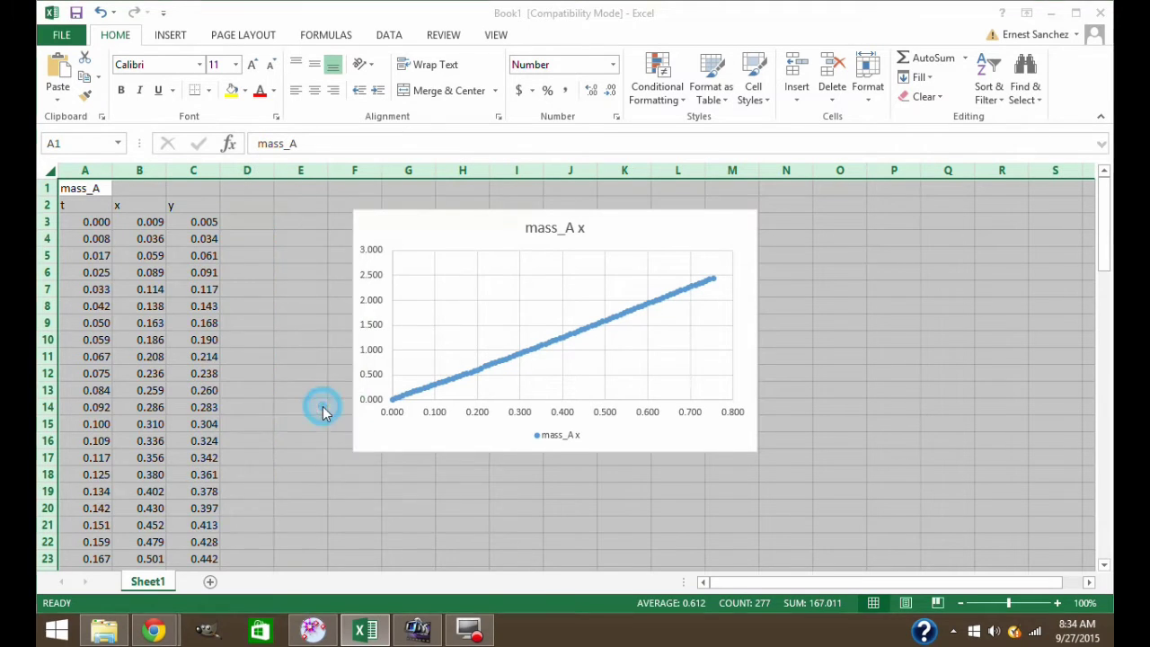
{"action": "left_click", "coordinate": [341, 317]}
{"action": "left_click", "coordinate": [341, 318]}
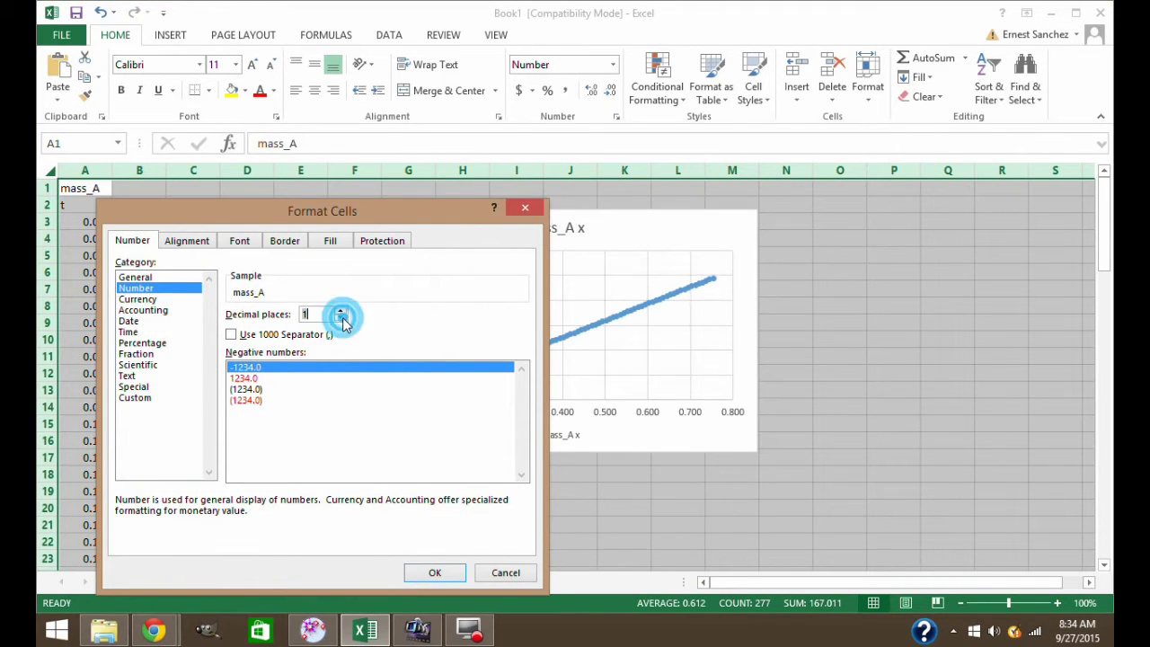
{"action": "left_click", "coordinate": [435, 571]}
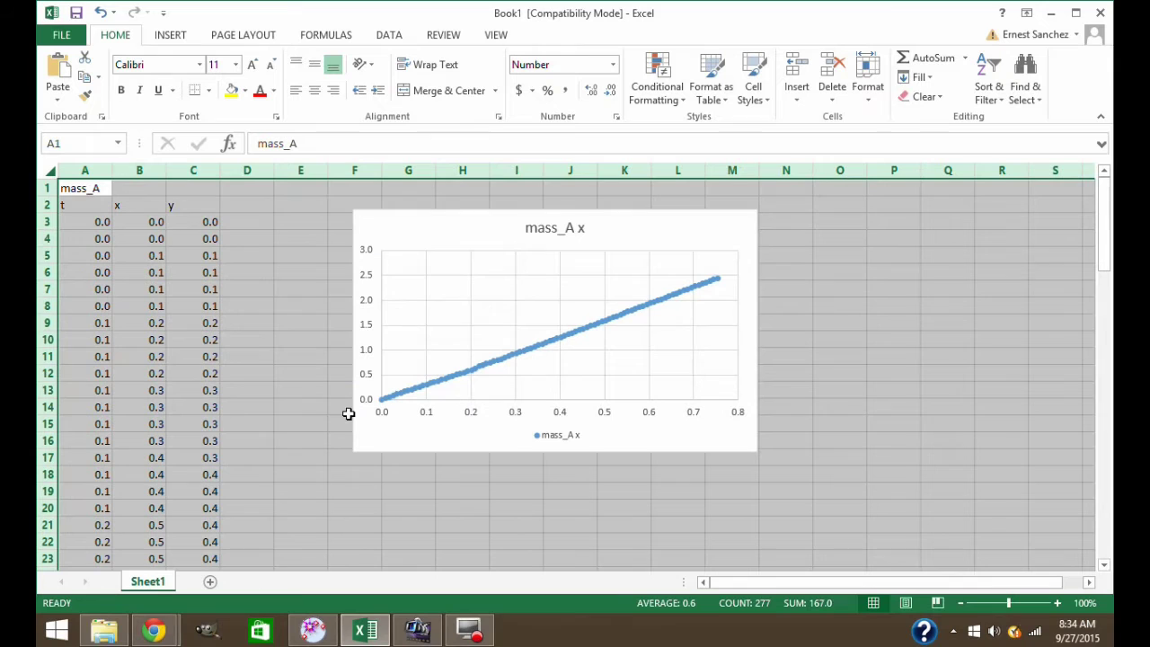
Confirm cell B44 keeps its full value and nudge the chart slightly left
{"action": "left_click", "coordinate": [232, 337]}
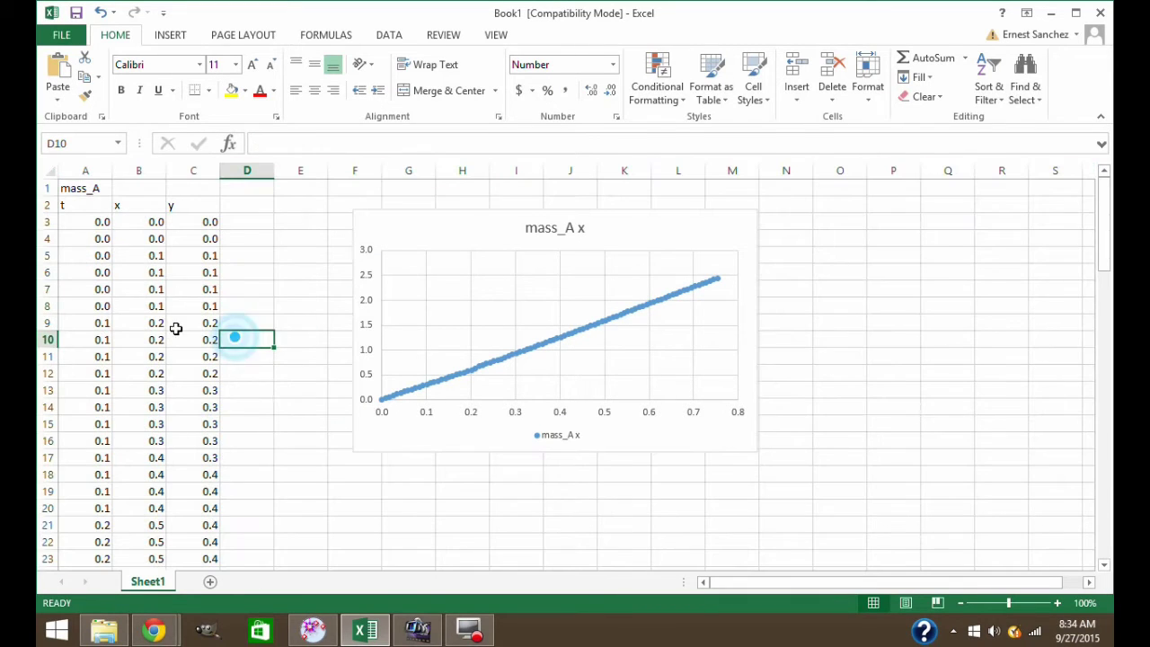
{"action": "scroll", "coordinate": [146, 342], "scroll_direction": "down", "scroll_amount": 12}
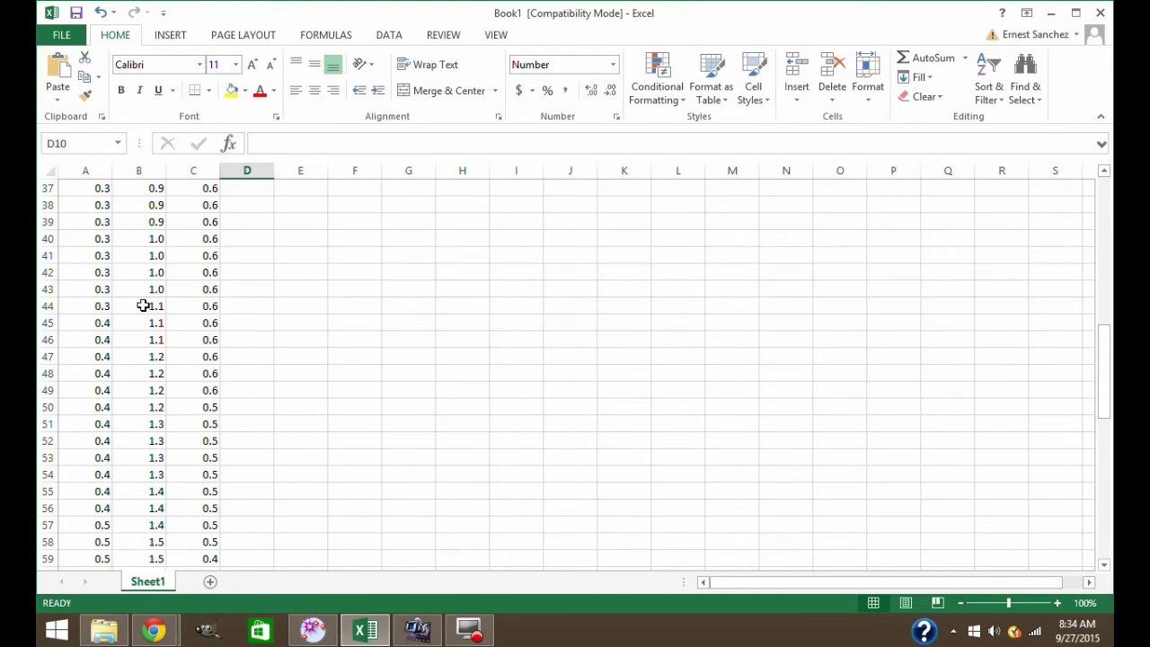
{"action": "left_click", "coordinate": [143, 306]}
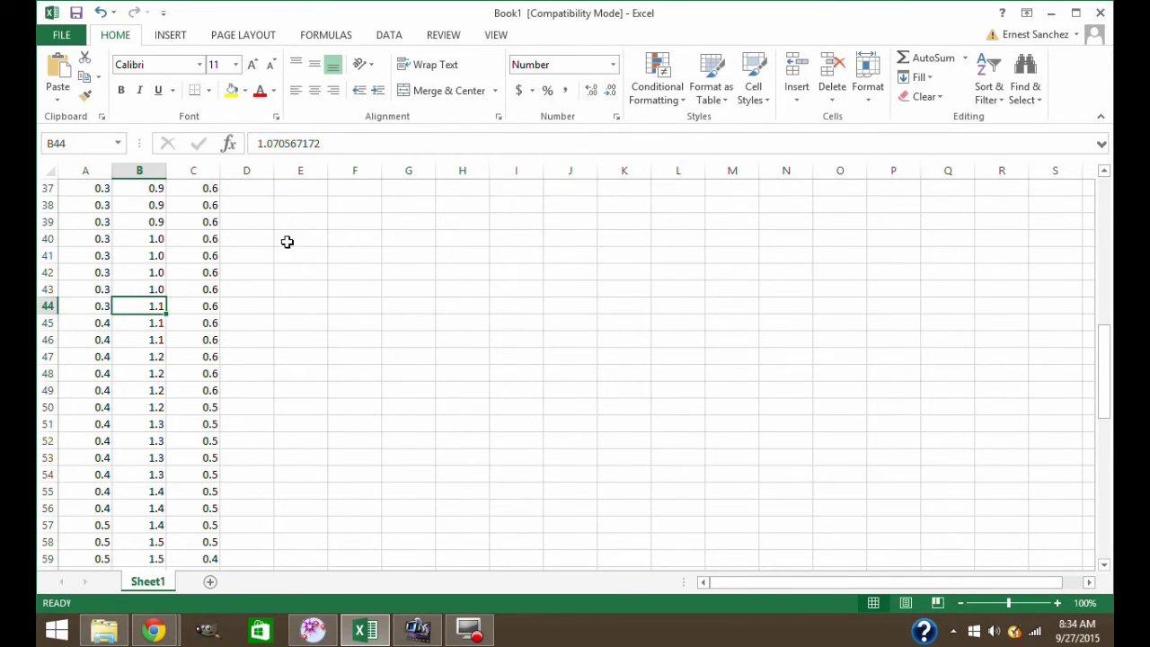
{"action": "scroll", "coordinate": [294, 328], "scroll_direction": "up", "scroll_amount": 12}
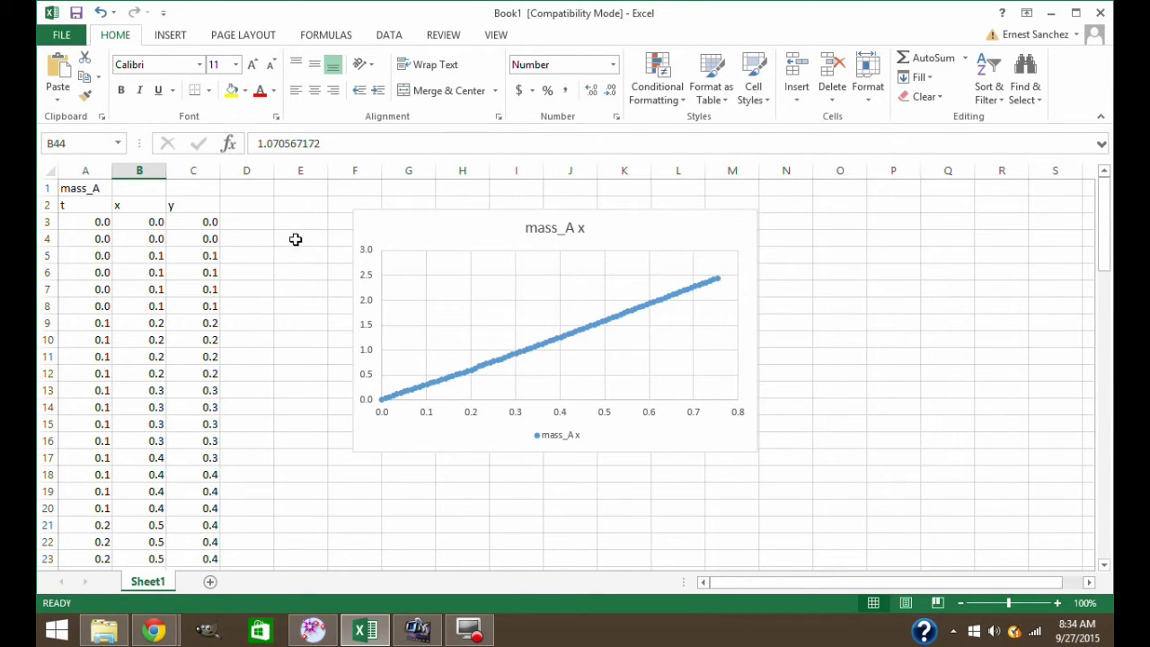
{"action": "left_click", "coordinate": [295, 238]}
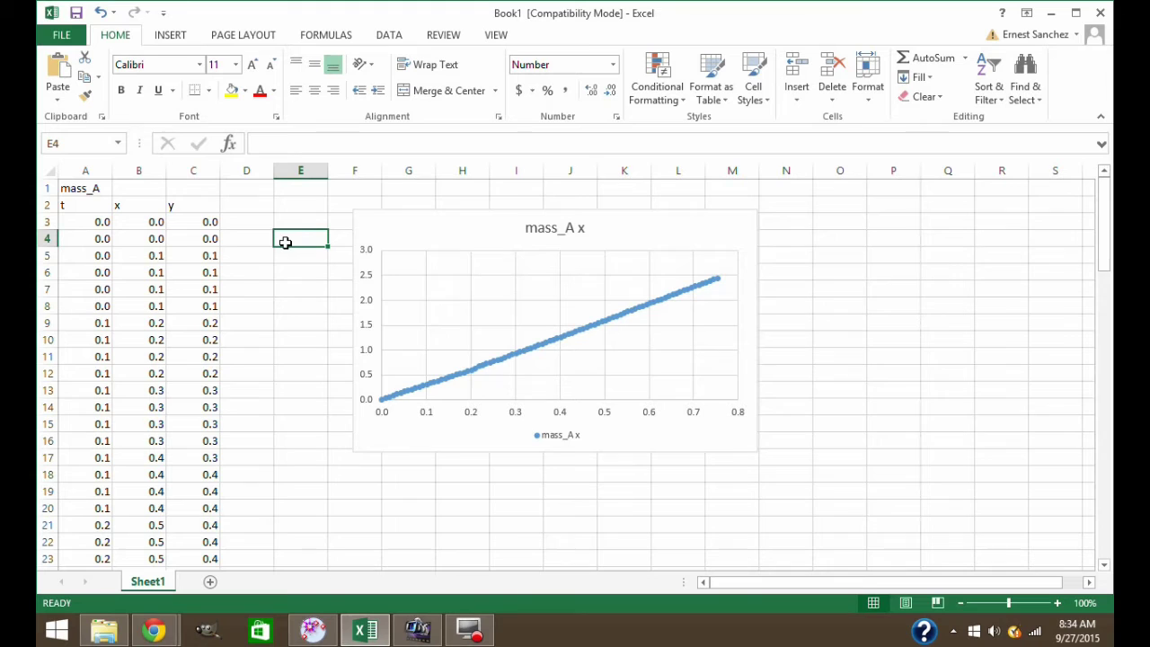
{"action": "left_click_drag", "start_coordinate": [423, 224], "coordinate": [344, 208]}
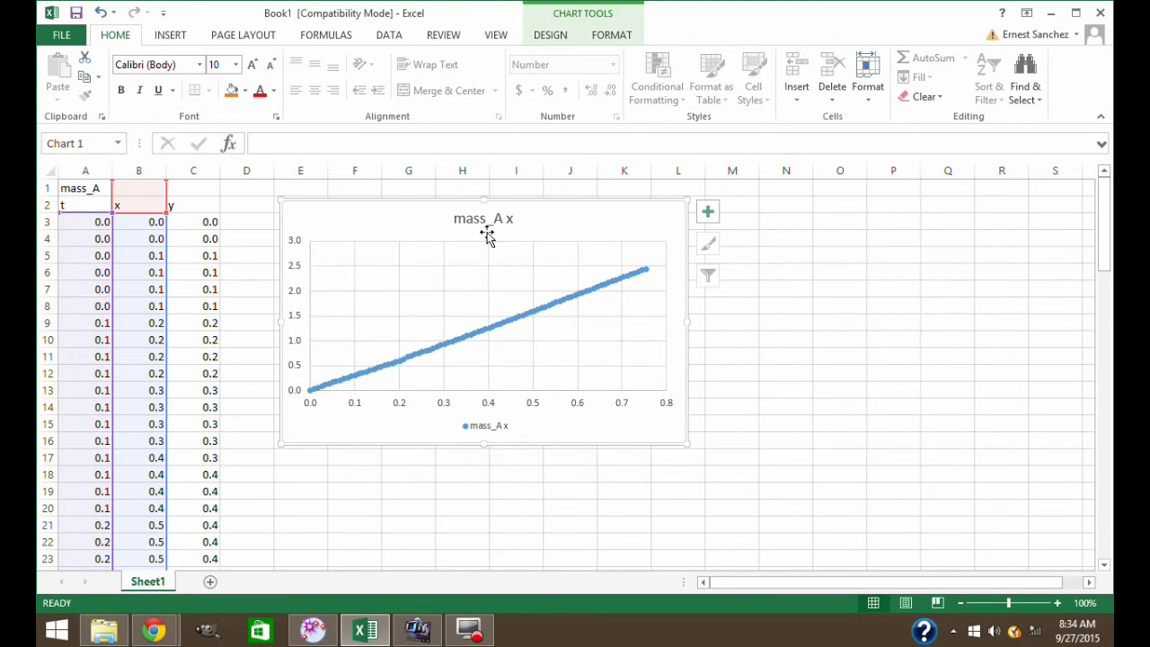
Retitle the chart 'Horizontal Position vs Time' and drag the title to the left
{"action": "left_click", "coordinate": [482, 218]}
{"action": "left_click", "coordinate": [508, 219]}
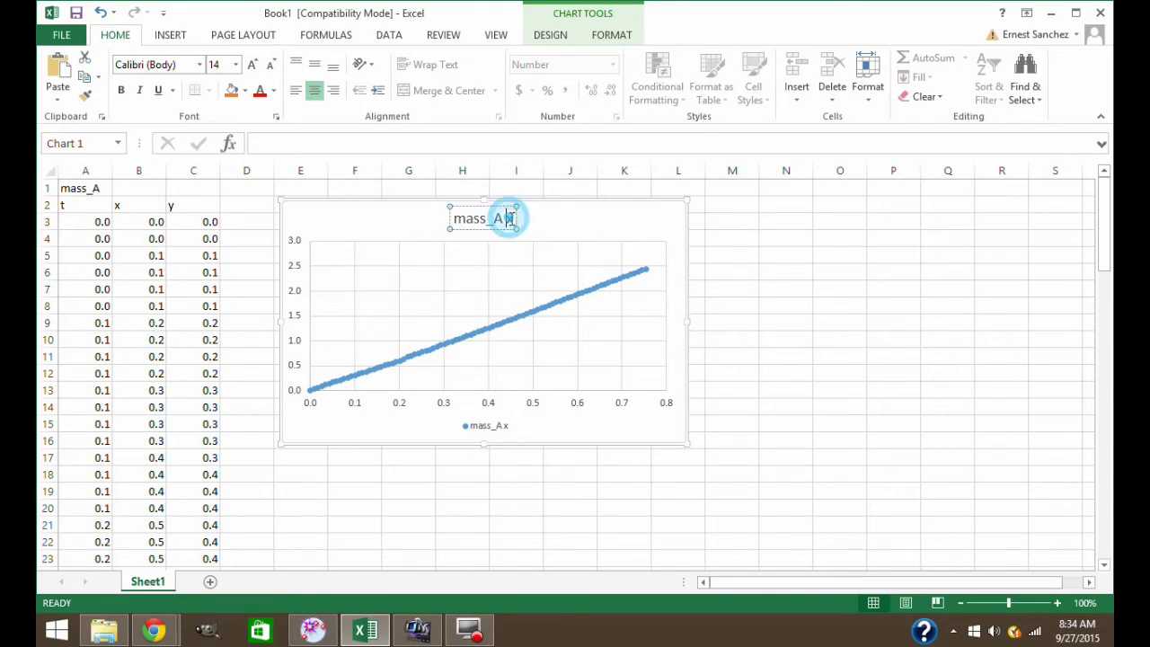
{"action": "key", "text": "BackSpace"}
{"action": "key", "text": "BackSpace"}
{"action": "key", "text": "BackSpace"}
{"action": "key", "text": "BackSpace"}
{"action": "key", "text": "BackSpace"}
{"action": "key", "text": "BackSpace"}
{"action": "key", "text": "BackSpace"}
{"action": "key", "text": "BackSpace"}
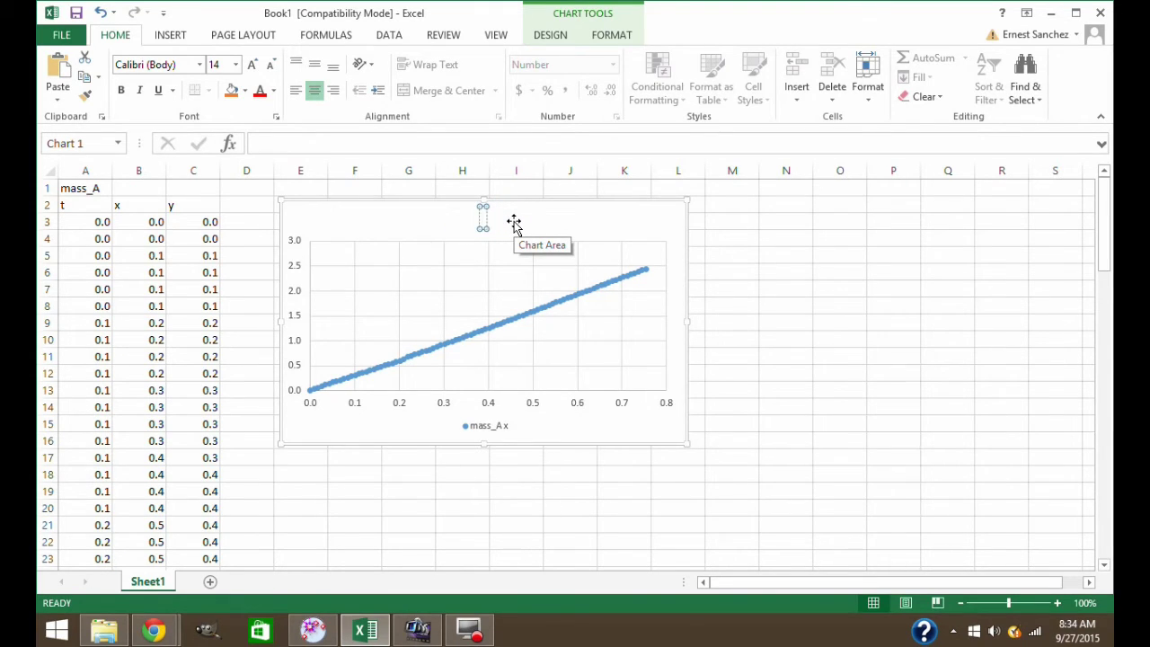
{"action": "type", "text": "Hori"}
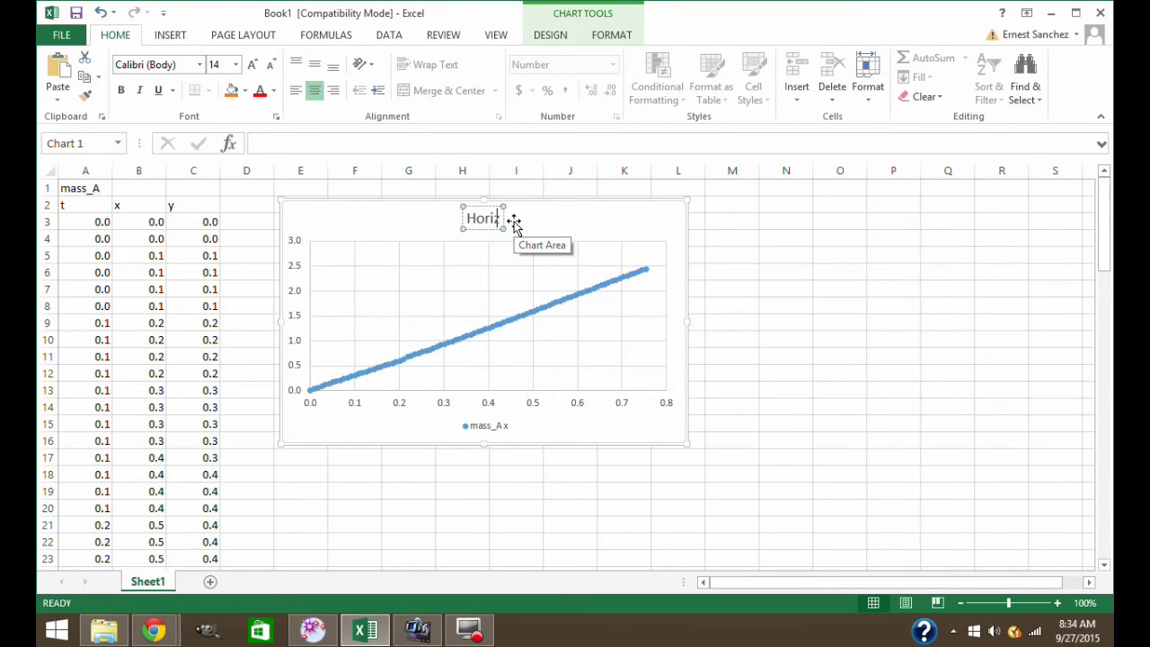
{"action": "type", "text": "zontal Position"}
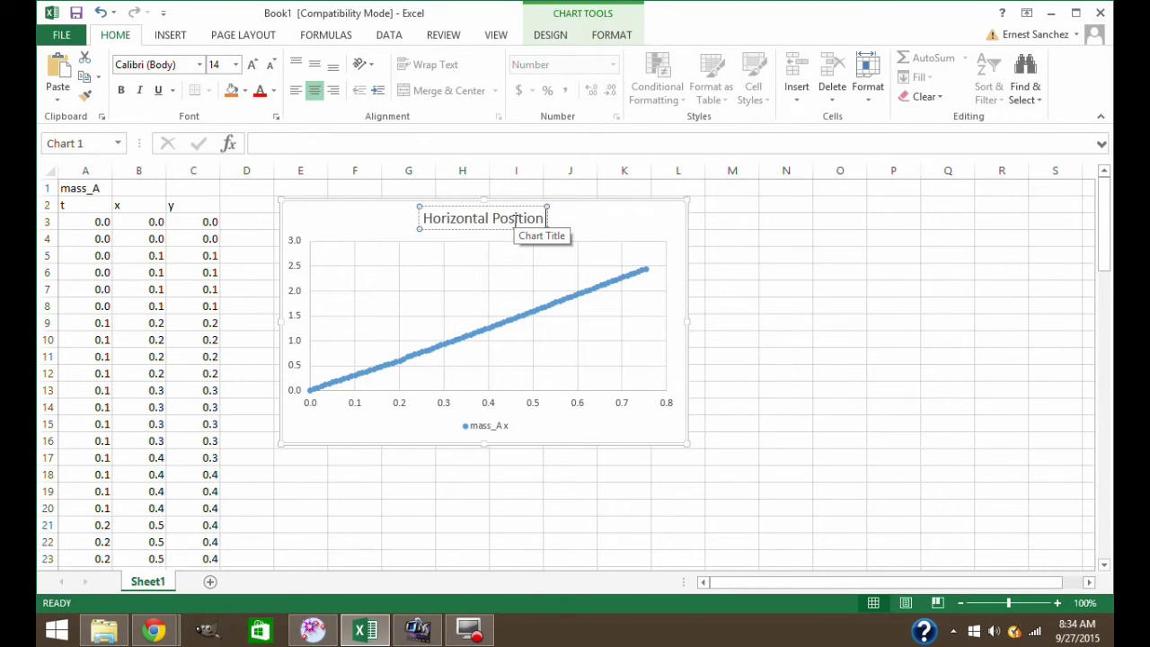
{"action": "type", "text": " vs Time"}
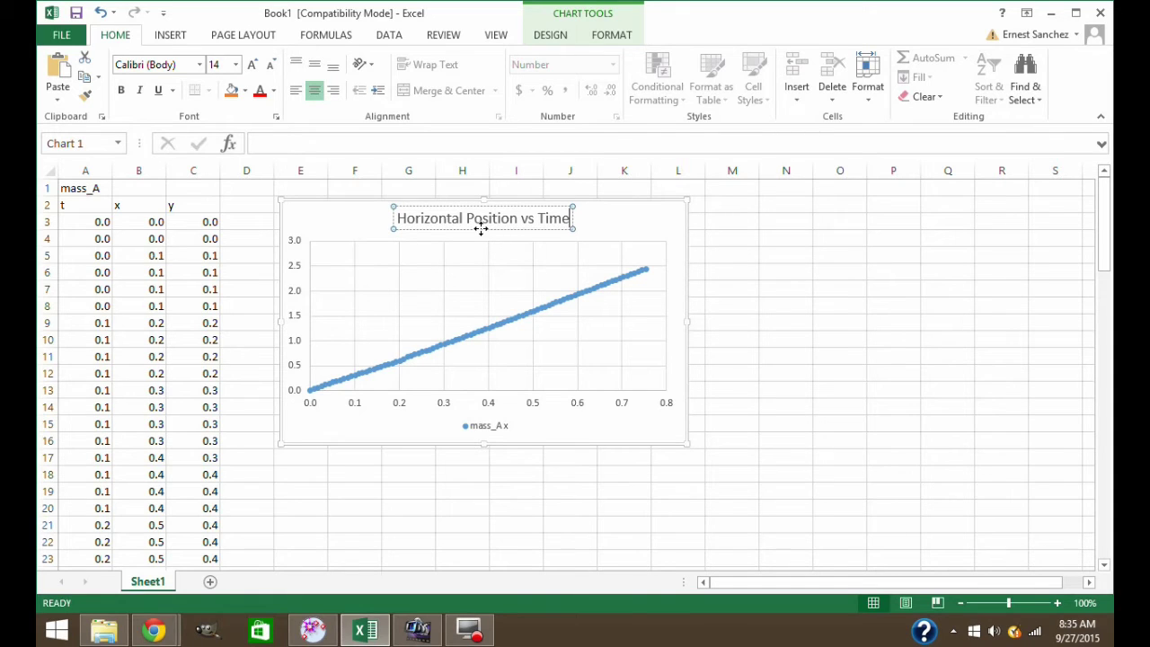
{"action": "left_click_drag", "start_coordinate": [480, 225], "coordinate": [396, 229]}
Add a trendline to mass_A x, trying polynomial and leaving it logarithmic
{"action": "left_click", "coordinate": [546, 306]}
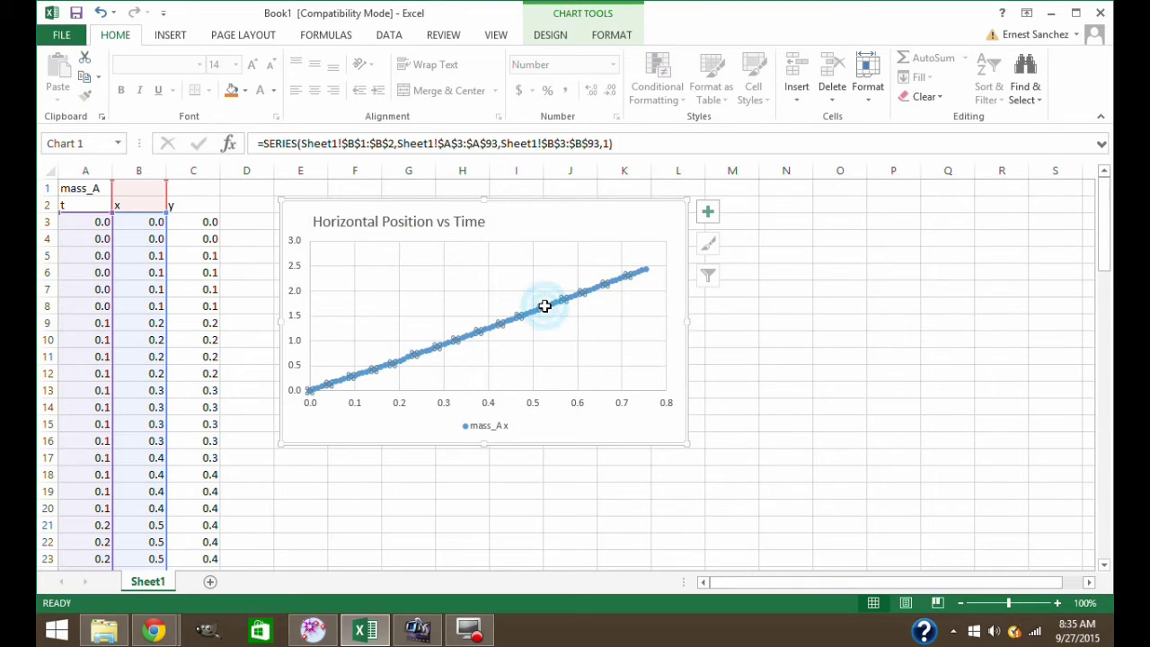
{"action": "right_click", "coordinate": [545, 306]}
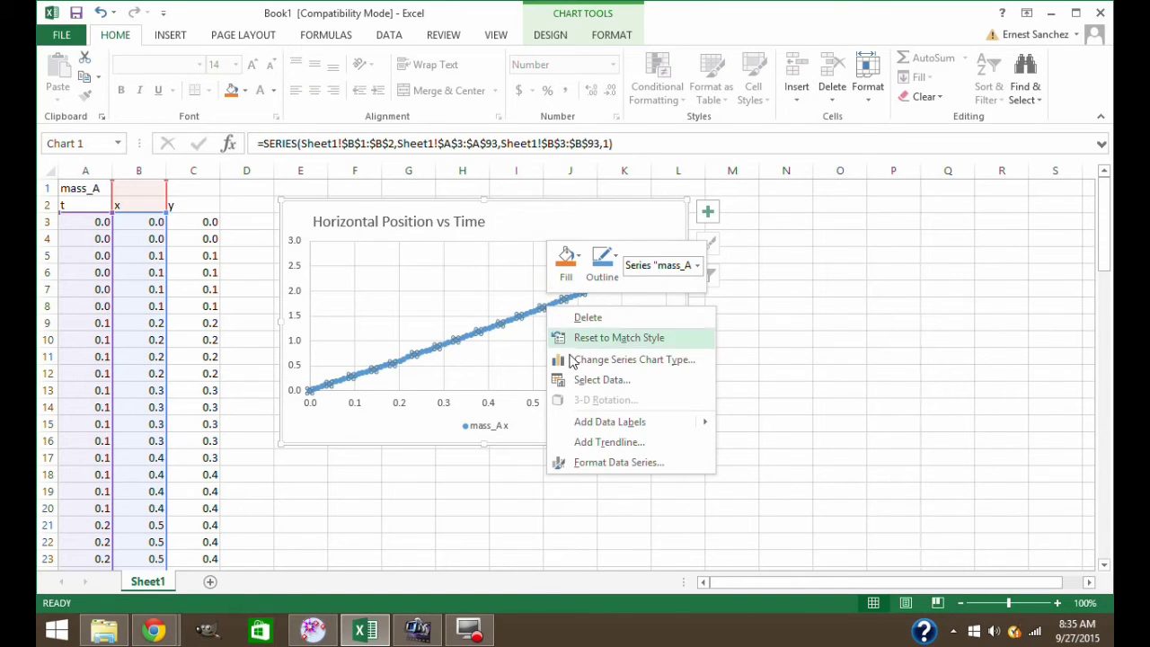
{"action": "left_click", "coordinate": [603, 442]}
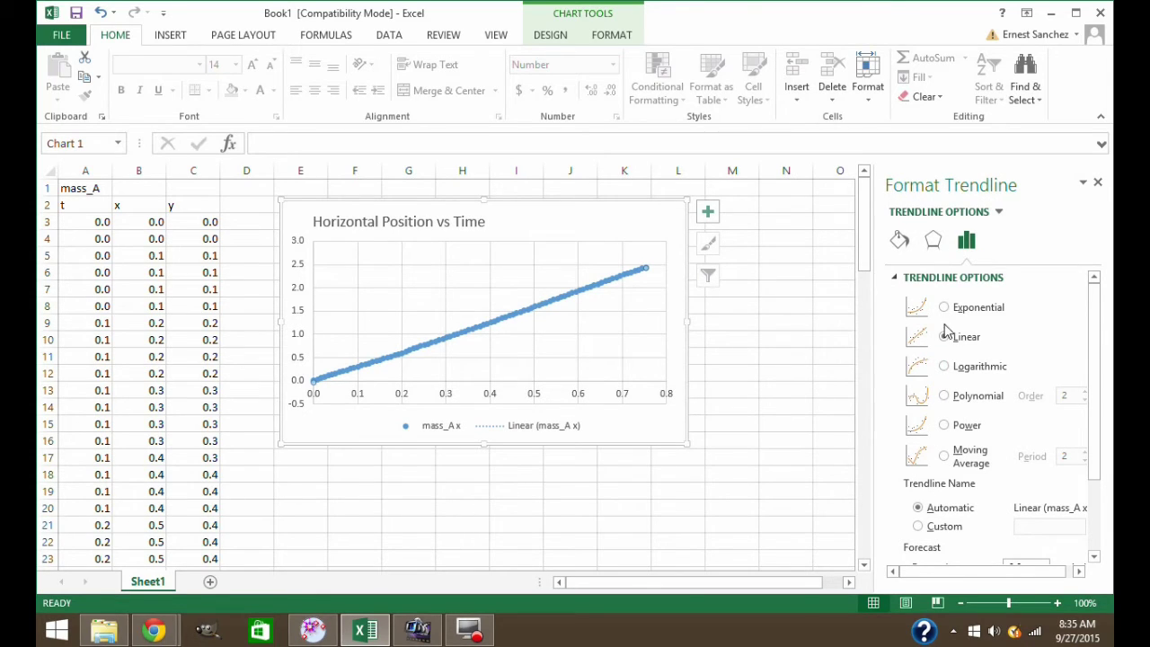
{"action": "left_click", "coordinate": [944, 397]}
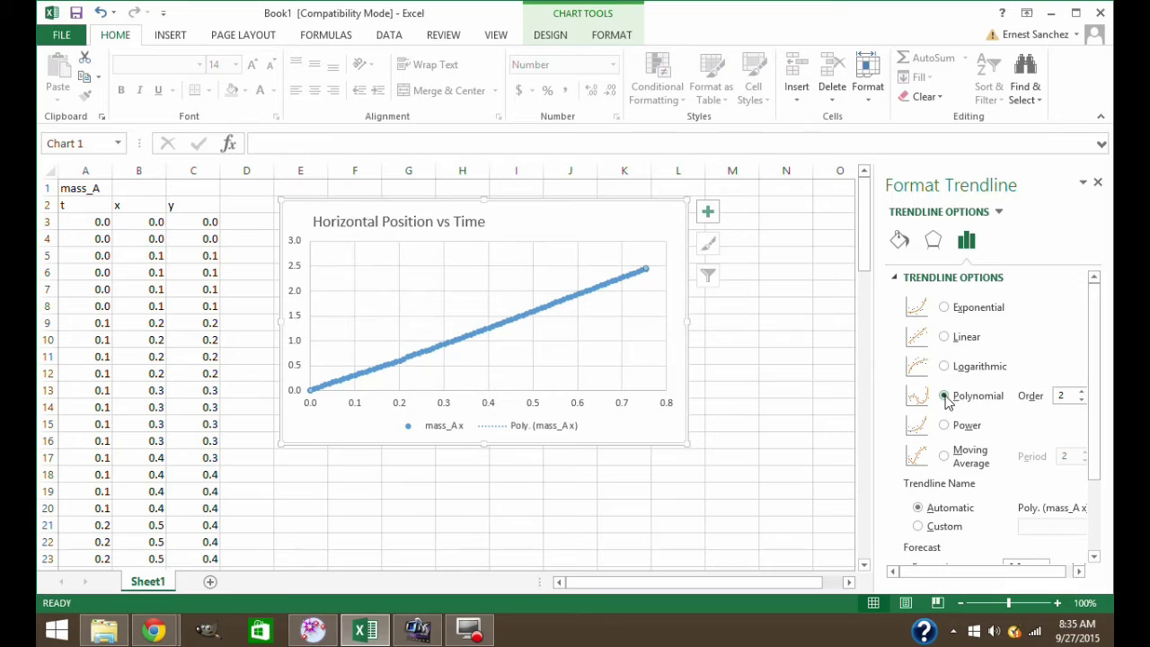
{"action": "left_click", "coordinate": [942, 368]}
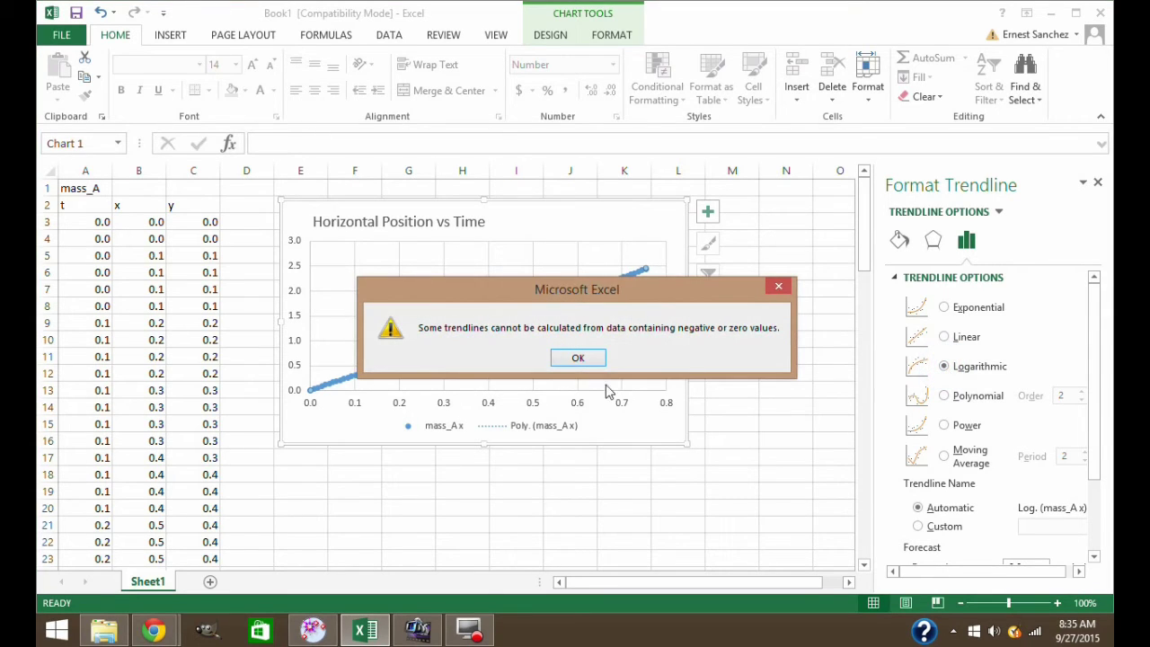
{"action": "left_click", "coordinate": [578, 357]}
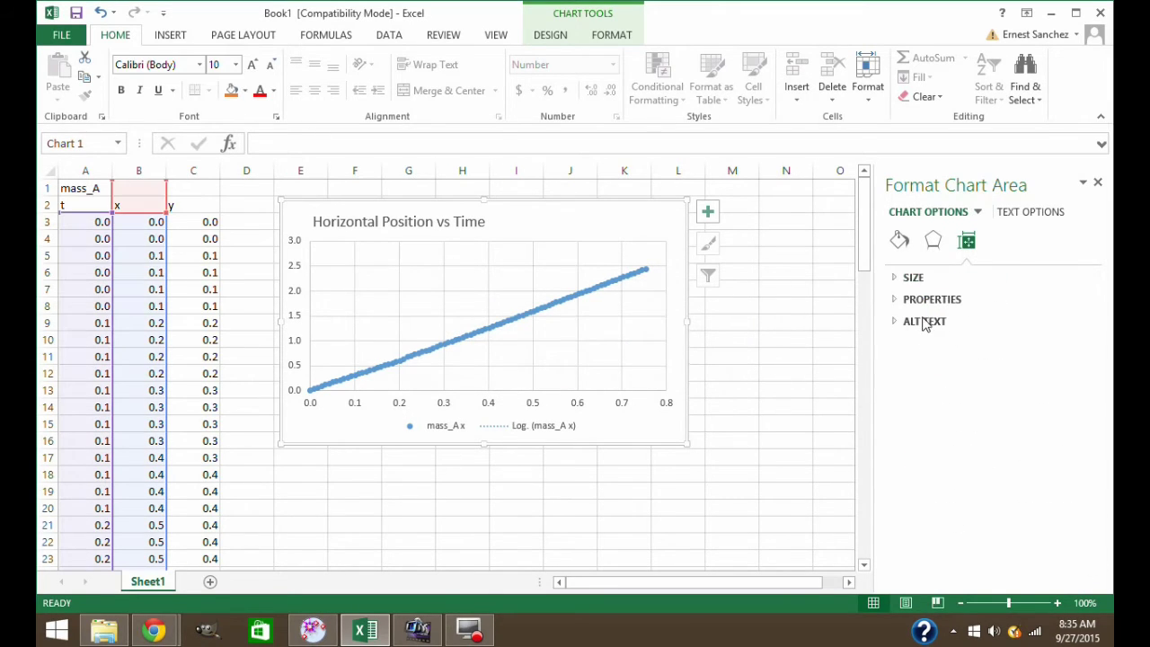
{"action": "left_click", "coordinate": [893, 277]}
{"action": "left_click", "coordinate": [894, 277]}
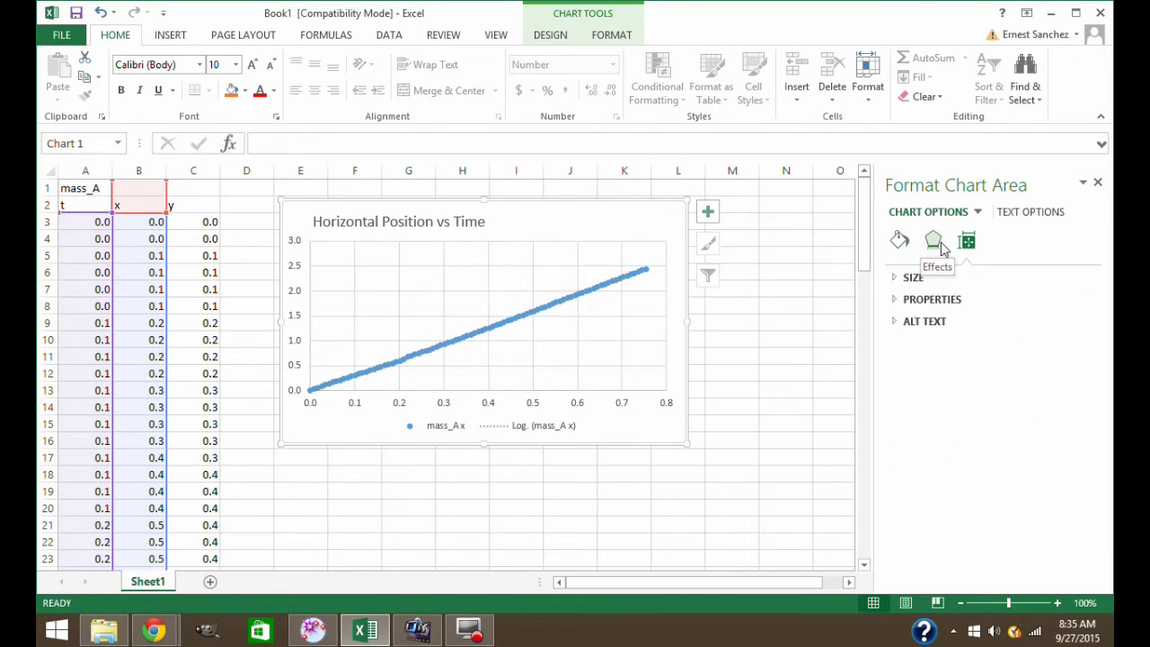
Close the Format Chart Area pane and add a second trendline to mass_A x
{"action": "left_click", "coordinate": [1097, 184]}
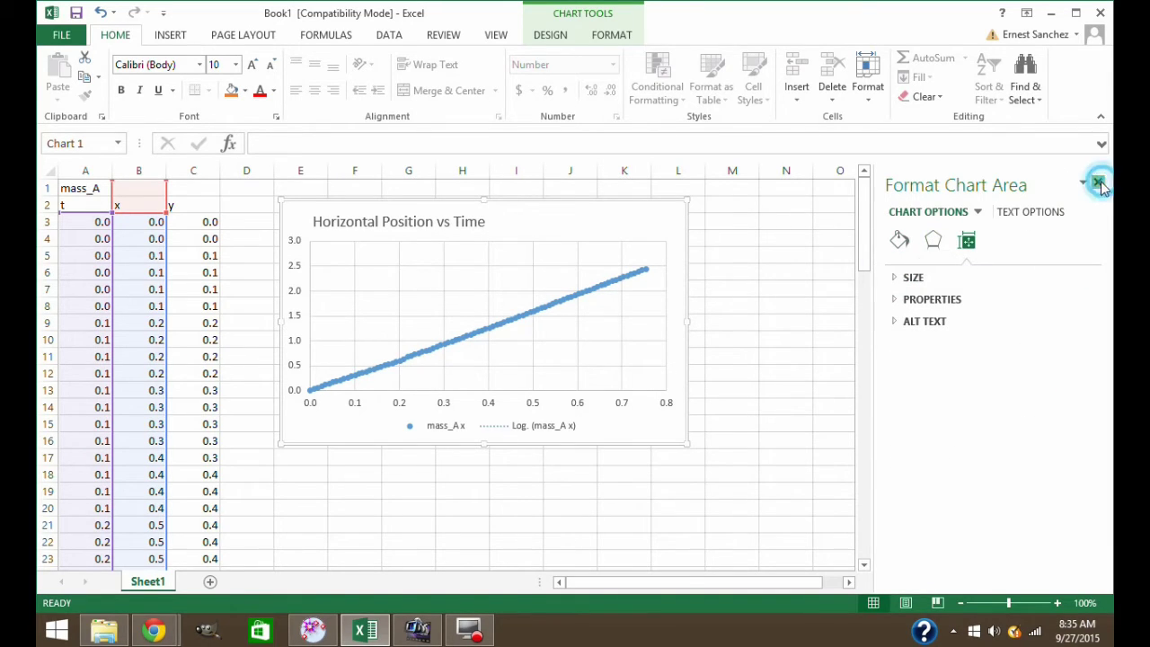
{"action": "left_click", "coordinate": [762, 306]}
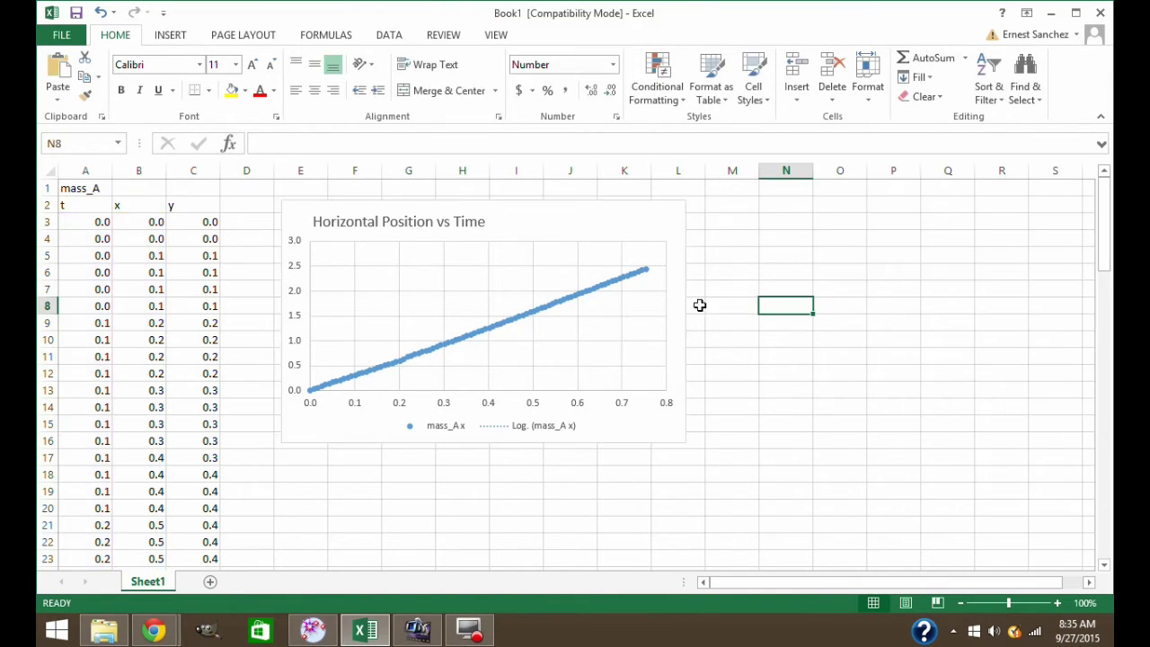
{"action": "left_click", "coordinate": [567, 300]}
{"action": "right_click", "coordinate": [567, 298]}
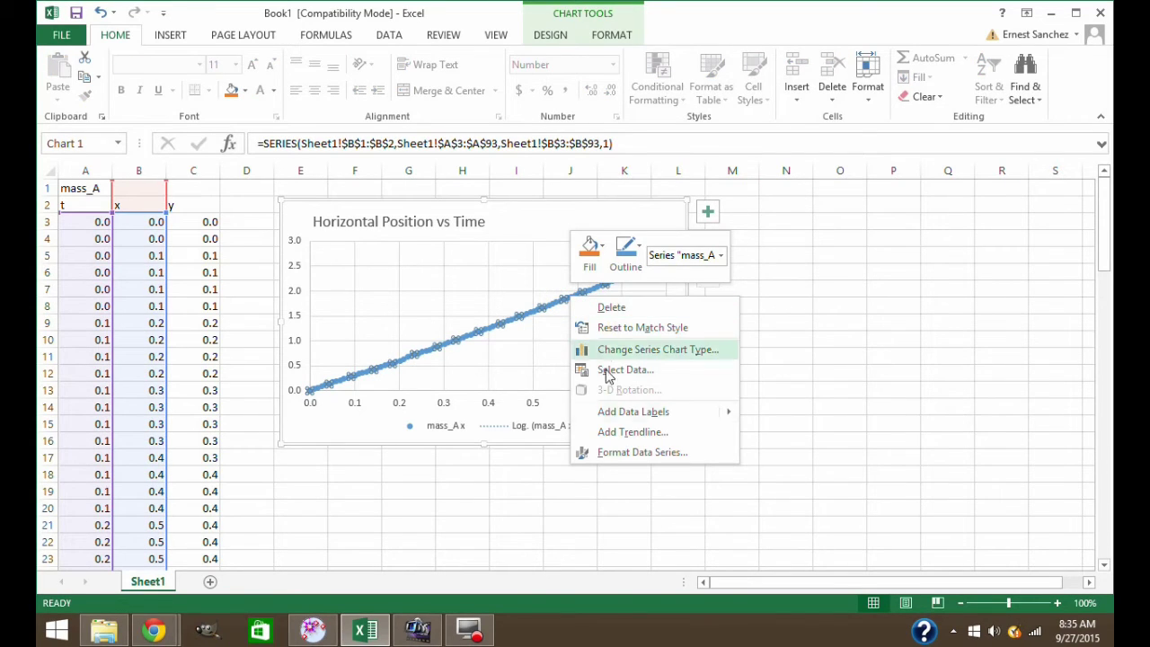
{"action": "left_click", "coordinate": [630, 432]}
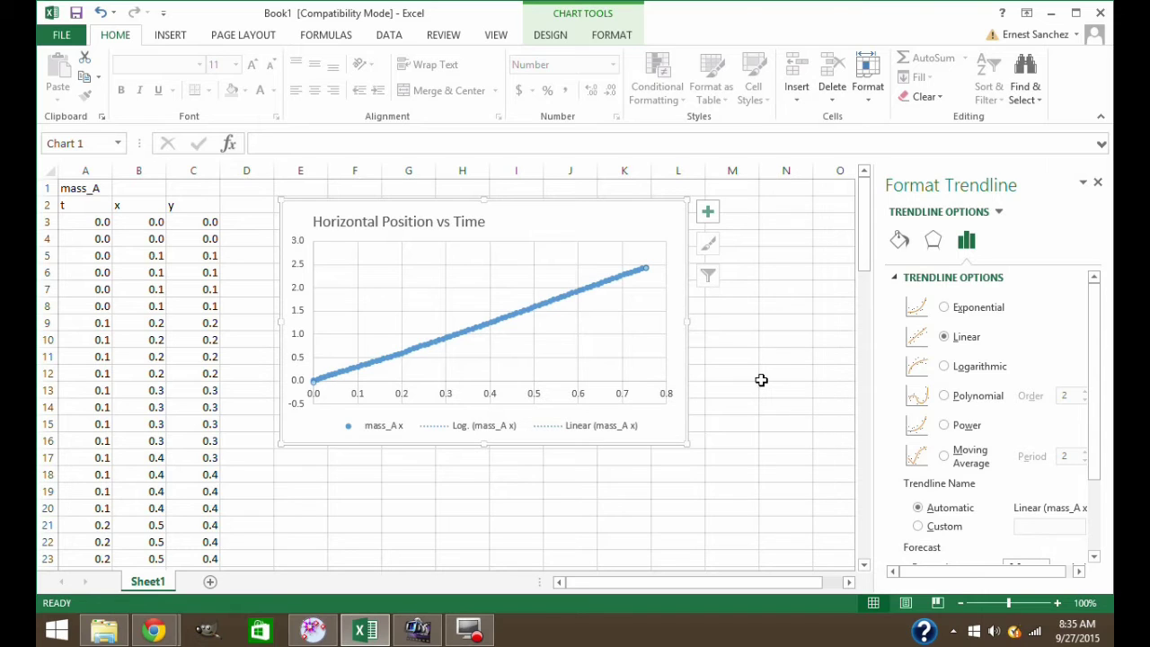
Make the trendline a solid line 3.25 pt wide
{"action": "left_click", "coordinate": [900, 240]}
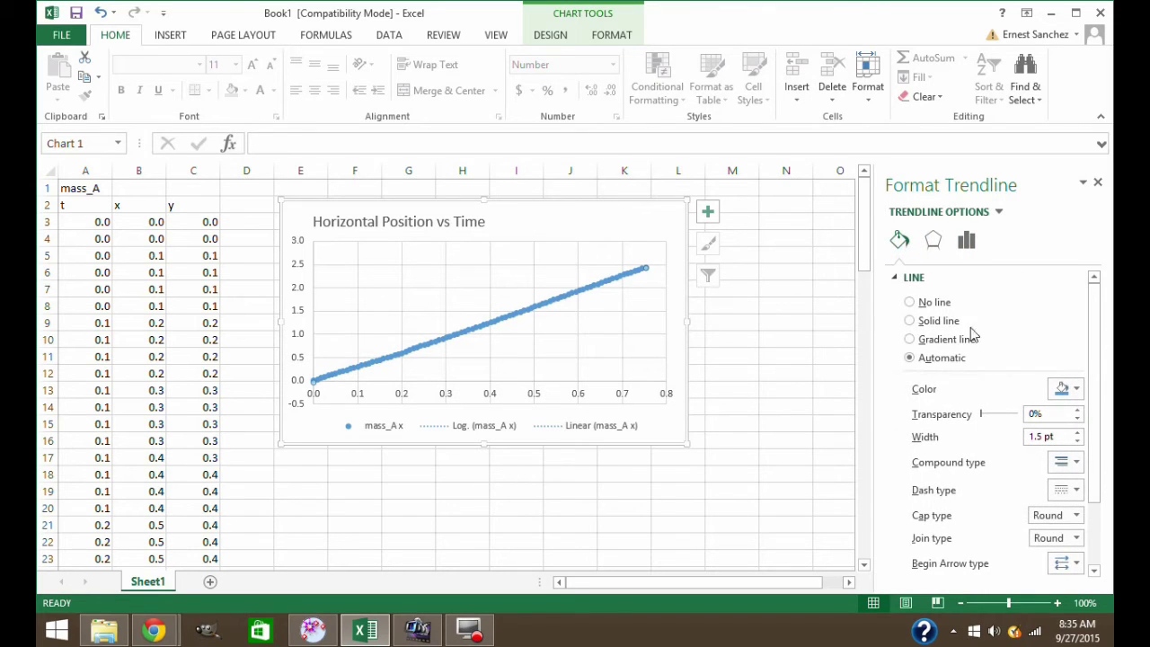
{"action": "left_click", "coordinate": [1076, 433]}
{"action": "left_click", "coordinate": [1077, 433]}
{"action": "left_click", "coordinate": [1077, 432]}
{"action": "left_click", "coordinate": [1077, 433]}
{"action": "left_click", "coordinate": [1077, 433]}
{"action": "left_click", "coordinate": [1077, 433]}
{"action": "left_click", "coordinate": [1077, 433]}
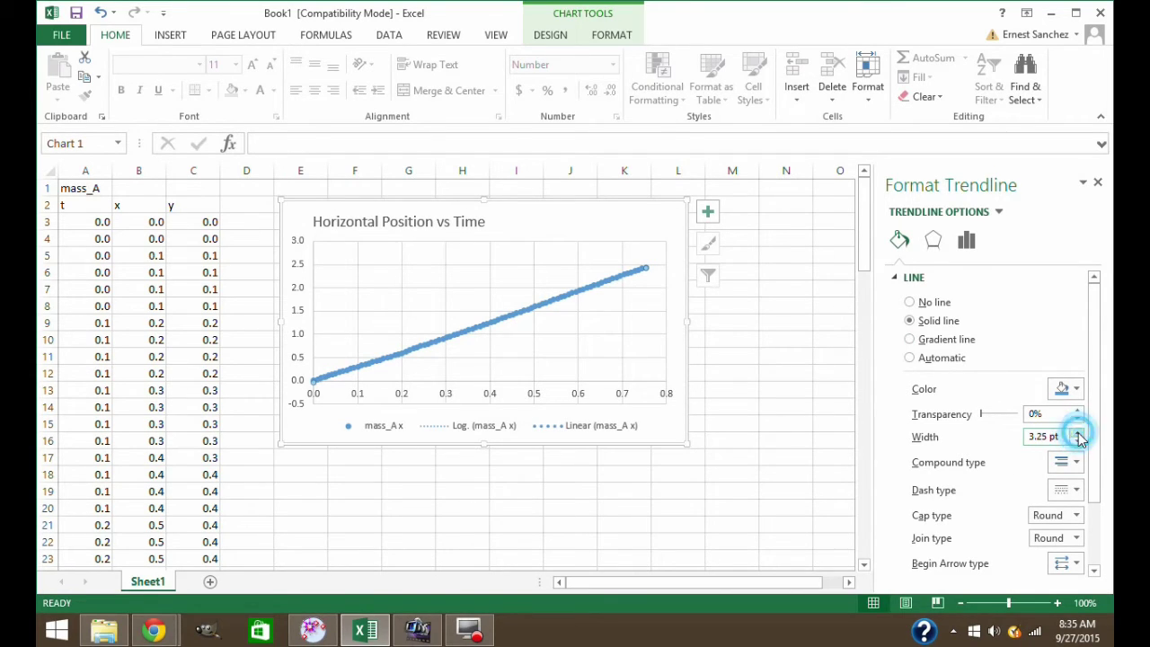
{"action": "left_click", "coordinate": [1077, 433]}
{"action": "left_click", "coordinate": [1077, 439]}
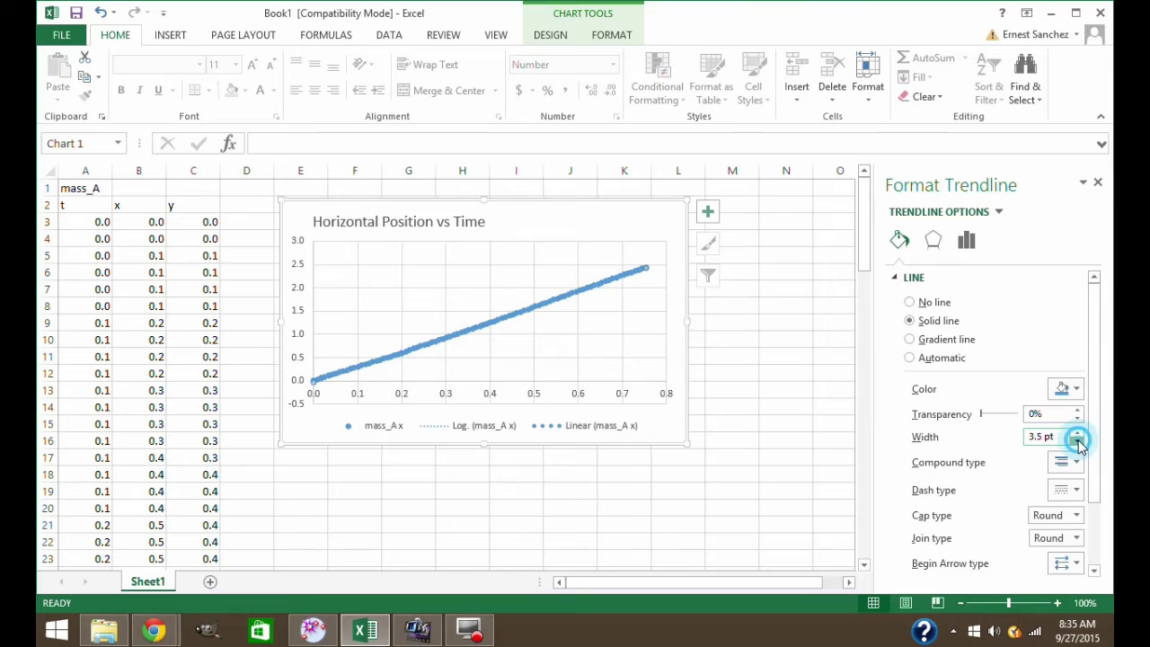
Colour the trendline black
{"action": "left_click", "coordinate": [967, 240]}
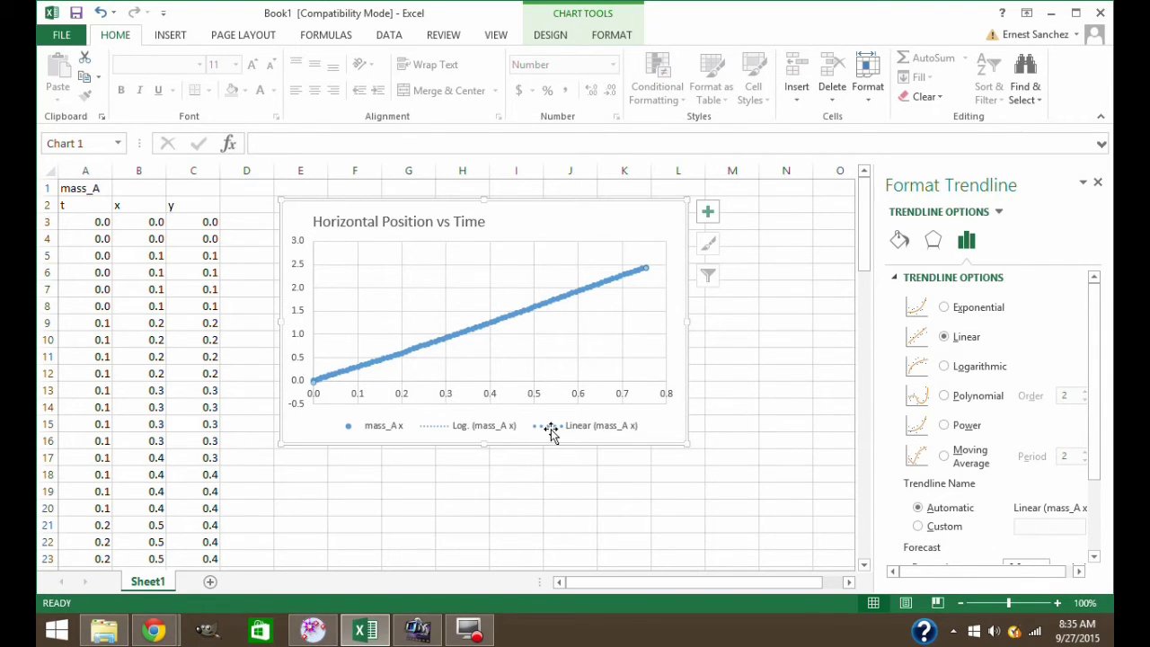
{"action": "left_click", "coordinate": [900, 241]}
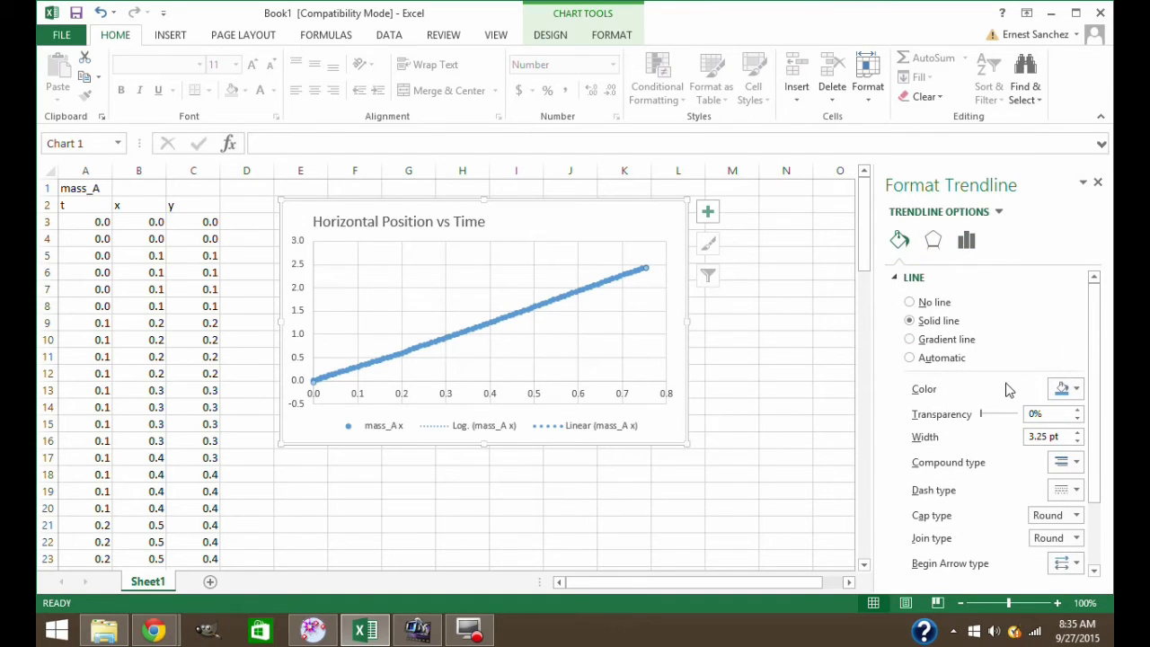
{"action": "left_click", "coordinate": [1078, 390]}
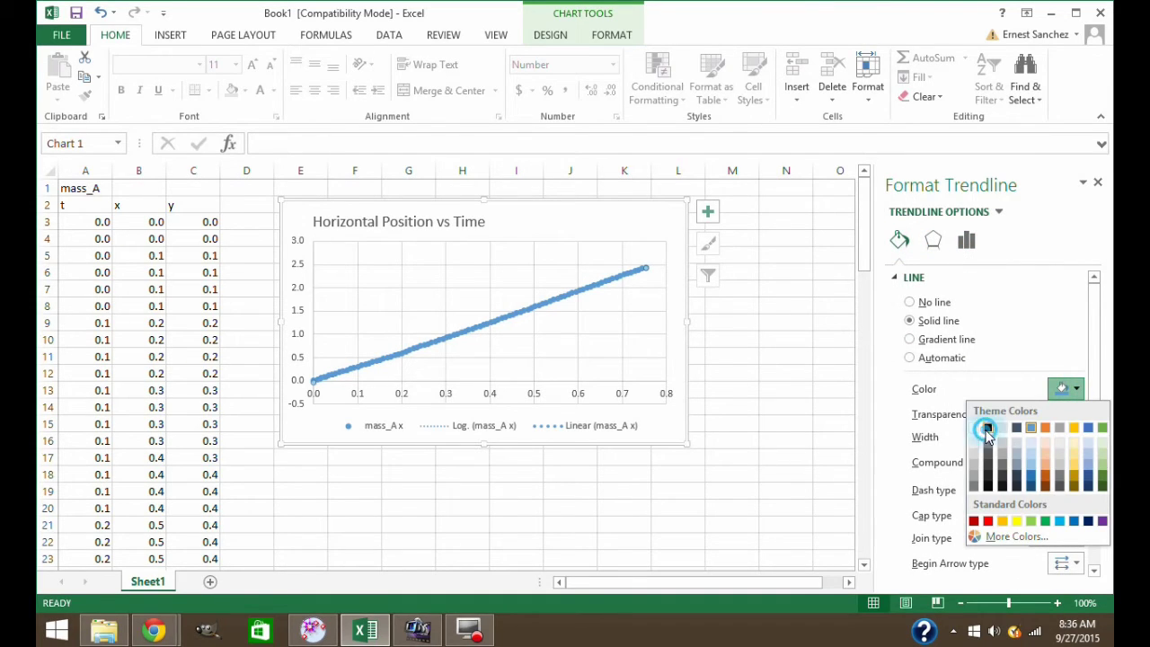
{"action": "left_click", "coordinate": [990, 426]}
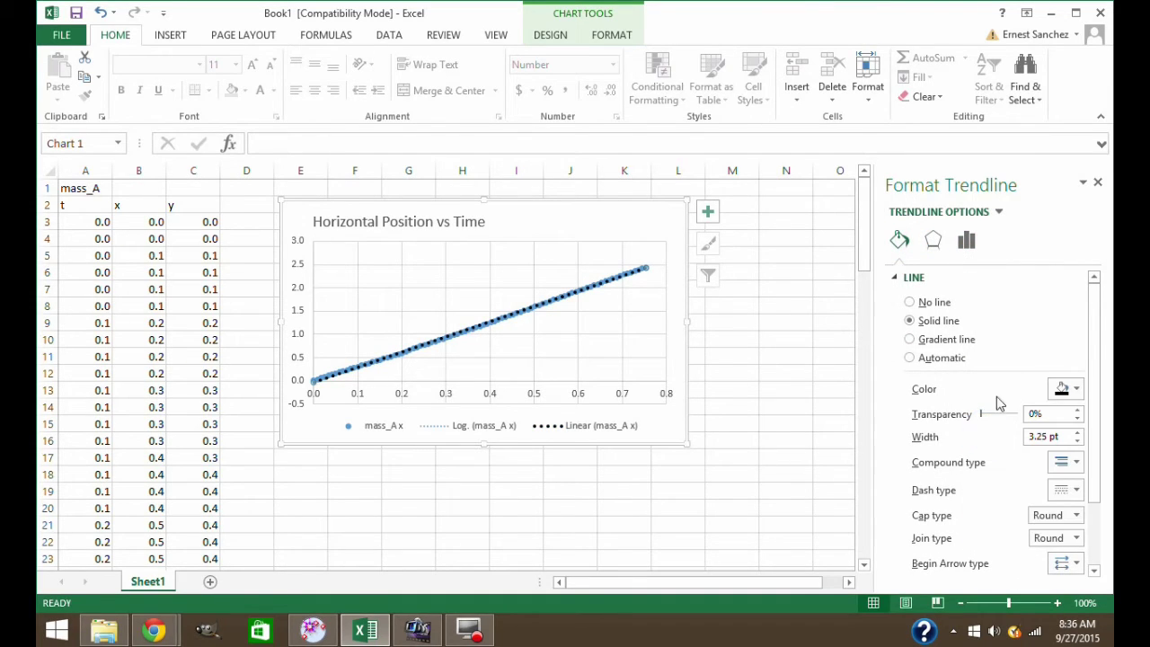
Try a polynomial trendline, then leave it as a 2-period moving average
{"action": "left_click", "coordinate": [965, 240]}
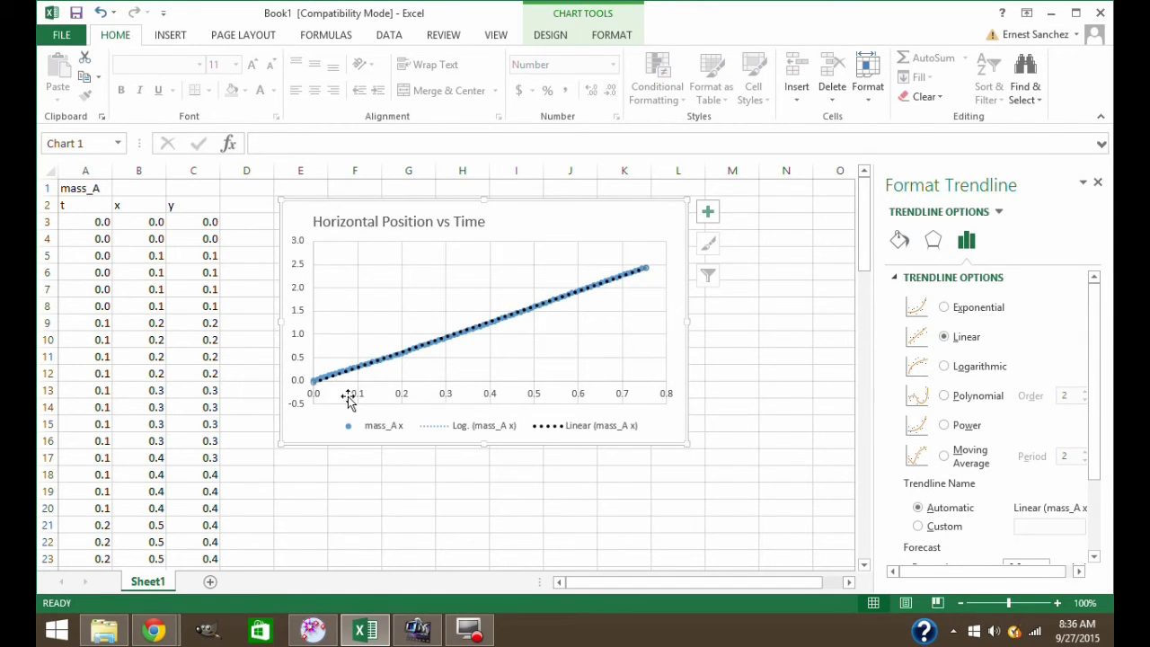
{"action": "left_click", "coordinate": [943, 396]}
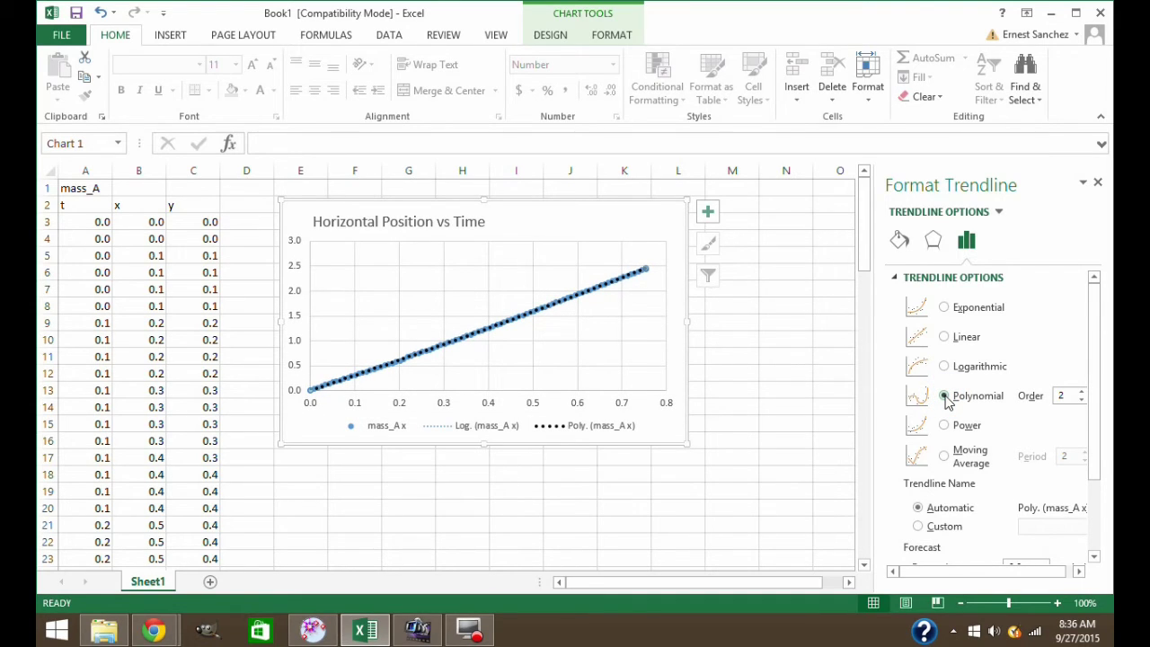
{"action": "left_click", "coordinate": [944, 456]}
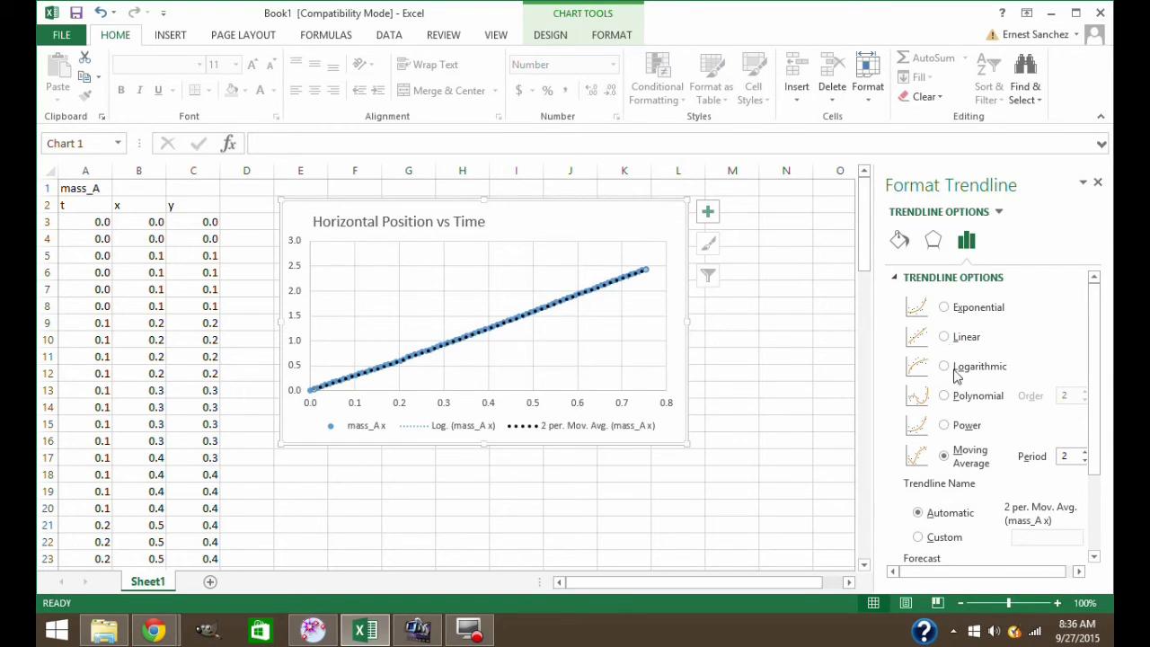
Make the trendline order-2 polynomial and show its equation y = 0.3878x² + 2.9701x + 0.0047
{"action": "left_click", "coordinate": [945, 399]}
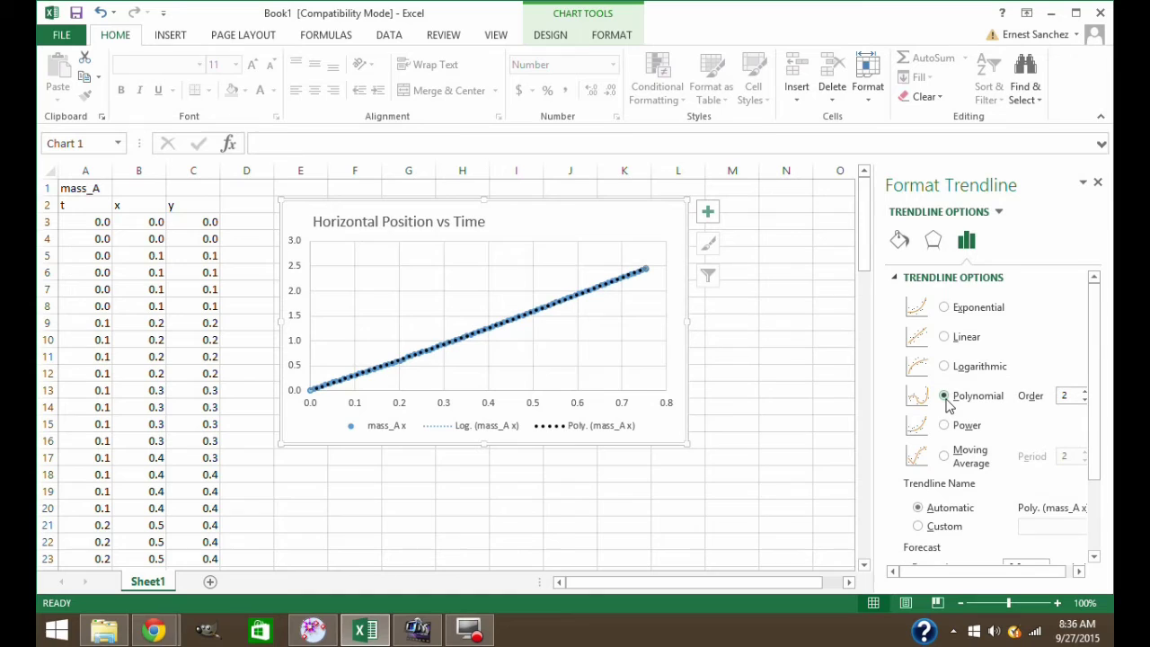
{"action": "scroll", "coordinate": [972, 404], "scroll_direction": "down", "scroll_amount": 3}
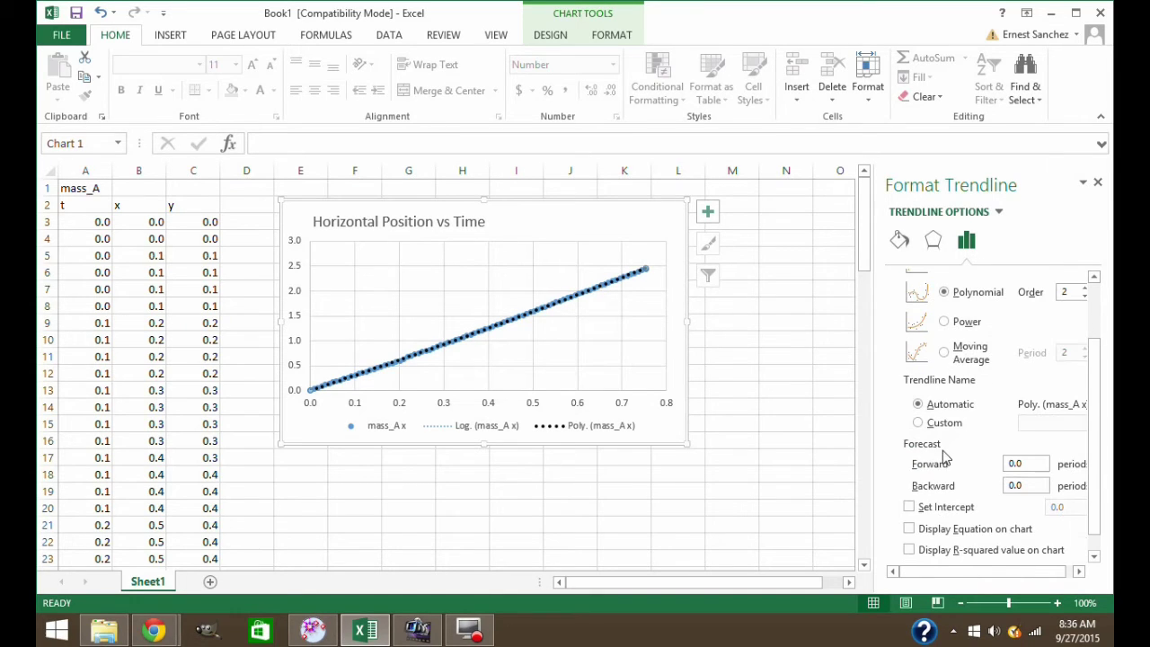
{"action": "left_click", "coordinate": [909, 529]}
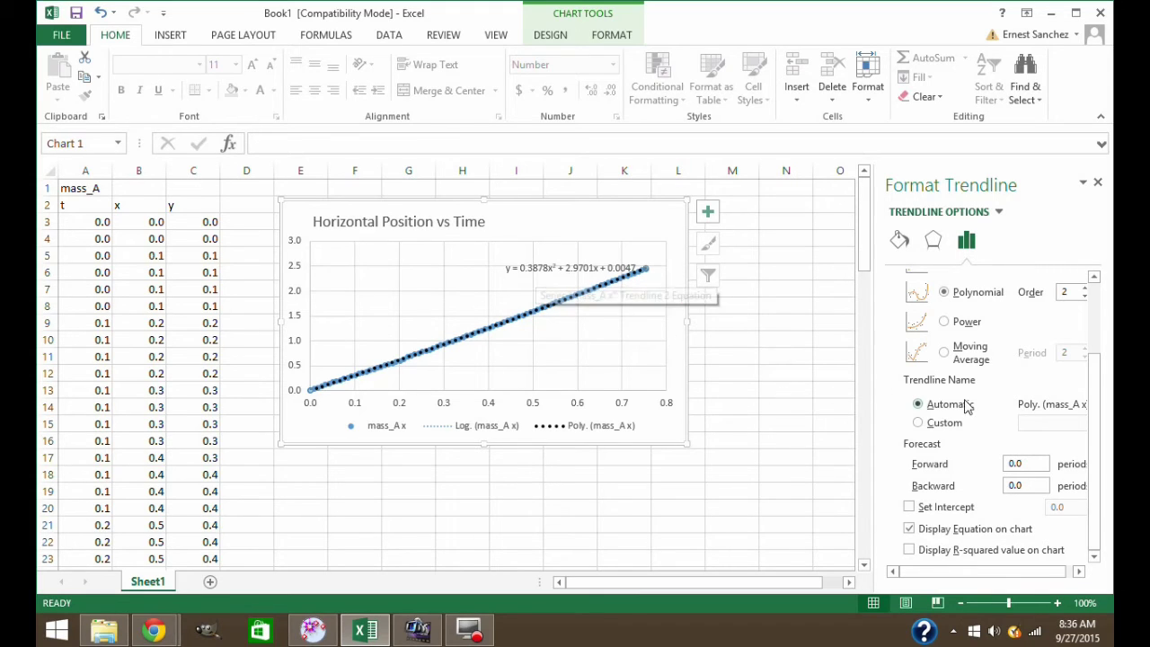
{"action": "scroll", "coordinate": [977, 398], "scroll_direction": "up", "scroll_amount": 2}
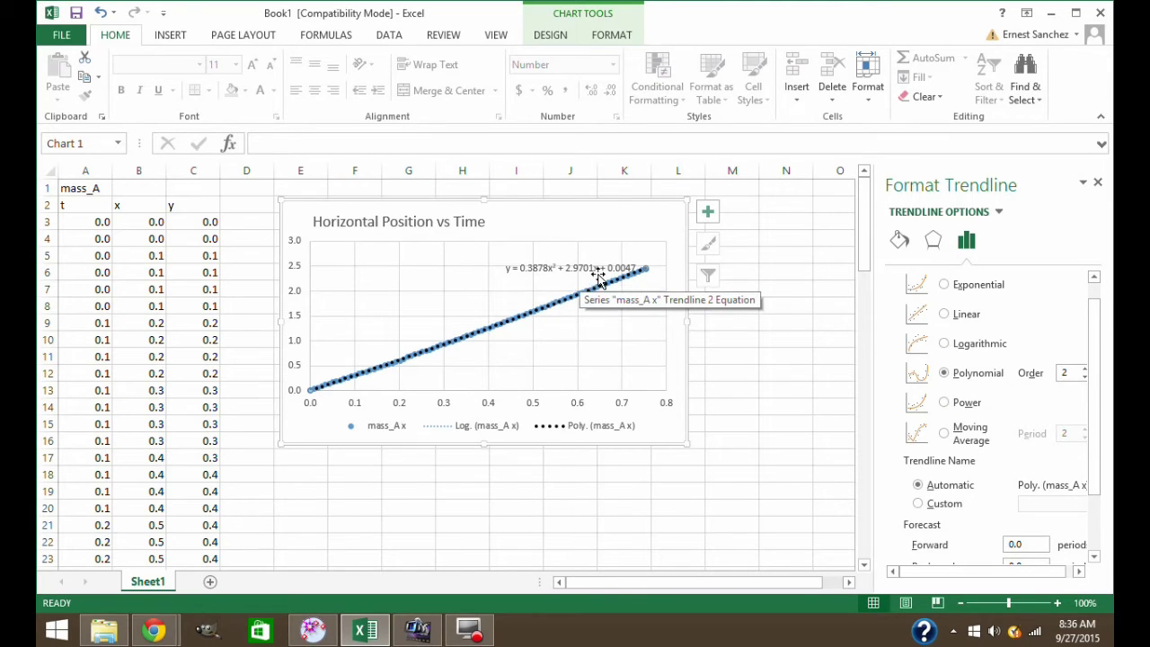
Switch the mass_A x trendline back to linear and move its equation y = 3.2623x - 0.0315 beside the title
{"action": "left_click", "coordinate": [944, 314]}
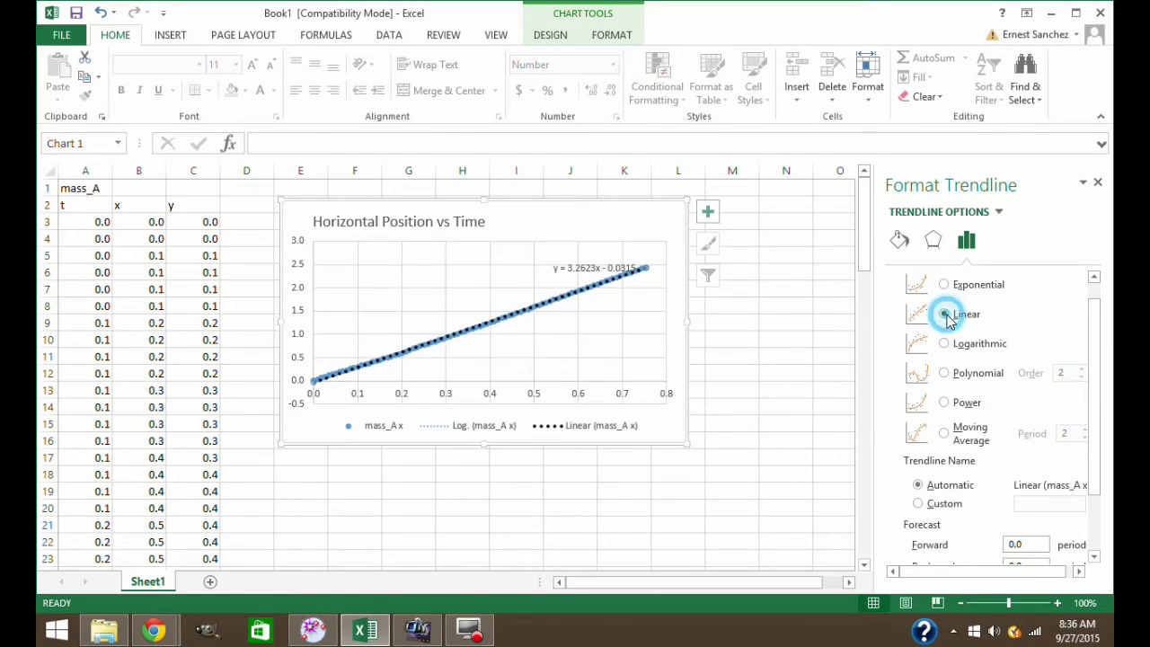
{"action": "left_click", "coordinate": [570, 269]}
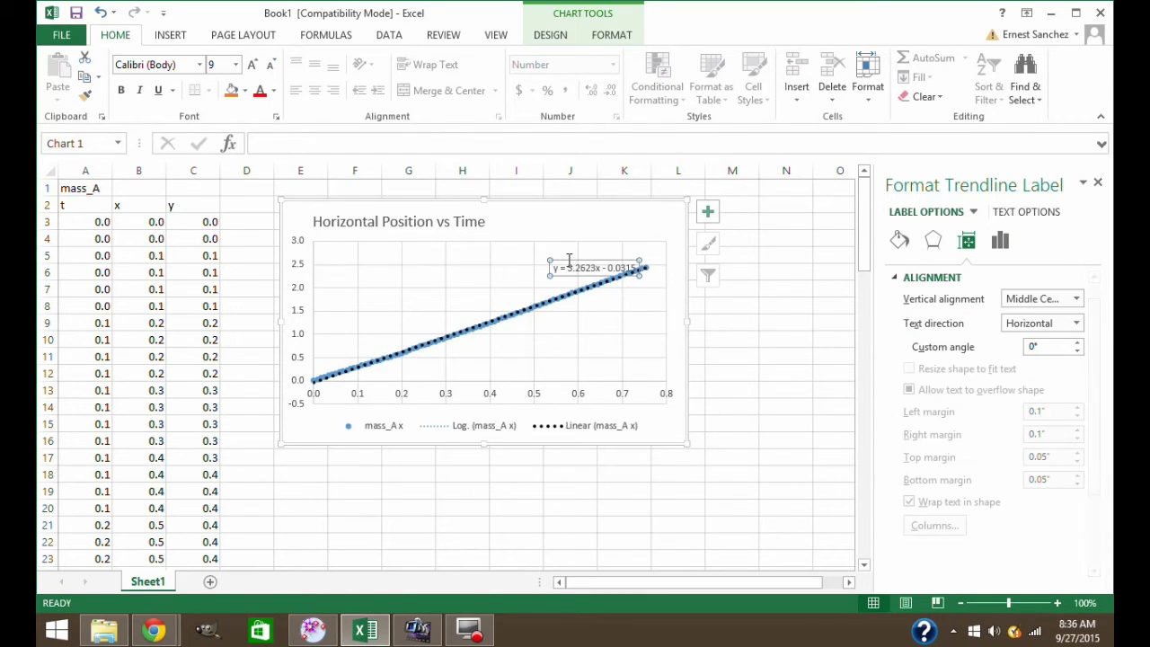
{"action": "left_click_drag", "start_coordinate": [568, 260], "coordinate": [553, 213]}
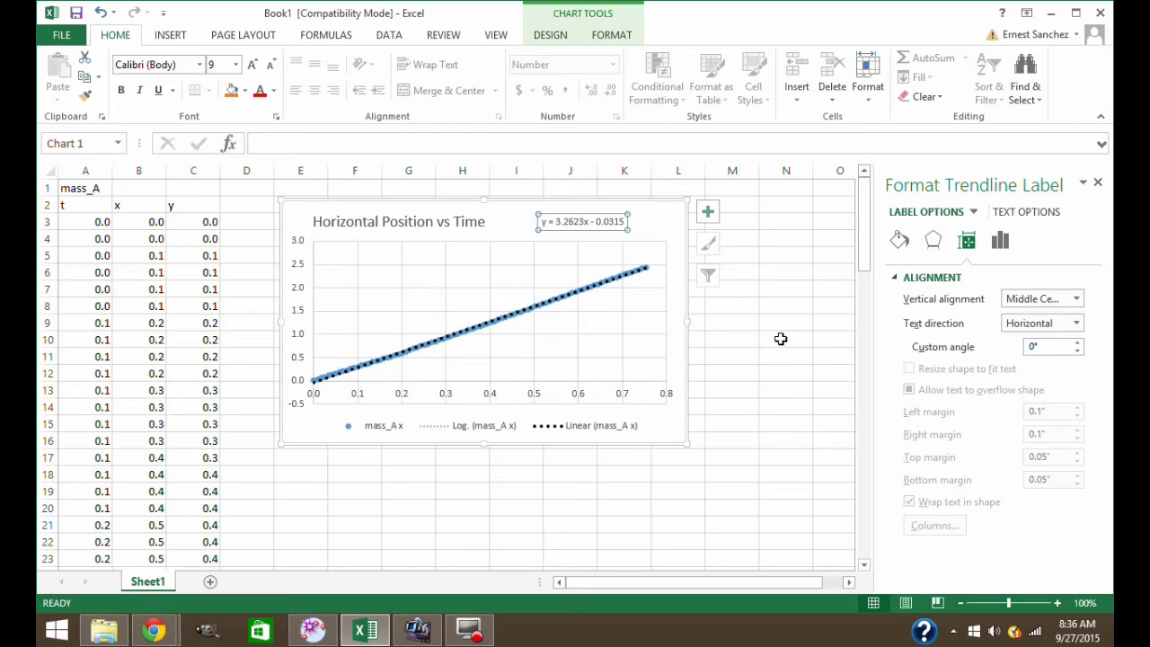
{"action": "left_click", "coordinate": [1098, 182]}
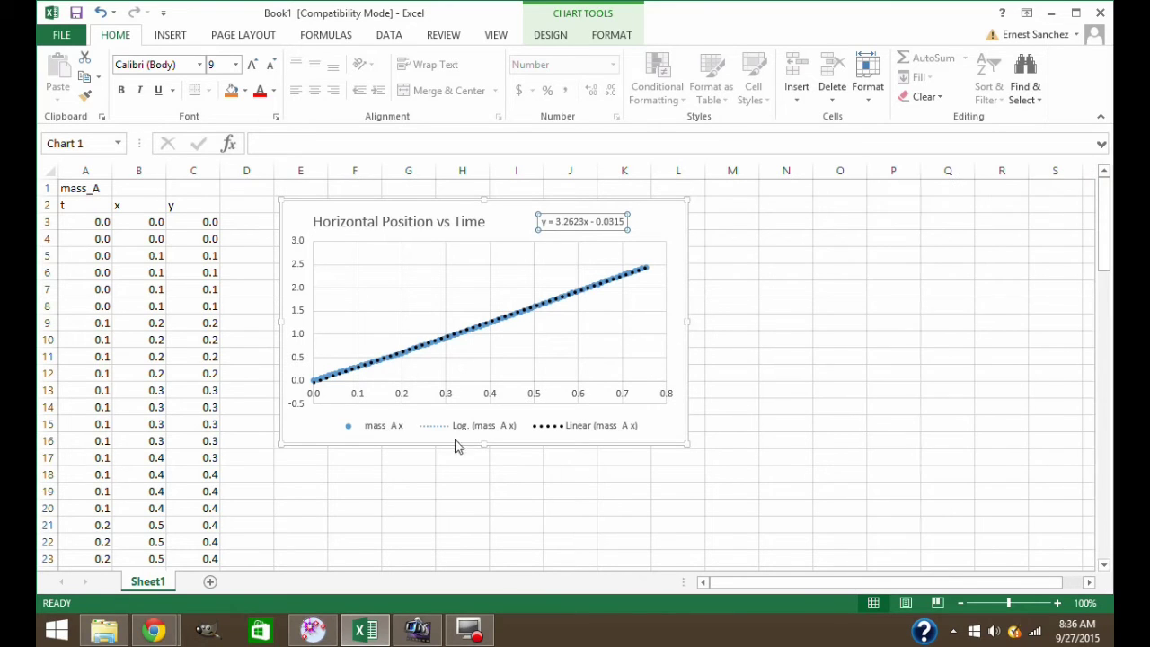
{"action": "left_click", "coordinate": [477, 433]}
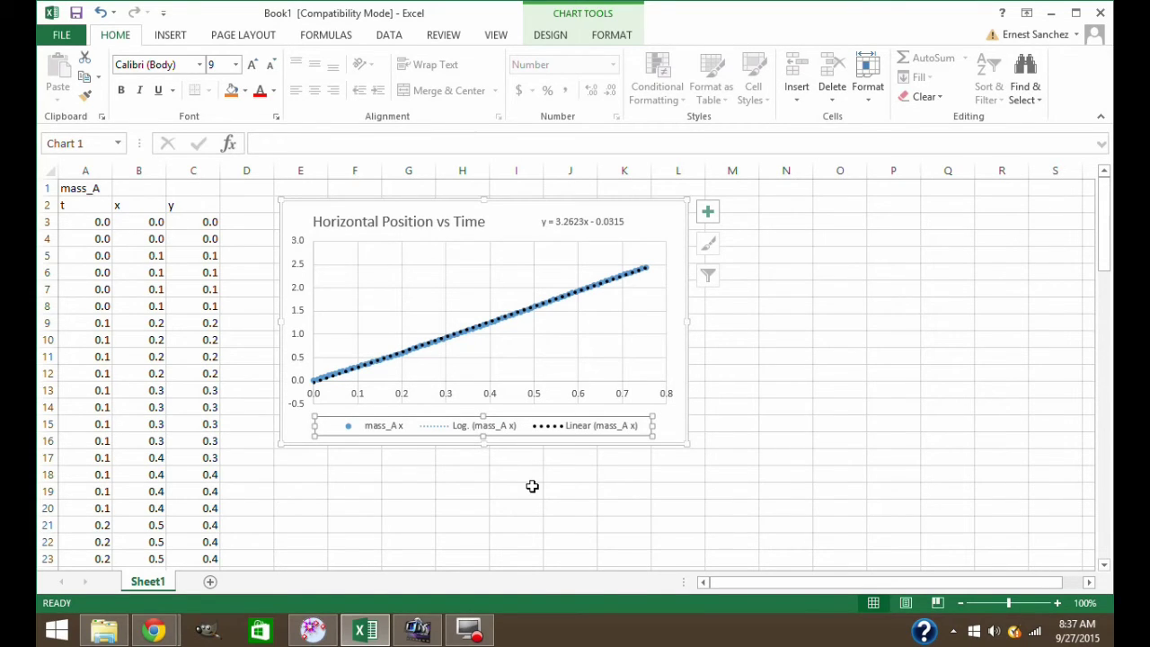
Insert a new empty scatter chart at cell E18, below the first chart
{"action": "left_click", "coordinate": [530, 486]}
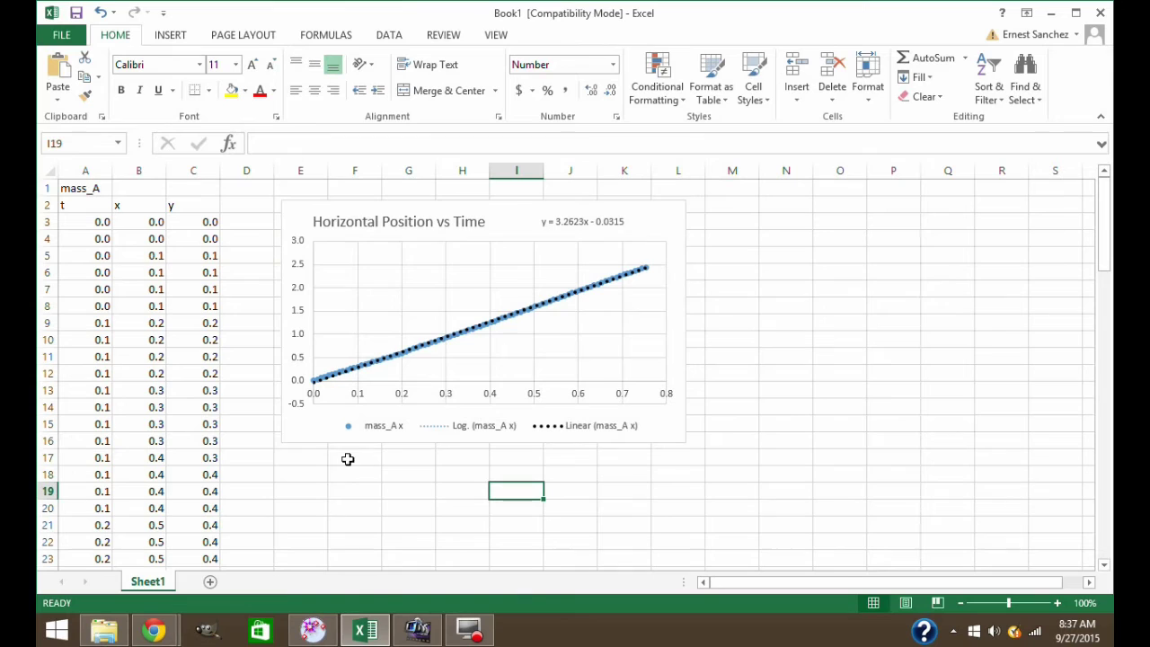
{"action": "left_click", "coordinate": [311, 475]}
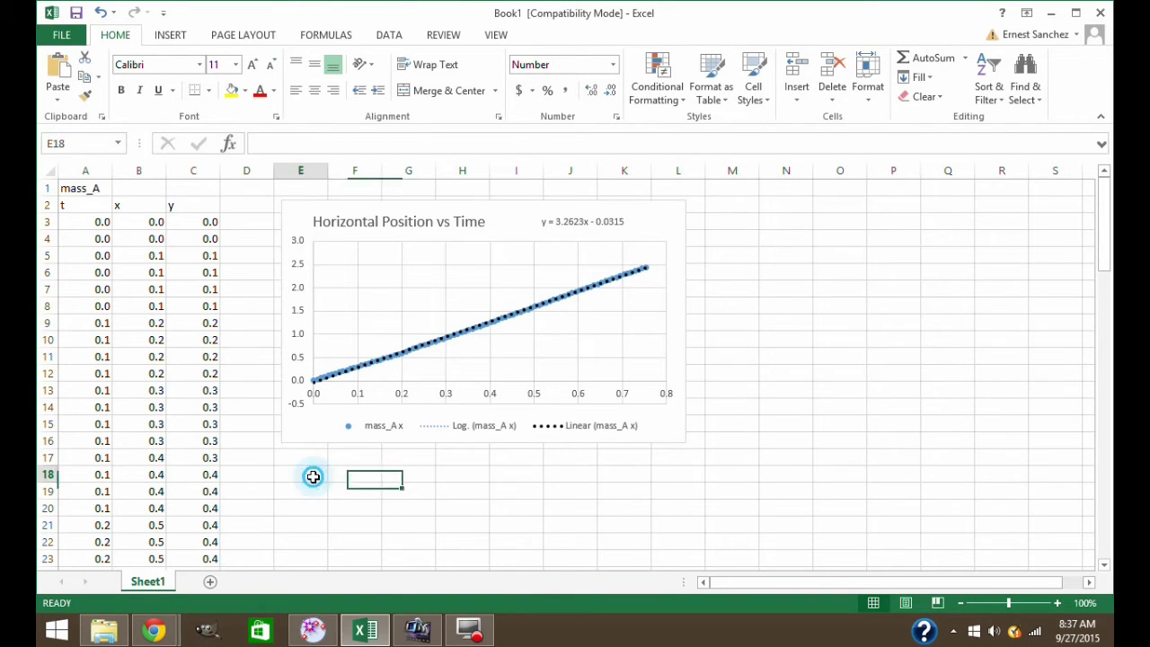
{"action": "left_click", "coordinate": [170, 34]}
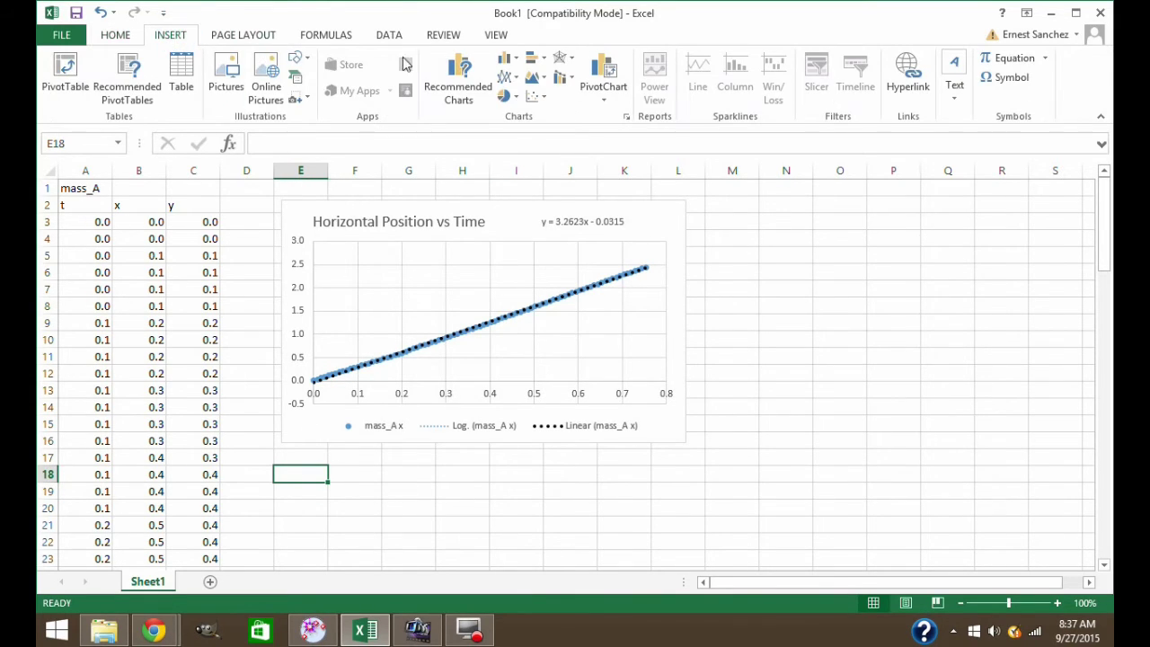
{"action": "left_click", "coordinate": [537, 95]}
{"action": "left_click", "coordinate": [546, 152]}
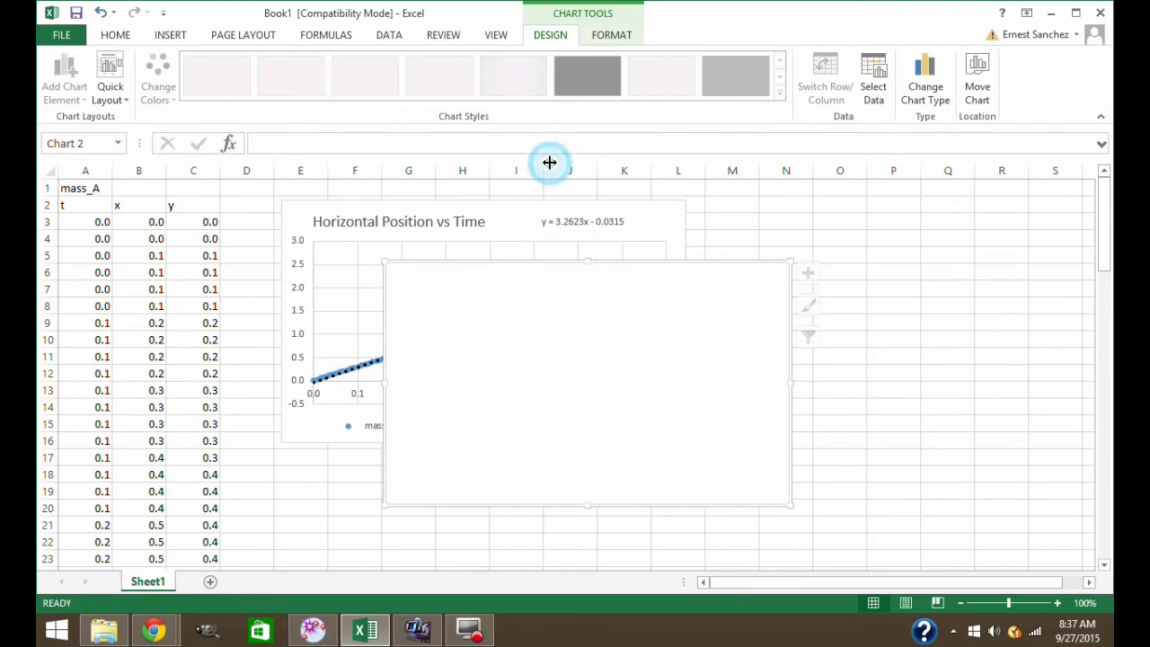
{"action": "left_click_drag", "start_coordinate": [500, 329], "coordinate": [392, 528]}
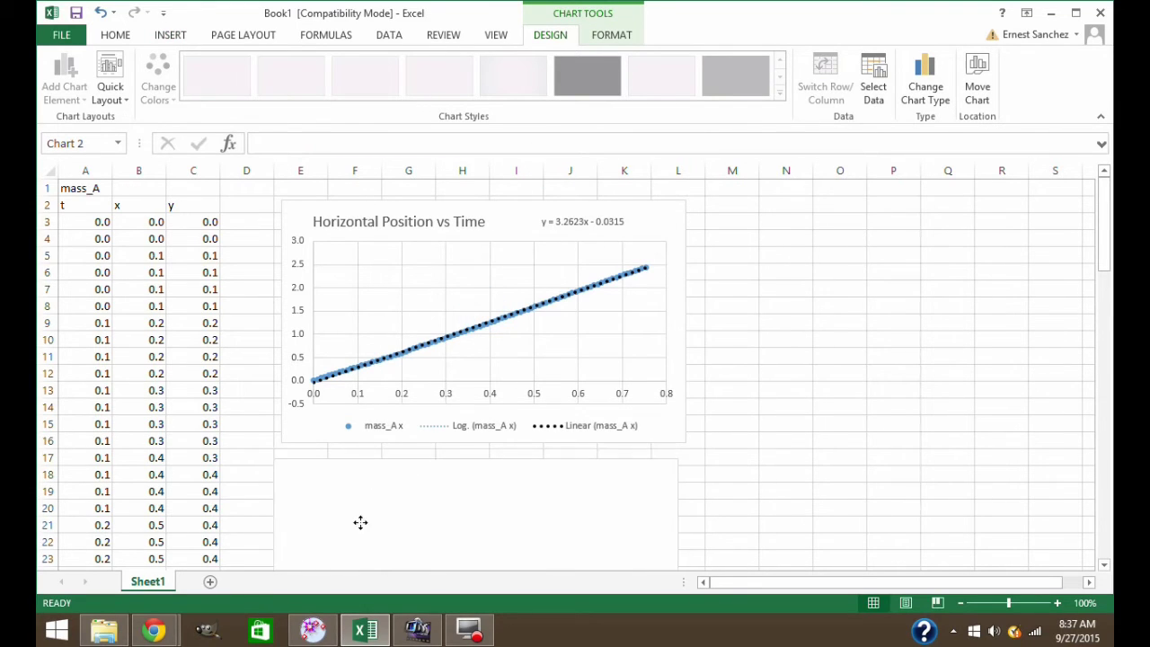
Add a series to the new chart with X values =Sheet1!$A$3:$A$93
{"action": "right_click", "coordinate": [380, 495]}
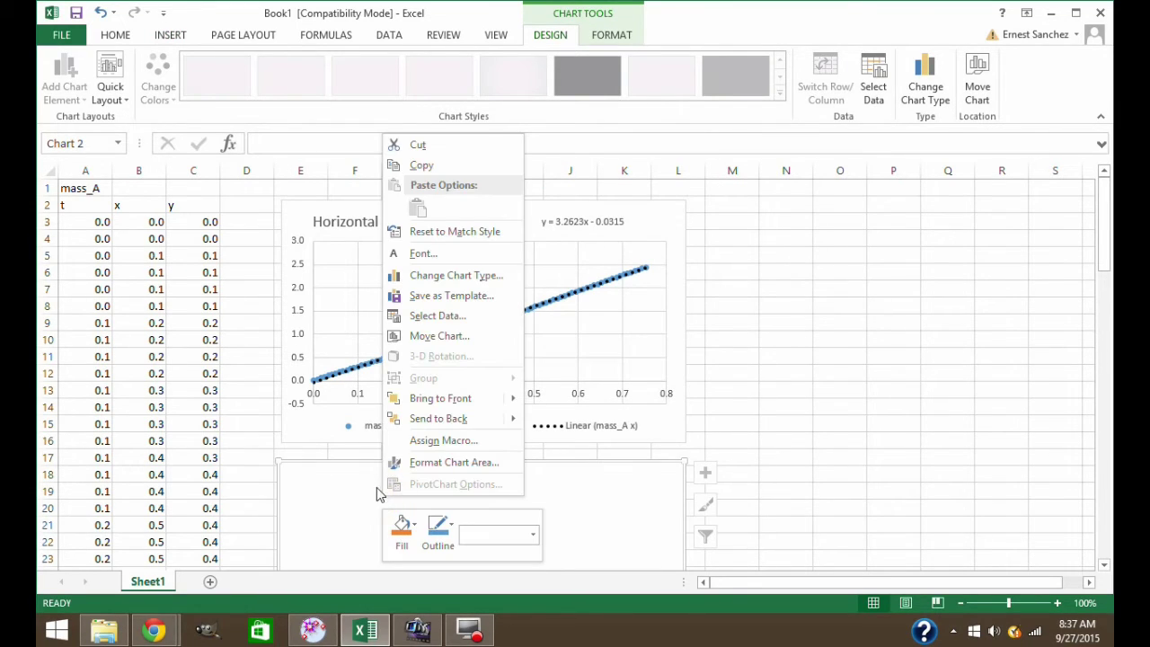
{"action": "left_click", "coordinate": [466, 324]}
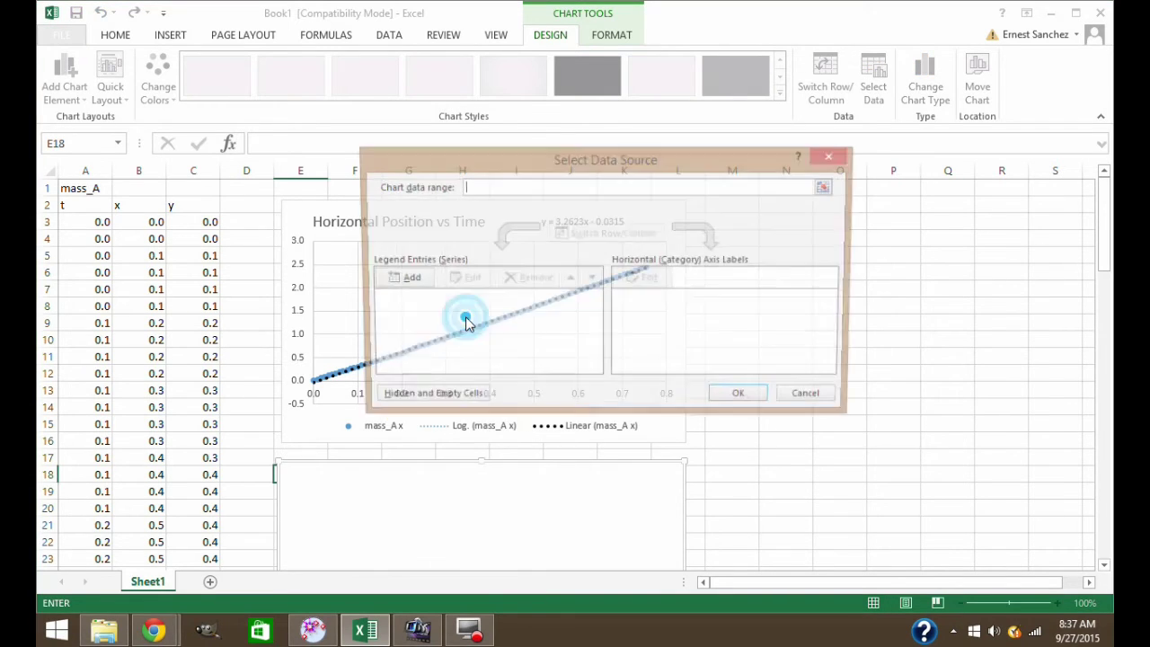
{"action": "left_click", "coordinate": [405, 280]}
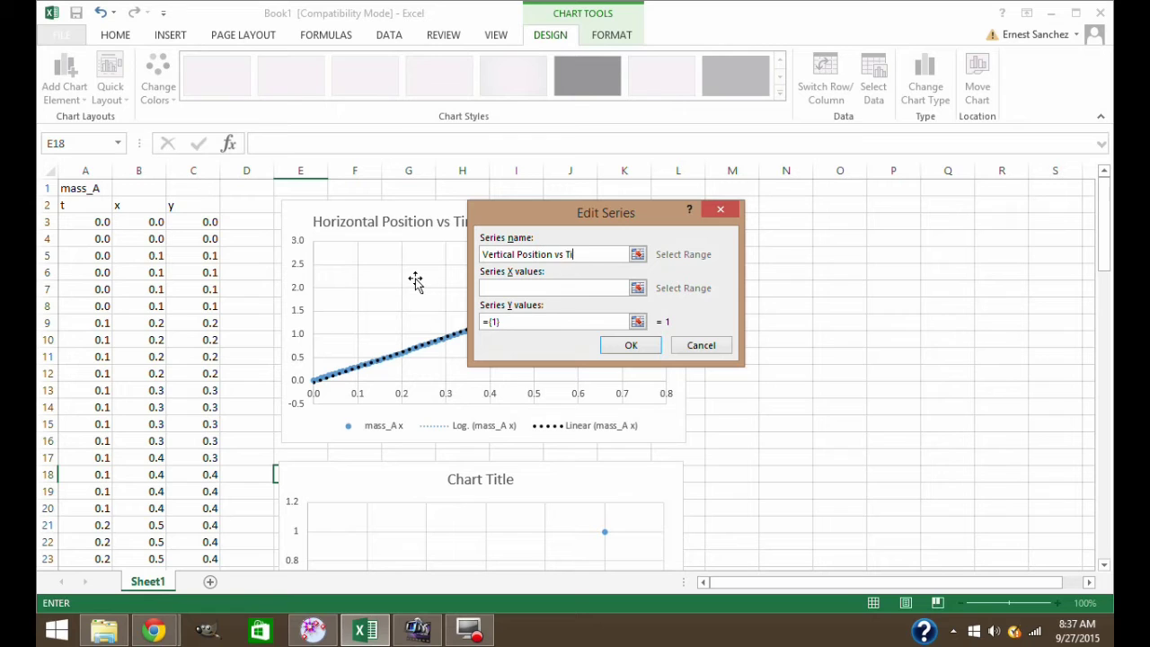
{"action": "left_click", "coordinate": [636, 287]}
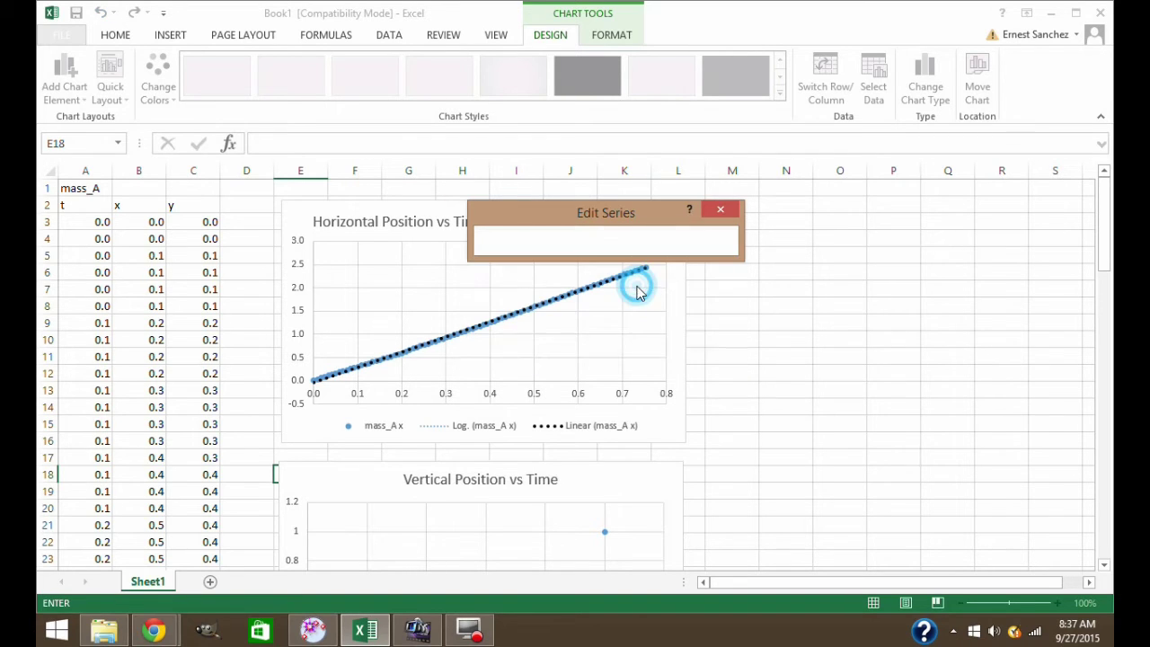
{"action": "scroll", "coordinate": [334, 337], "scroll_direction": "down", "scroll_amount": 3}
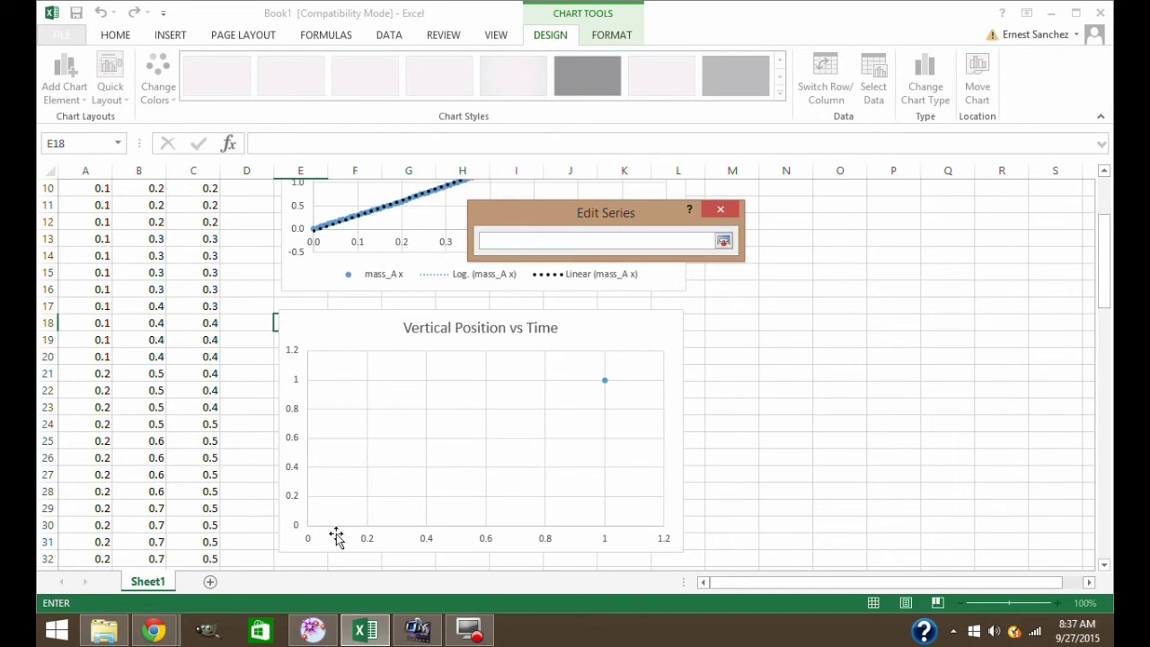
{"action": "scroll", "coordinate": [225, 290], "scroll_direction": "up", "scroll_amount": 3}
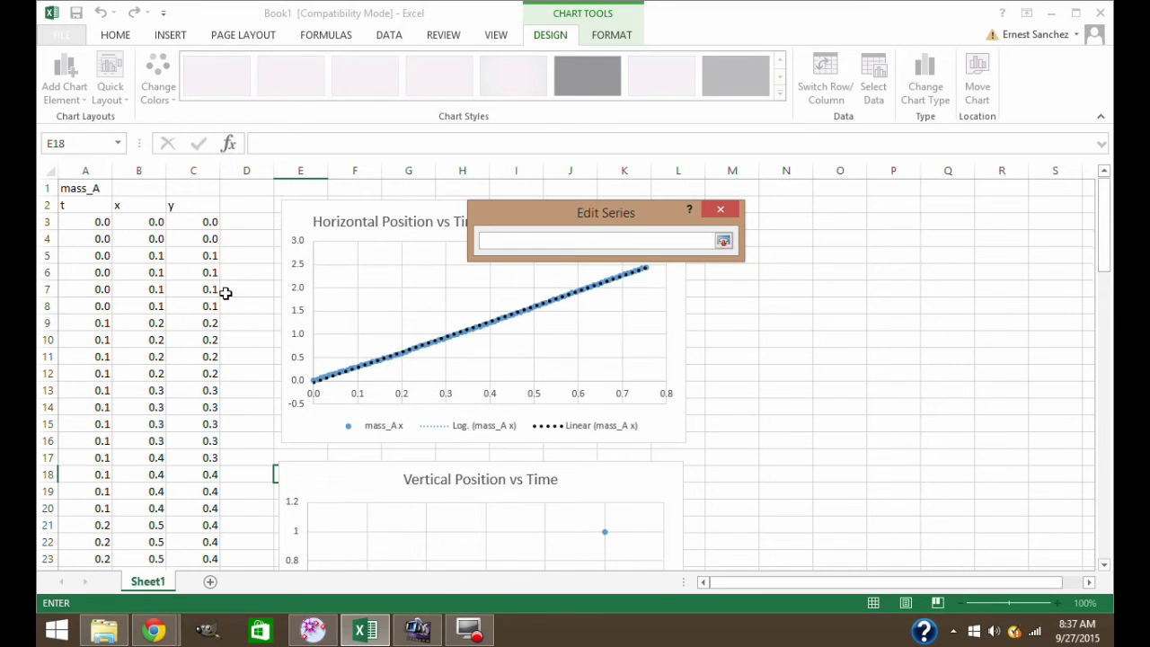
{"action": "left_click_drag", "start_coordinate": [73, 222], "coordinate": [83, 622]}
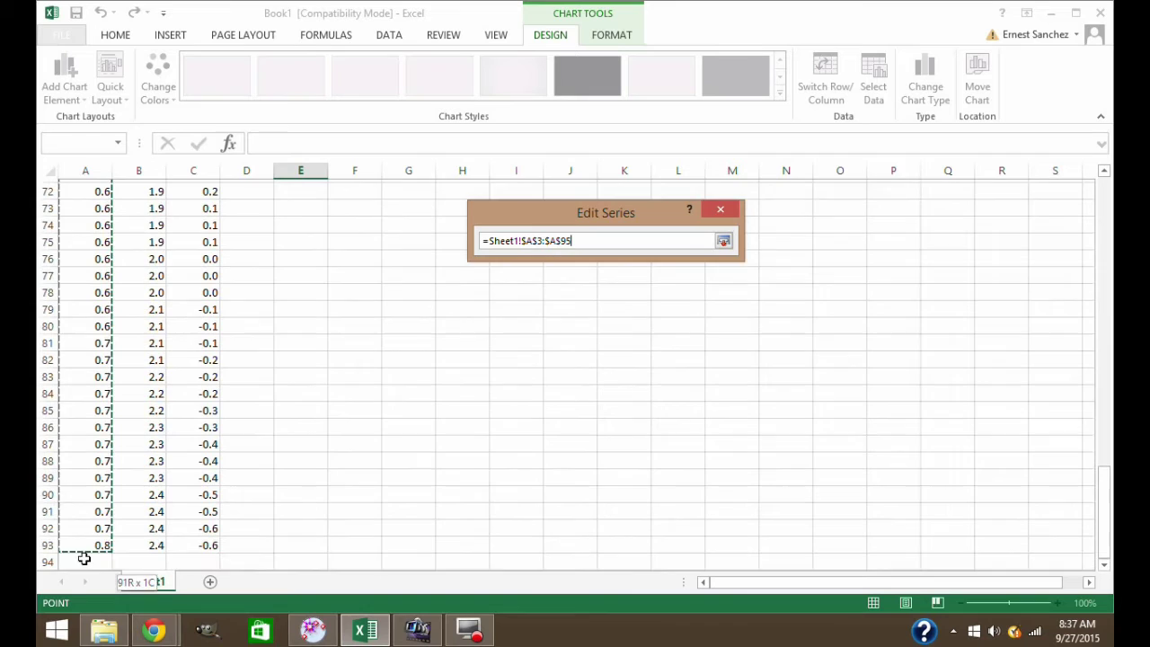
{"action": "left_click_drag", "start_coordinate": [83, 557], "coordinate": [95, 518]}
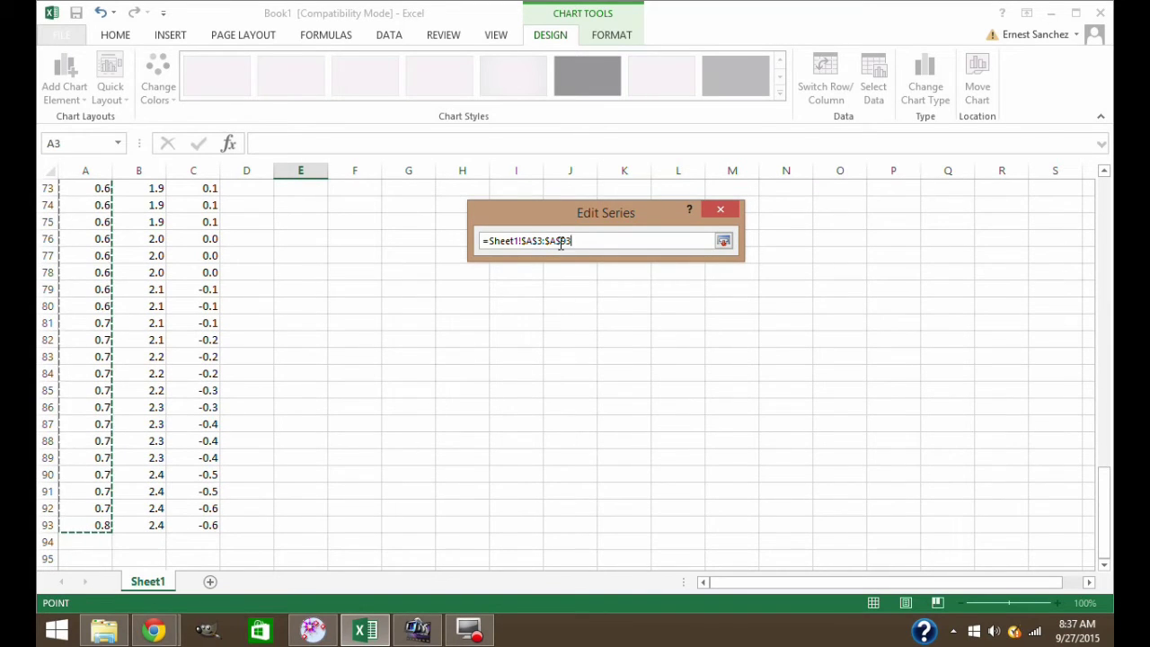
{"action": "left_click", "coordinate": [724, 241]}
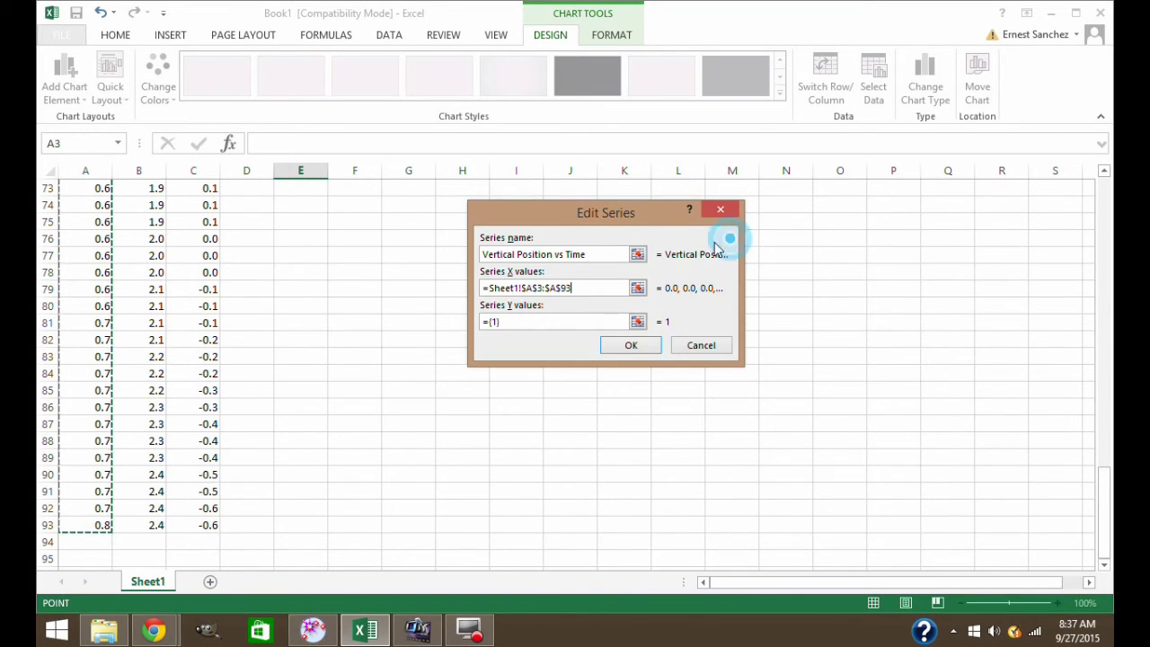
Set the series Y values to =Sheet1!$C$3:$C$93 and confirm the new data source
{"action": "left_click", "coordinate": [637, 322]}
{"action": "scroll", "coordinate": [239, 413], "scroll_direction": "up", "scroll_amount": 18}
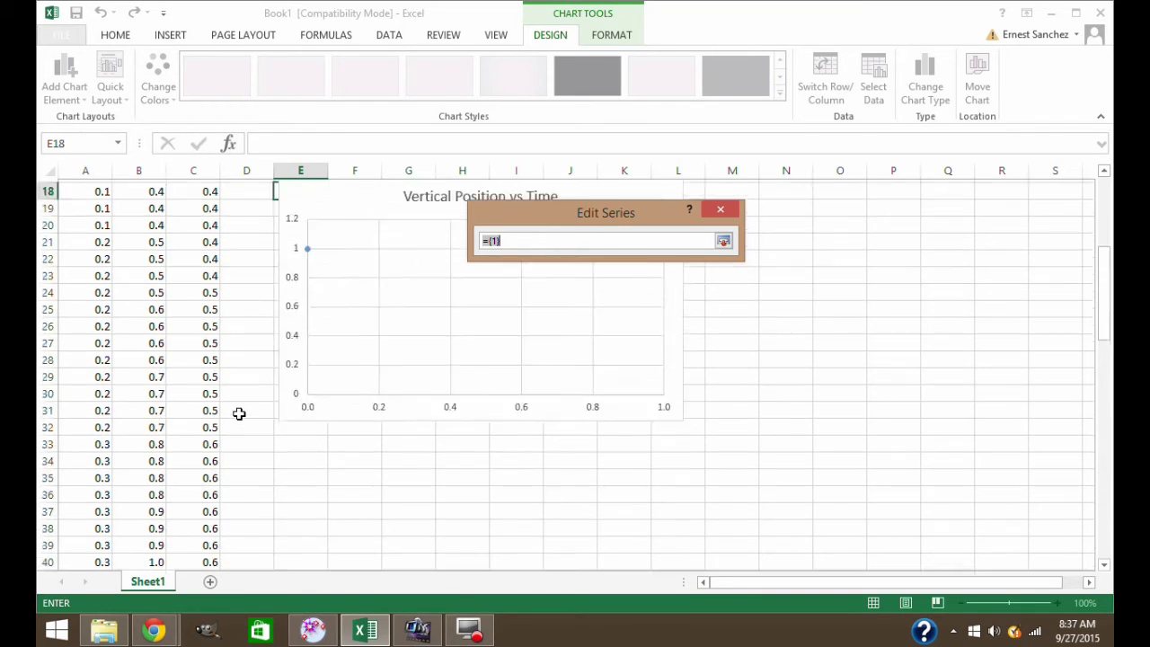
{"action": "scroll", "coordinate": [238, 413], "scroll_direction": "up", "scroll_amount": 6}
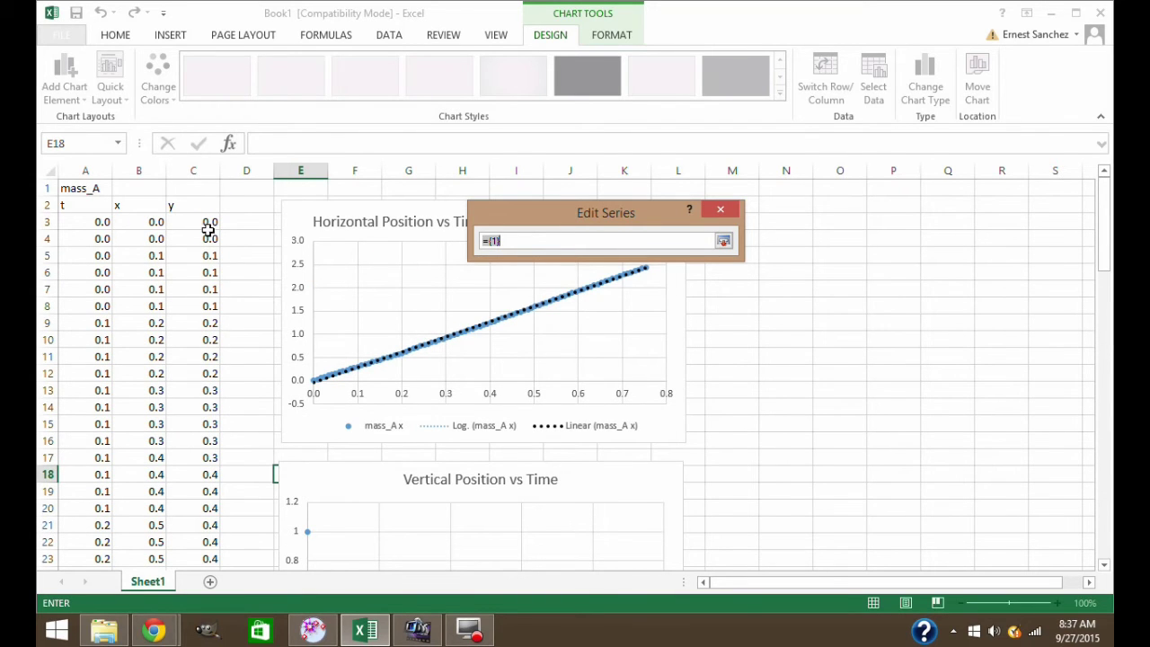
{"action": "left_click_drag", "start_coordinate": [192, 221], "coordinate": [187, 511]}
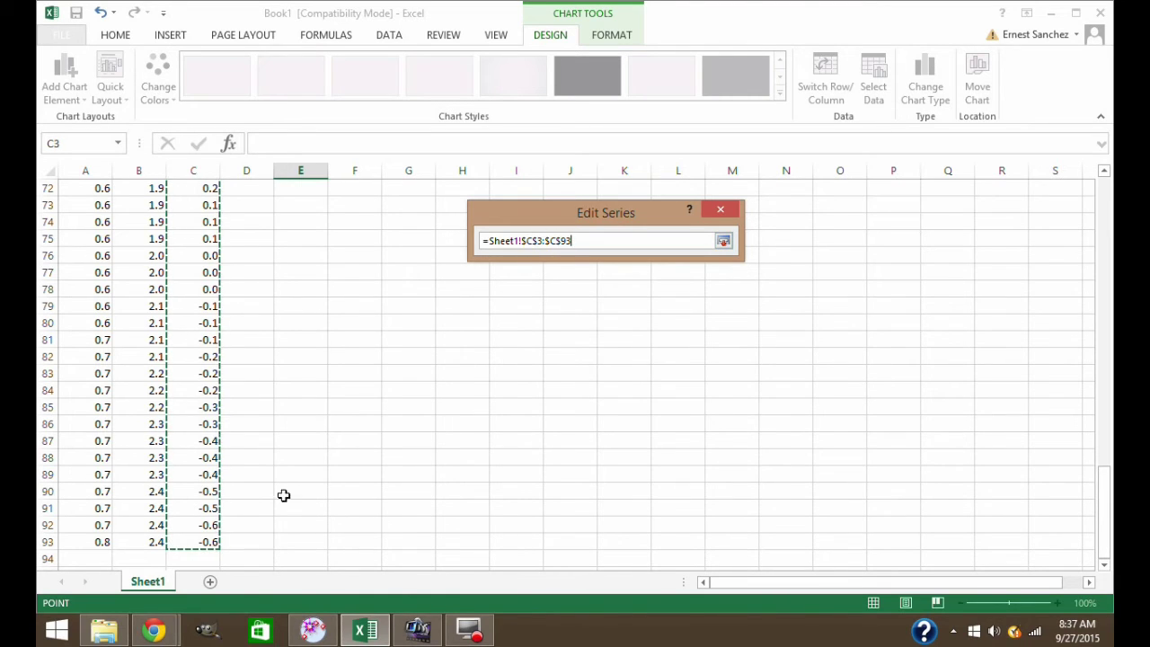
{"action": "left_click", "coordinate": [724, 241]}
{"action": "left_click", "coordinate": [634, 346]}
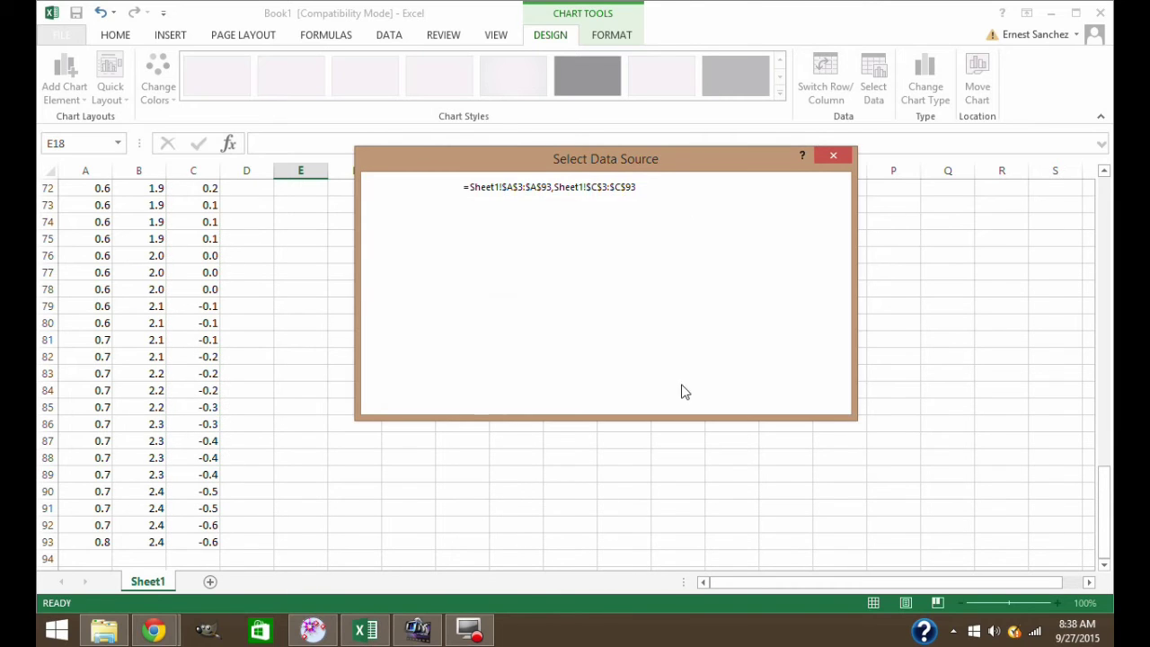
{"action": "left_click", "coordinate": [733, 400]}
{"action": "scroll", "coordinate": [505, 374], "scroll_direction": "up", "scroll_amount": 6}
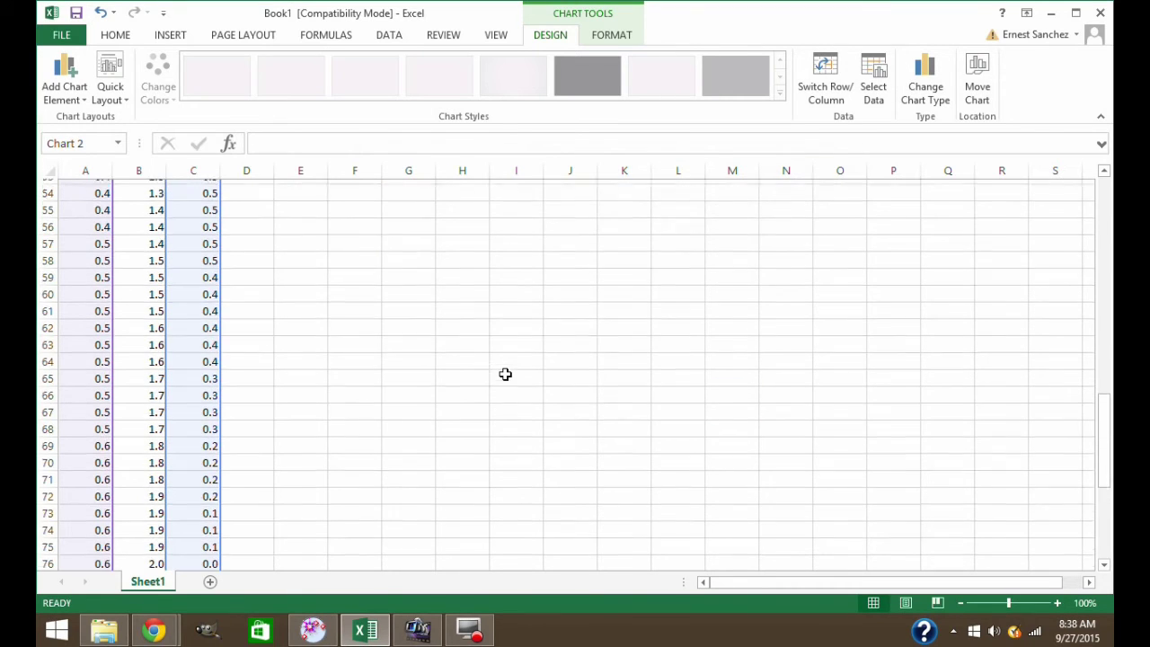
Format Chart 2's vertical axis so the horizontal time axis crosses at value -0.8
{"action": "scroll", "coordinate": [505, 374], "scroll_direction": "up", "scroll_amount": 16}
{"action": "scroll", "coordinate": [505, 374], "scroll_direction": "down", "scroll_amount": 3}
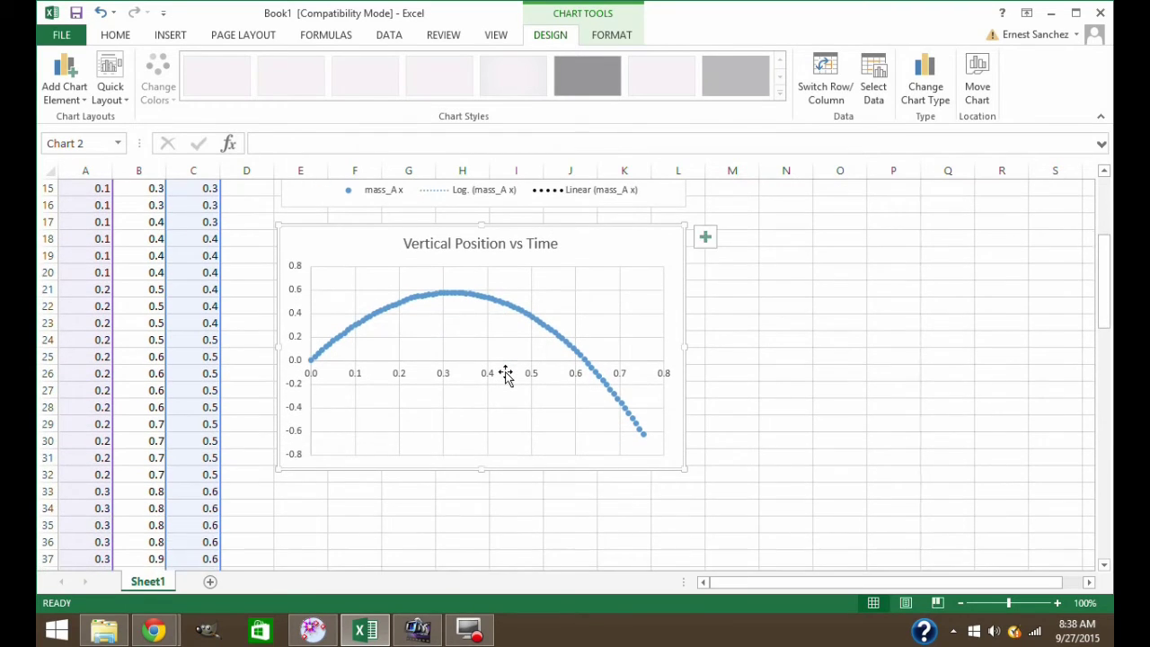
{"action": "scroll", "coordinate": [505, 373], "scroll_direction": "up", "scroll_amount": 1}
{"action": "scroll", "coordinate": [505, 373], "scroll_direction": "down", "scroll_amount": 1}
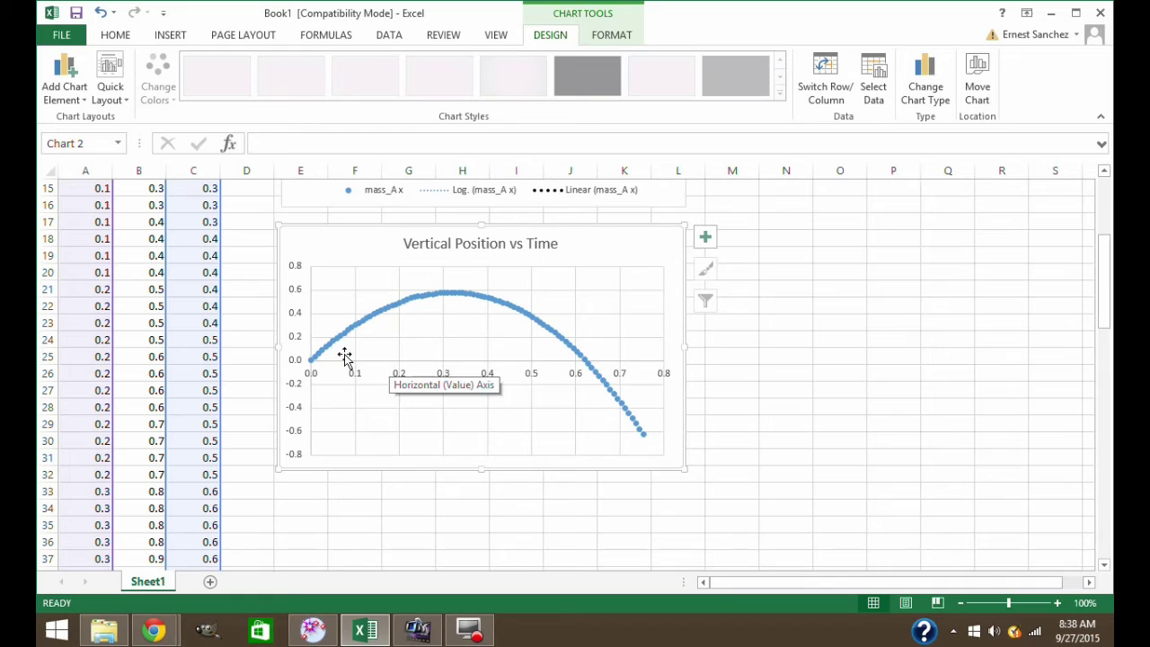
{"action": "left_click", "coordinate": [309, 333]}
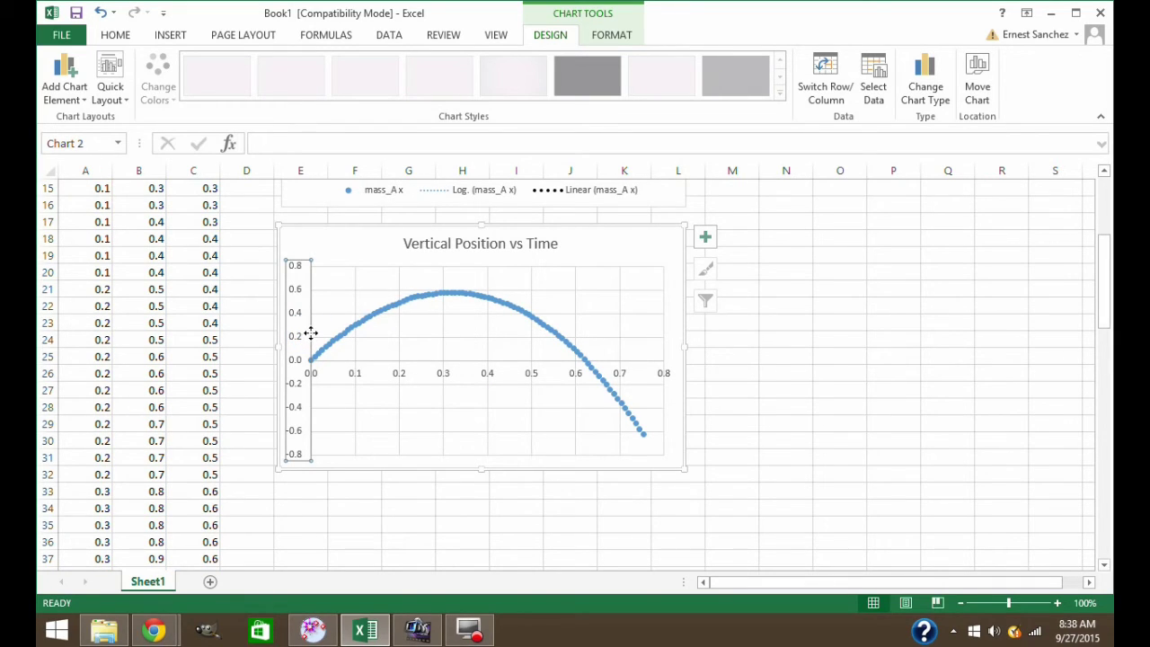
{"action": "right_click", "coordinate": [309, 333]}
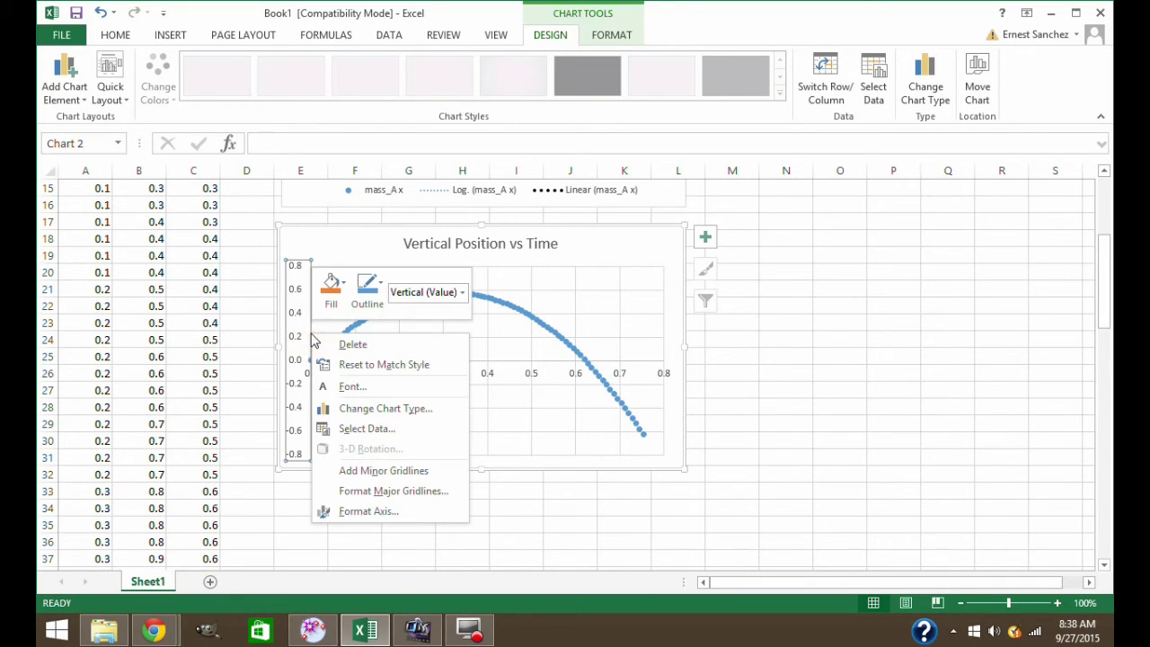
{"action": "left_click", "coordinate": [368, 511]}
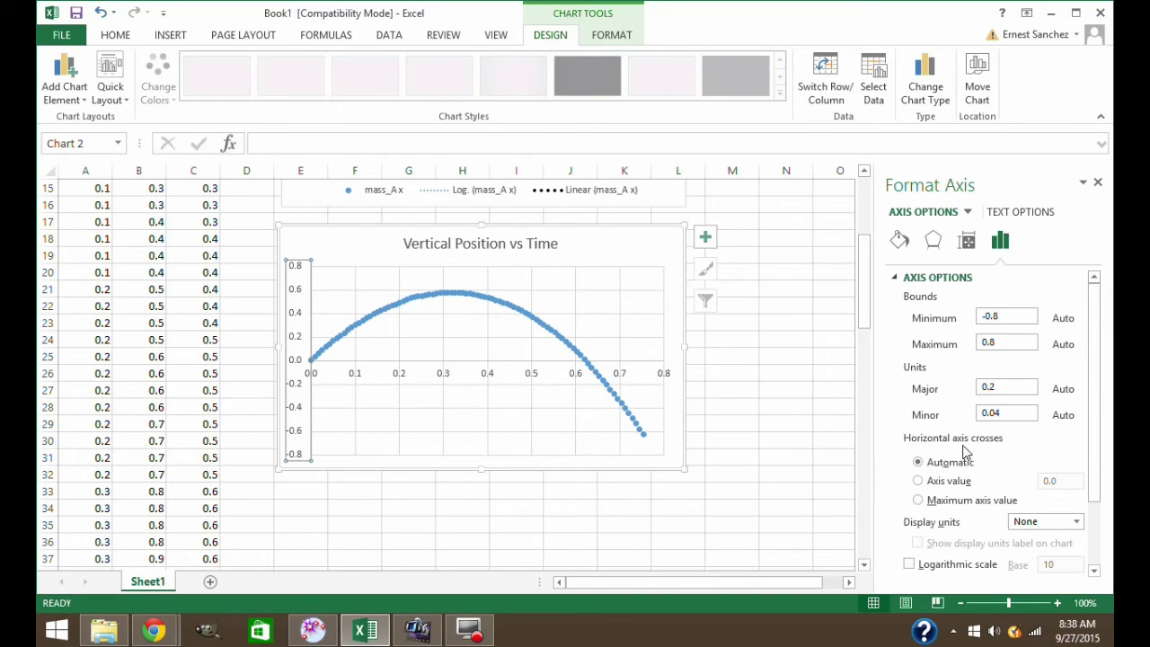
{"action": "left_click", "coordinate": [925, 480]}
{"action": "left_click", "coordinate": [1066, 480]}
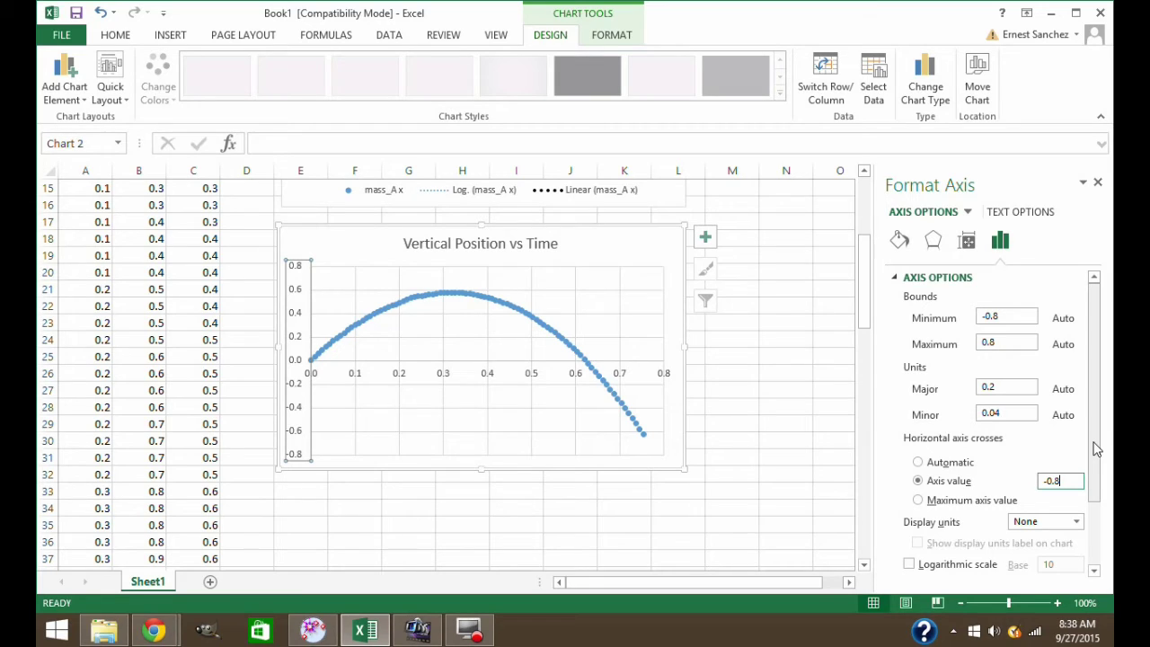
{"action": "key", "text": "Return"}
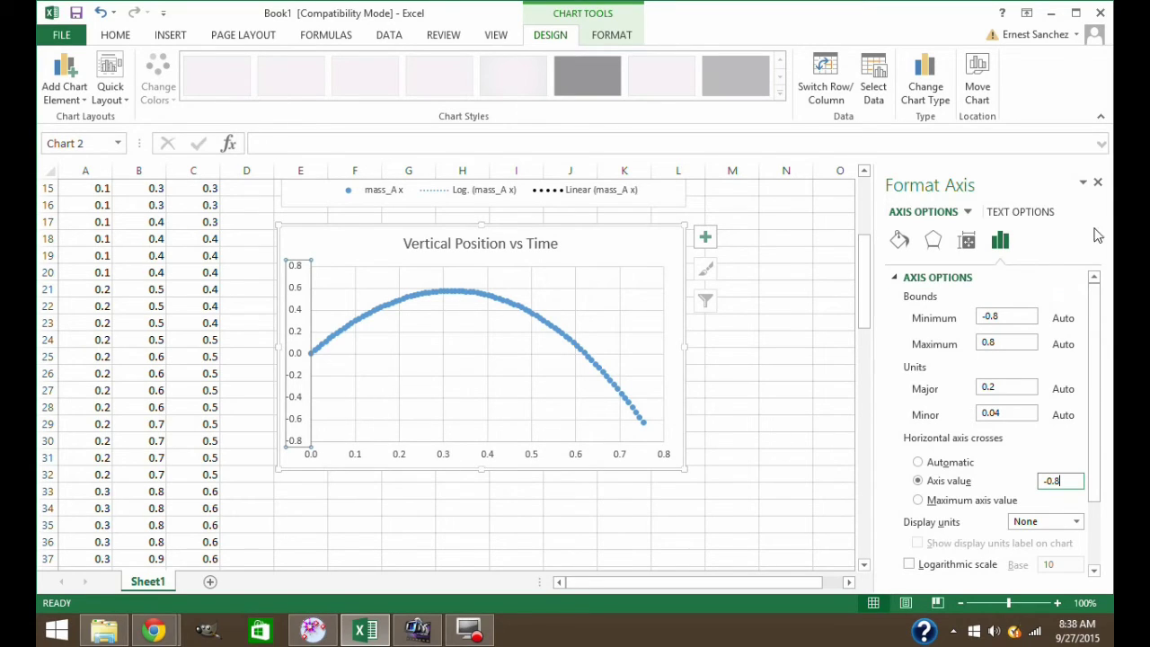
Move the Vertical Position vs Time chart title to the chart's top left
{"action": "left_click", "coordinate": [1098, 183]}
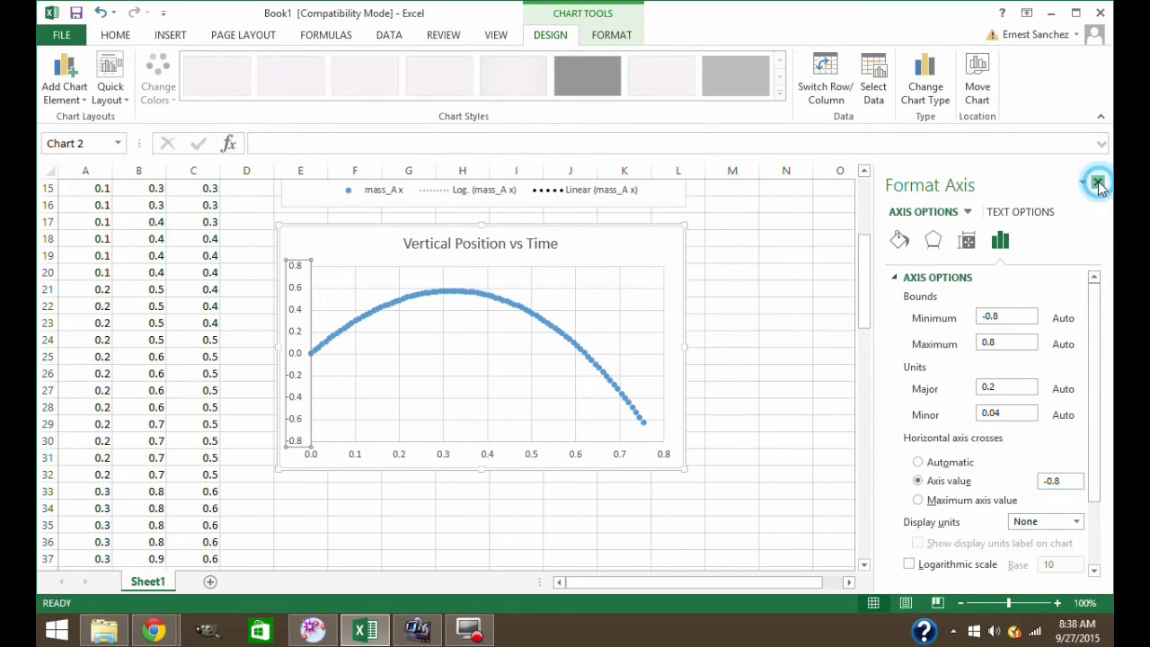
{"action": "left_click", "coordinate": [550, 244]}
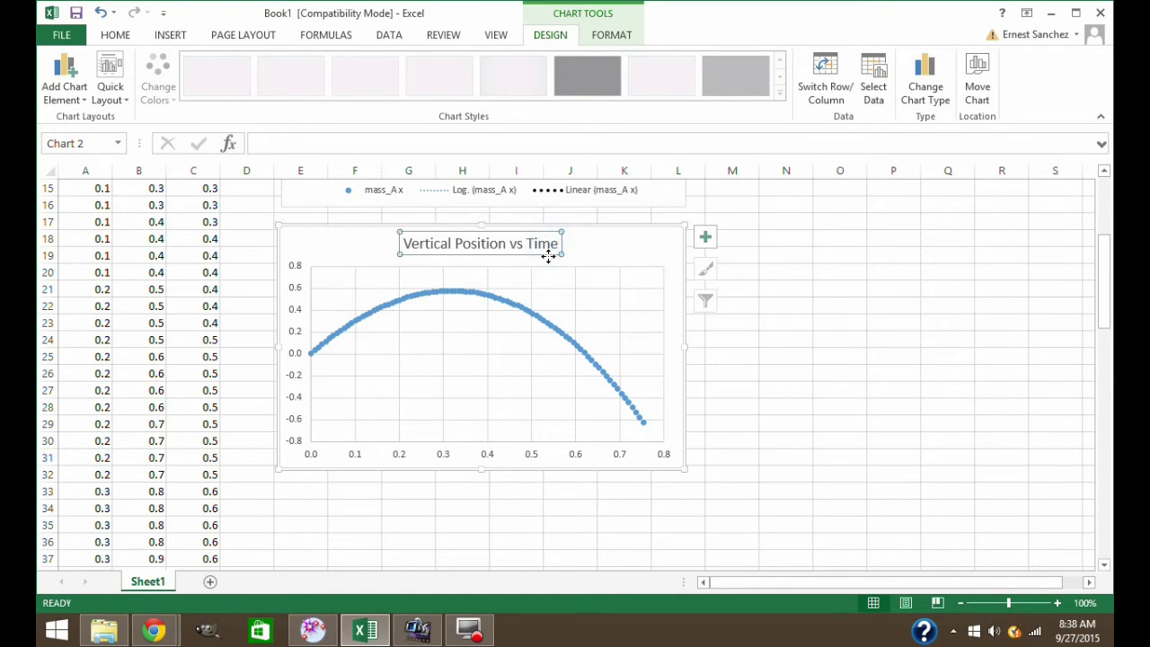
{"action": "left_click_drag", "start_coordinate": [548, 254], "coordinate": [434, 256]}
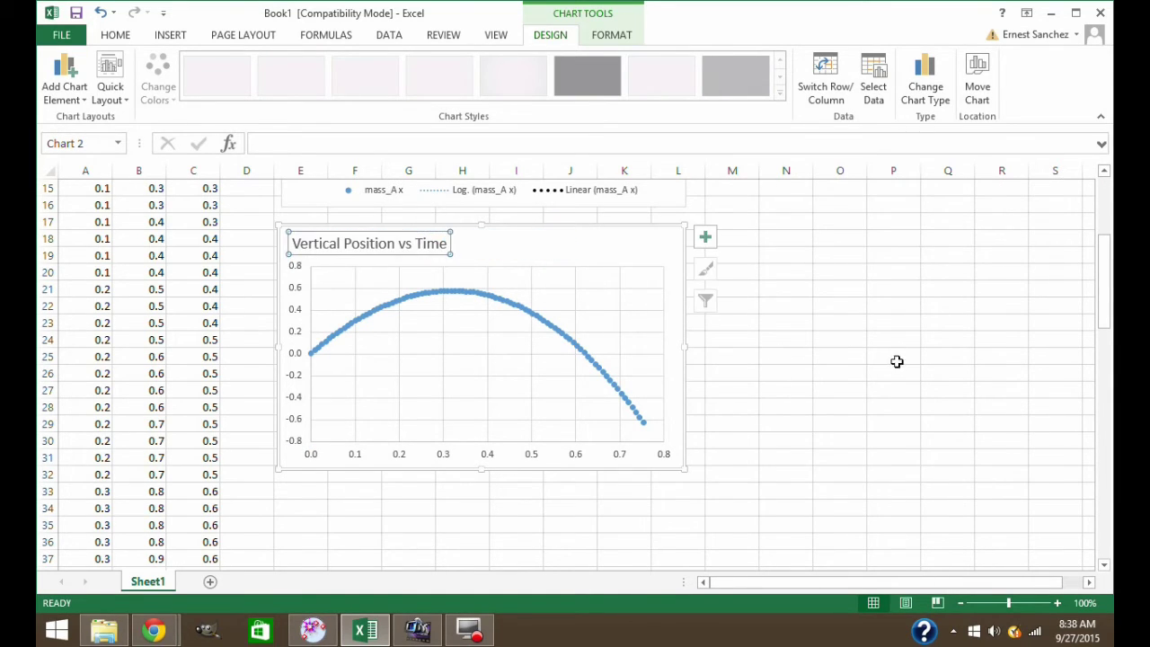
{"action": "left_click", "coordinate": [860, 391]}
Add a trendline to the vertical position data, styled solid black at 2.5 pt
{"action": "left_click", "coordinate": [550, 331]}
{"action": "right_click", "coordinate": [550, 331]}
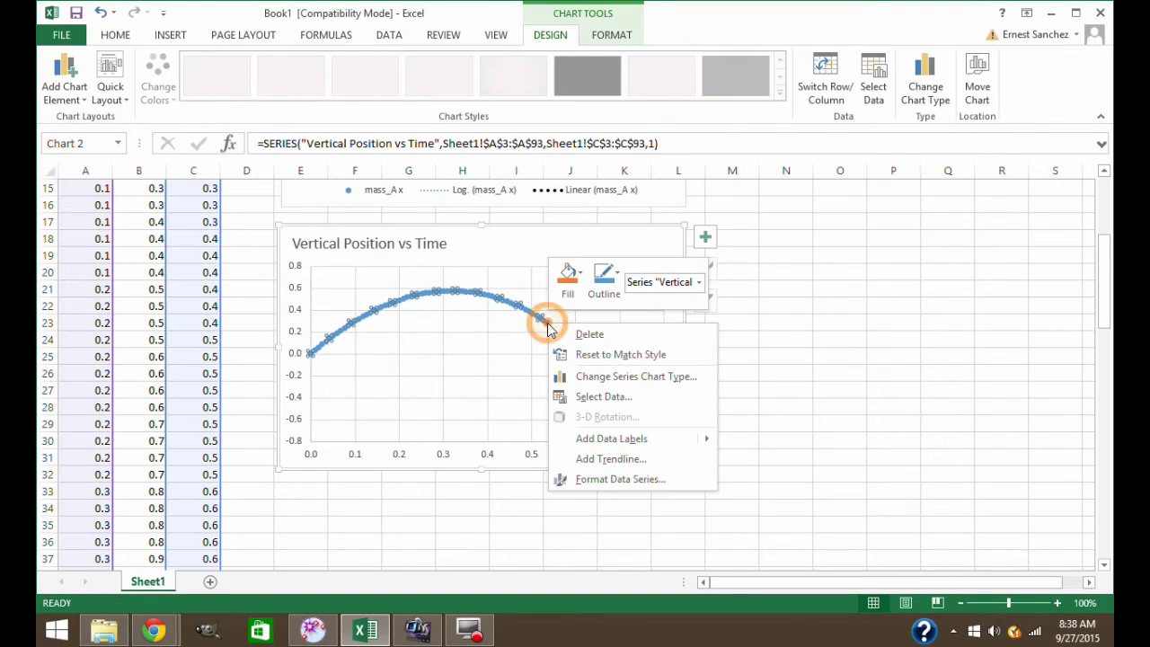
{"action": "left_click", "coordinate": [616, 460]}
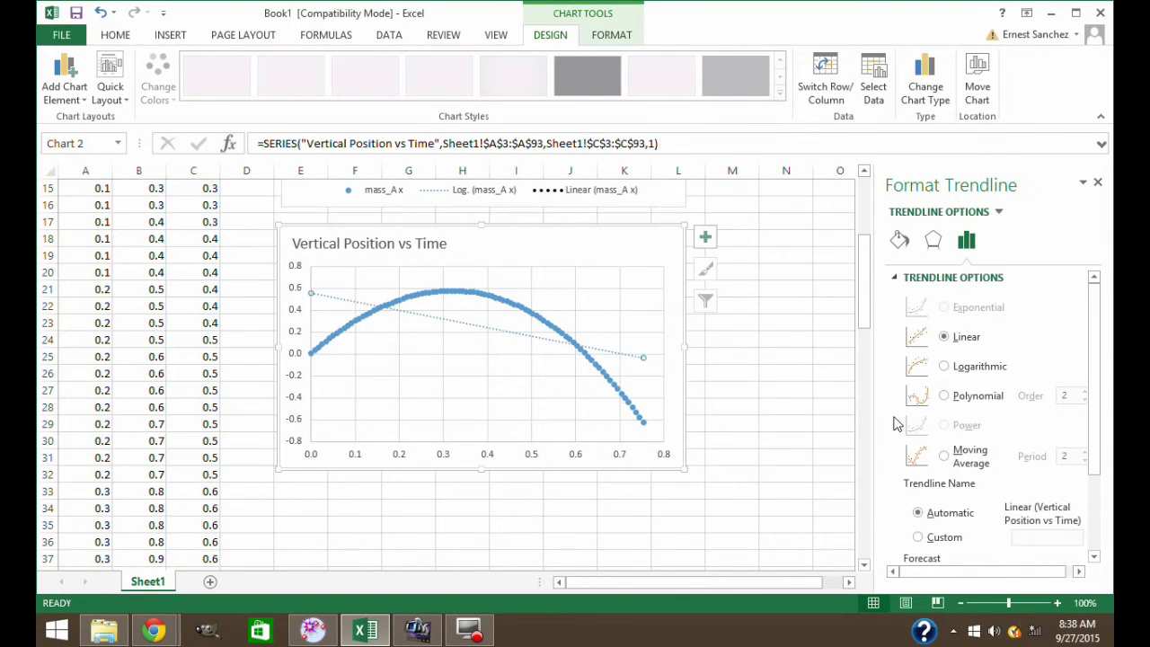
{"action": "left_click", "coordinate": [899, 243]}
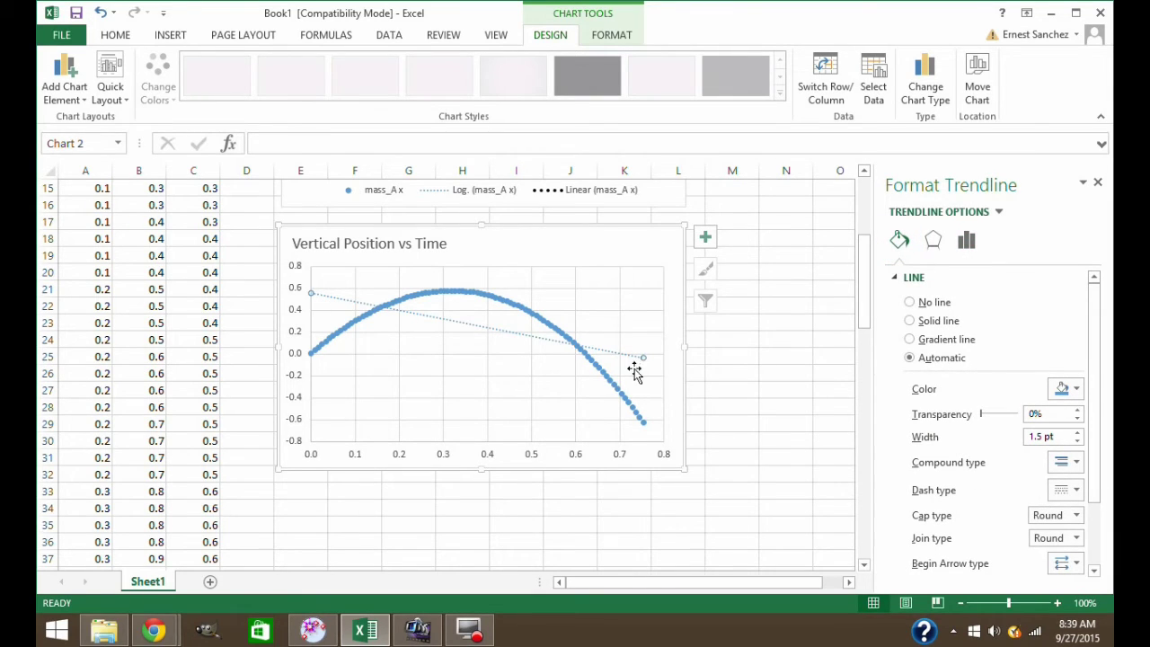
{"action": "left_click", "coordinate": [1076, 388]}
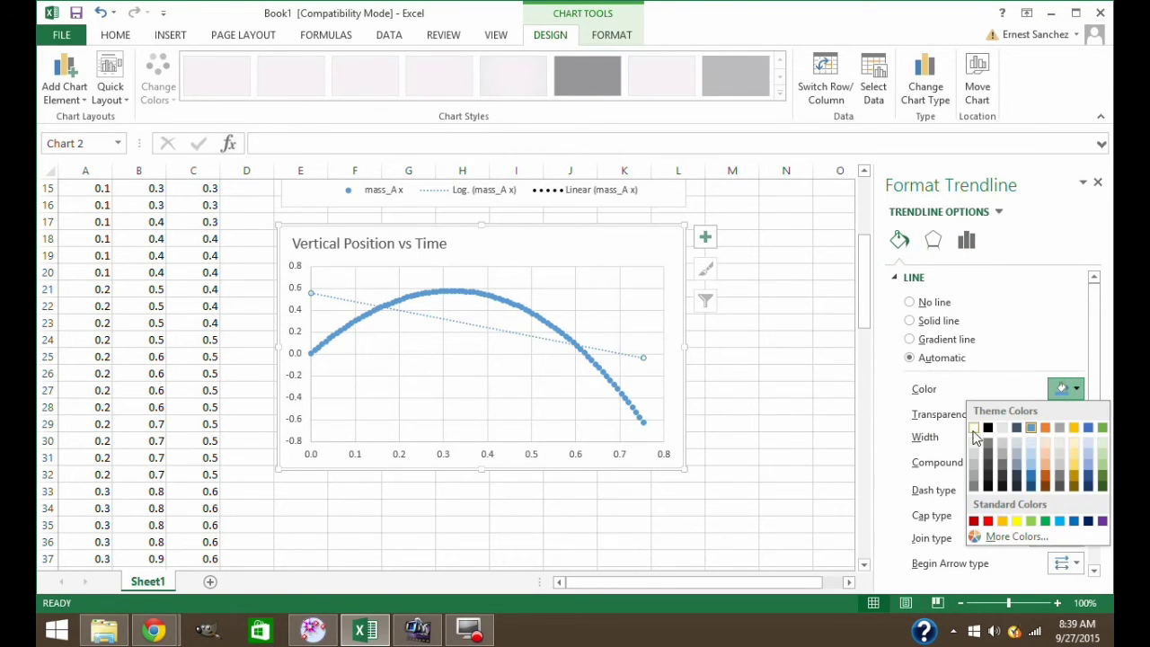
{"action": "left_click", "coordinate": [992, 434]}
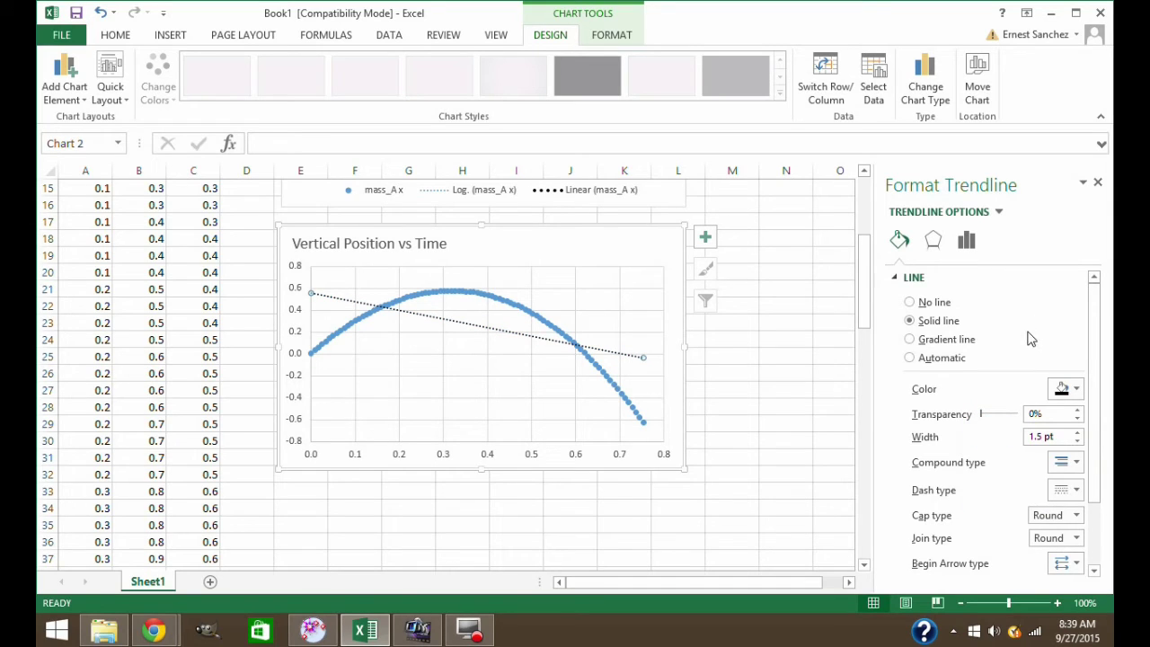
{"action": "left_click", "coordinate": [1077, 432]}
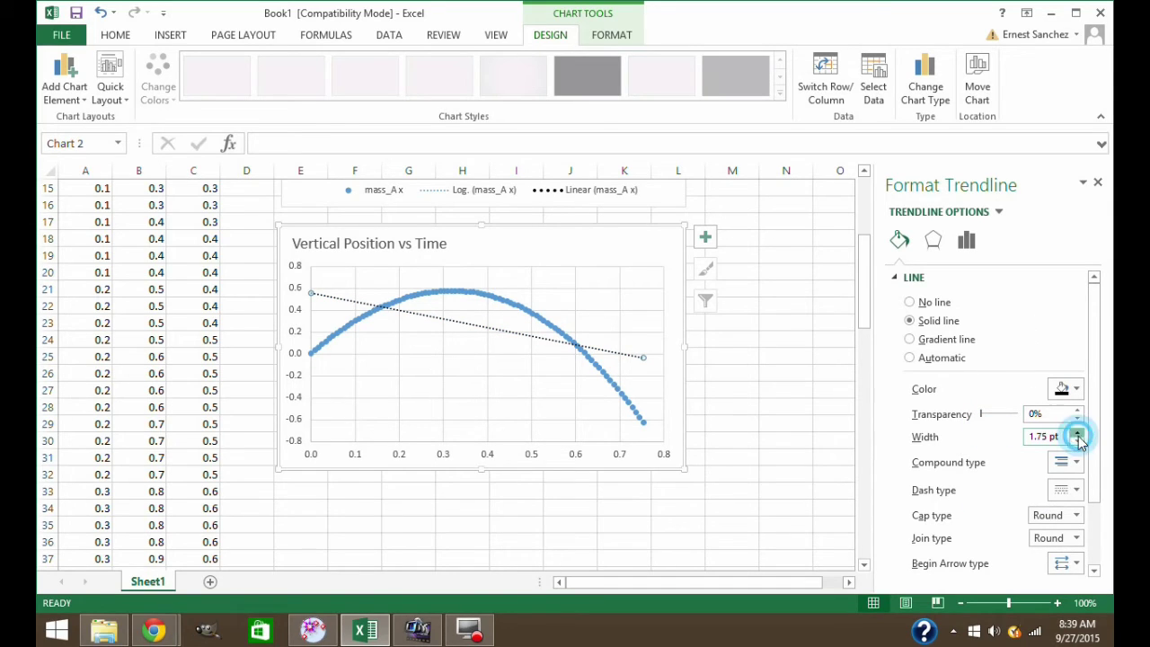
{"action": "left_click", "coordinate": [1076, 432]}
{"action": "left_click", "coordinate": [1077, 433]}
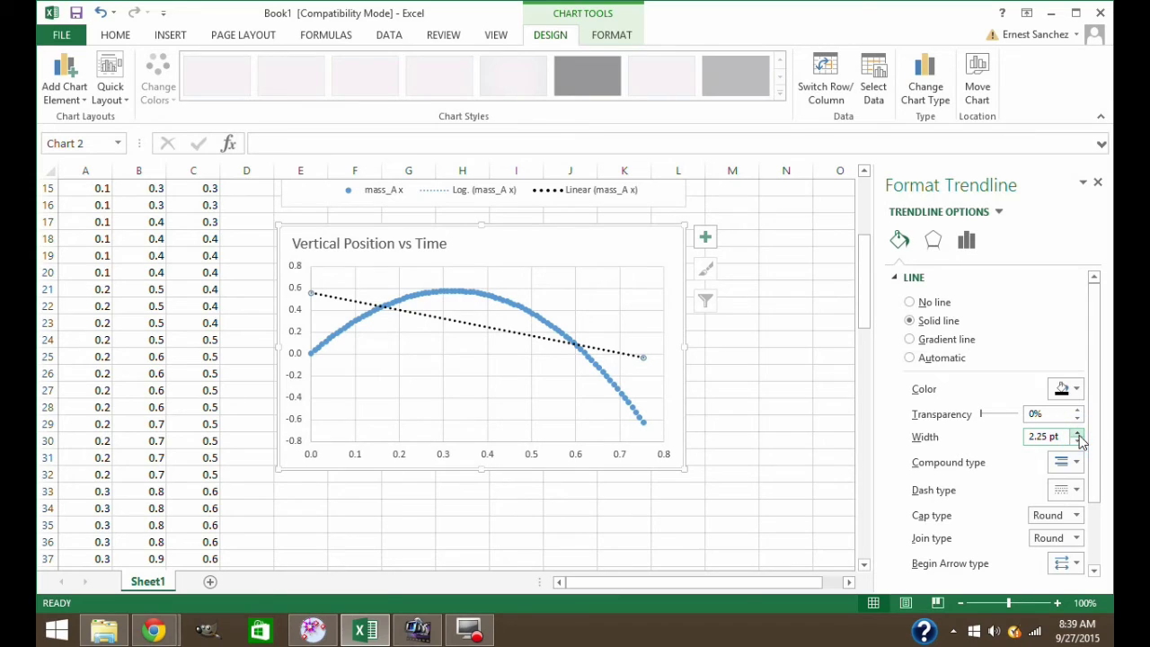
{"action": "left_click", "coordinate": [1077, 433]}
Change the vertical trendline type from Moving Average to Polynomial, order 2
{"action": "left_click", "coordinate": [967, 242]}
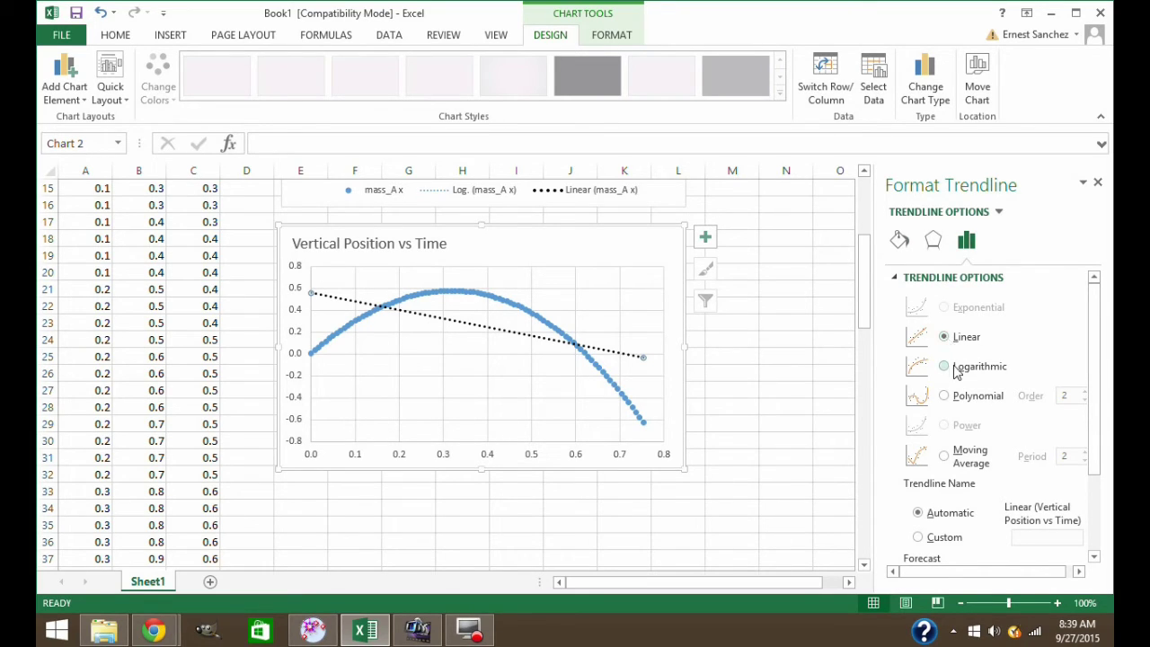
{"action": "left_click", "coordinate": [943, 457]}
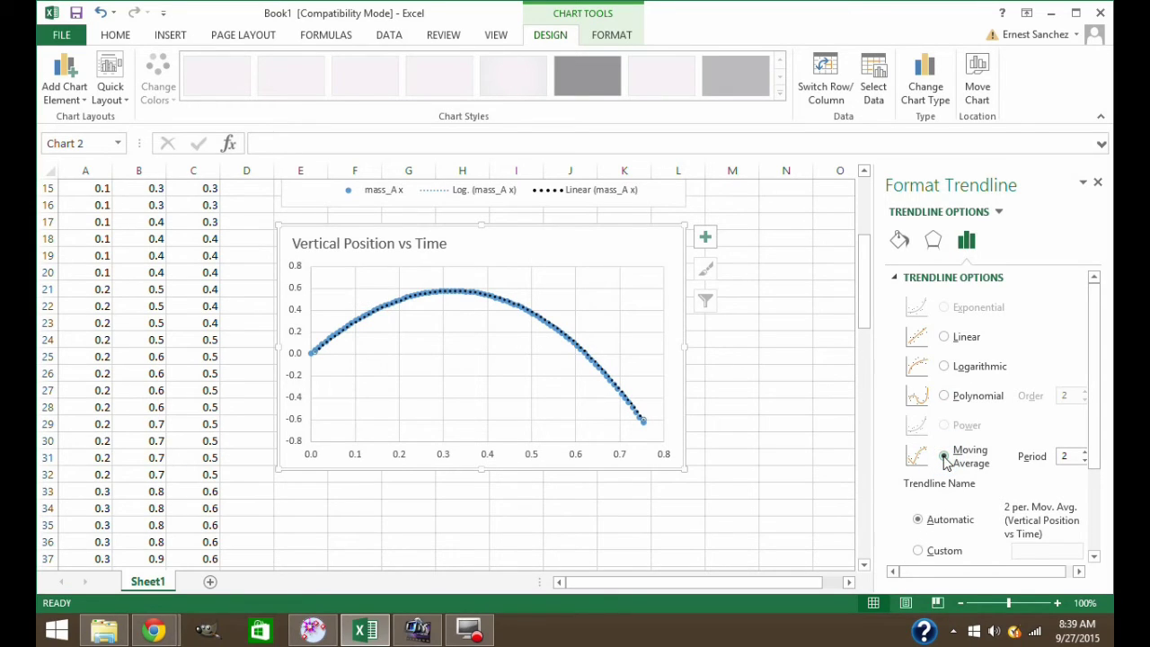
{"action": "left_click", "coordinate": [945, 396]}
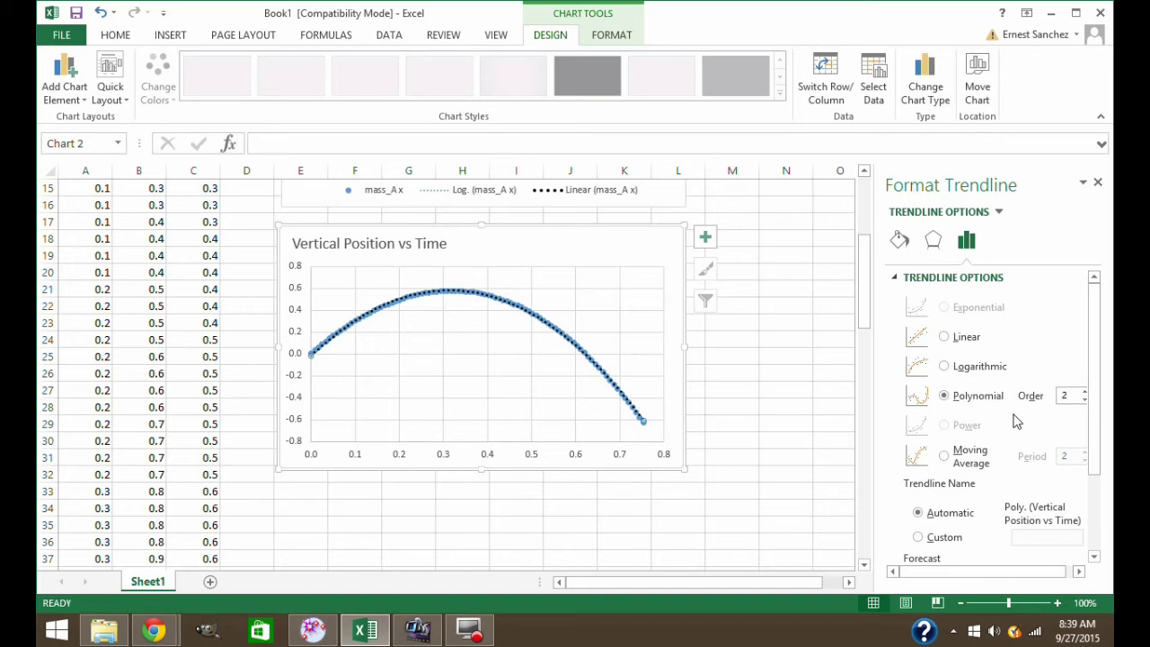
{"action": "scroll", "coordinate": [1013, 415], "scroll_direction": "down", "scroll_amount": 3}
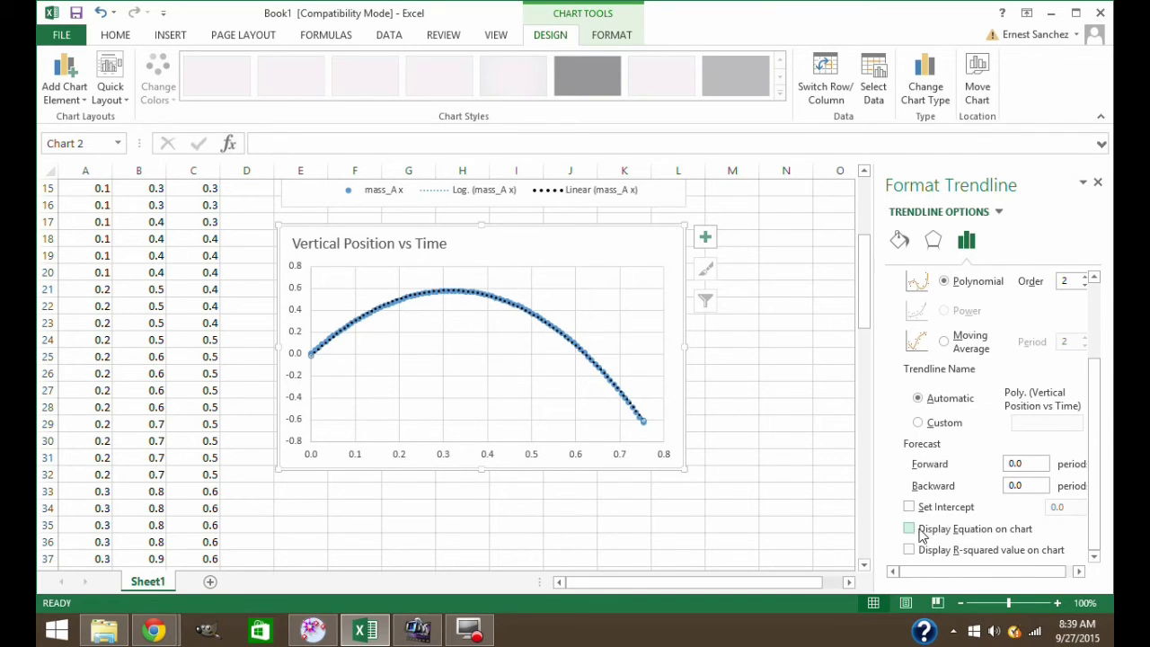
Display the equation y = -6.1331x² + 3.8346x - 0.0163 at the chart's top right
{"action": "left_click", "coordinate": [910, 528]}
{"action": "left_click", "coordinate": [537, 424]}
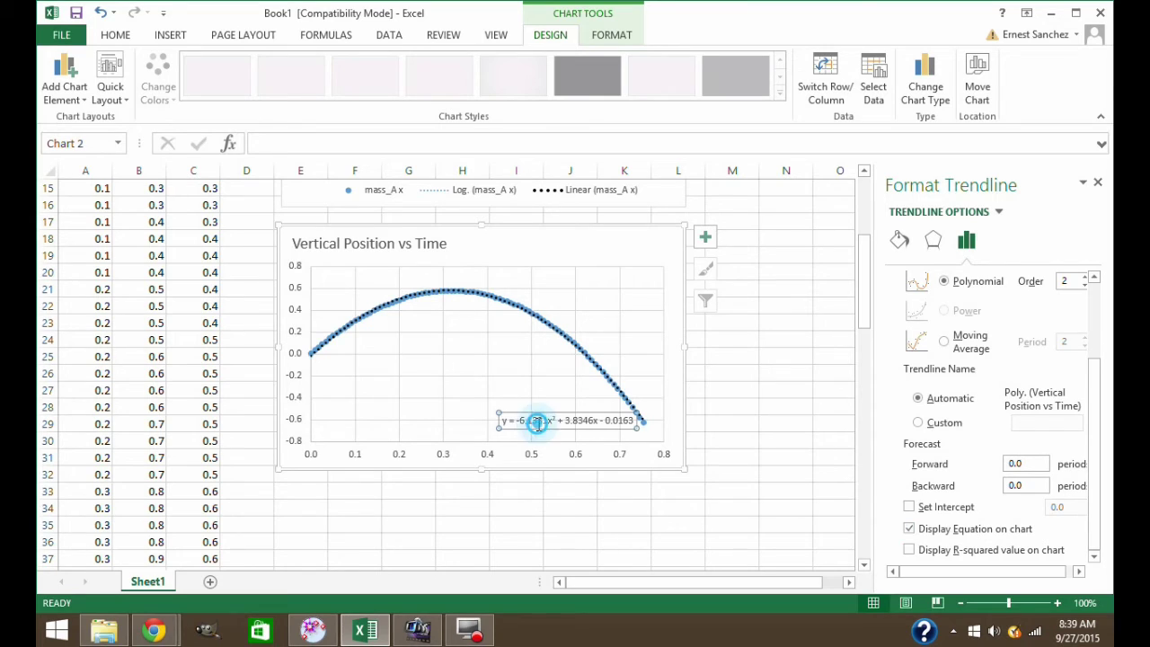
{"action": "left_click_drag", "start_coordinate": [539, 415], "coordinate": [569, 242]}
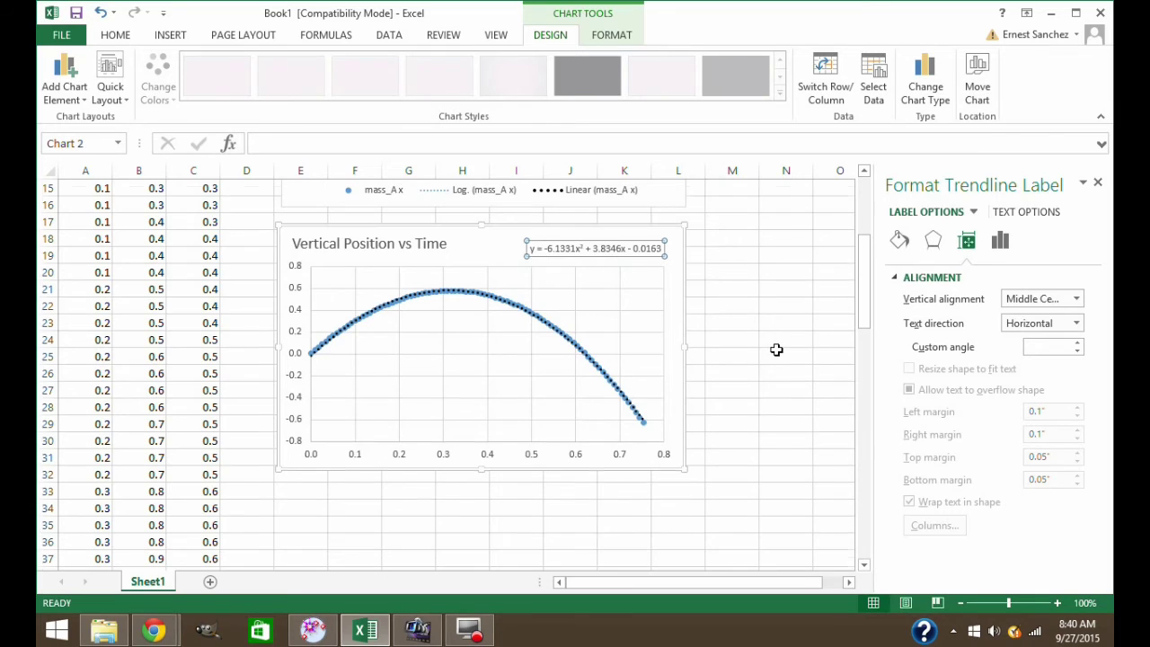
{"action": "scroll", "coordinate": [776, 348], "scroll_direction": "up", "scroll_amount": 5}
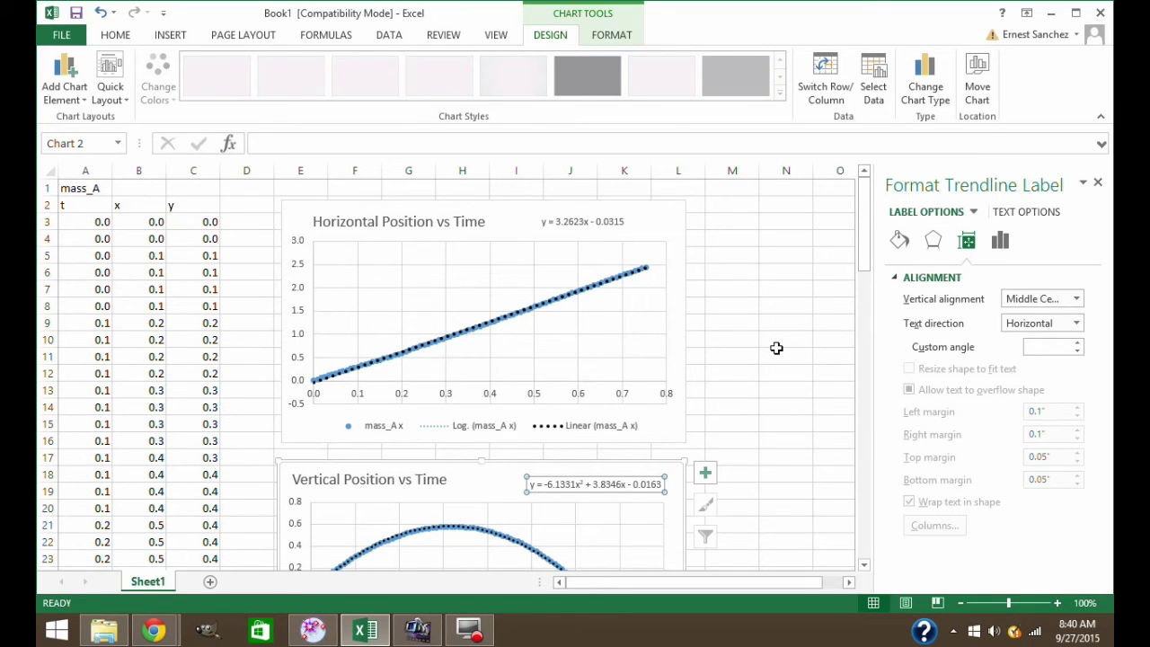
{"action": "scroll", "coordinate": [776, 348], "scroll_direction": "down", "scroll_amount": 4}
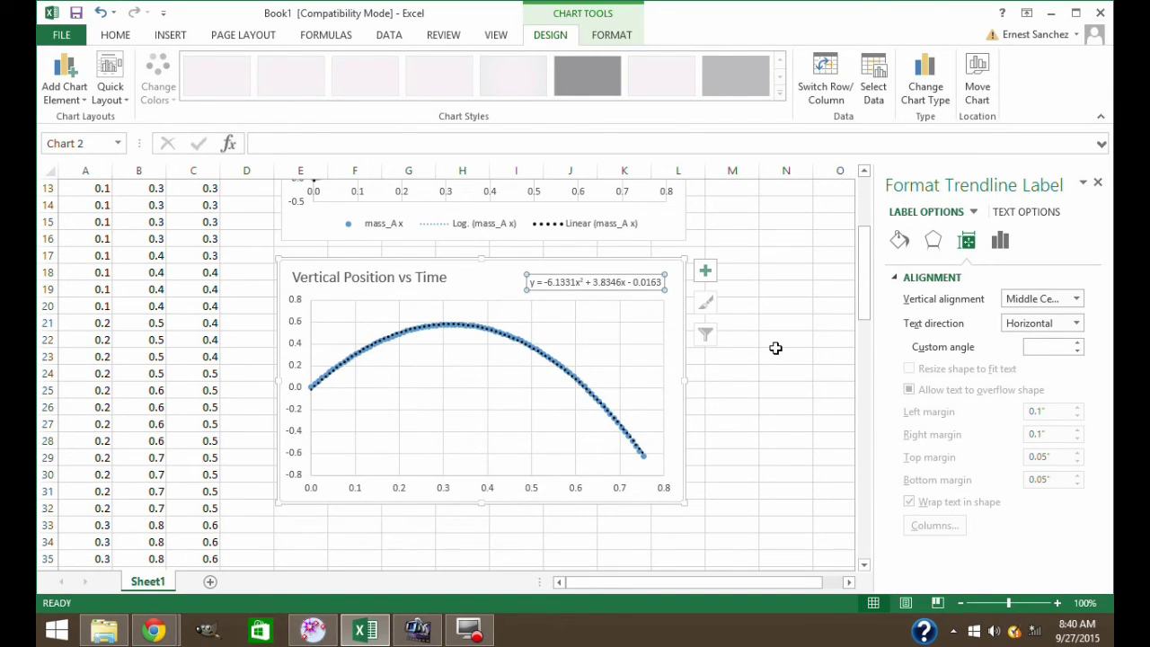
{"action": "scroll", "coordinate": [776, 347], "scroll_direction": "up", "scroll_amount": 4}
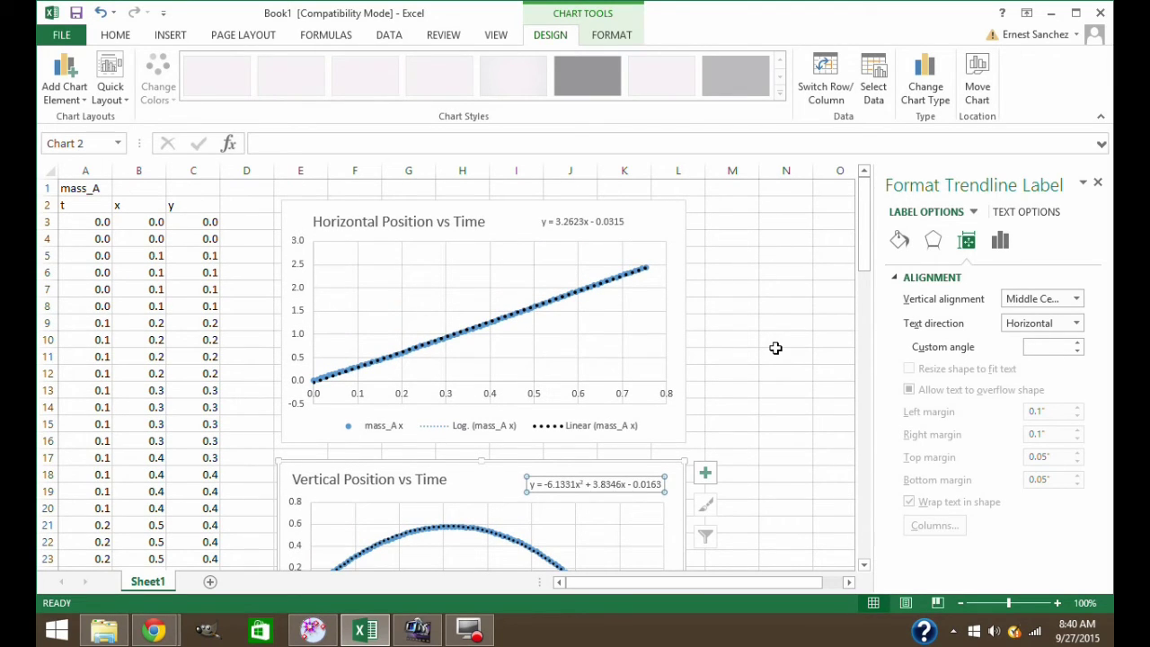
{"action": "scroll", "coordinate": [776, 348], "scroll_direction": "down", "scroll_amount": 3}
{"action": "scroll", "coordinate": [776, 347], "scroll_direction": "up", "scroll_amount": 3}
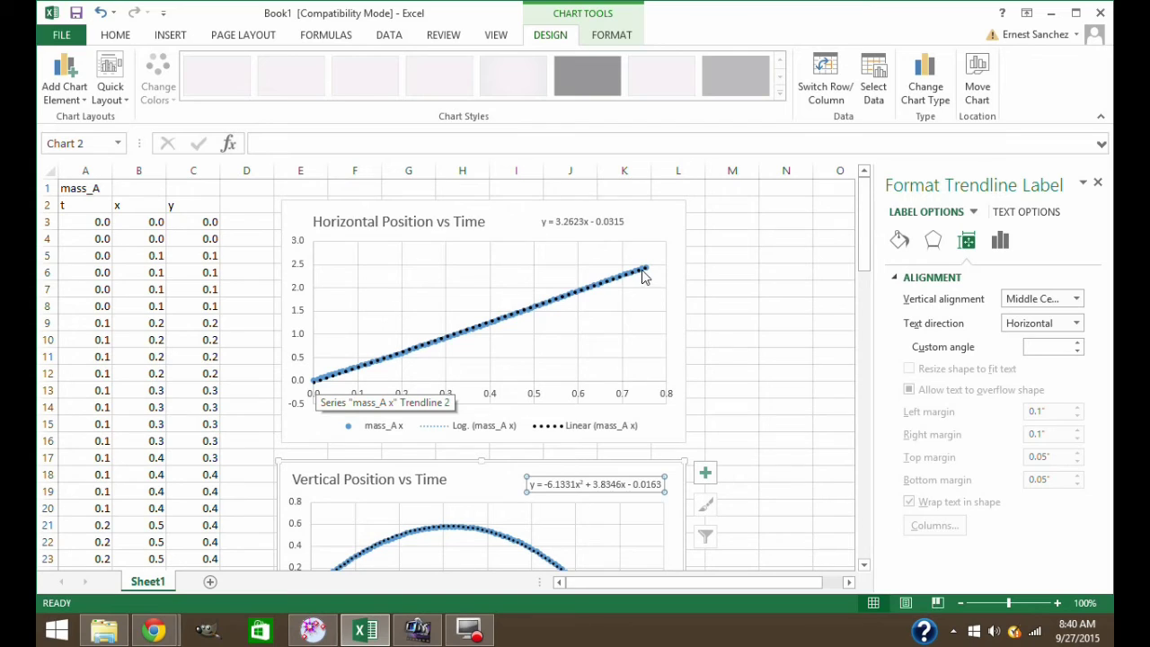
{"action": "scroll", "coordinate": [787, 316], "scroll_direction": "down", "scroll_amount": 4}
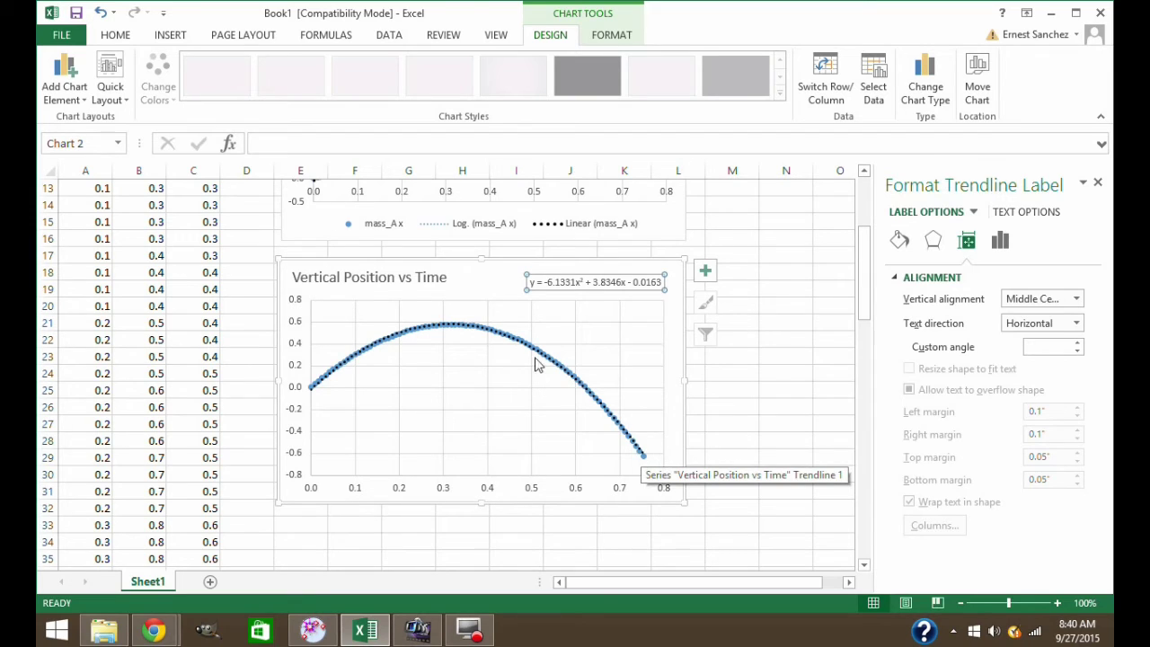
{"action": "scroll", "coordinate": [467, 377], "scroll_direction": "up", "scroll_amount": 2}
{"action": "scroll", "coordinate": [467, 377], "scroll_direction": "up", "scroll_amount": 2}
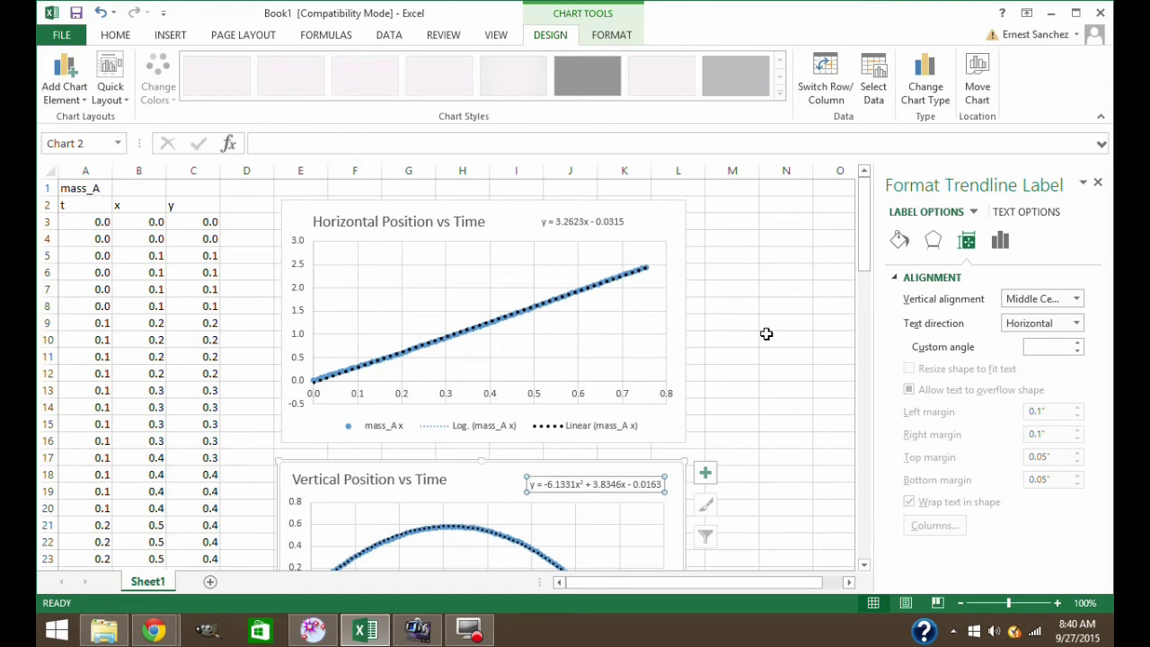
{"action": "scroll", "coordinate": [766, 333], "scroll_direction": "down", "scroll_amount": 4}
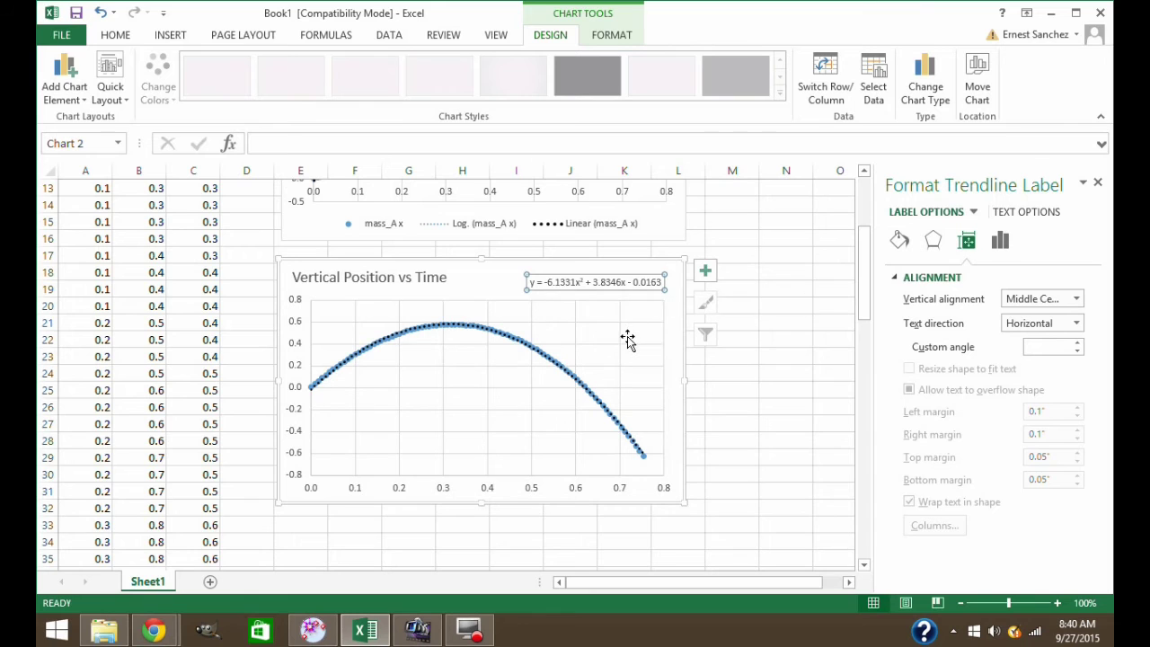
{"action": "scroll", "coordinate": [626, 339], "scroll_direction": "up", "scroll_amount": 3}
{"action": "scroll", "coordinate": [410, 323], "scroll_direction": "up", "scroll_amount": 1}
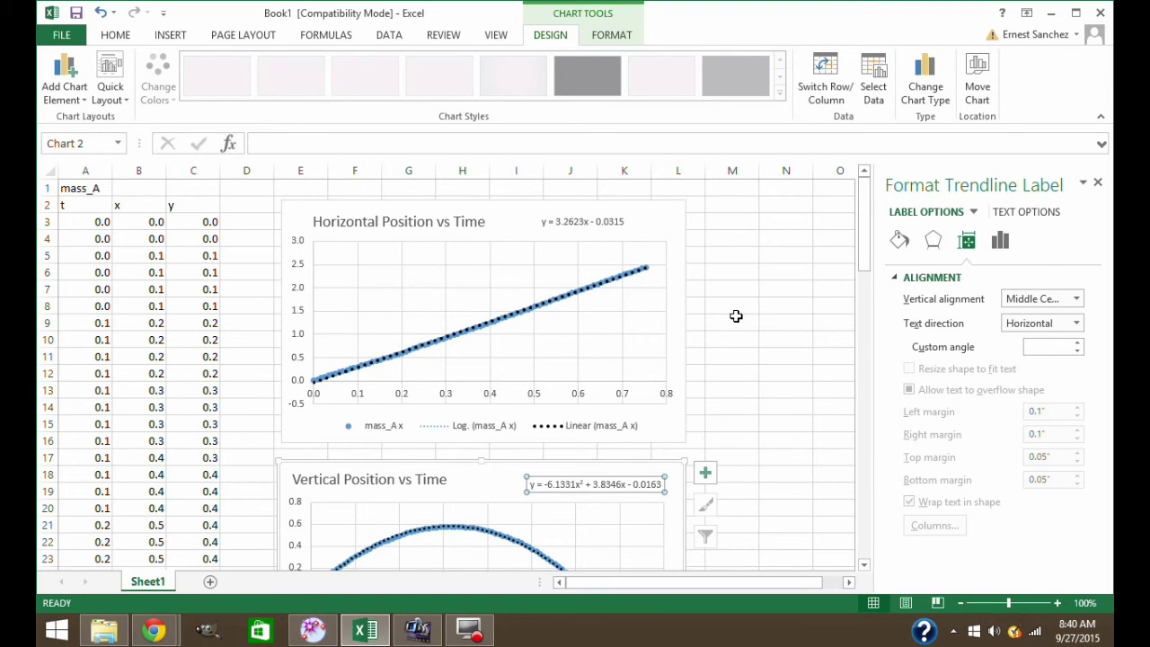
{"action": "scroll", "coordinate": [735, 315], "scroll_direction": "down", "scroll_amount": 4}
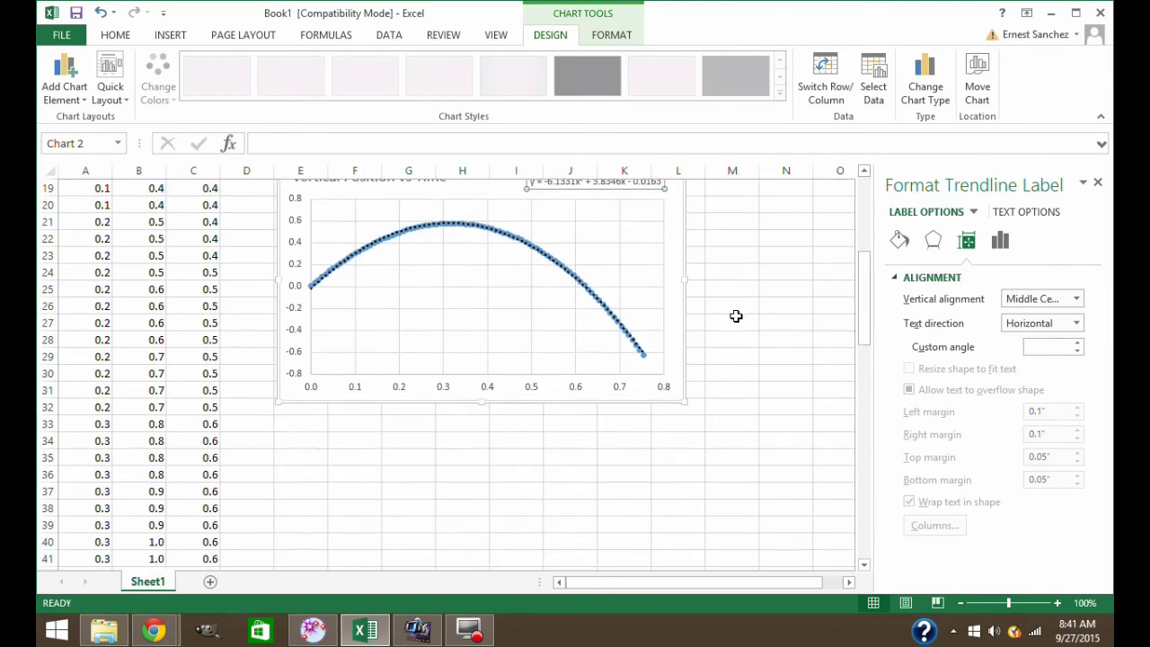
{"action": "scroll", "coordinate": [736, 315], "scroll_direction": "up", "scroll_amount": 6}
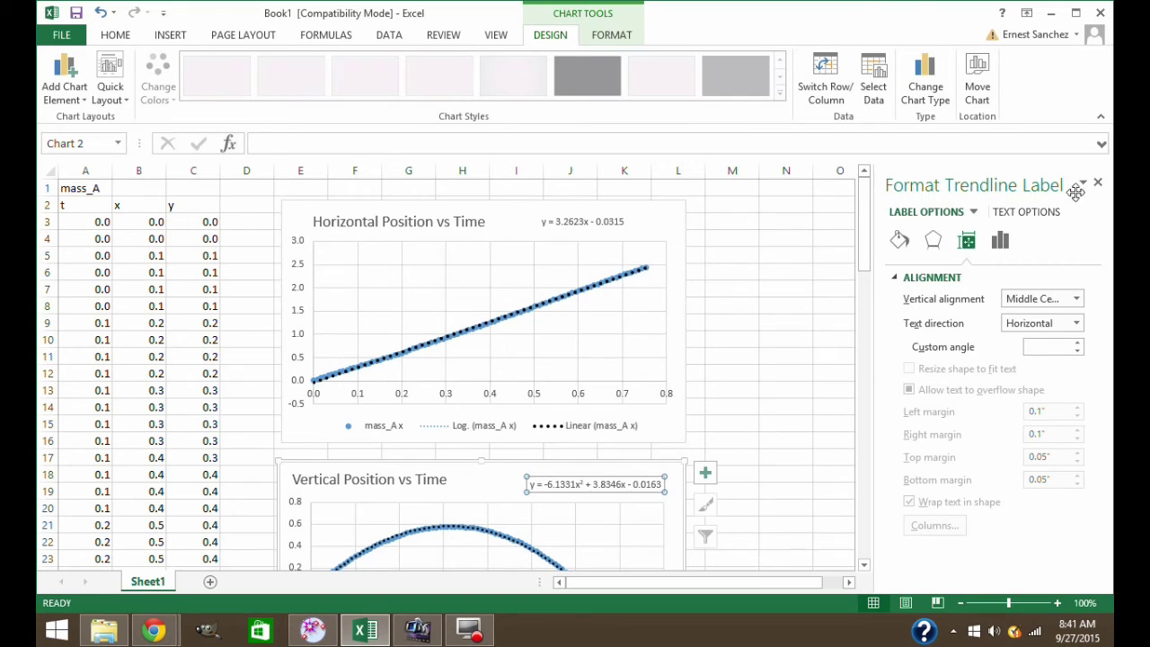
Close the trendline label pane and select the Horizontal Position vs Time chart's horizontal axis
{"action": "left_click", "coordinate": [1097, 183]}
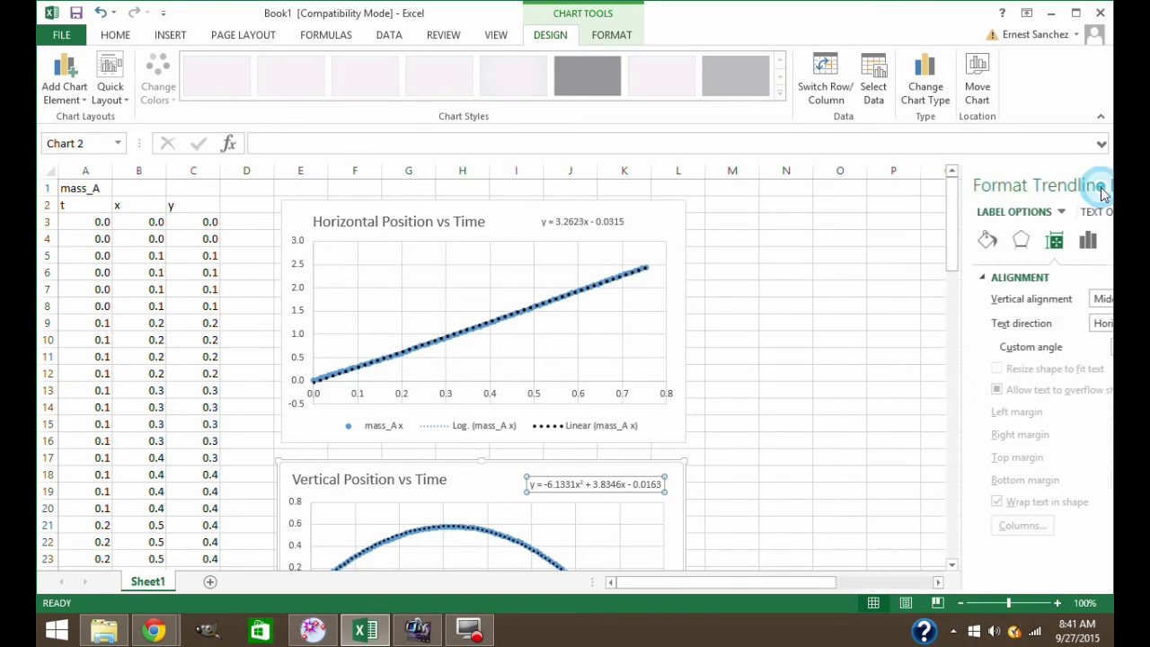
{"action": "left_click", "coordinate": [567, 221]}
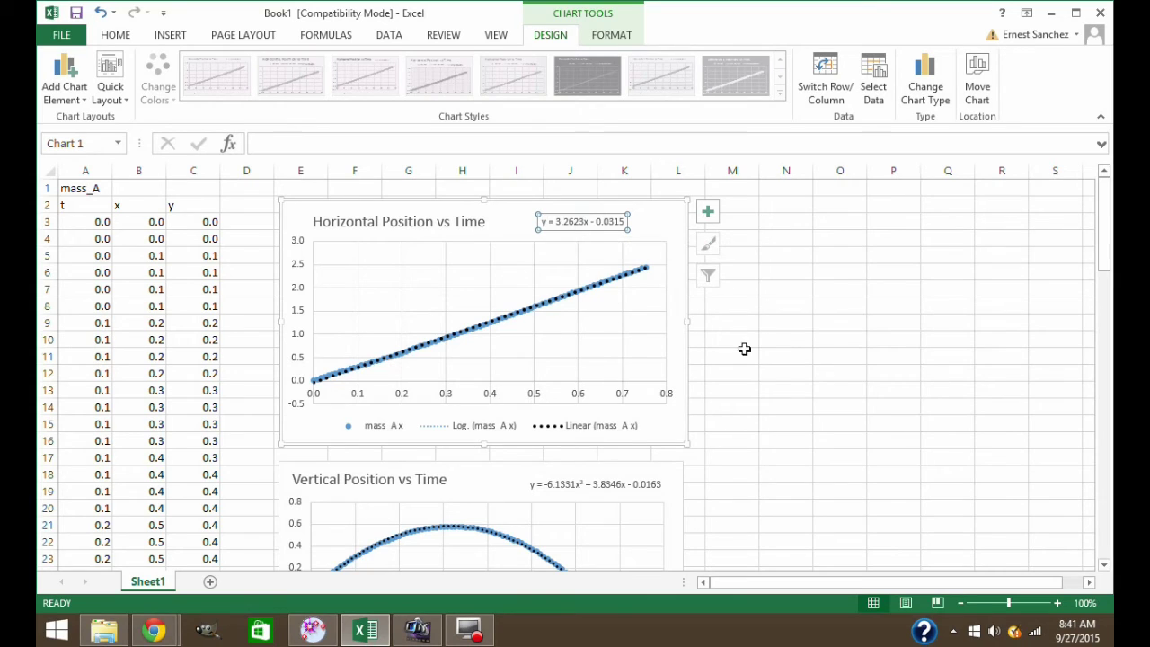
{"action": "scroll", "coordinate": [797, 347], "scroll_direction": "down", "scroll_amount": 2}
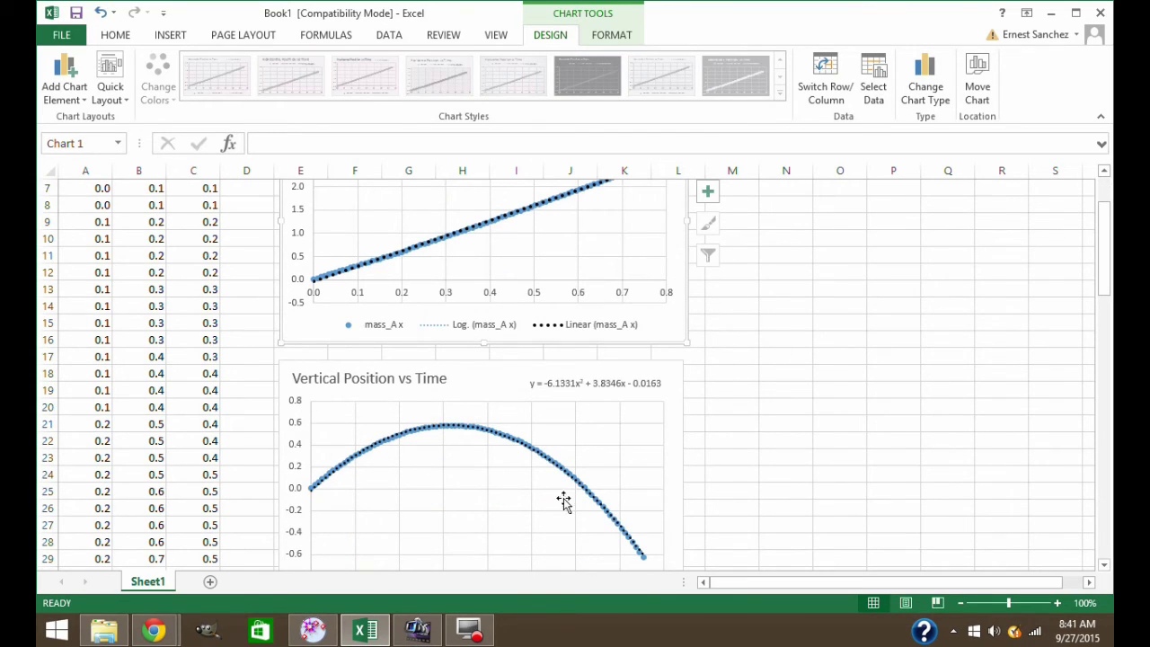
{"action": "scroll", "coordinate": [784, 372], "scroll_direction": "up", "scroll_amount": 2}
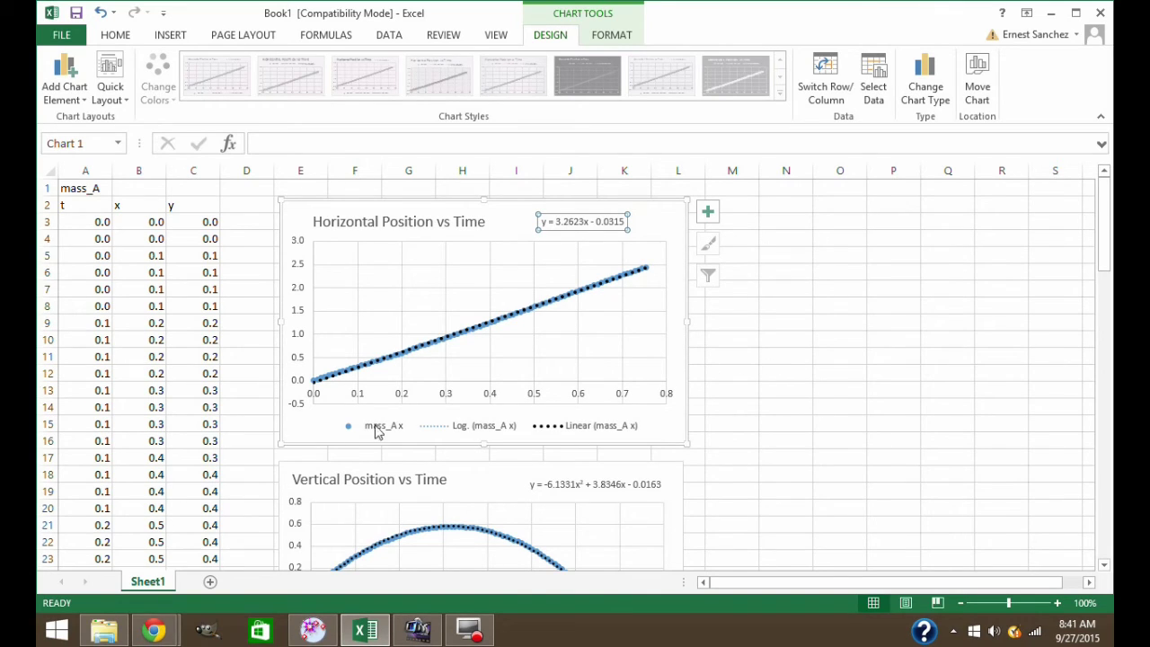
{"action": "left_click", "coordinate": [355, 395]}
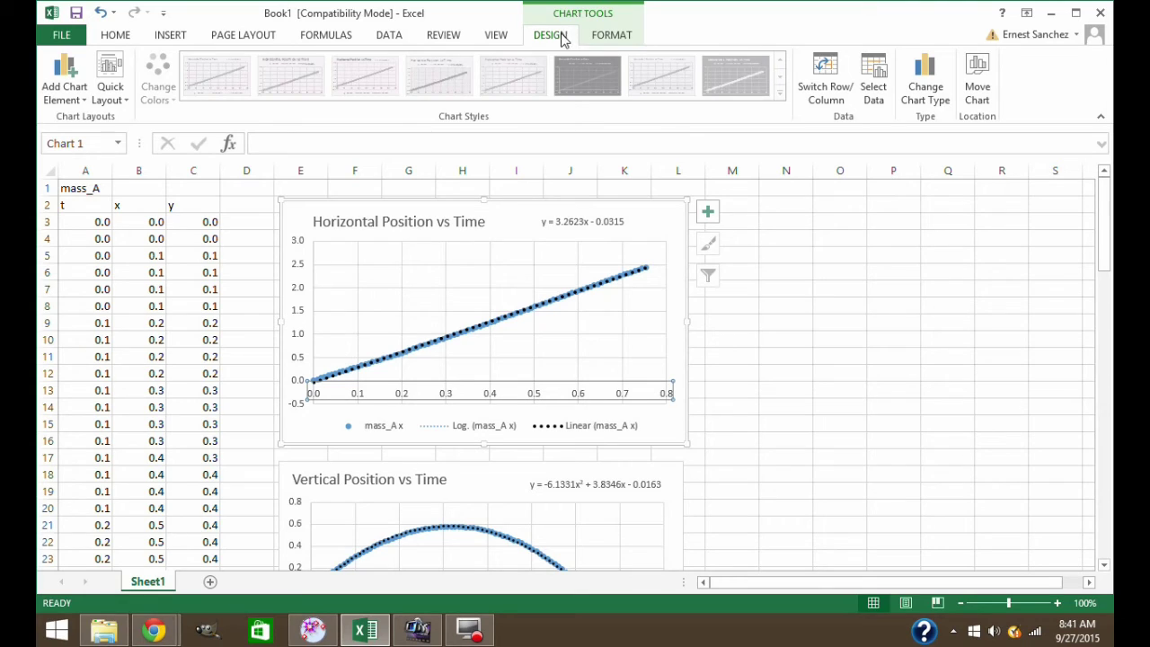
Browse the Format, Page Layout, Formulas, Data, Review and View tabs, returning to Chart Design
{"action": "left_click", "coordinate": [607, 35]}
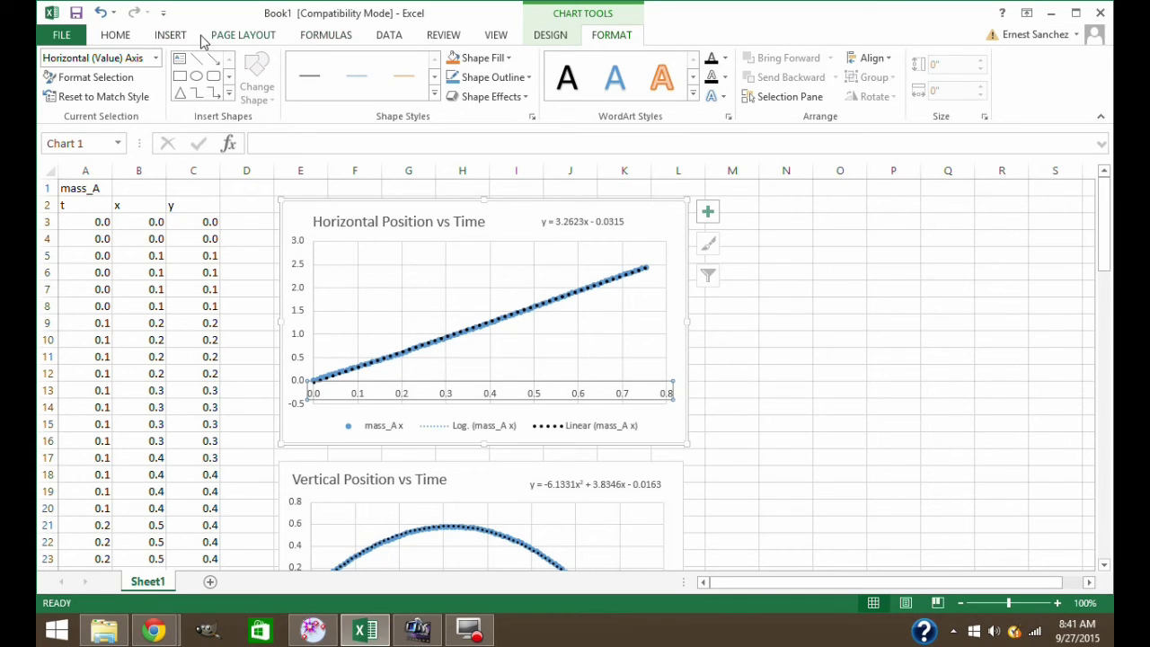
{"action": "left_click", "coordinate": [235, 36]}
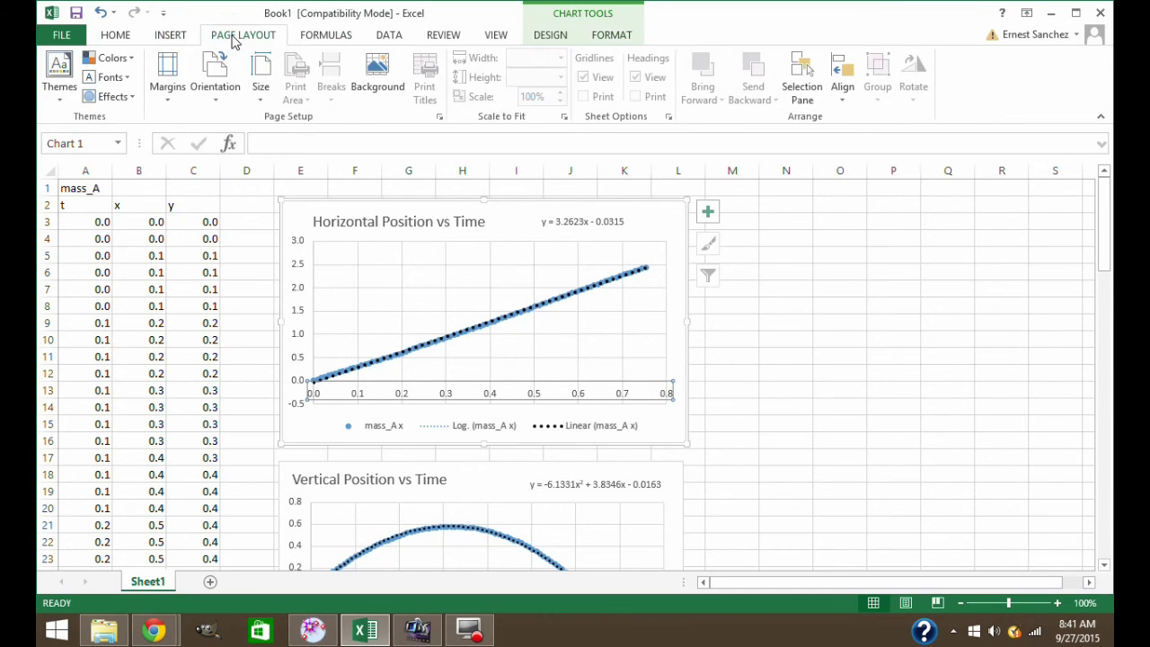
{"action": "left_click", "coordinate": [319, 37]}
{"action": "left_click", "coordinate": [388, 35]}
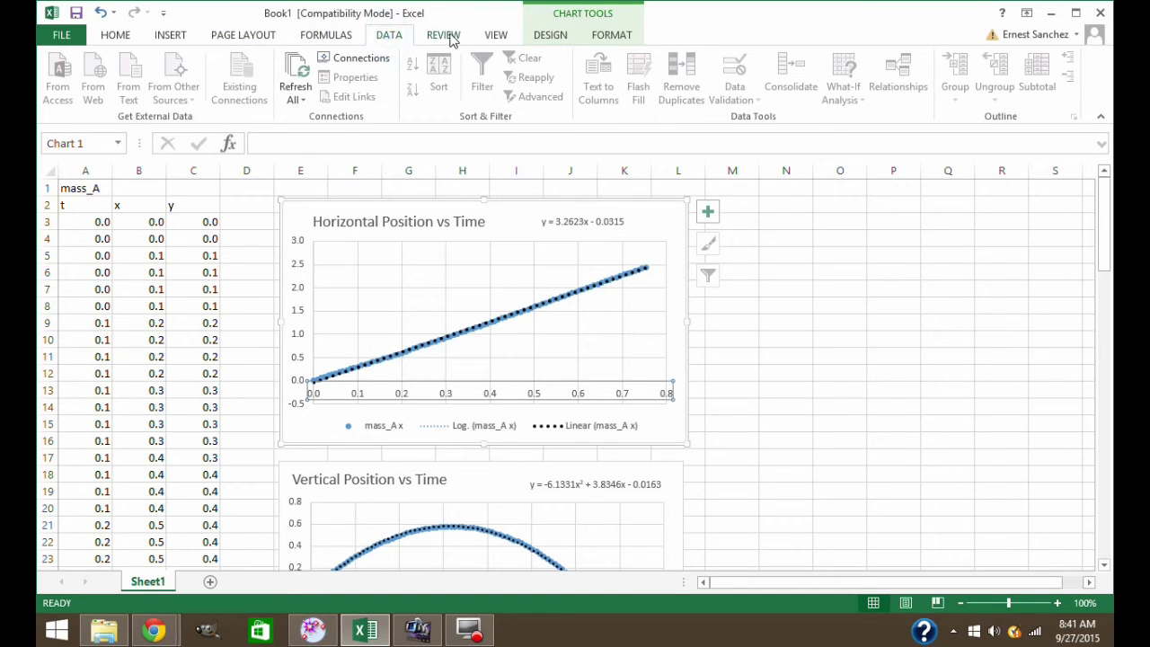
{"action": "left_click", "coordinate": [444, 35]}
{"action": "left_click", "coordinate": [494, 40]}
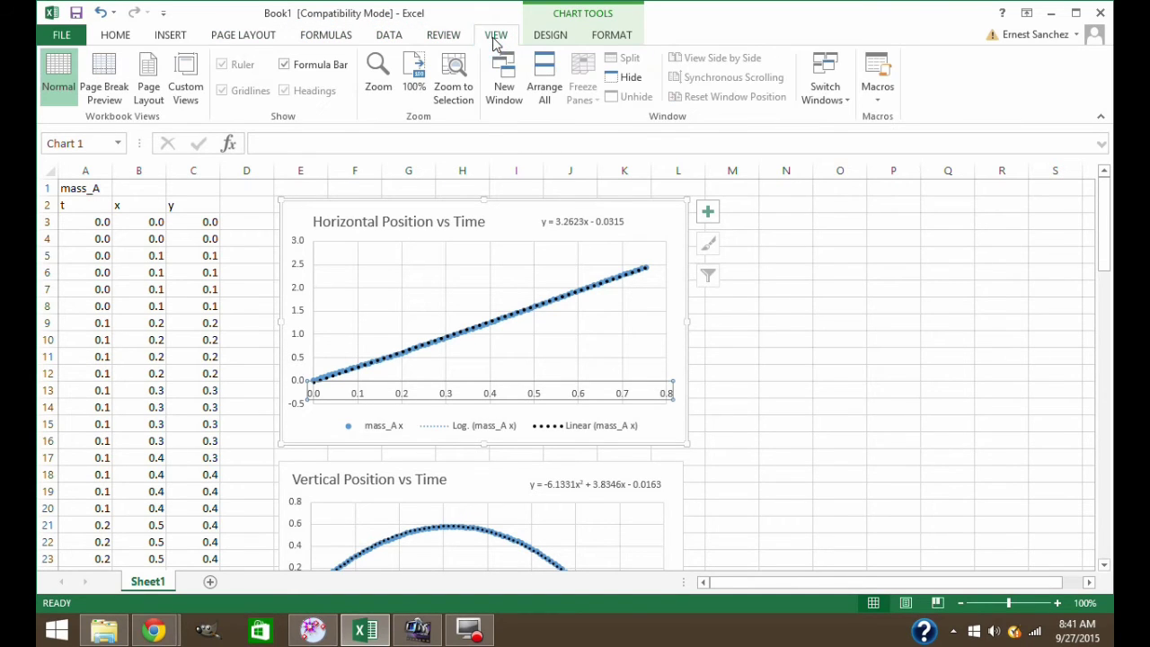
{"action": "left_click", "coordinate": [555, 41]}
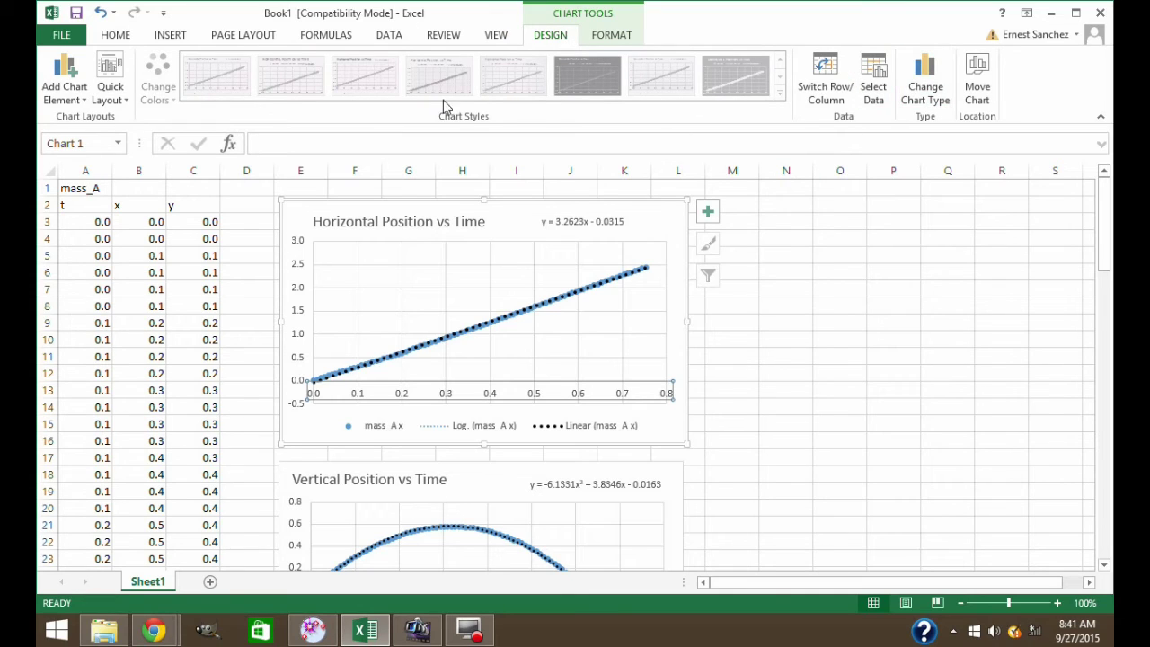
Add a primary horizontal axis title reading 'Time (s)' to the horizontal chart
{"action": "left_click", "coordinate": [70, 92]}
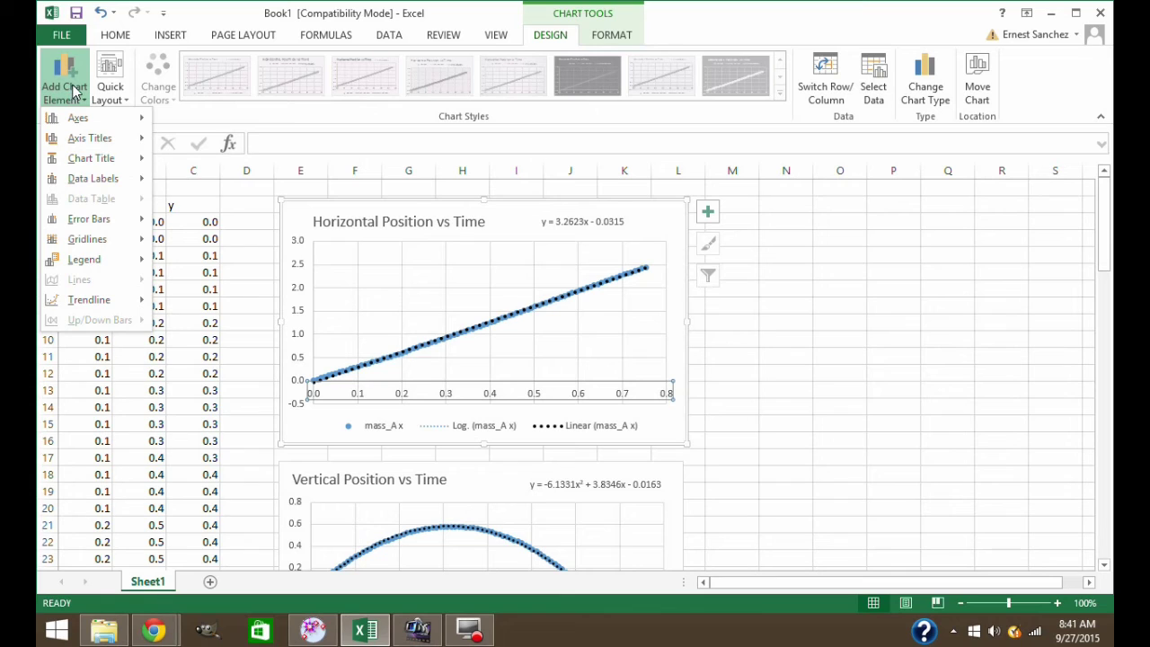
{"action": "mouse_move", "coordinate": [131, 141]}
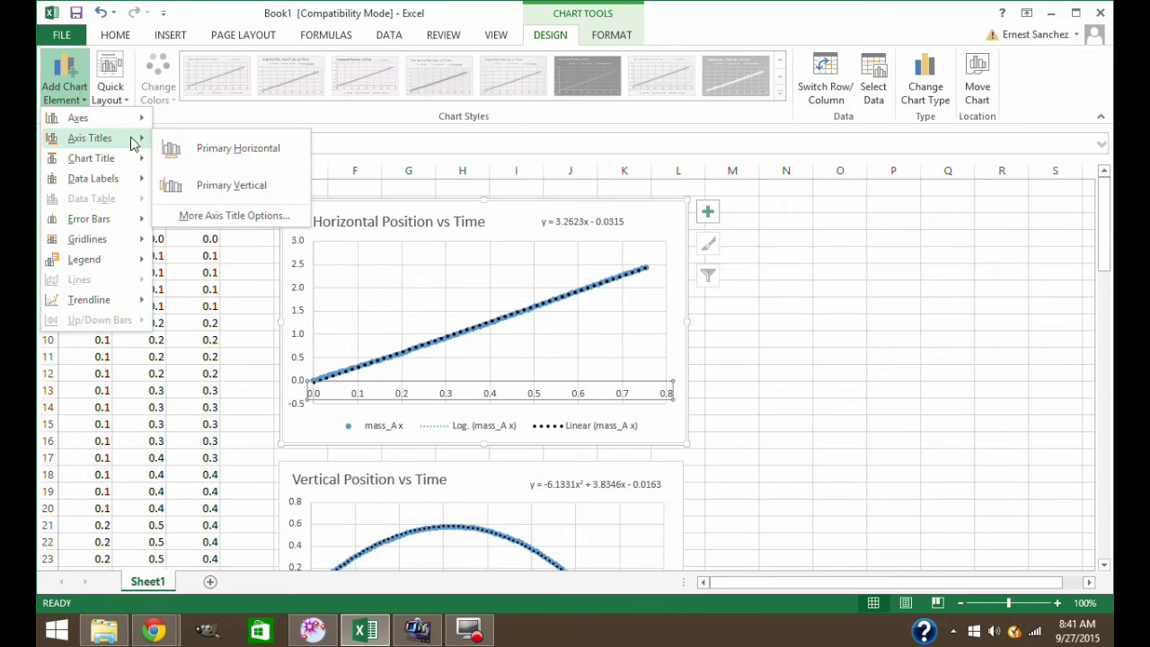
{"action": "left_click", "coordinate": [230, 153]}
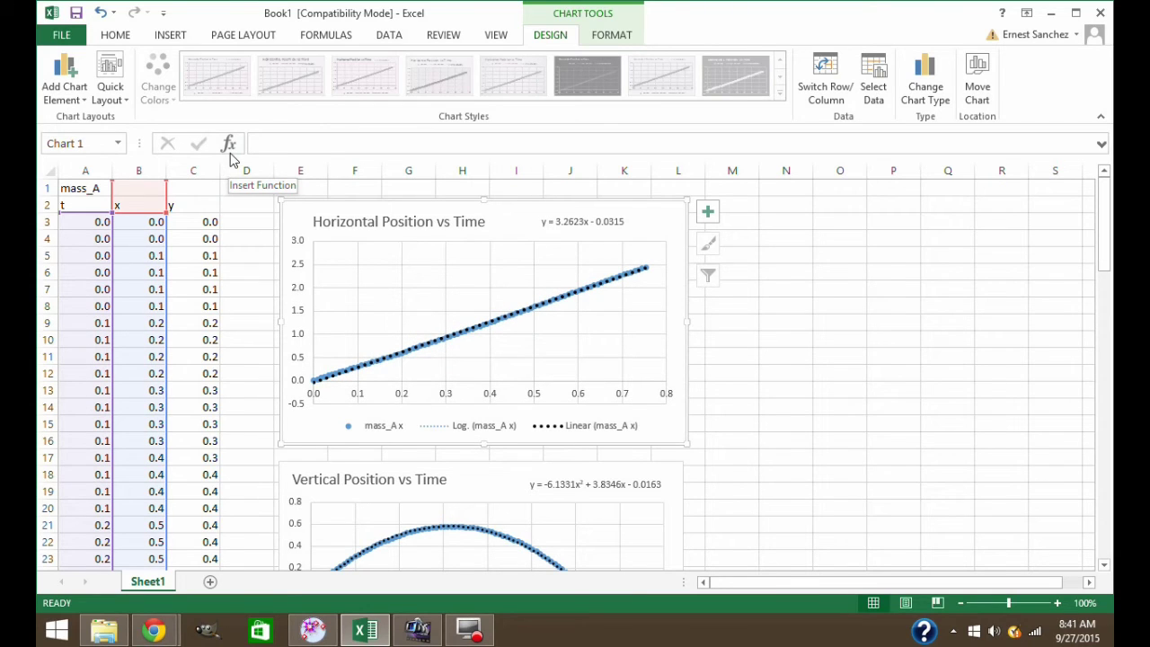
{"action": "left_click", "coordinate": [64, 79]}
{"action": "mouse_move", "coordinate": [87, 135]}
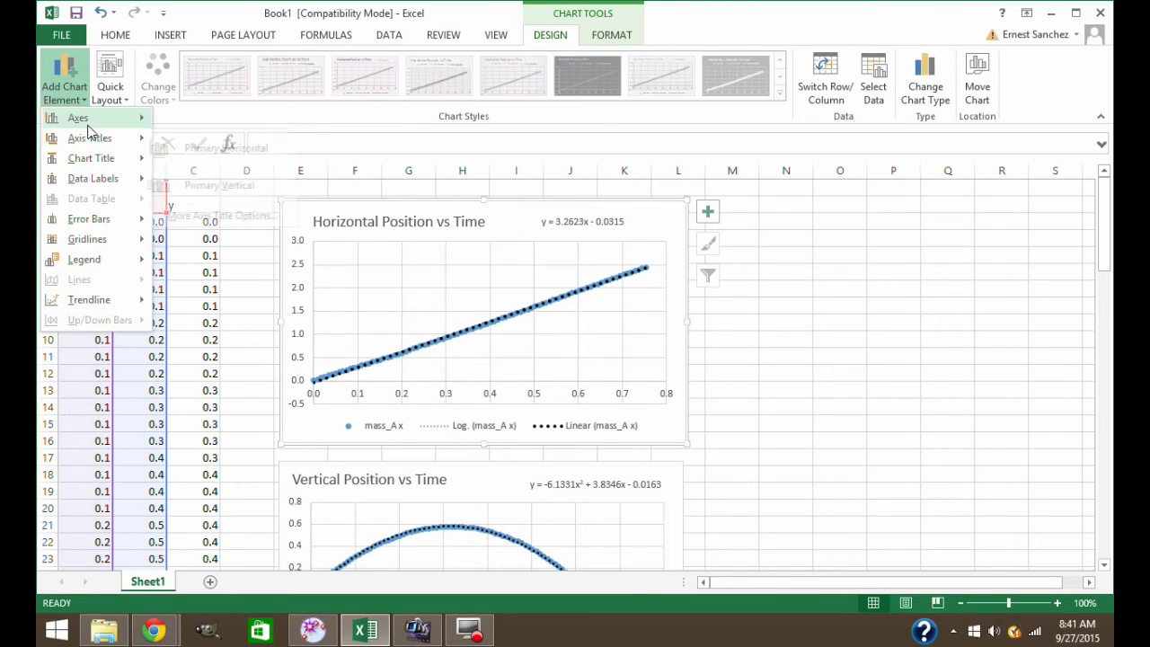
{"action": "left_click", "coordinate": [175, 149]}
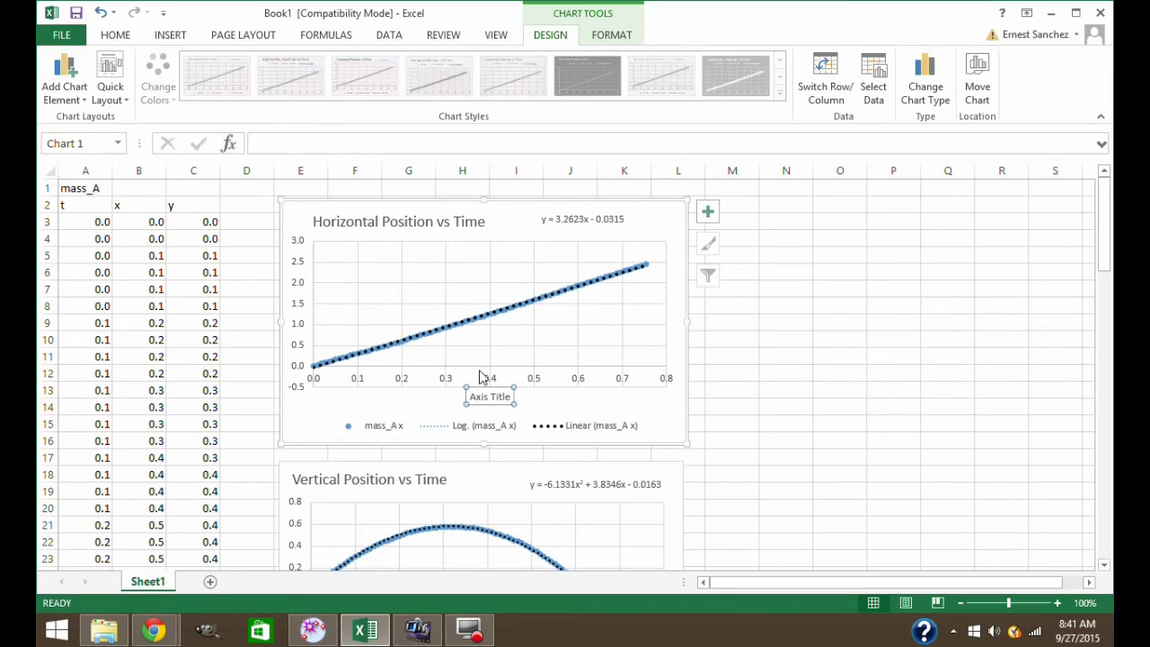
{"action": "left_click", "coordinate": [507, 395]}
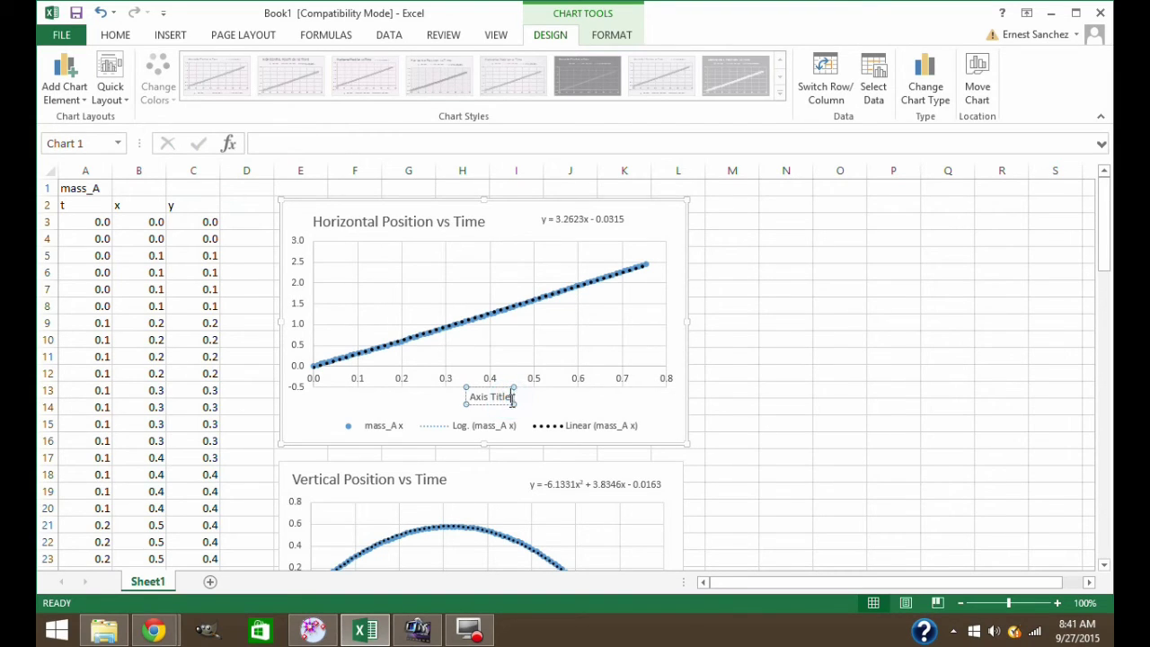
{"action": "key", "text": "BackSpace"}
{"action": "key", "text": "BackSpace"}
{"action": "key", "text": "BackSpace"}
{"action": "key", "text": "BackSpace"}
{"action": "key", "text": "BackSpace"}
{"action": "key", "text": "BackSpace"}
{"action": "key", "text": "BackSpace"}
{"action": "key", "text": "BackSpace"}
{"action": "key", "text": "BackSpace"}
{"action": "key", "text": "BackSpace"}
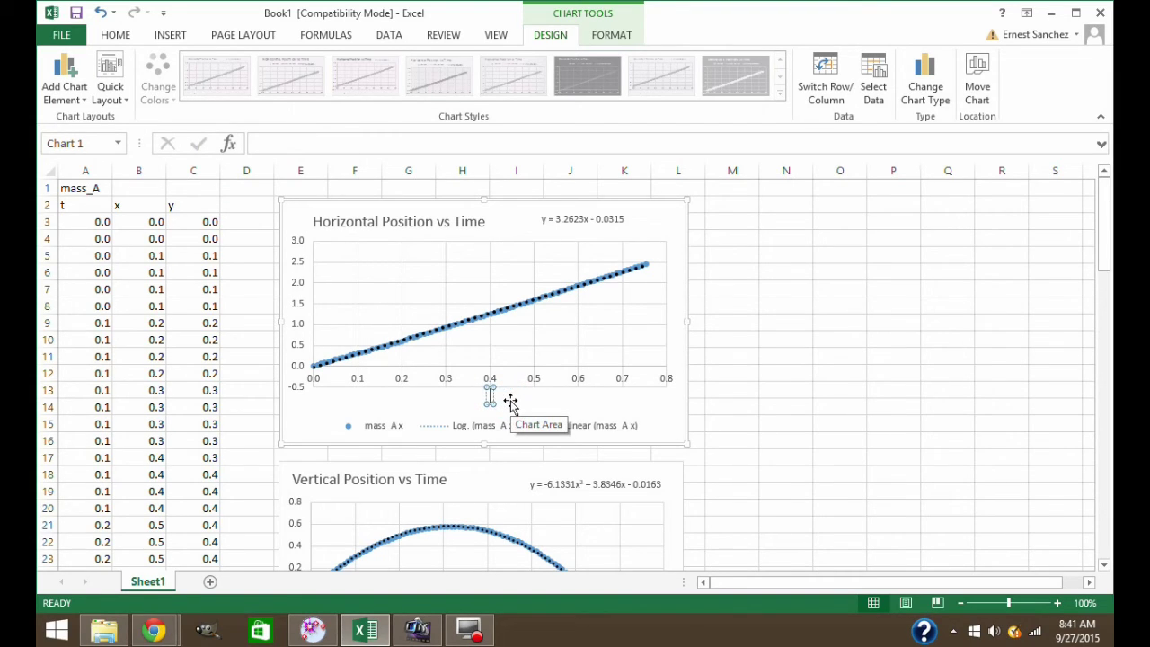
{"action": "type", "text": "Time (s)"}
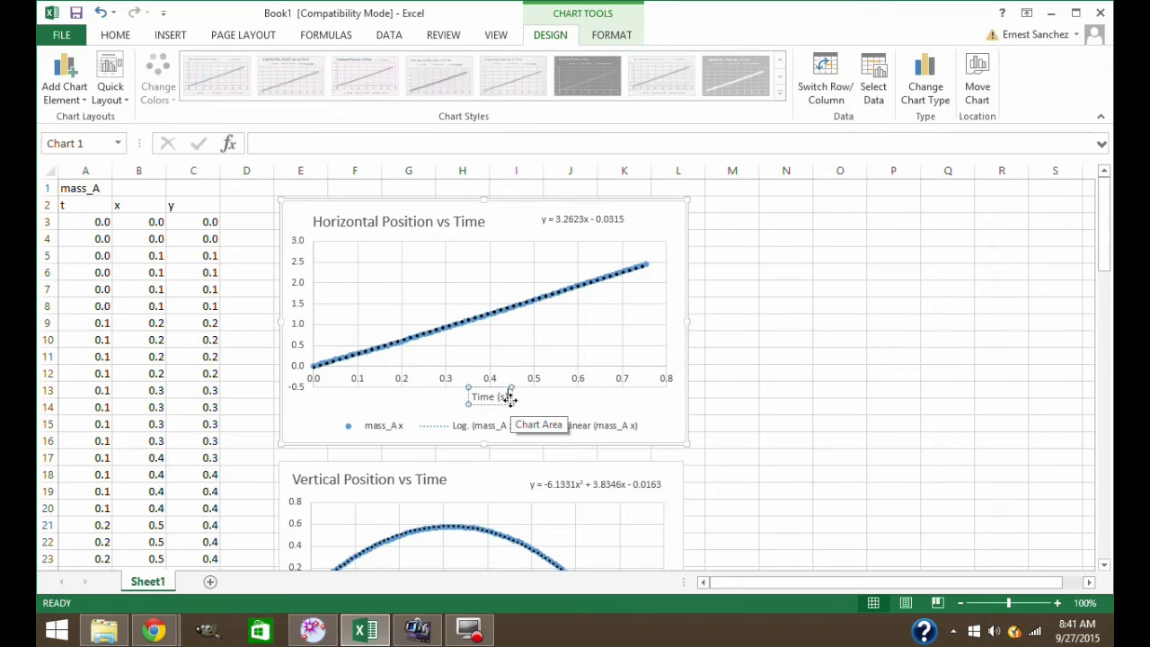
Add a primary vertical axis title reading 'Horizontal Position (m)'
{"action": "left_click", "coordinate": [54, 71]}
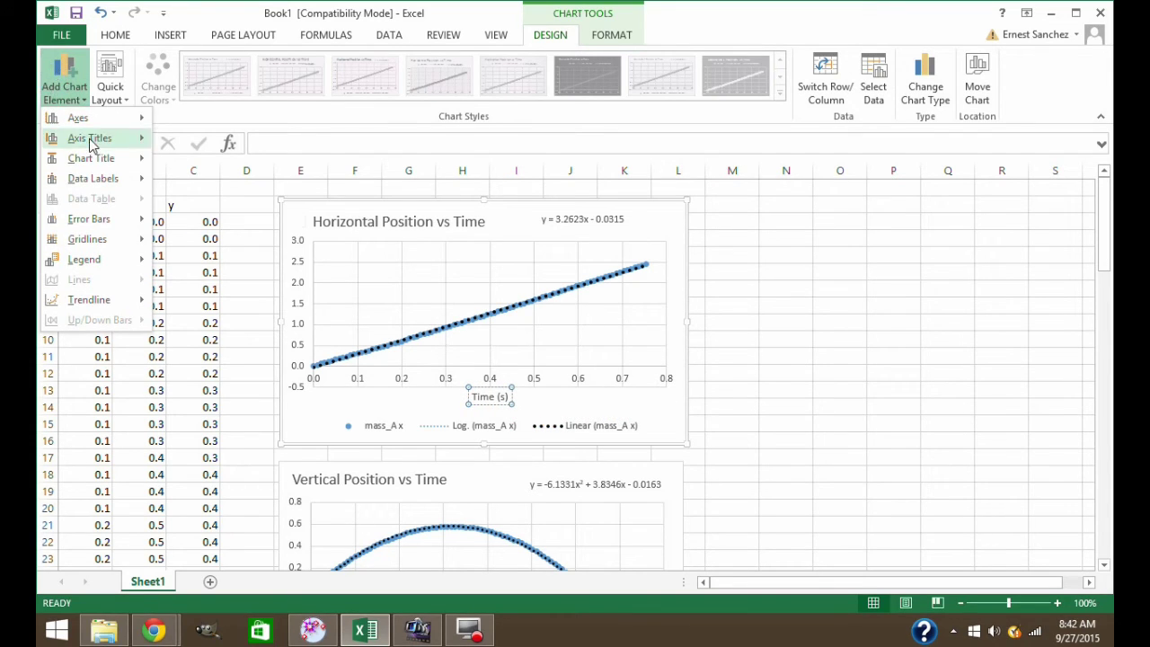
{"action": "mouse_move", "coordinate": [90, 137]}
{"action": "left_click", "coordinate": [238, 185]}
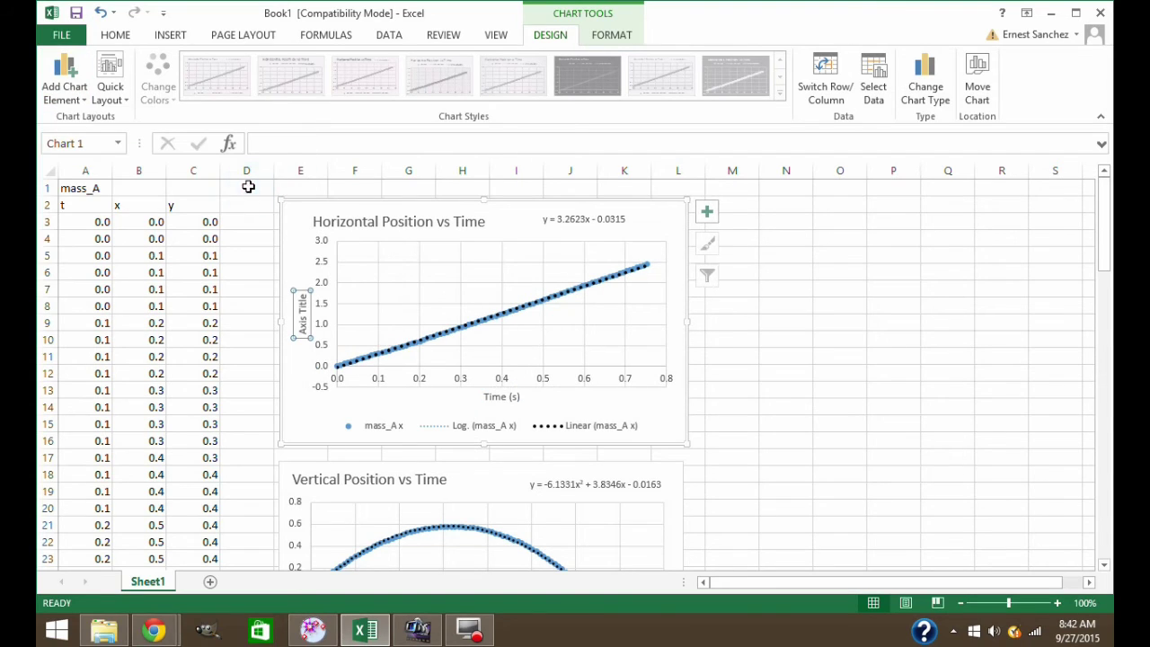
{"action": "left_click", "coordinate": [302, 307]}
{"action": "key", "text": "ctrl+a"}
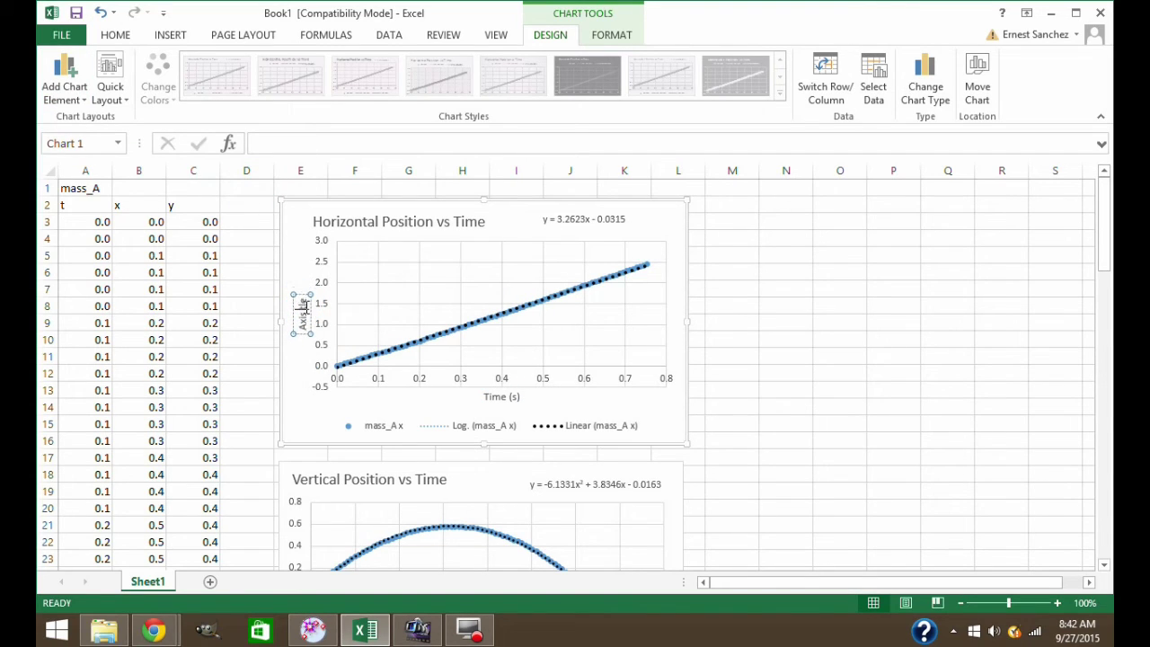
{"action": "key", "text": "BackSpace"}
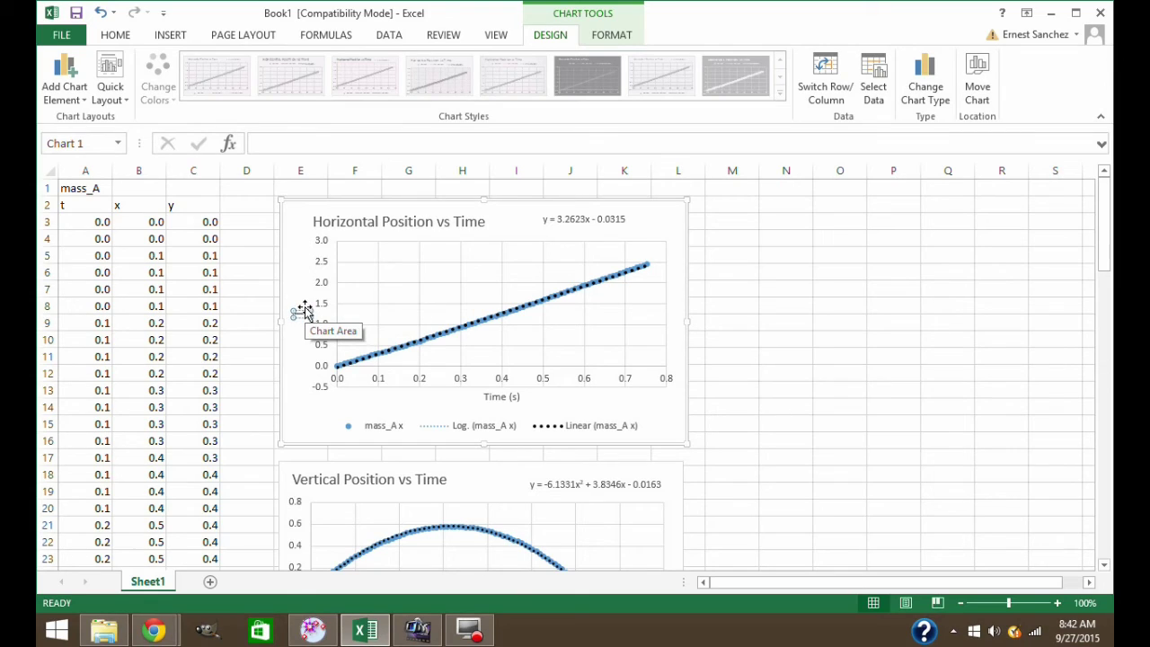
{"action": "left_click", "coordinate": [303, 310]}
{"action": "type", "text": "Horiz"}
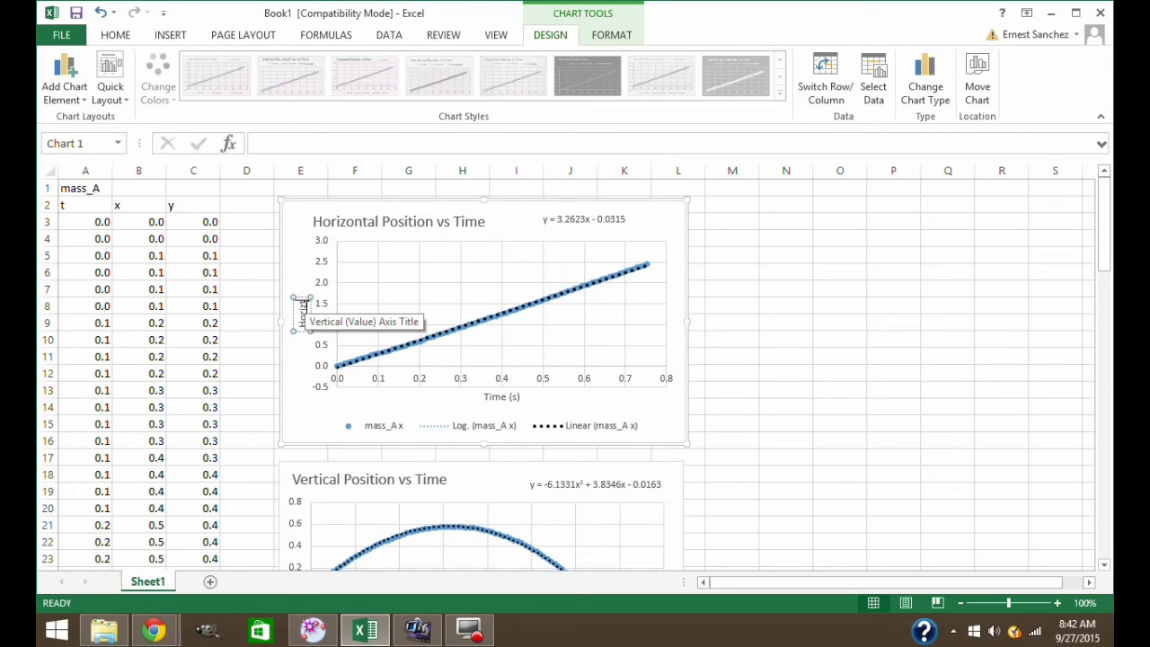
{"action": "type", "text": "ontal Position (m)"}
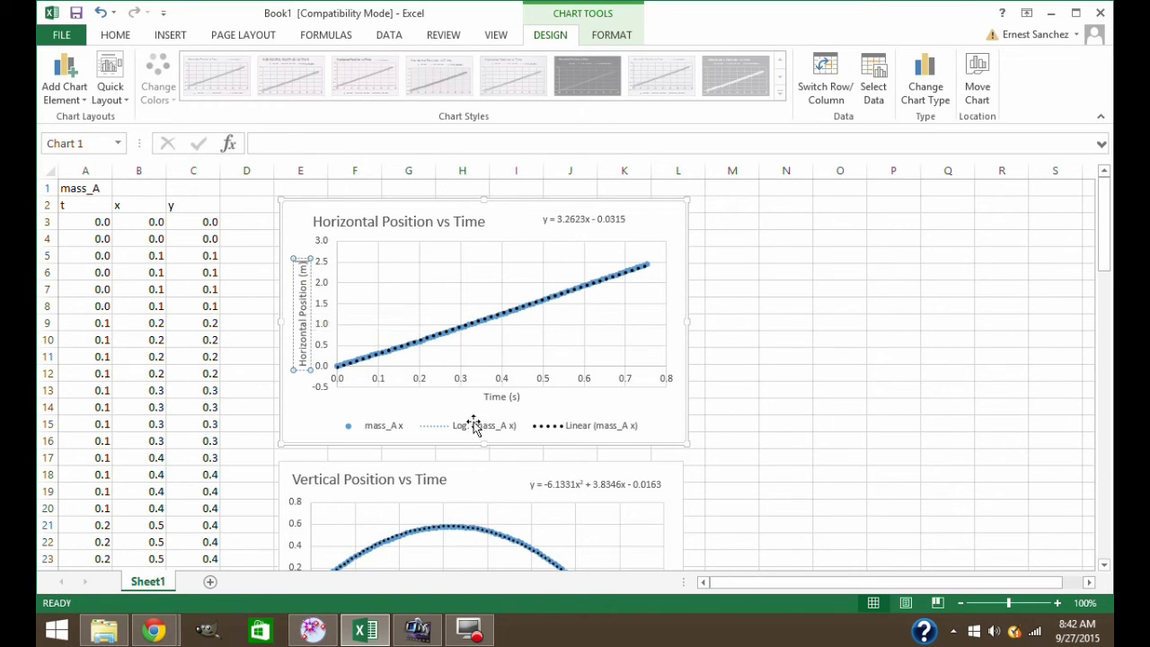
Select the Vertical Position vs Time chart and locate the Chart Design tab
{"action": "left_click", "coordinate": [758, 362]}
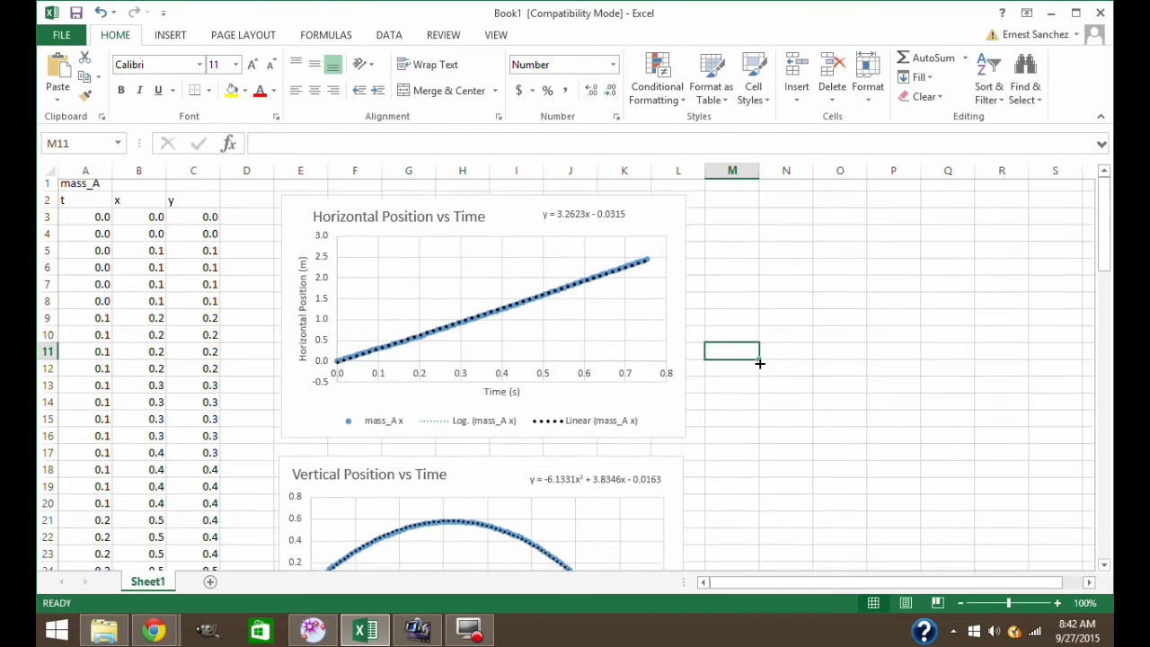
{"action": "scroll", "coordinate": [539, 410], "scroll_direction": "down", "scroll_amount": 4}
{"action": "left_click", "coordinate": [494, 283]}
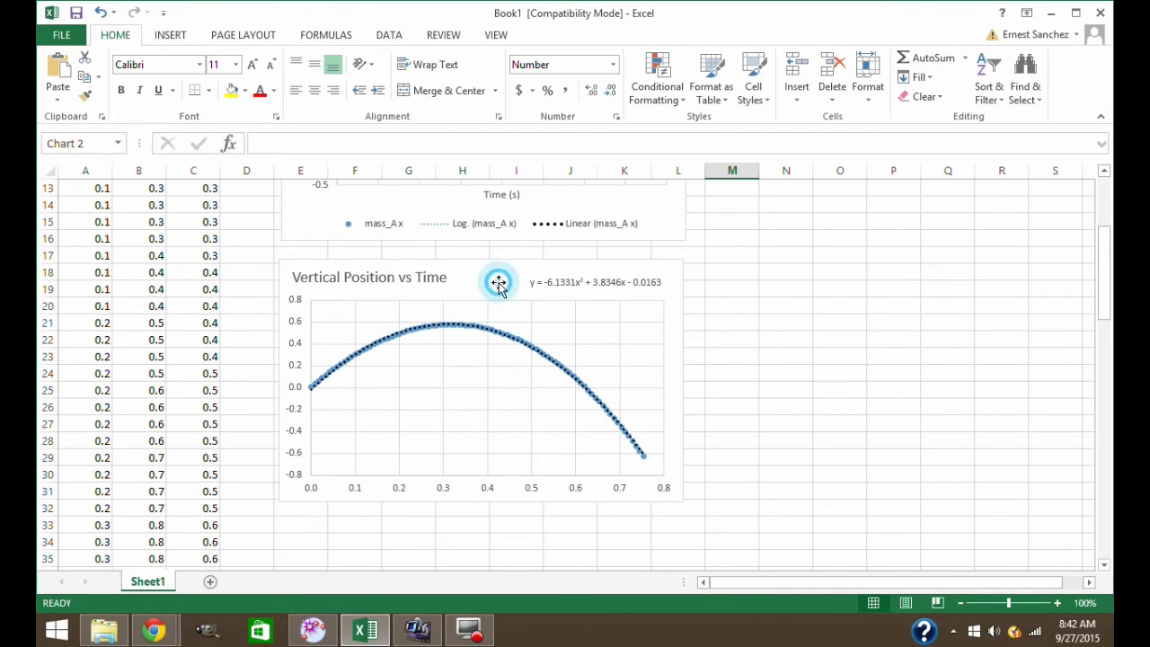
{"action": "left_click", "coordinate": [170, 36]}
{"action": "left_click", "coordinate": [226, 36]}
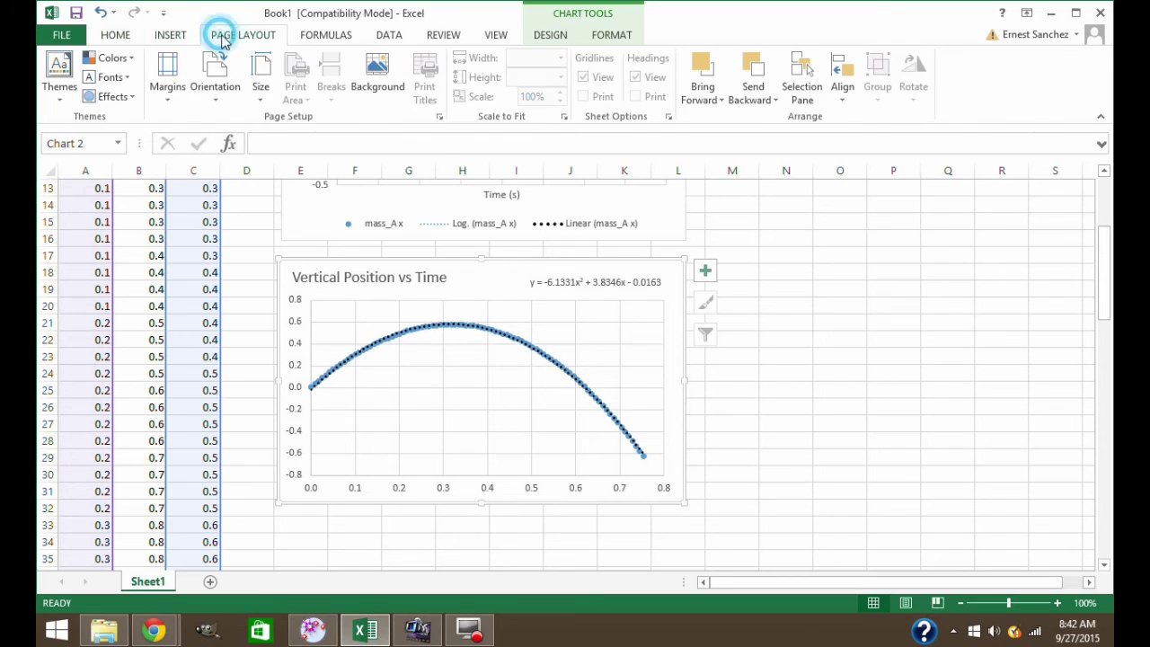
{"action": "left_click", "coordinate": [340, 38]}
{"action": "left_click", "coordinate": [548, 34]}
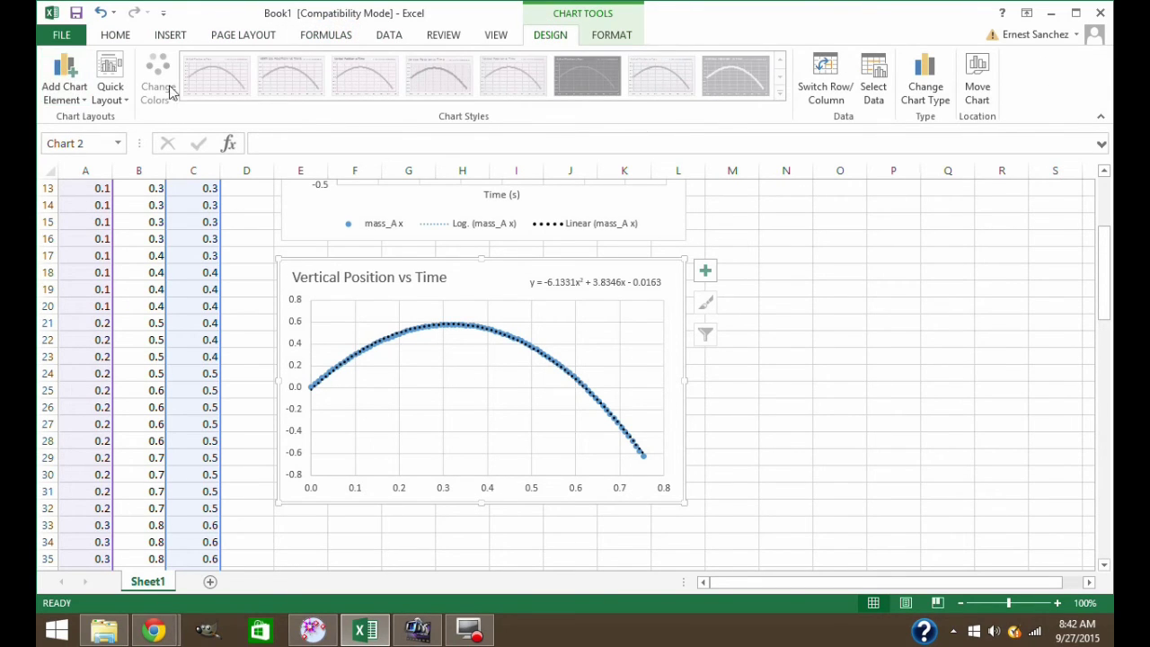
Add a primary horizontal axis title and replace its placeholder with 'Time (s)'
{"action": "left_click", "coordinate": [65, 76]}
{"action": "mouse_move", "coordinate": [93, 144]}
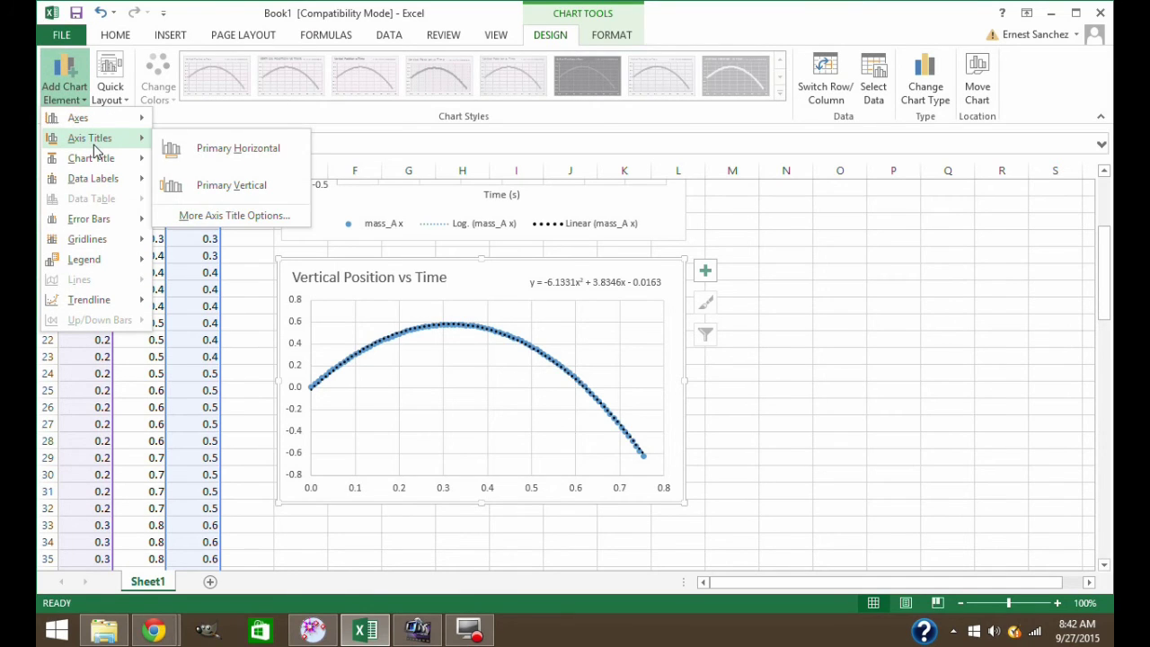
{"action": "left_click", "coordinate": [202, 148]}
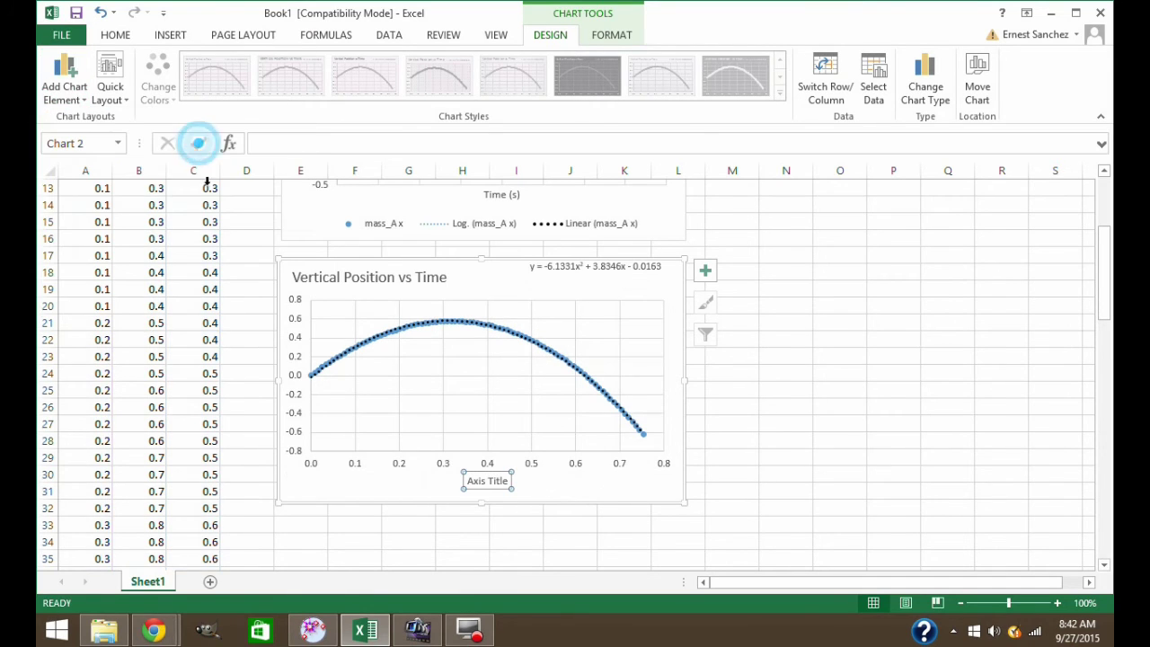
{"action": "left_click", "coordinate": [506, 480]}
{"action": "key", "text": "BackSpace"}
{"action": "key", "text": "BackSpace"}
{"action": "key", "text": "BackSpace"}
{"action": "key", "text": "BackSpace"}
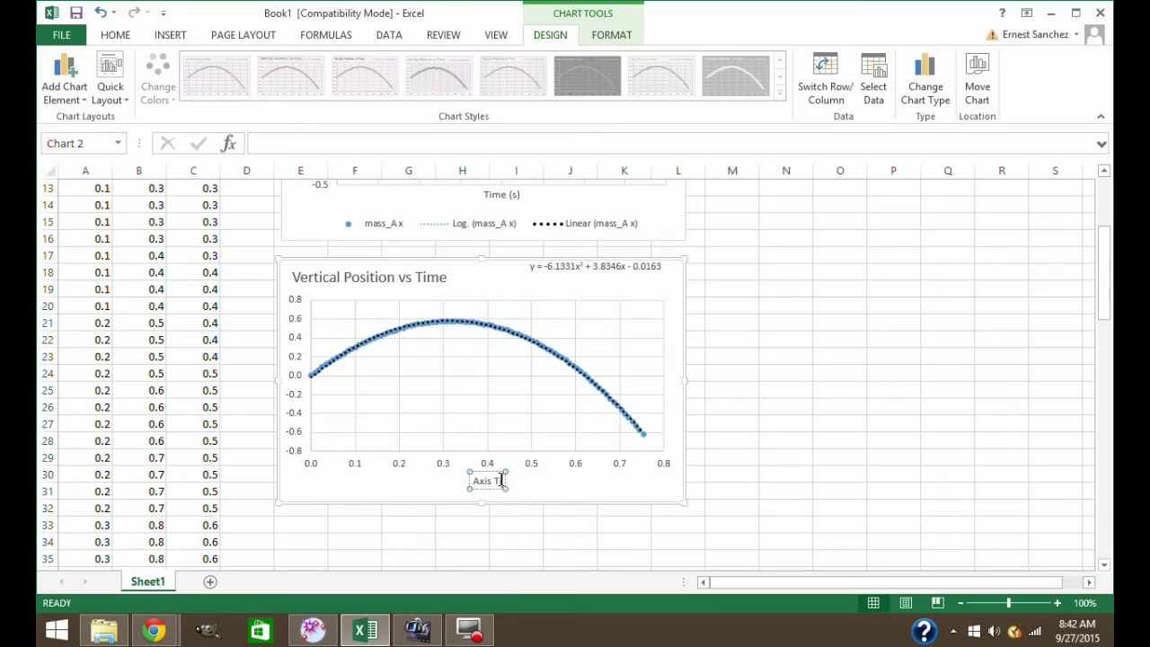
{"action": "key", "text": "BackSpace"}
{"action": "key", "text": "BackSpace"}
{"action": "key", "text": "BackSpace"}
{"action": "key", "text": "BackSpace"}
{"action": "key", "text": "BackSpace"}
{"action": "key", "text": "BackSpace"}
{"action": "type", "text": "Tim"}
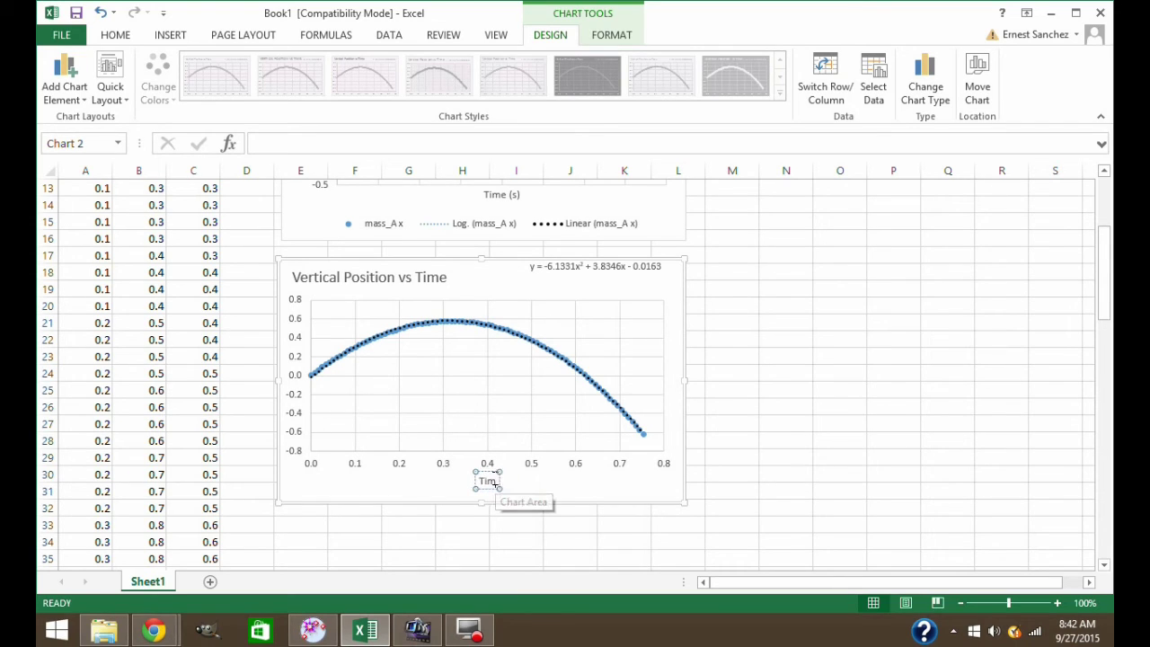
{"action": "type", "text": "e (s)"}
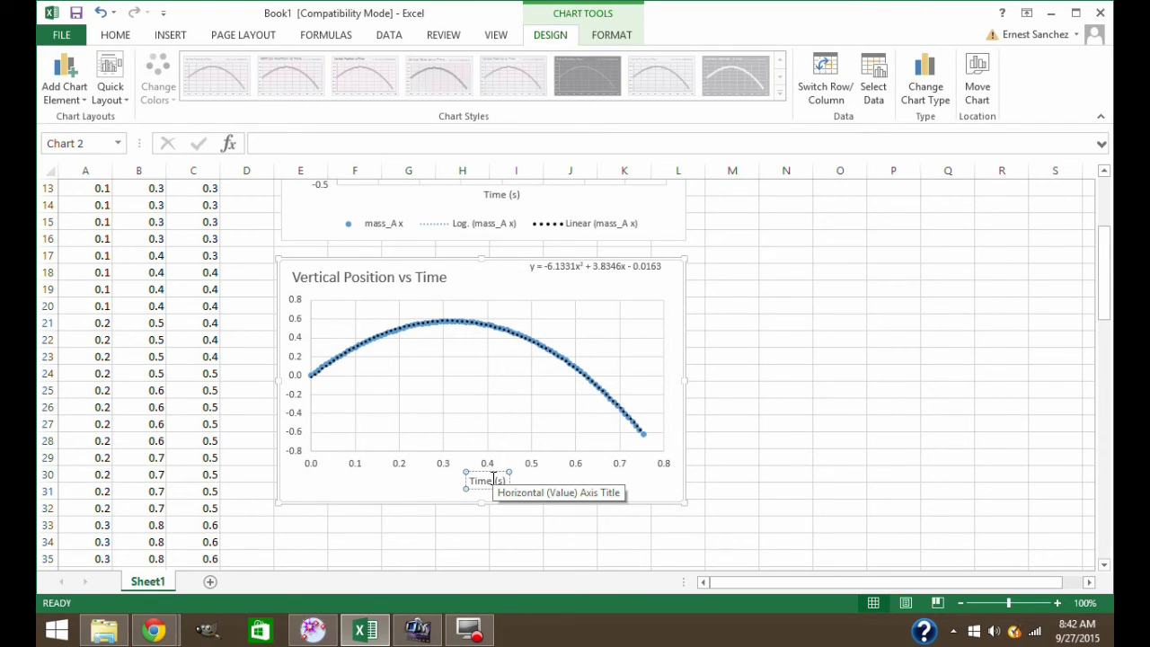
Add the primary vertical axis title 'Vertical Position (m)' to the vertical chart and deselect it
{"action": "left_click", "coordinate": [474, 282]}
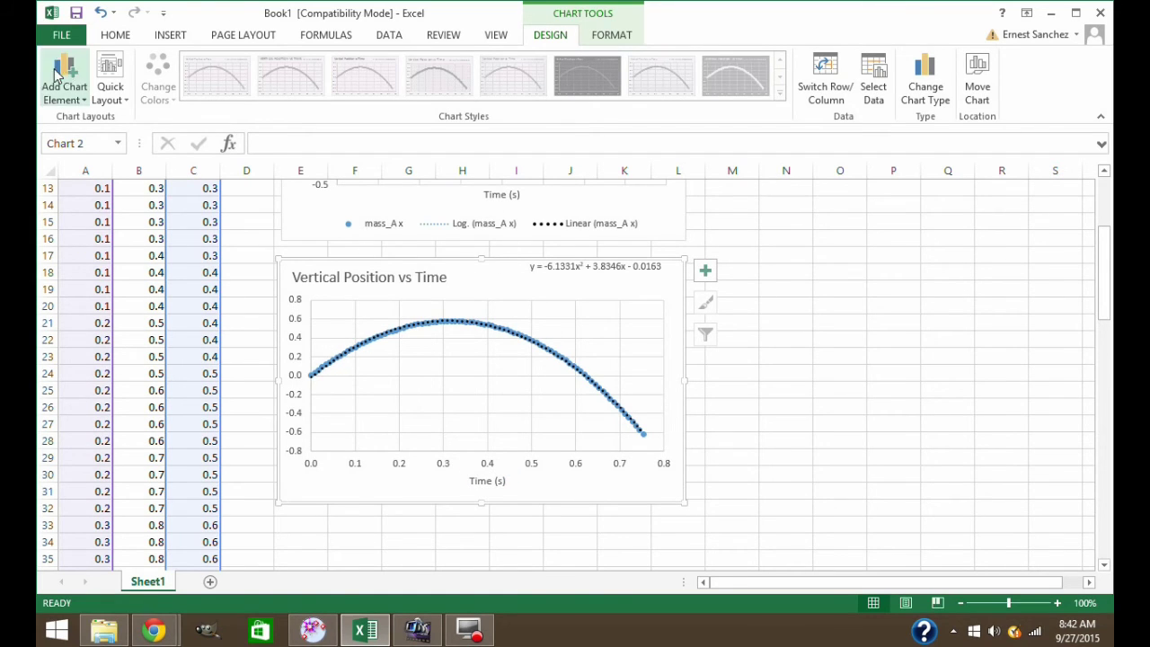
{"action": "left_click", "coordinate": [69, 79]}
{"action": "mouse_move", "coordinate": [95, 139]}
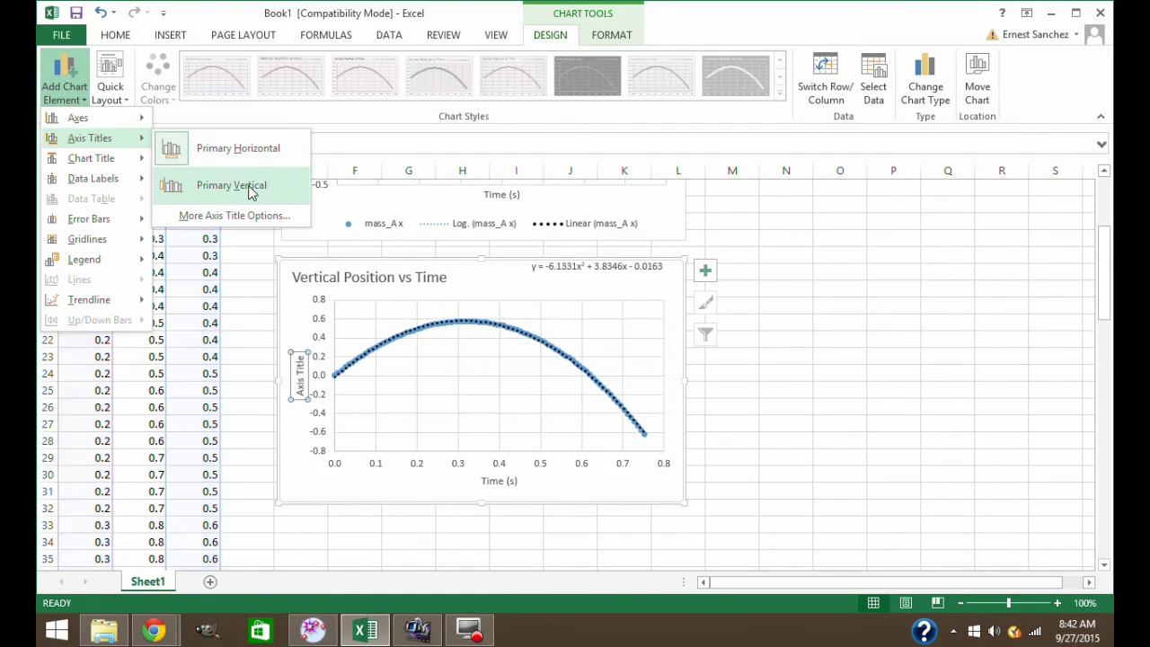
{"action": "left_click", "coordinate": [213, 185]}
{"action": "left_click", "coordinate": [305, 362]}
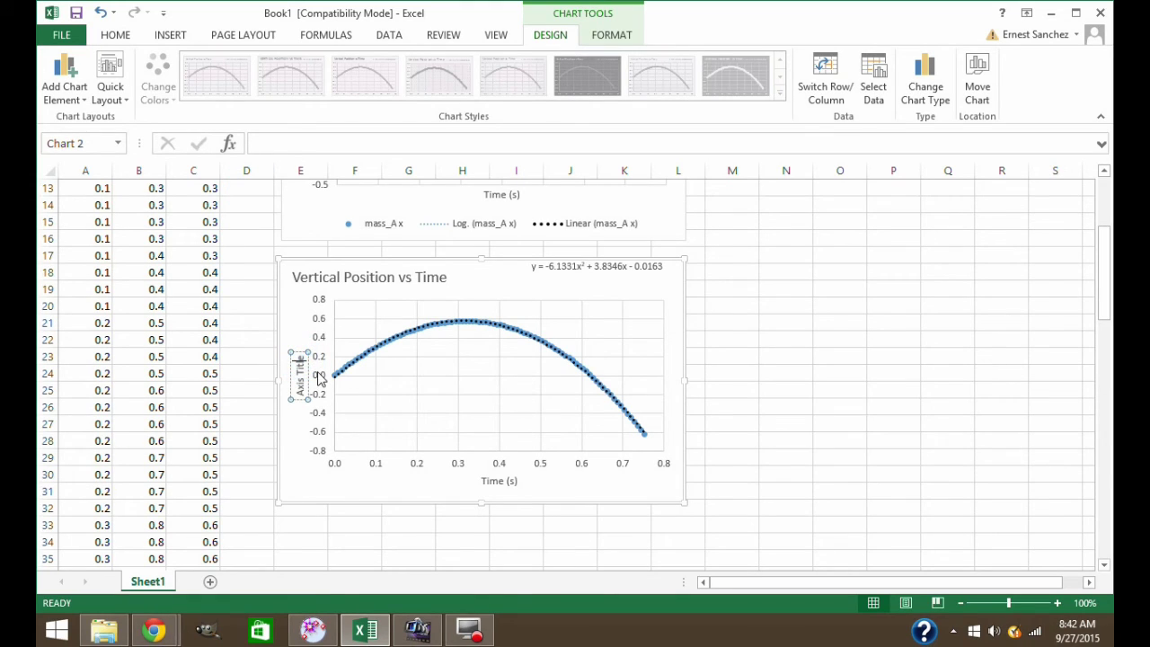
{"action": "key", "text": "BackSpace"}
{"action": "key", "text": "BackSpace"}
{"action": "key", "text": "BackSpace"}
{"action": "key", "text": "BackSpace"}
{"action": "key", "text": "BackSpace"}
{"action": "key", "text": "BackSpace"}
{"action": "key", "text": "BackSpace"}
{"action": "key", "text": "BackSpace"}
{"action": "key", "text": "BackSpace"}
{"action": "key", "text": "BackSpace"}
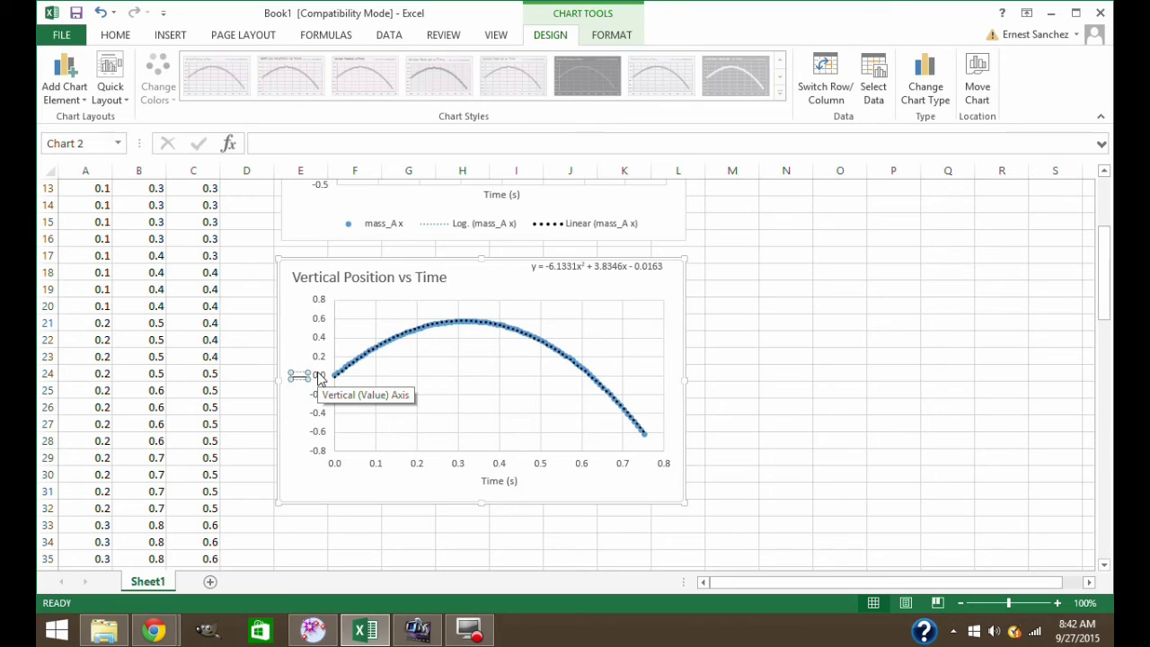
{"action": "type", "text": "Vertical Position"}
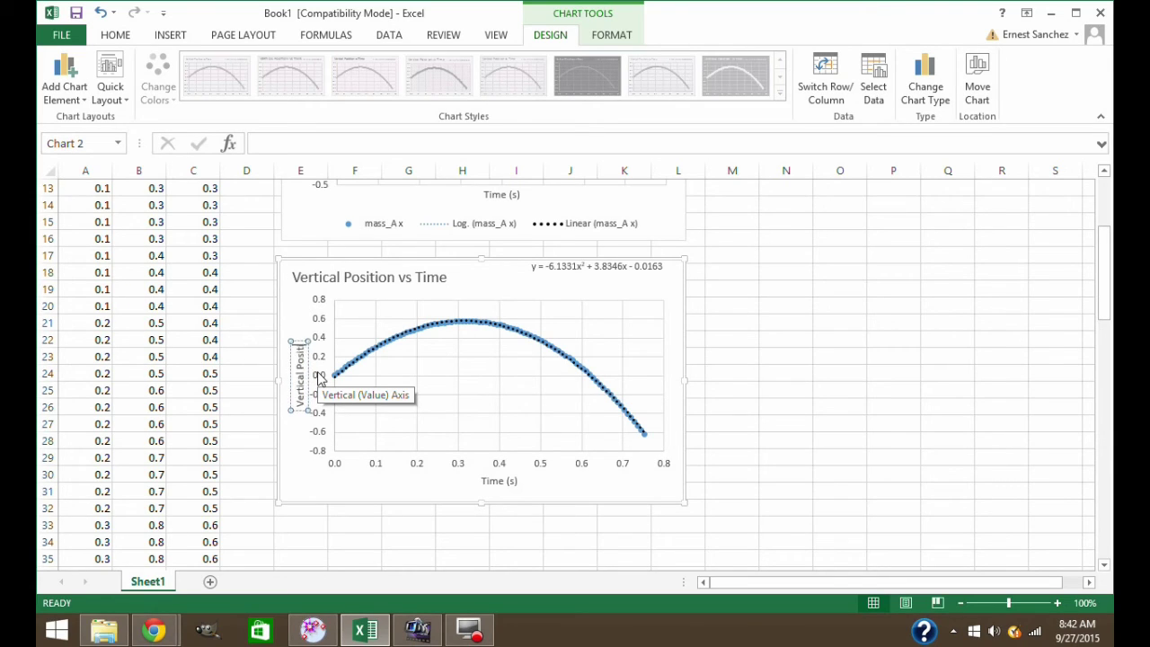
{"action": "type", "text": " (m)"}
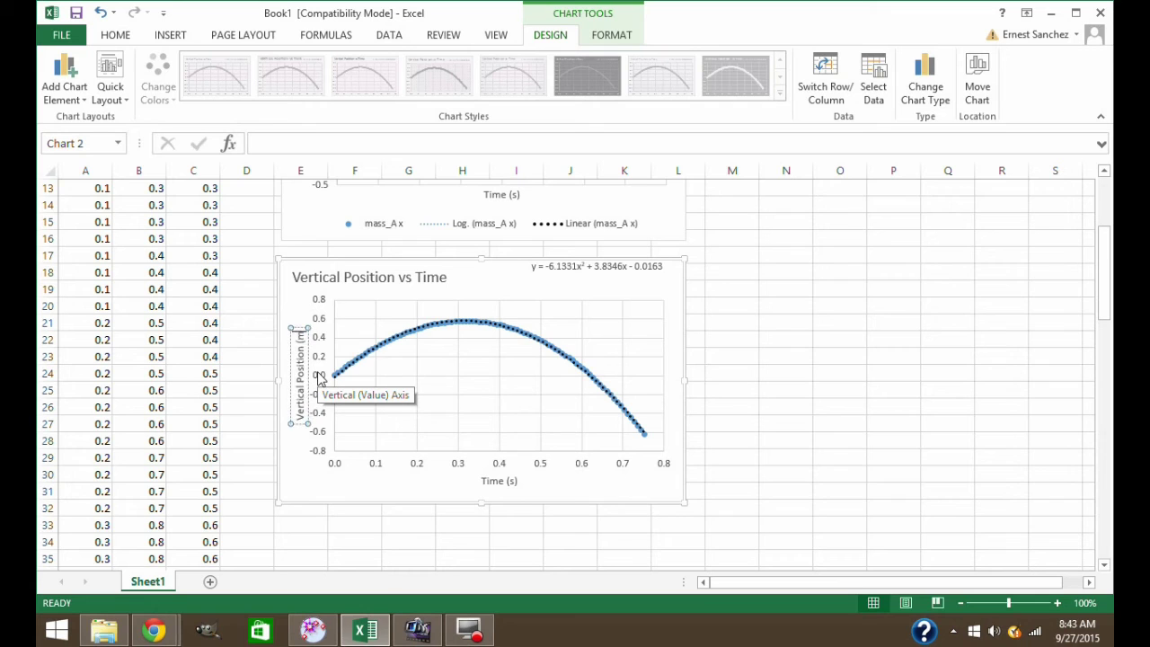
{"action": "left_click", "coordinate": [750, 323]}
Launch PowerPoint 2013 from the Start screen, leaving the Excel charts open
{"action": "scroll", "coordinate": [734, 357], "scroll_direction": "up", "scroll_amount": 4}
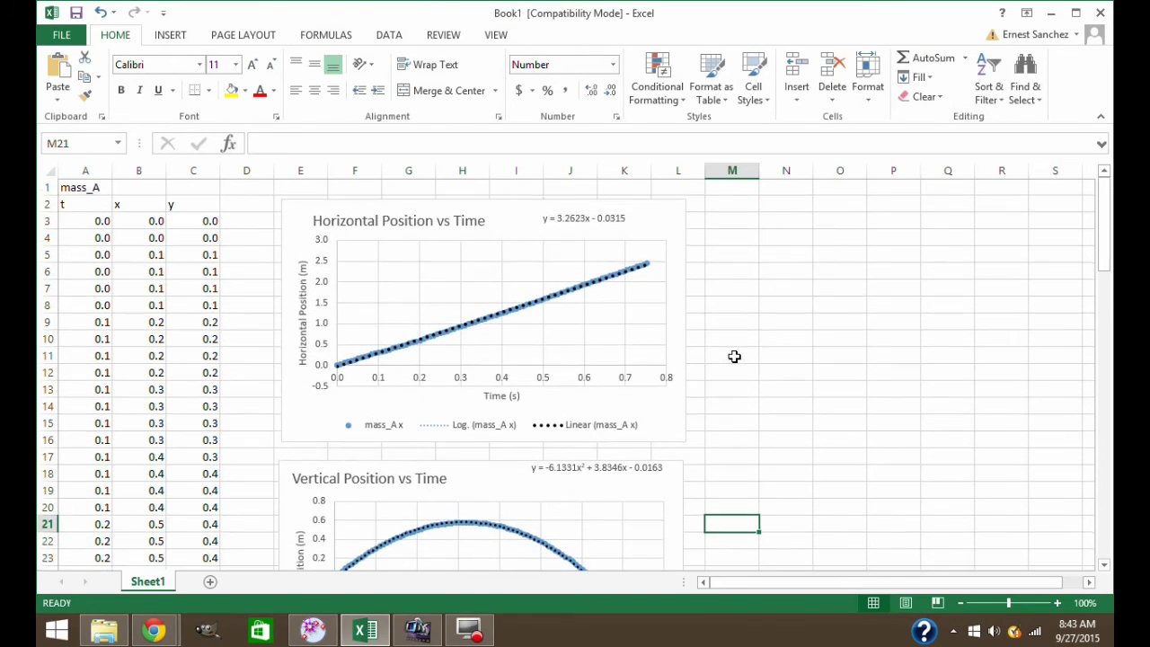
{"action": "left_click", "coordinate": [299, 225]}
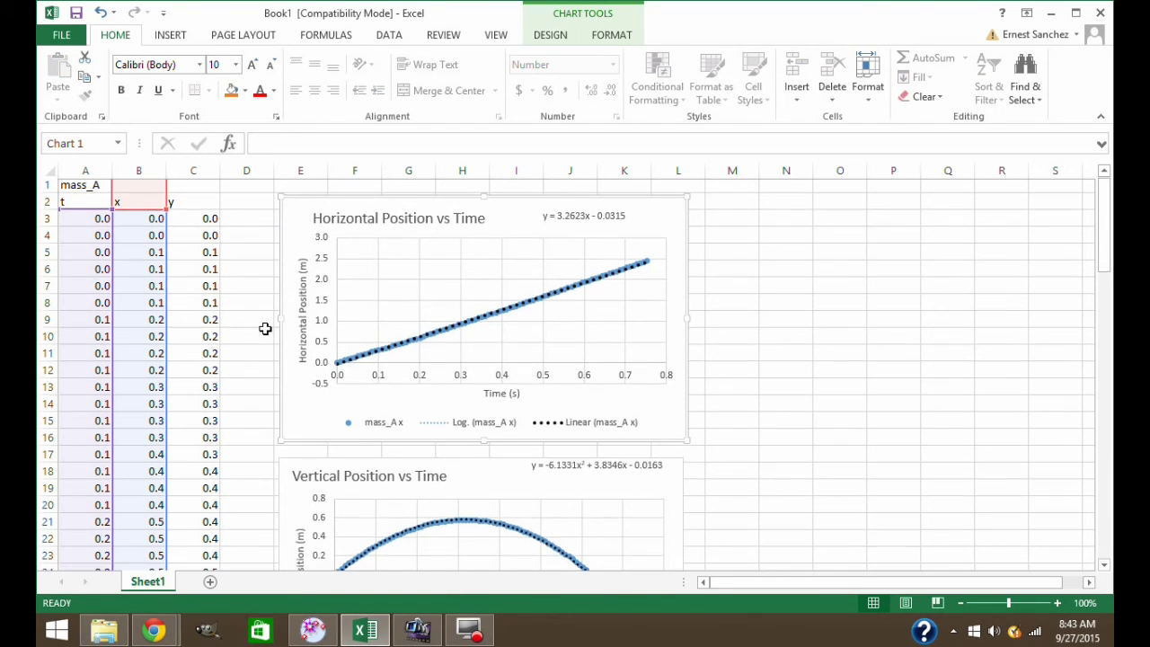
{"action": "scroll", "coordinate": [265, 326], "scroll_direction": "down", "scroll_amount": 4}
{"action": "scroll", "coordinate": [265, 326], "scroll_direction": "up", "scroll_amount": 4}
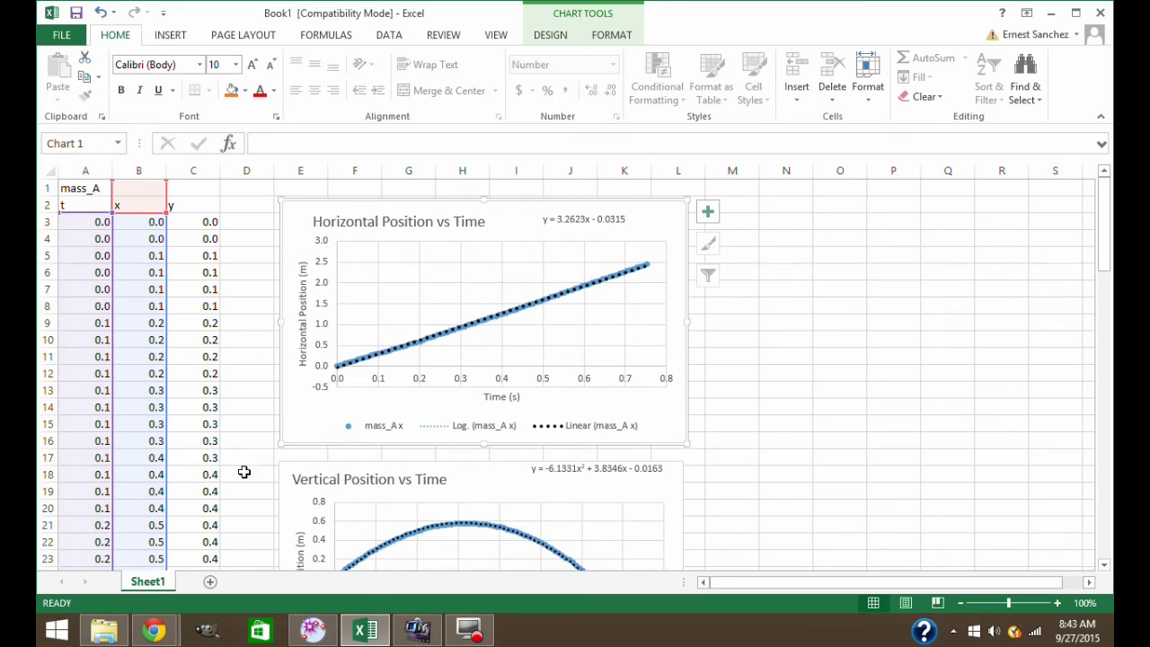
{"action": "left_click", "coordinate": [77, 626]}
{"action": "scroll", "coordinate": [575, 360], "scroll_direction": "right", "scroll_amount": 5}
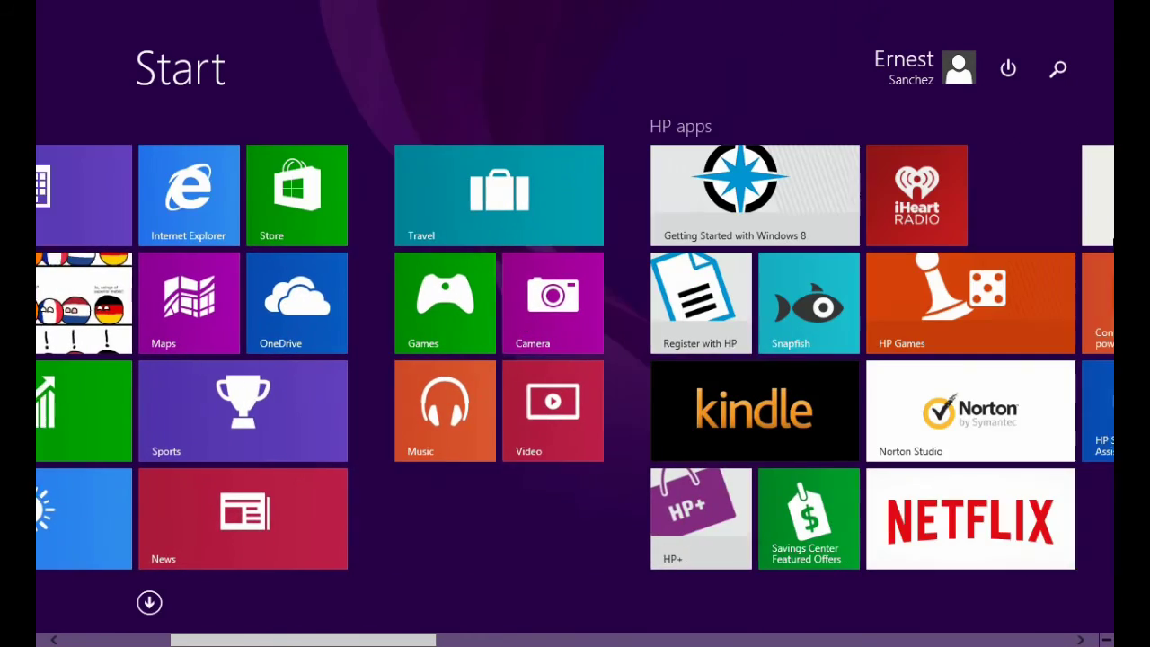
{"action": "scroll", "coordinate": [574, 360], "scroll_direction": "right", "scroll_amount": 6}
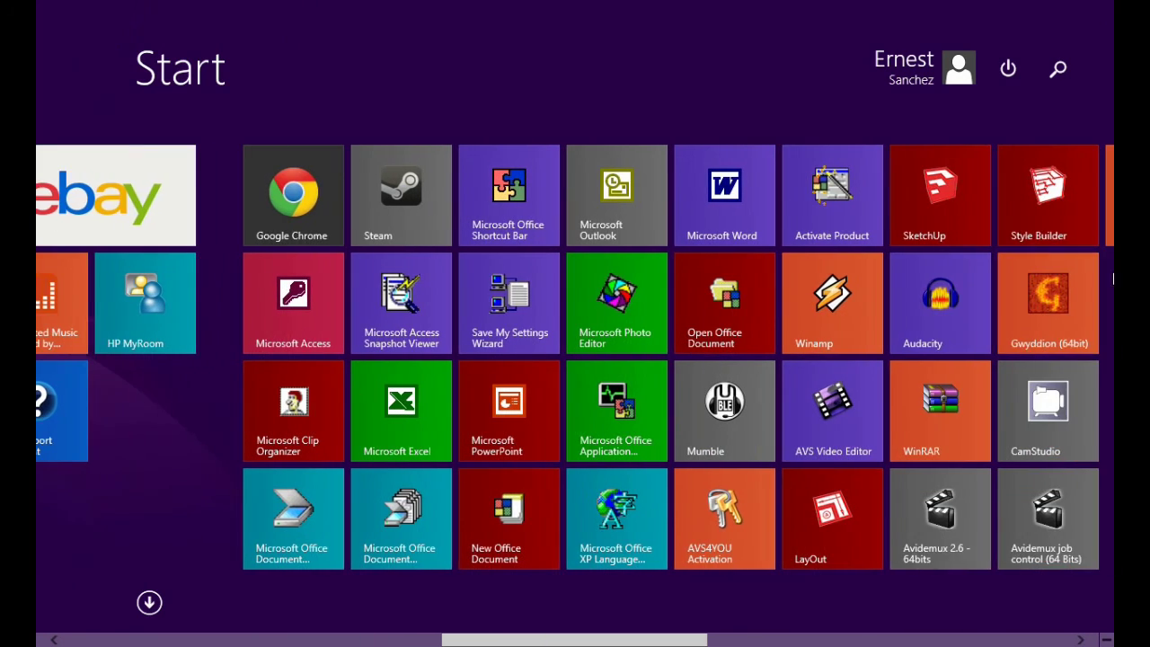
{"action": "scroll", "coordinate": [1053, 291], "scroll_direction": "right", "scroll_amount": 5}
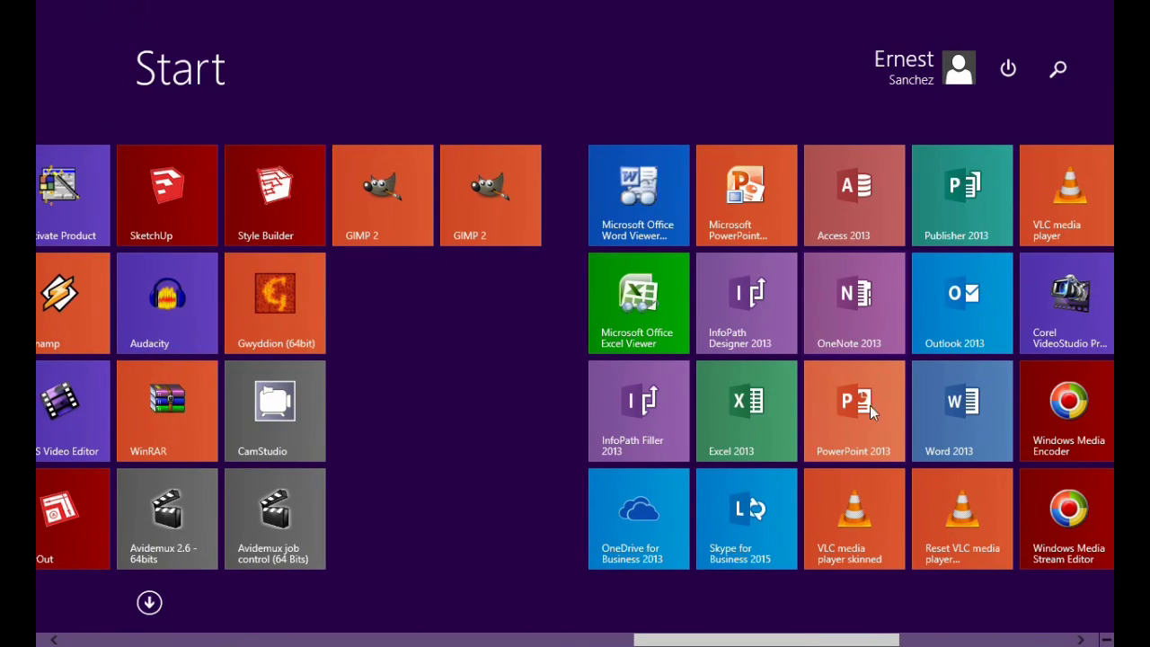
{"action": "left_click", "coordinate": [855, 411]}
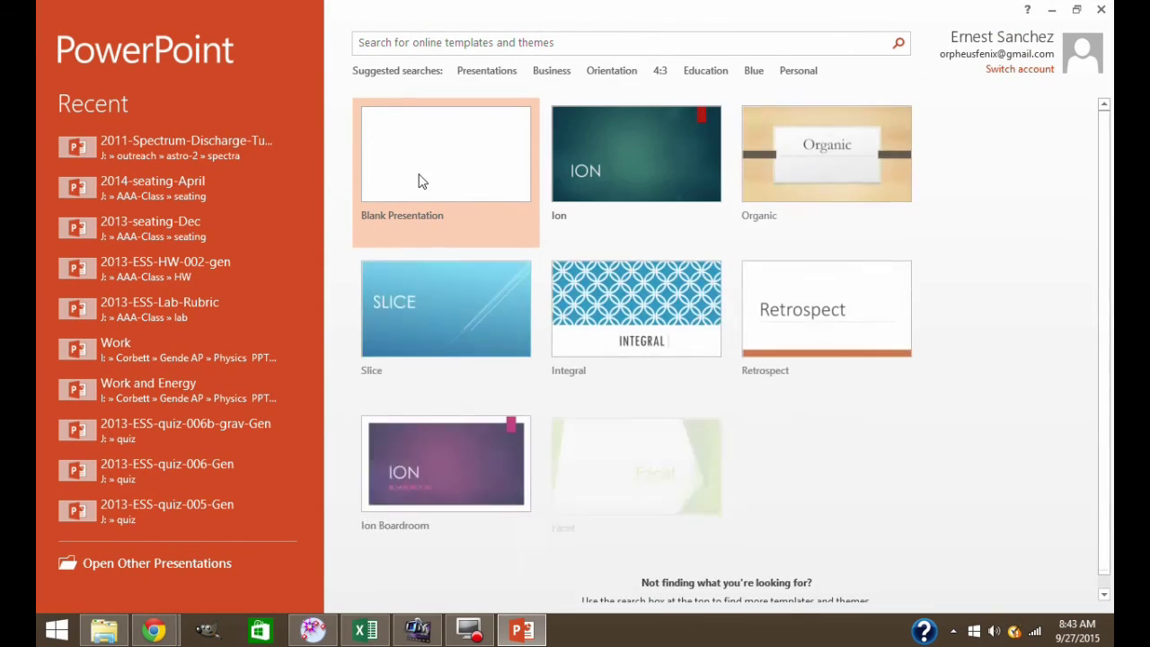
Create a blank presentation and delete the title and subtitle placeholders from slide 1
{"action": "left_click", "coordinate": [453, 173]}
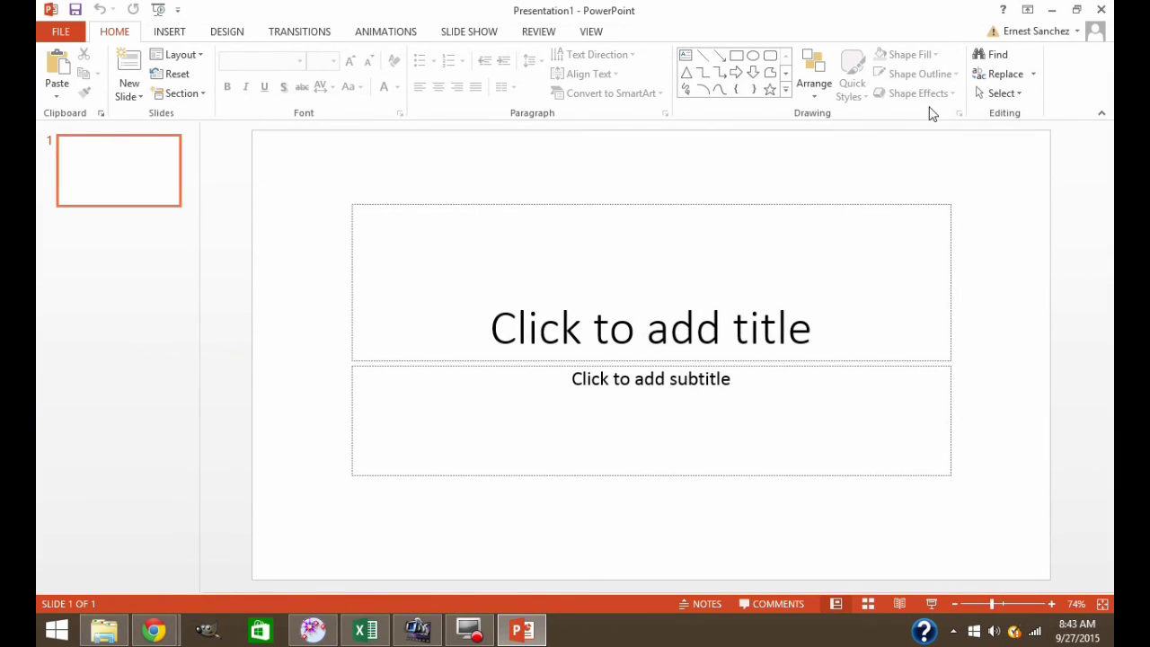
{"action": "mouse_move", "coordinate": [303, 160]}
{"action": "left_mouse_down"}
{"action": "mouse_move", "coordinate": [398, 261]}
{"action": "mouse_move", "coordinate": [946, 527]}
{"action": "mouse_move", "coordinate": [1058, 541]}
{"action": "left_mouse_up"}
{"action": "key", "text": "Delete"}
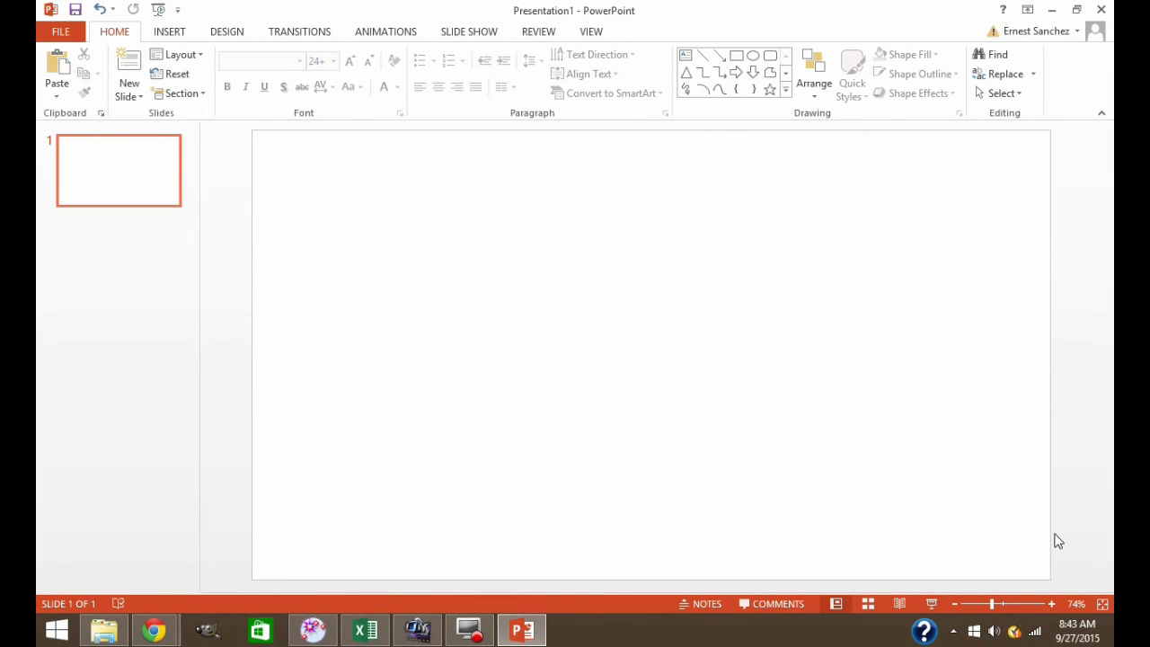
Copy the Horizontal Position vs Time chart from Excel onto the slide's upper left
{"action": "left_click", "coordinate": [1051, 10]}
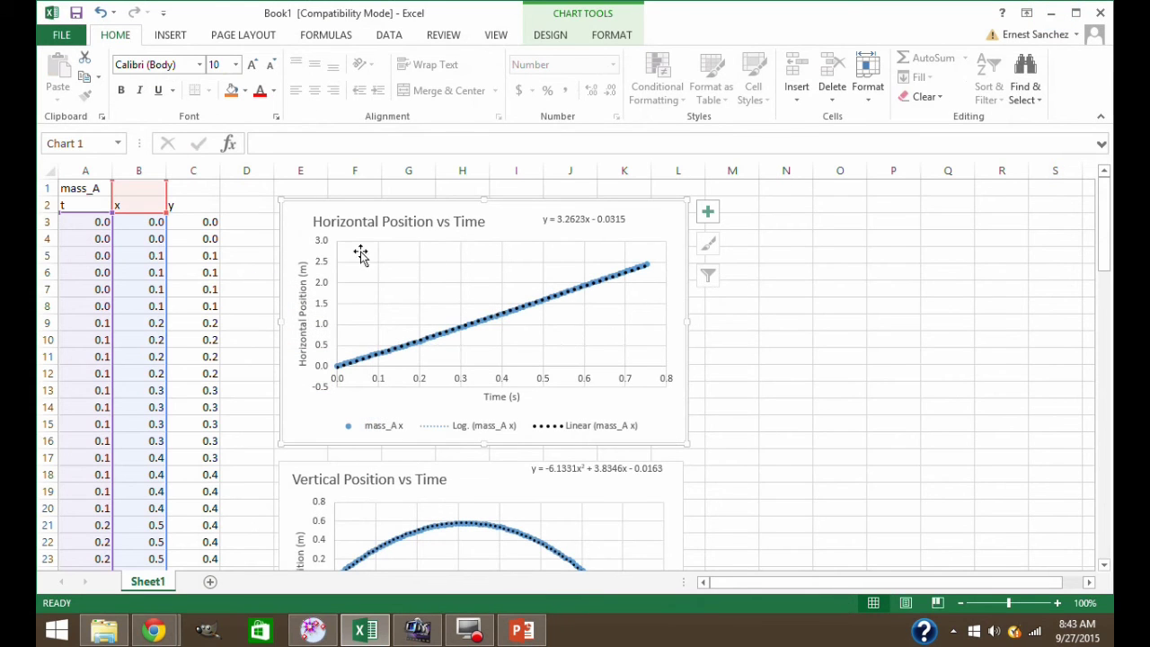
{"action": "left_click", "coordinate": [254, 248]}
{"action": "left_click", "coordinate": [302, 220]}
{"action": "key", "text": "ctrl+c"}
{"action": "left_click", "coordinate": [522, 631]}
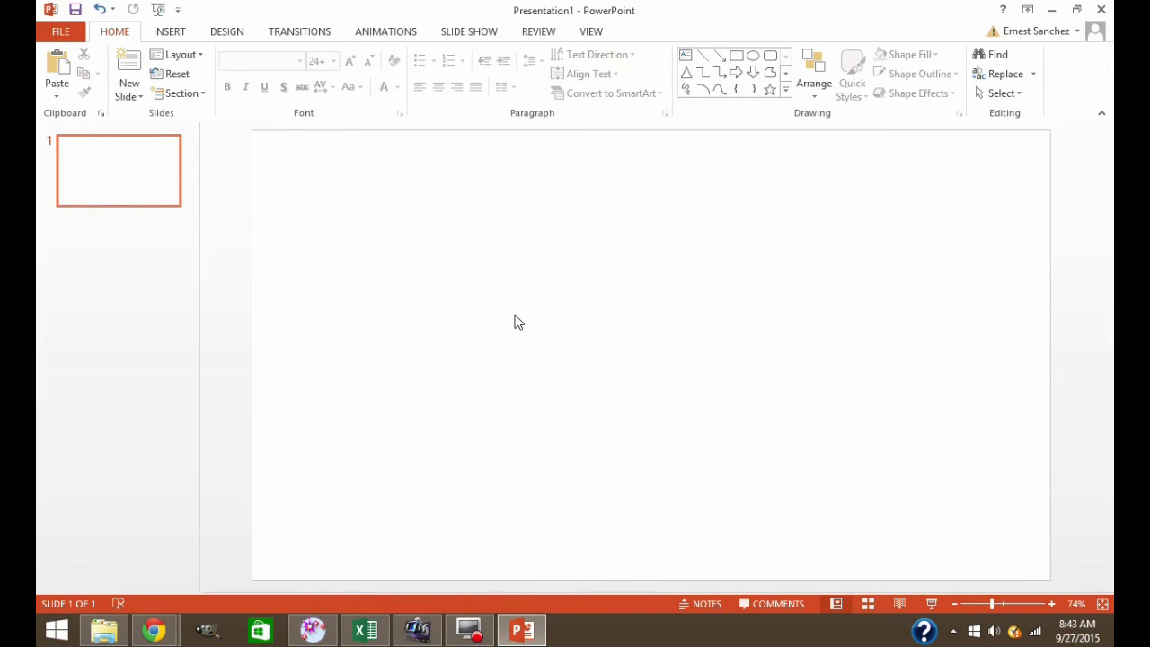
{"action": "key", "text": "ctrl+v"}
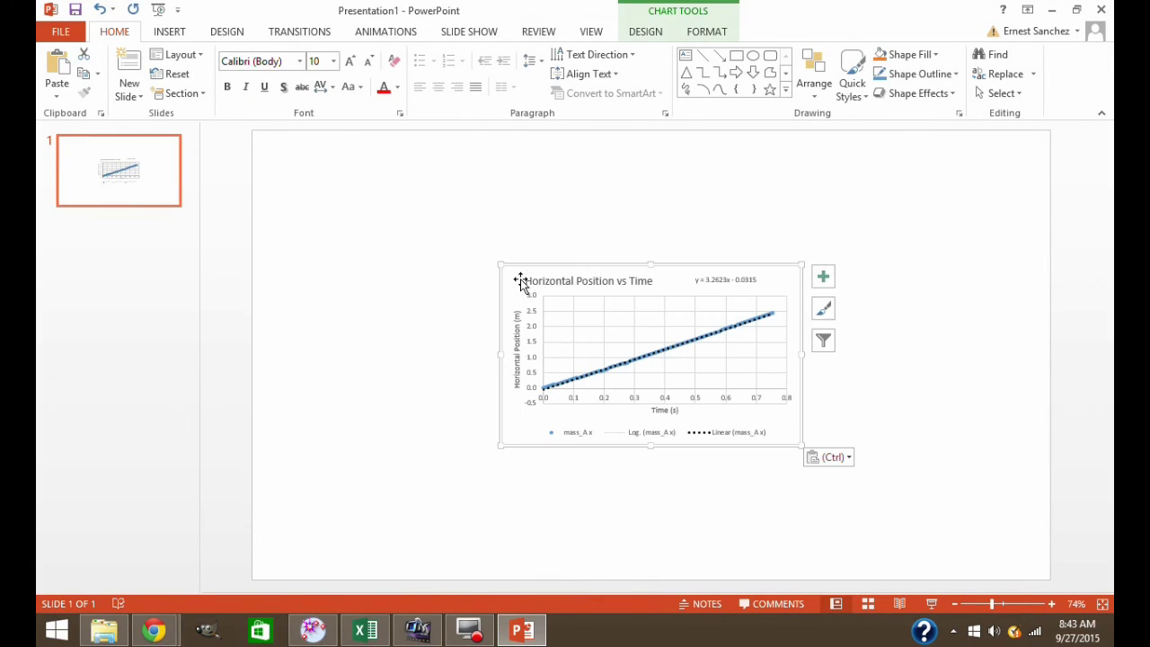
{"action": "left_click", "coordinate": [508, 274]}
{"action": "left_click_drag", "start_coordinate": [508, 274], "coordinate": [314, 221]}
Paste the Vertical Position vs Time chart to the right of the horizontal chart
{"action": "left_click", "coordinate": [365, 630]}
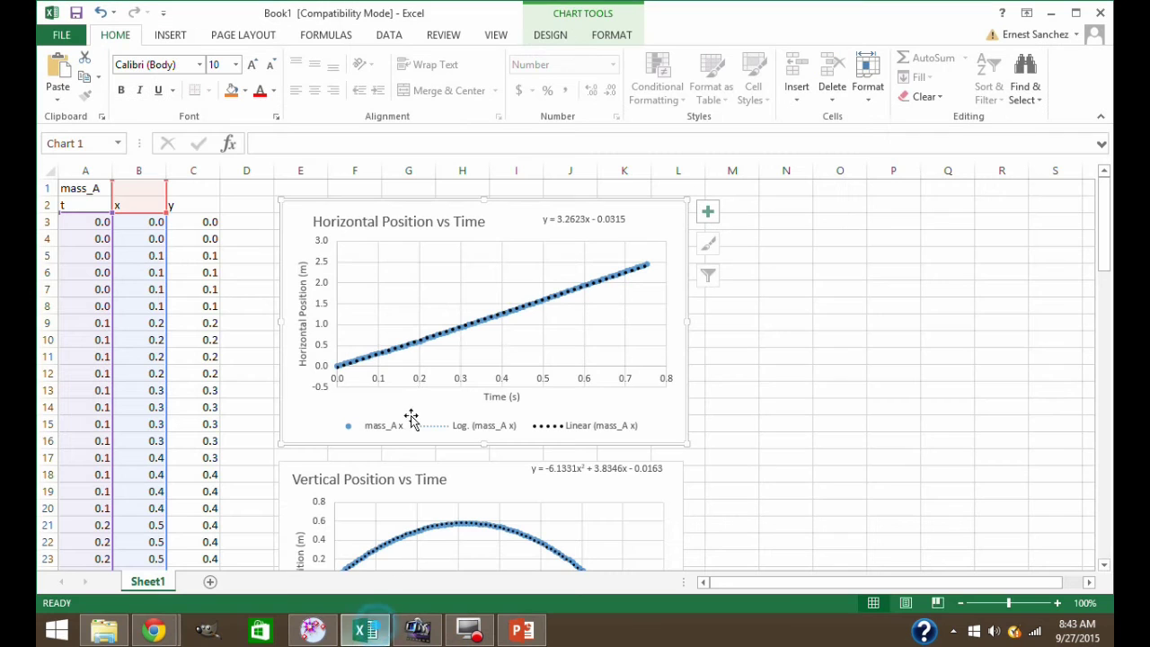
{"action": "left_click", "coordinate": [291, 508]}
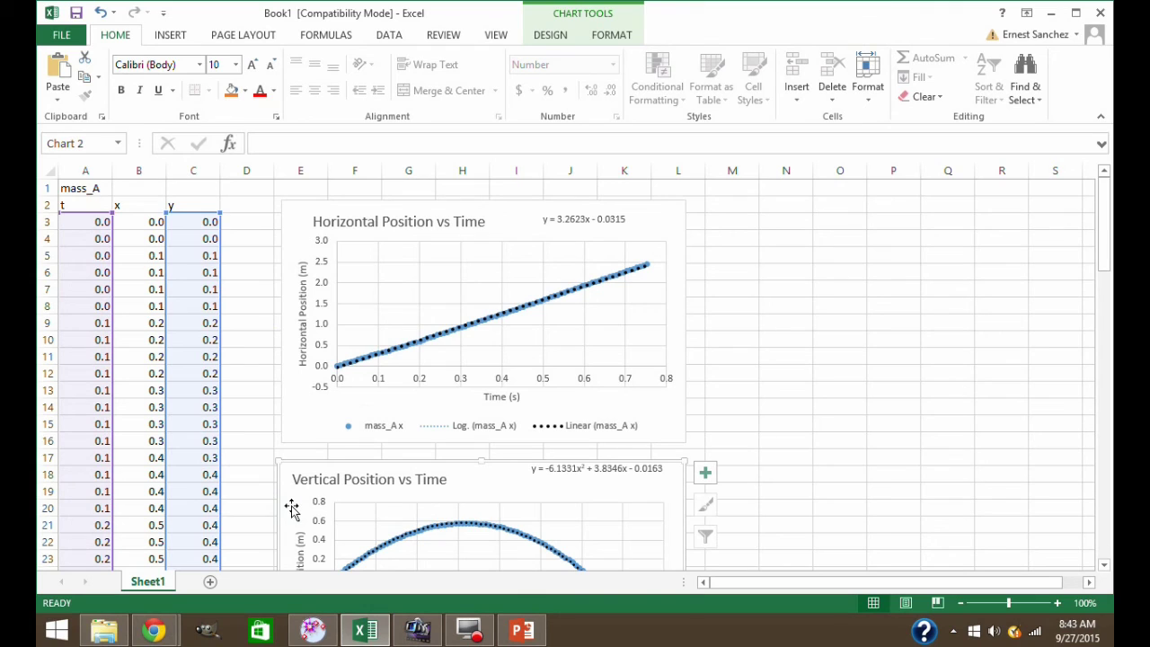
{"action": "left_click", "coordinate": [523, 631]}
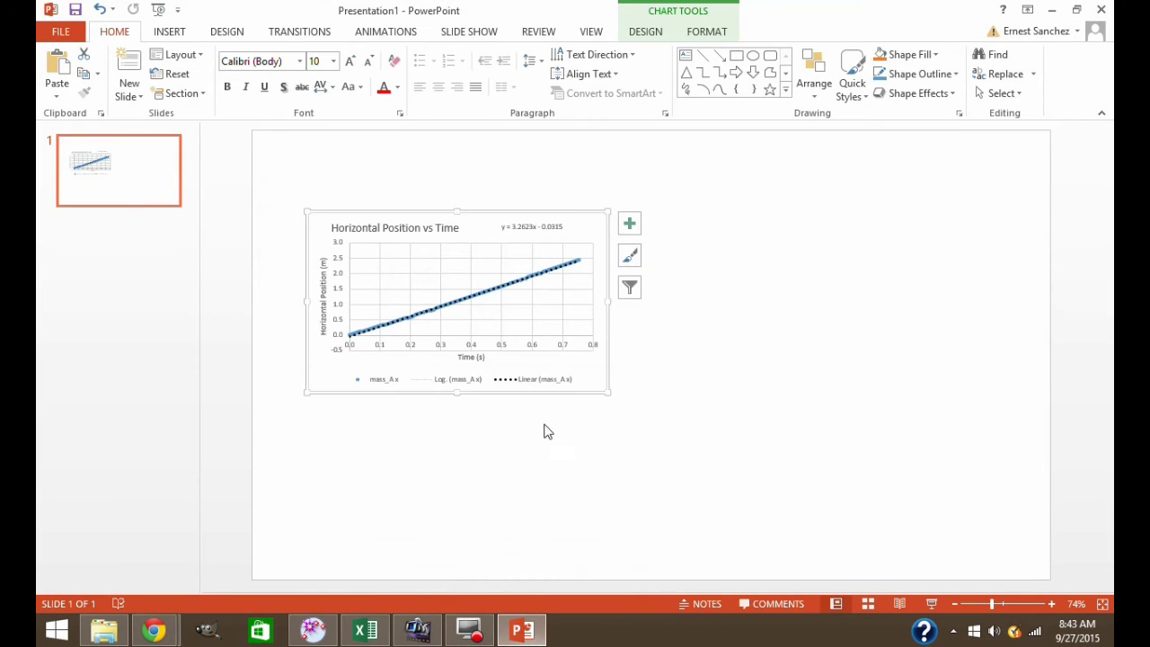
{"action": "left_click", "coordinate": [696, 377]}
{"action": "key", "text": "ctrl+v"}
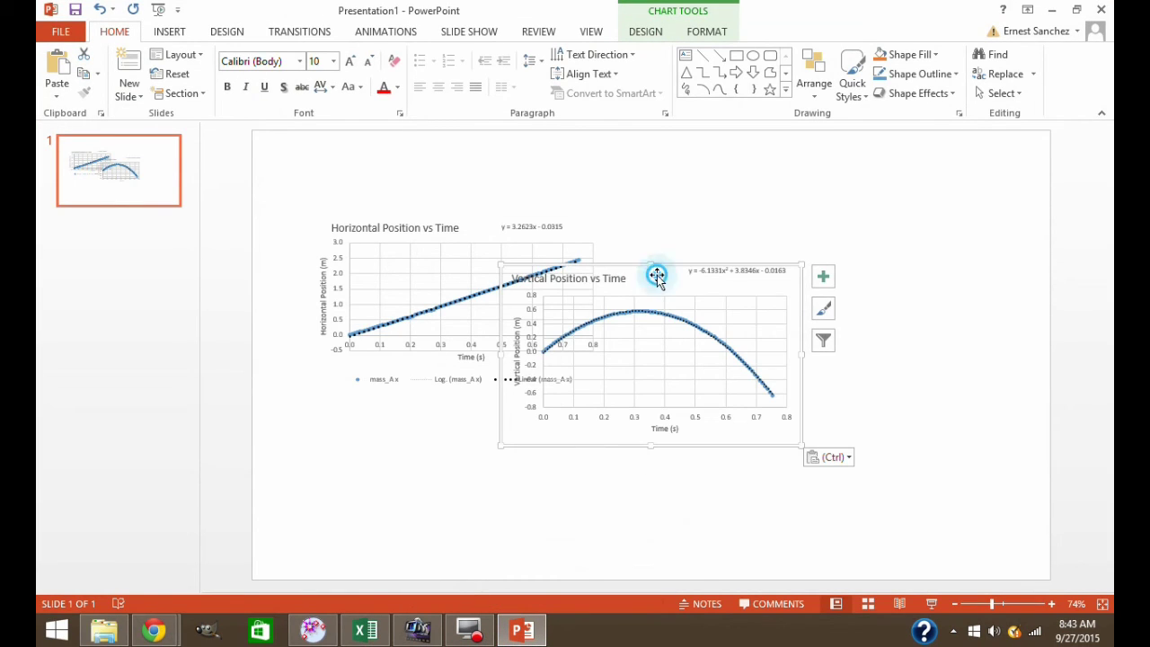
{"action": "left_click_drag", "start_coordinate": [654, 275], "coordinate": [806, 224]}
{"action": "left_click", "coordinate": [678, 469]}
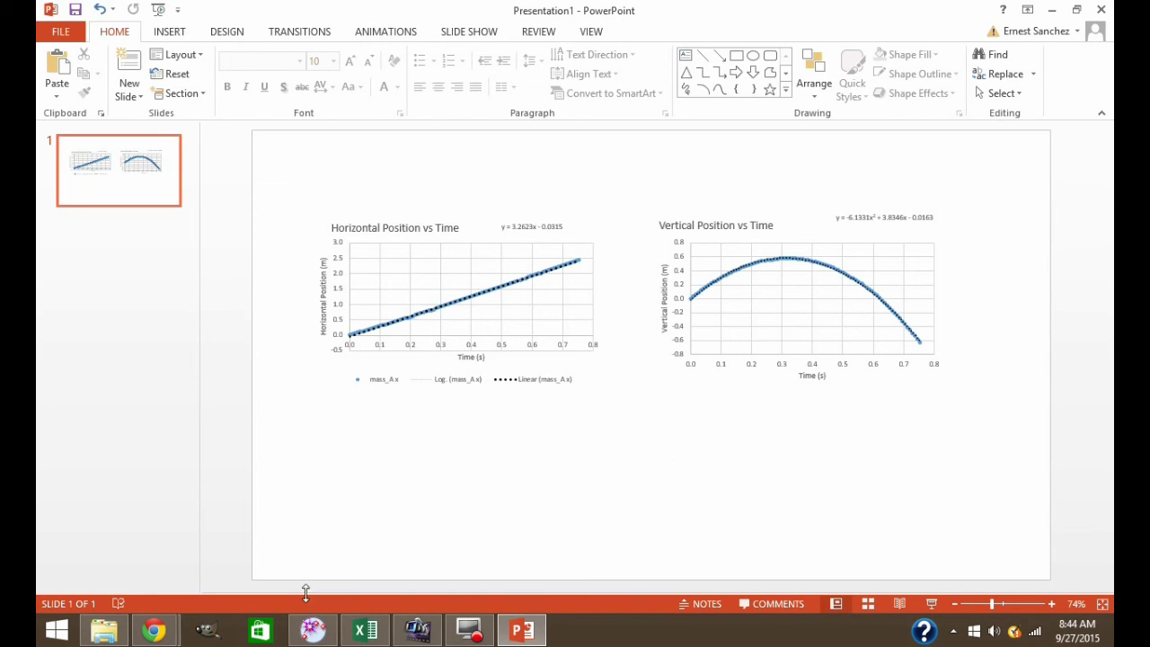
Open Excel's Save As dialog in the Desktop's lab06 folder with the Book1 name selected
{"action": "left_click", "coordinate": [364, 630]}
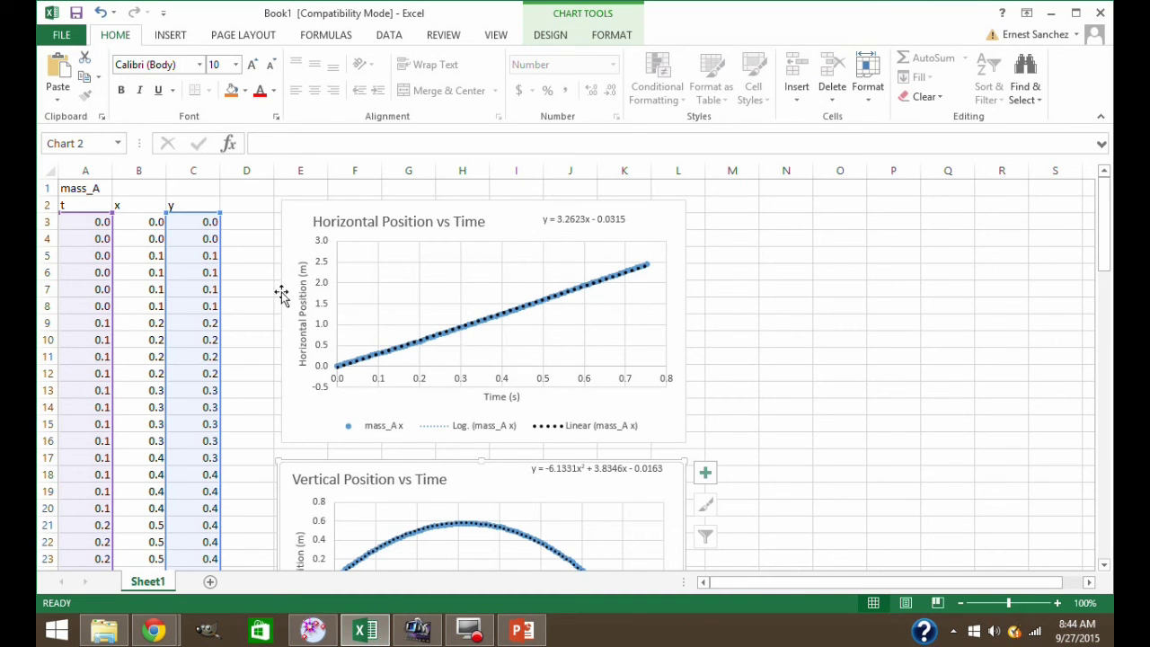
{"action": "left_click", "coordinate": [61, 34]}
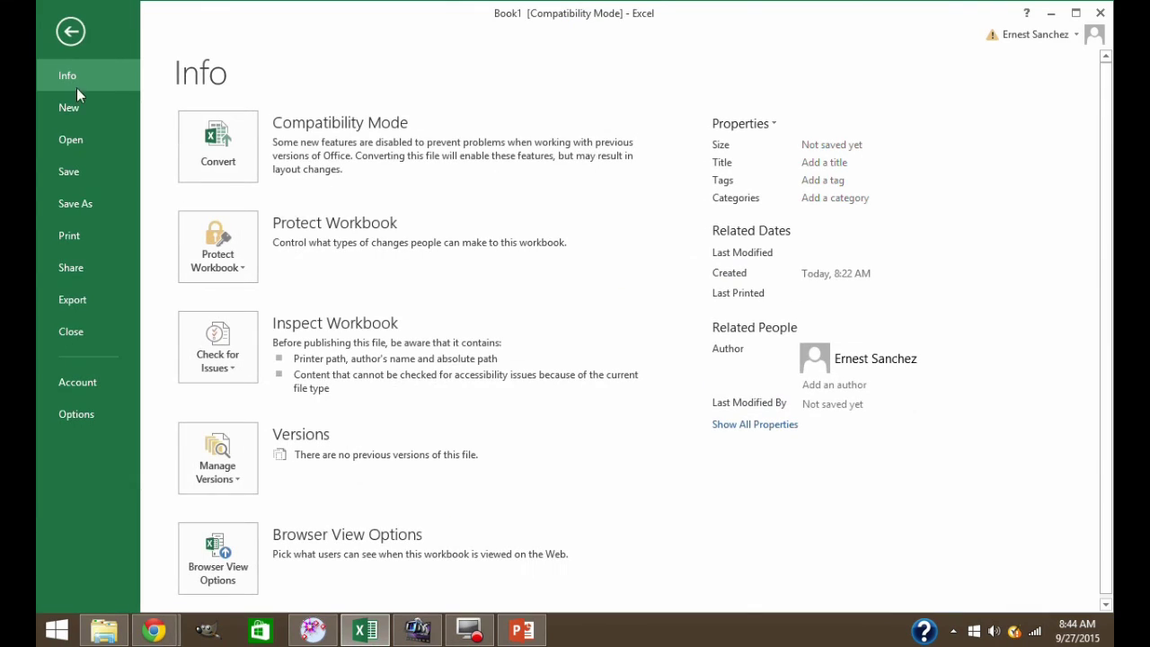
{"action": "left_click", "coordinate": [84, 204]}
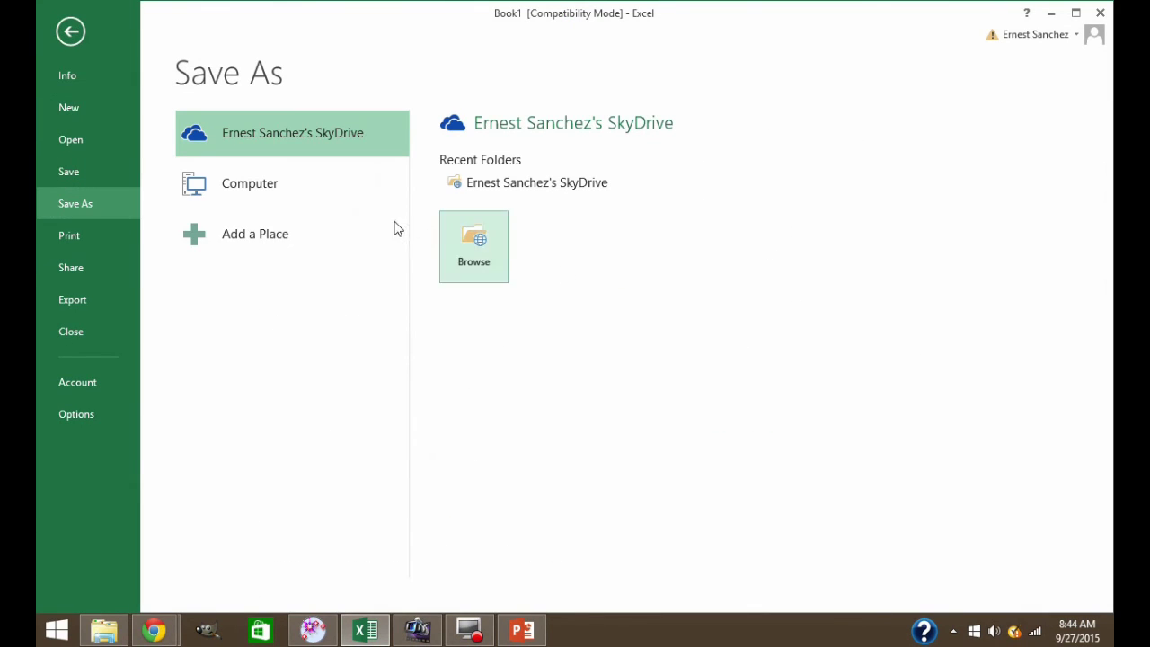
{"action": "left_click", "coordinate": [274, 191]}
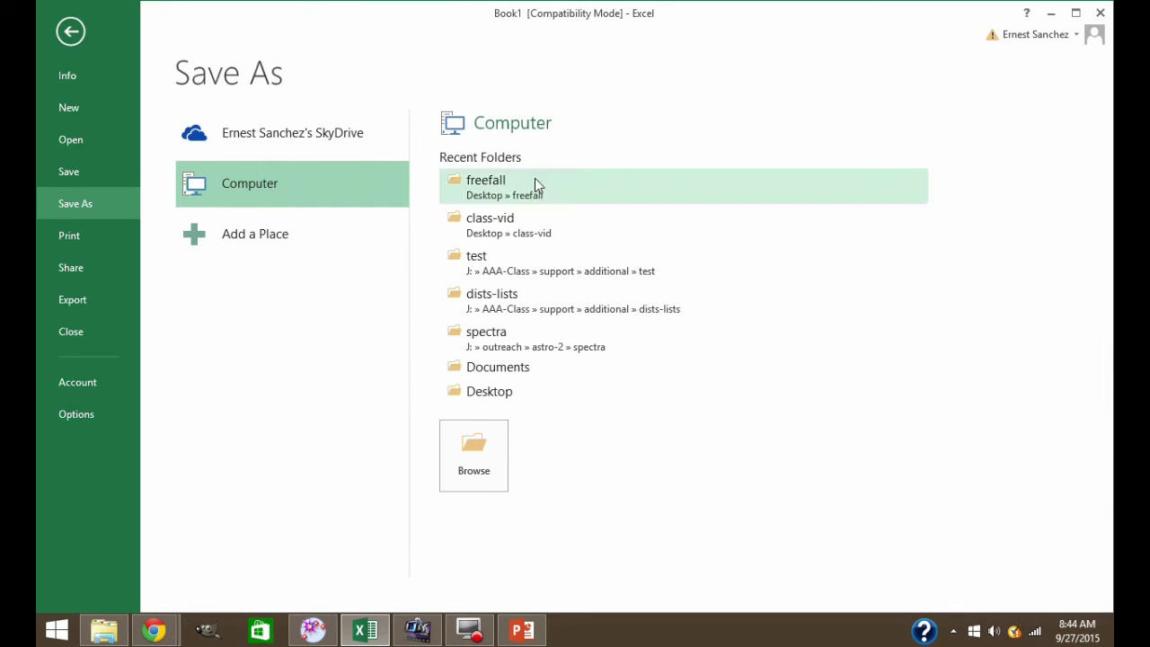
{"action": "left_click", "coordinate": [536, 391]}
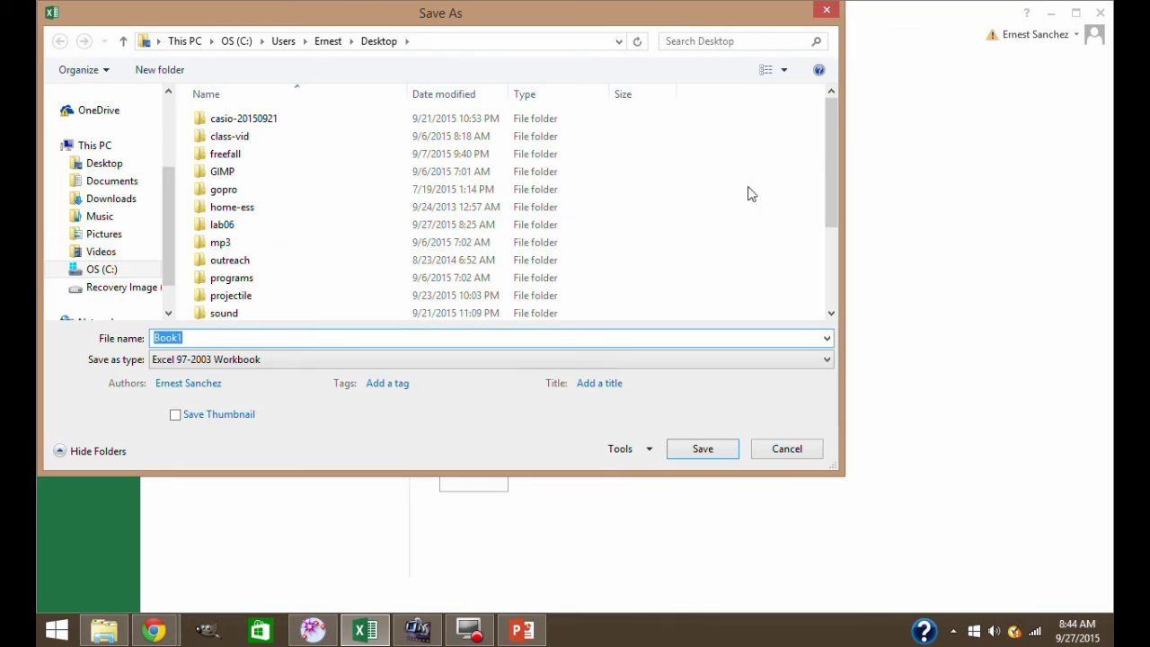
{"action": "mouse_move", "coordinate": [832, 144]}
{"action": "left_mouse_down"}
{"action": "mouse_move", "coordinate": [836, 168]}
{"action": "mouse_move", "coordinate": [833, 155]}
{"action": "left_mouse_up"}
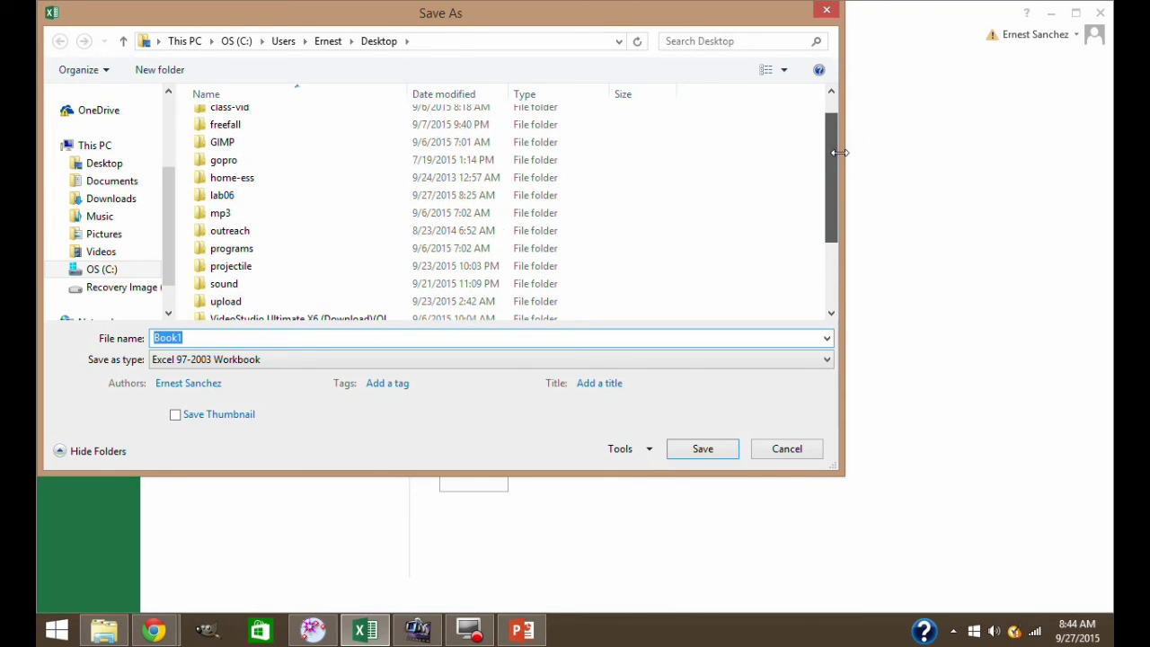
{"action": "left_click", "coordinate": [223, 195]}
{"action": "double_click", "coordinate": [224, 198]}
{"action": "double_click", "coordinate": [247, 336]}
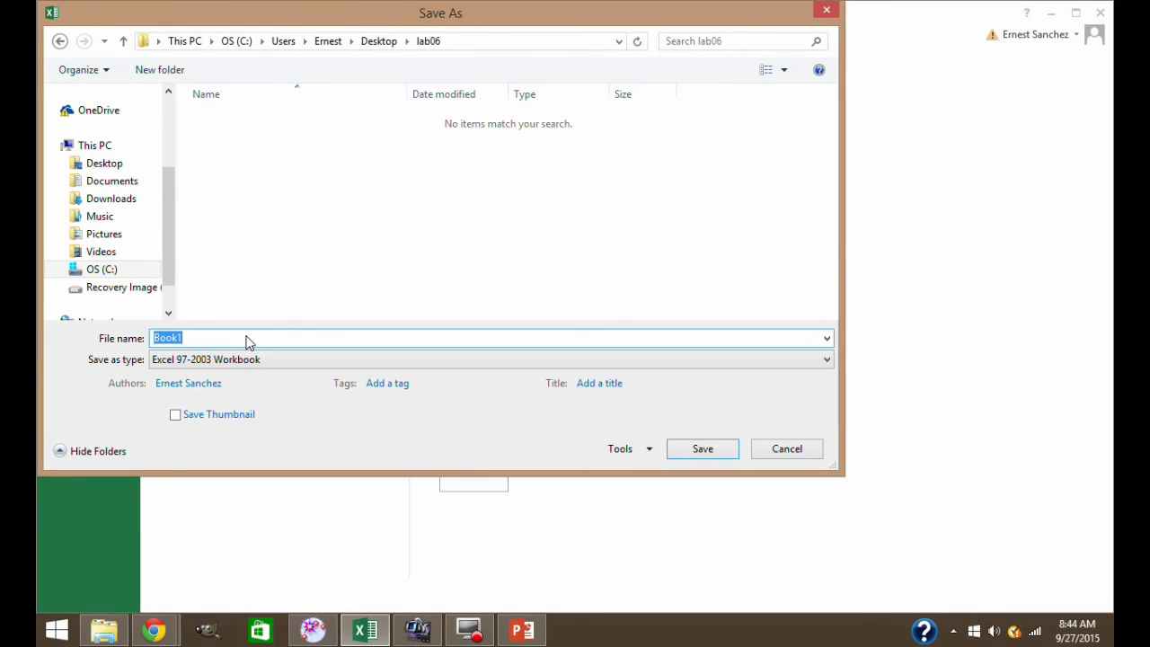
Enter 2015-E-Sanchez-Lab06 as the workbook's file name
{"action": "type", "text": "2015"}
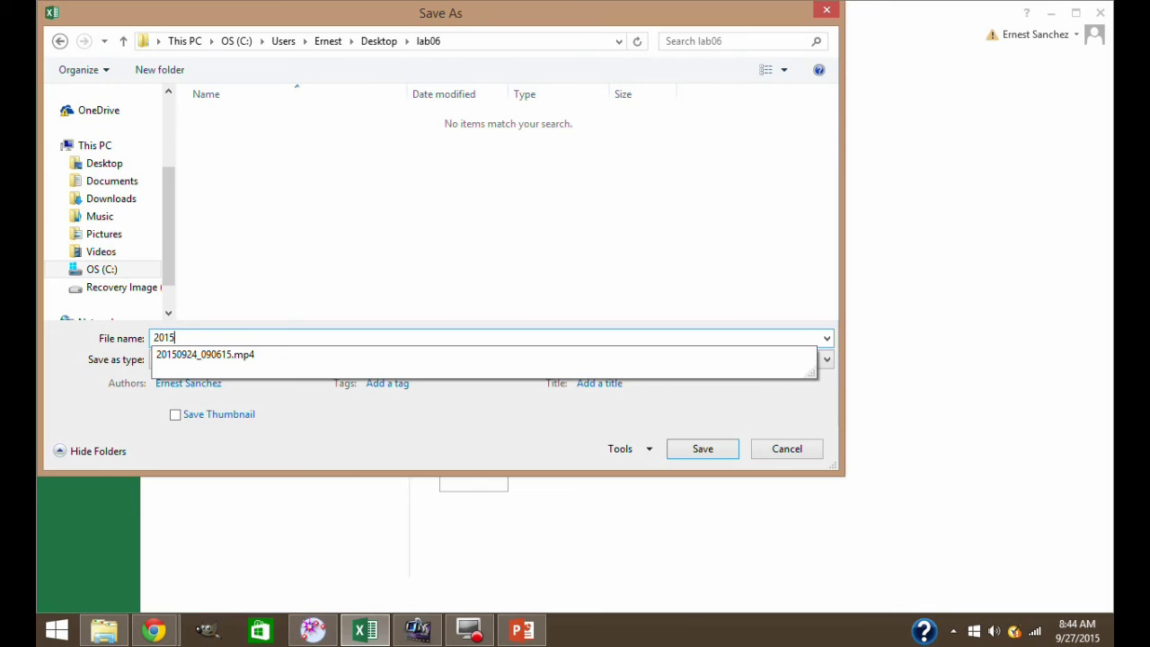
{"action": "type", "text": "-E-Sanchez"}
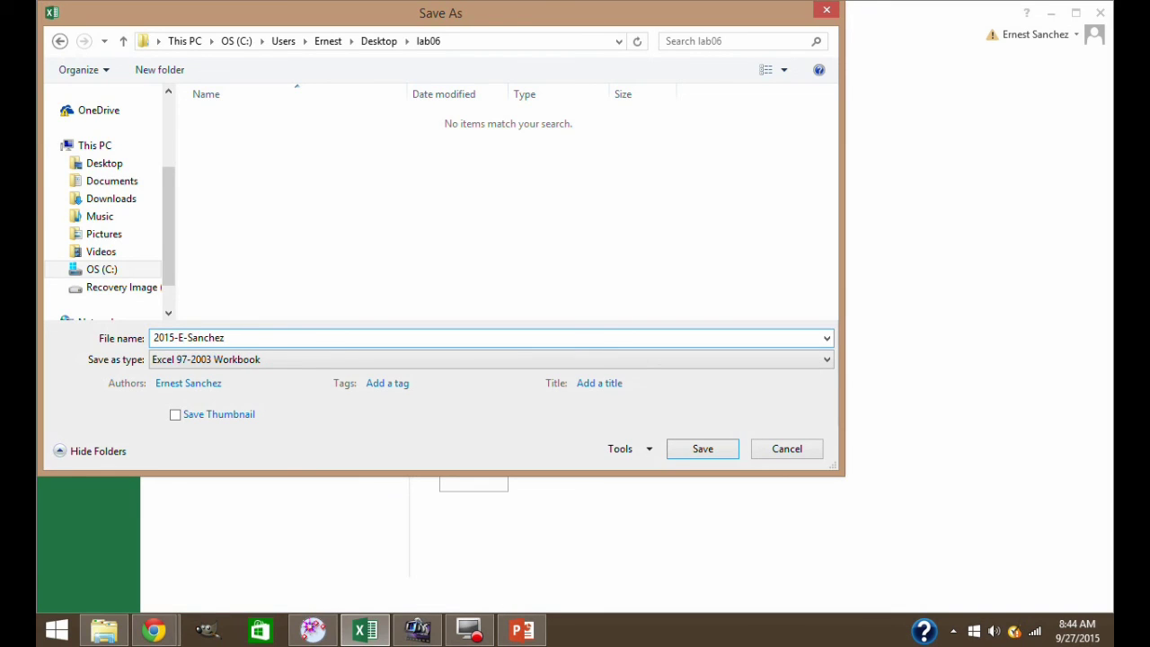
{"action": "type", "text": "-Lab06"}
{"action": "left_click", "coordinate": [702, 449]}
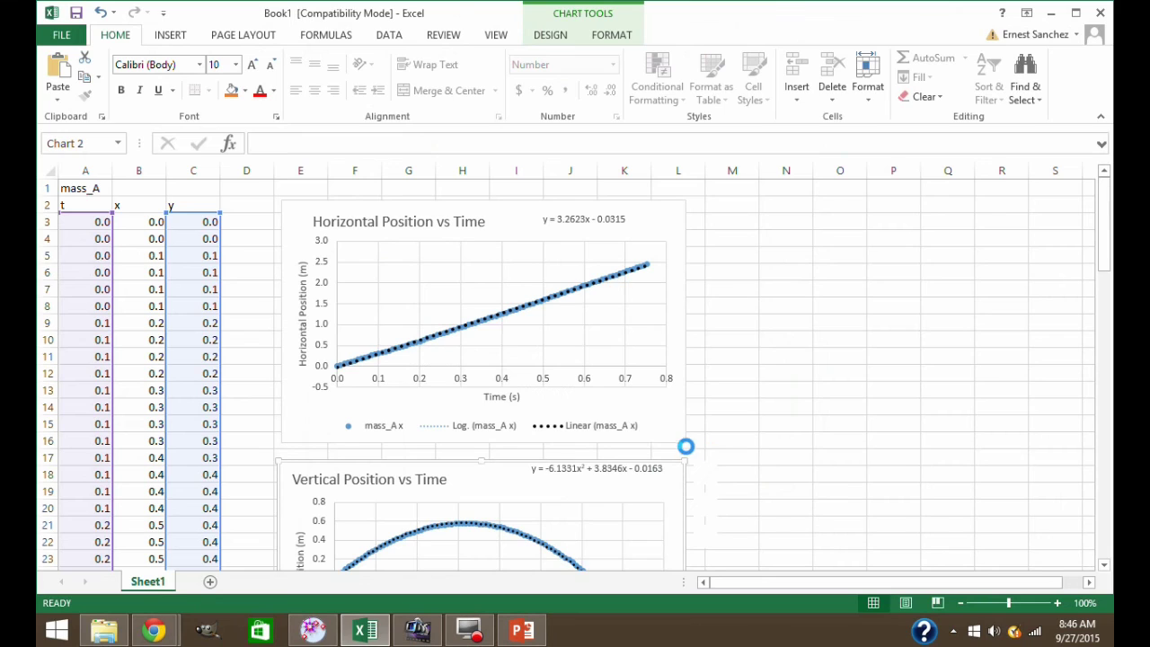
{"action": "scroll", "coordinate": [734, 333], "scroll_direction": "down", "scroll_amount": 4}
{"action": "scroll", "coordinate": [741, 318], "scroll_direction": "up", "scroll_amount": 4}
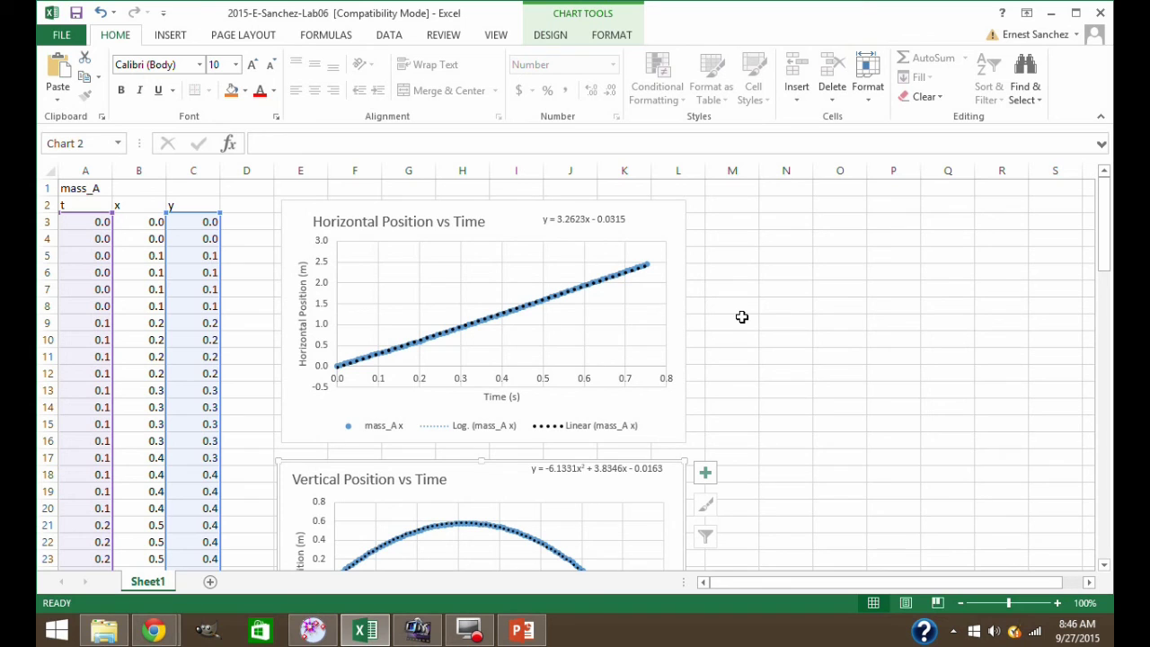
{"action": "scroll", "coordinate": [741, 317], "scroll_direction": "down", "scroll_amount": 3}
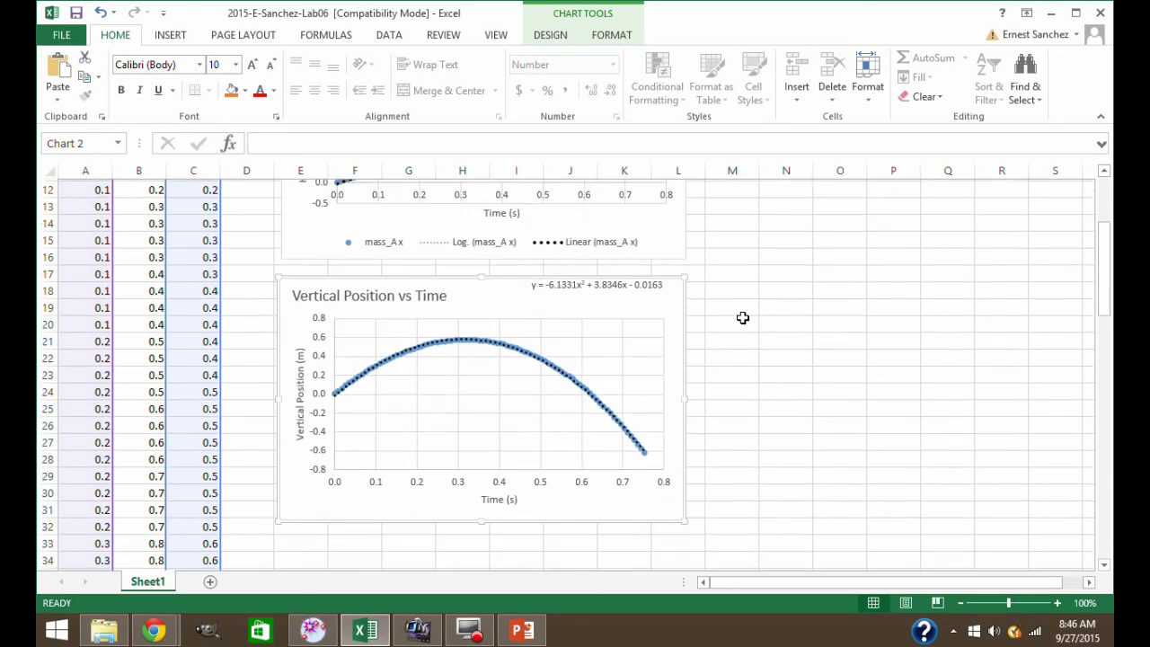
{"action": "scroll", "coordinate": [741, 317], "scroll_direction": "up", "scroll_amount": 3}
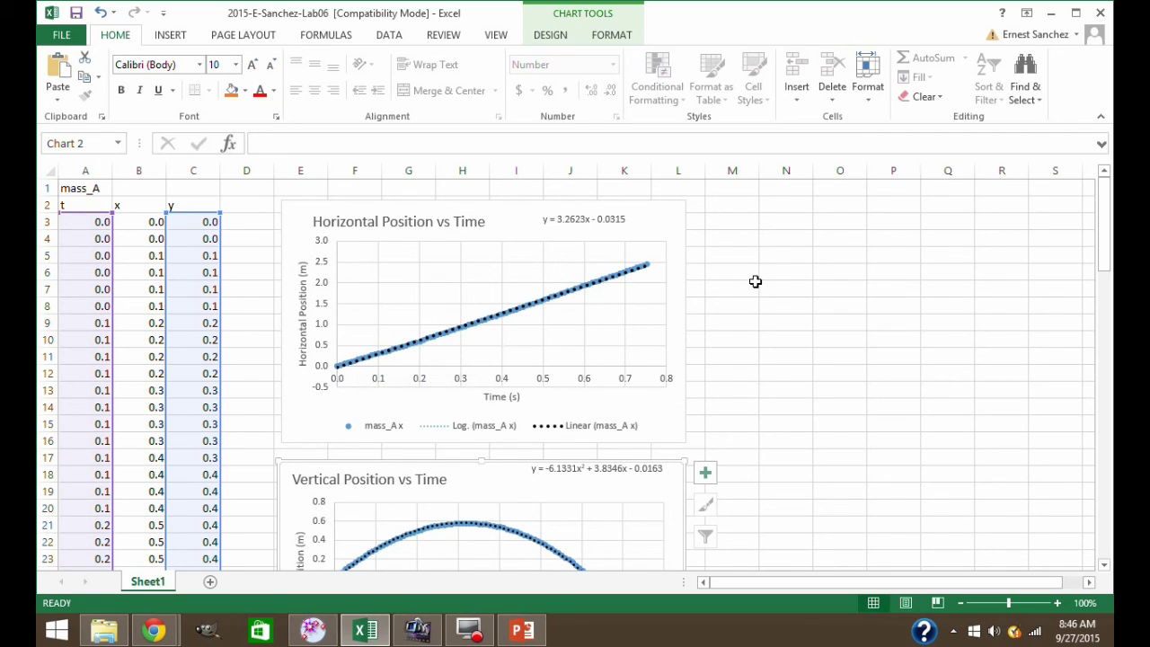
{"action": "scroll", "coordinate": [706, 303], "scroll_direction": "down", "scroll_amount": 3}
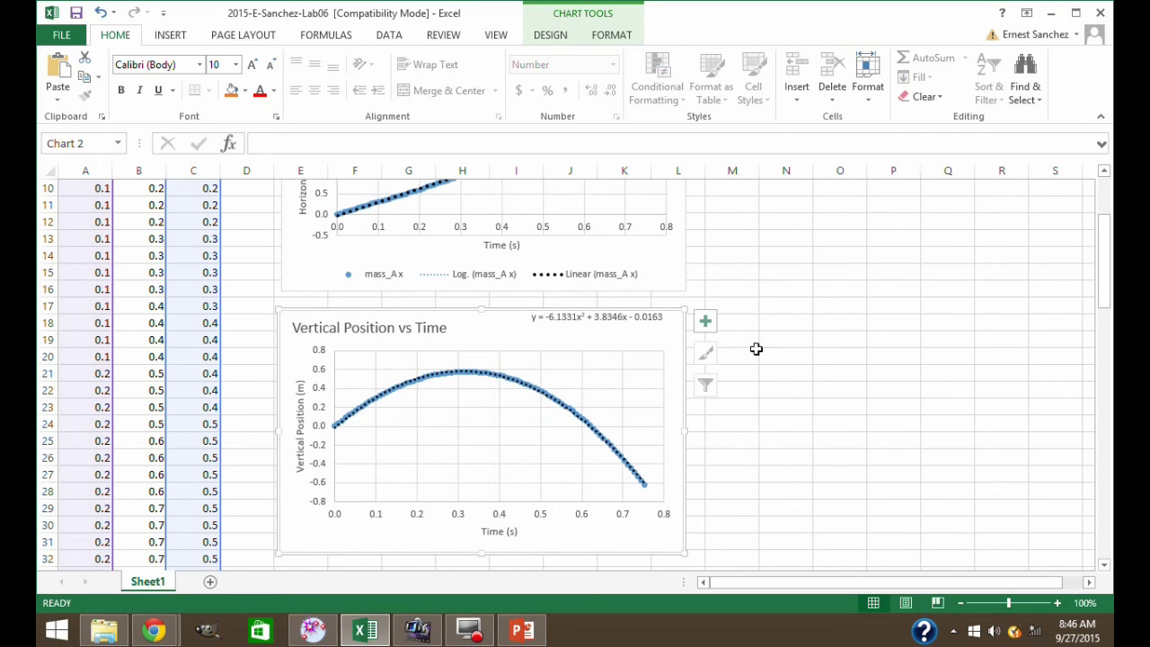
{"action": "scroll", "coordinate": [781, 340], "scroll_direction": "up", "scroll_amount": 3}
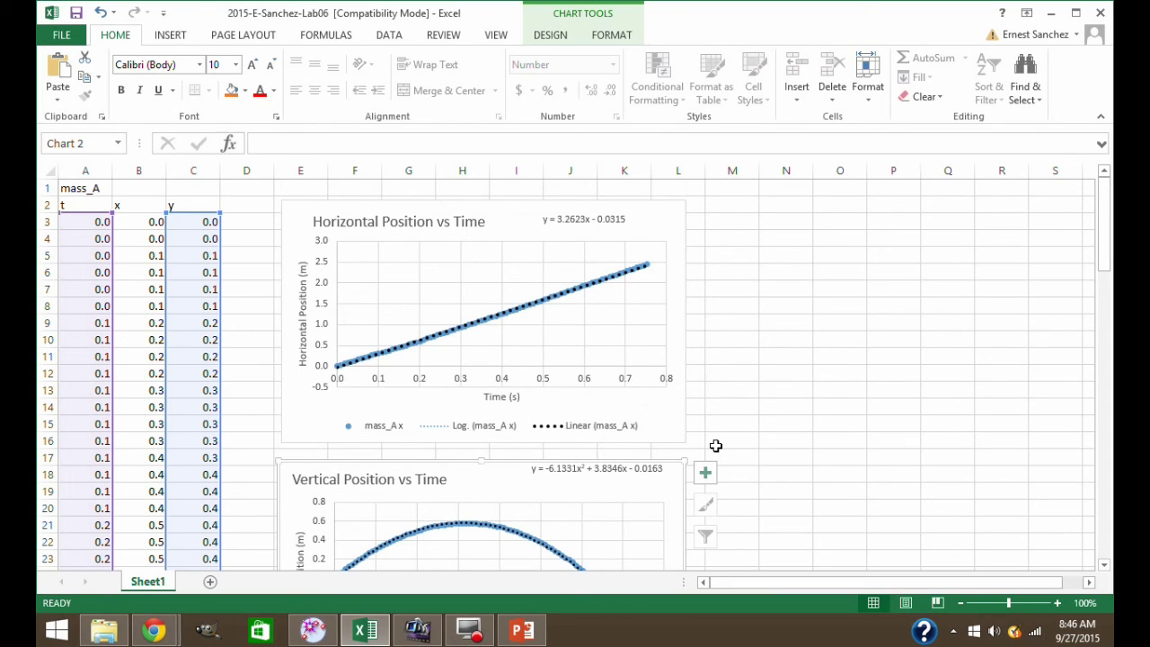